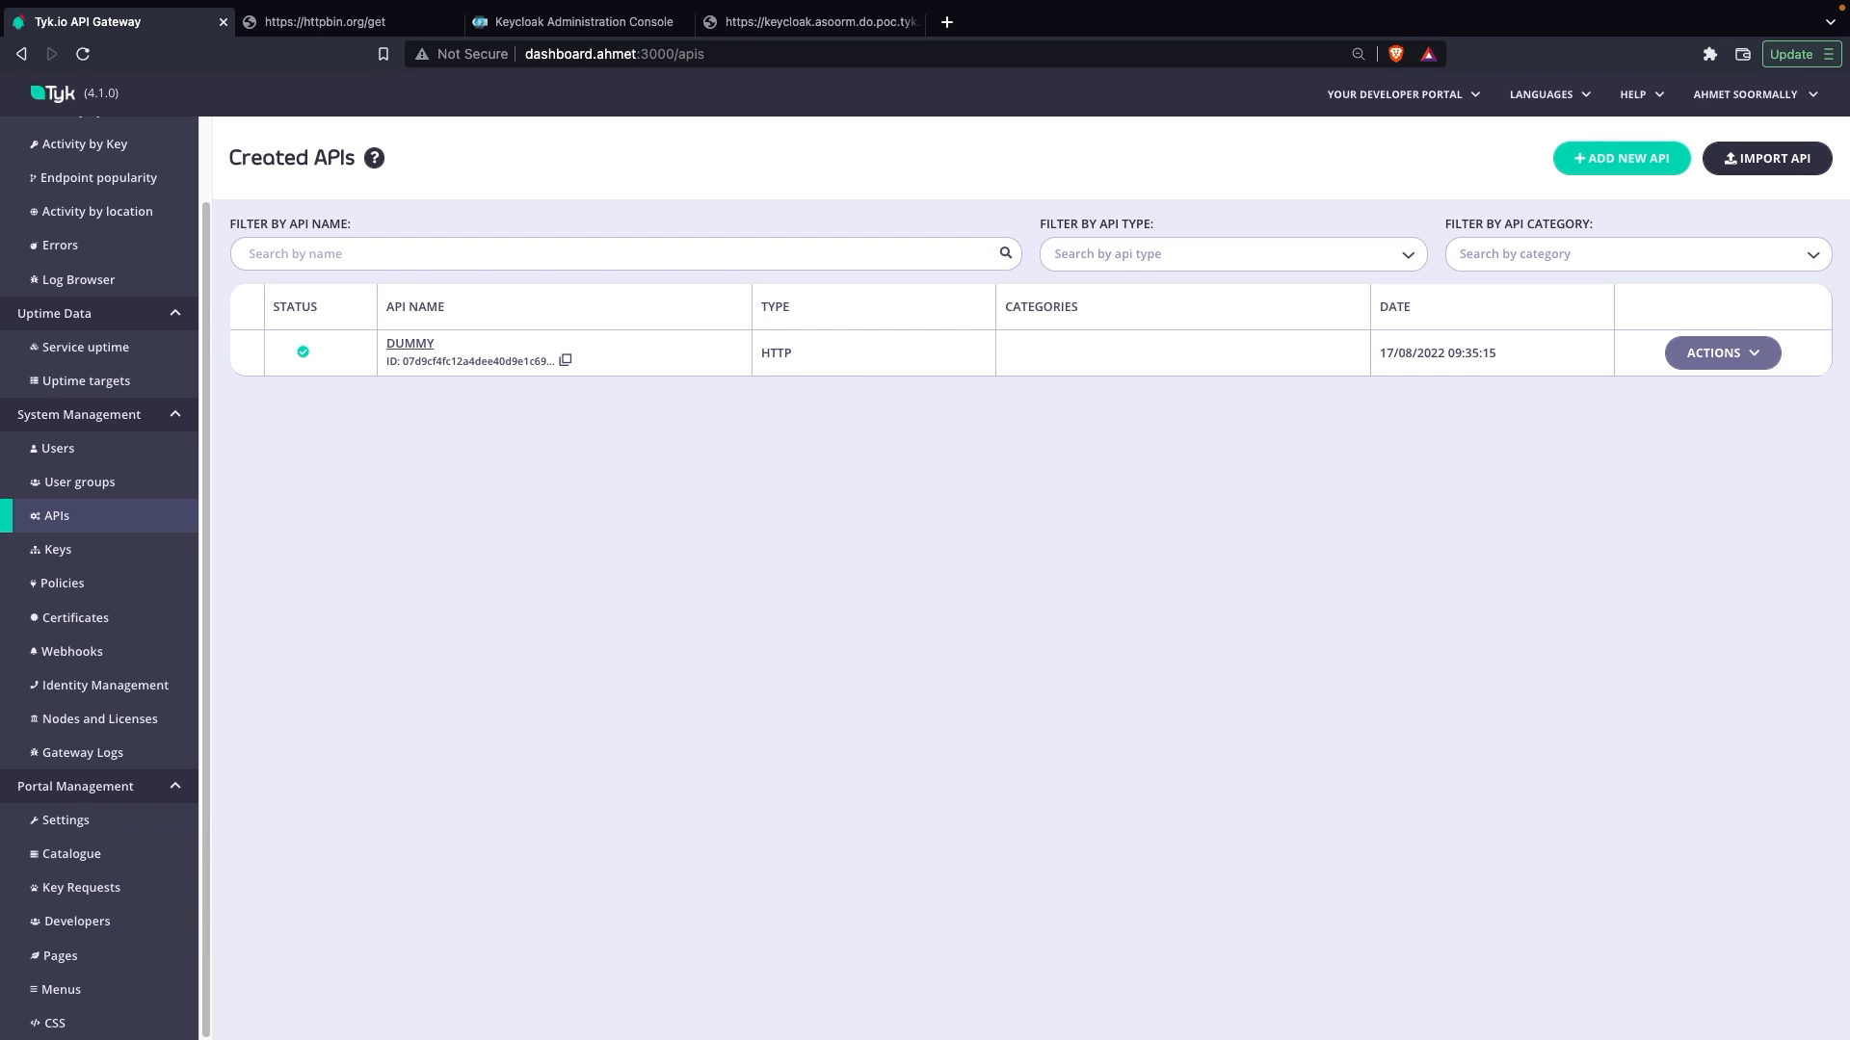
Step: Request the httpbin.org /get endpoint with the query parameter foo=bar to see how it is echoed
click(326, 23)
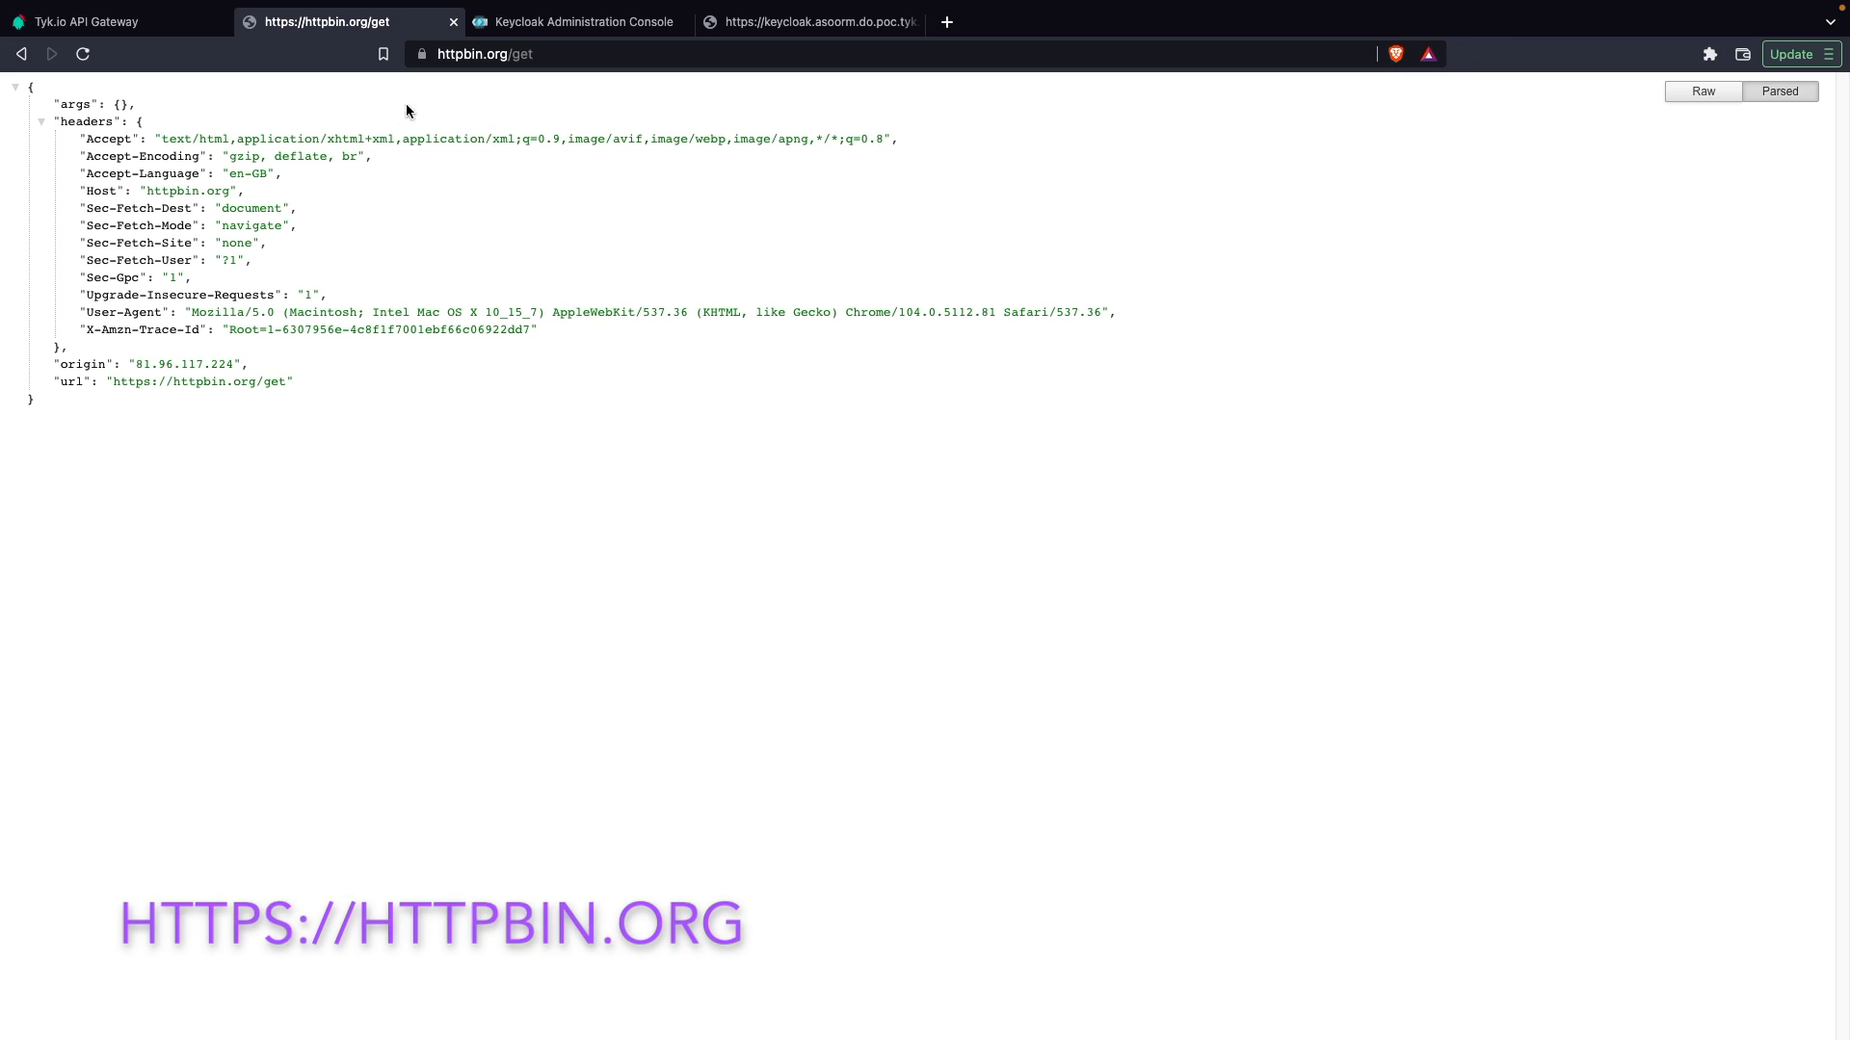
click(523, 54)
key(Right)
text(?)
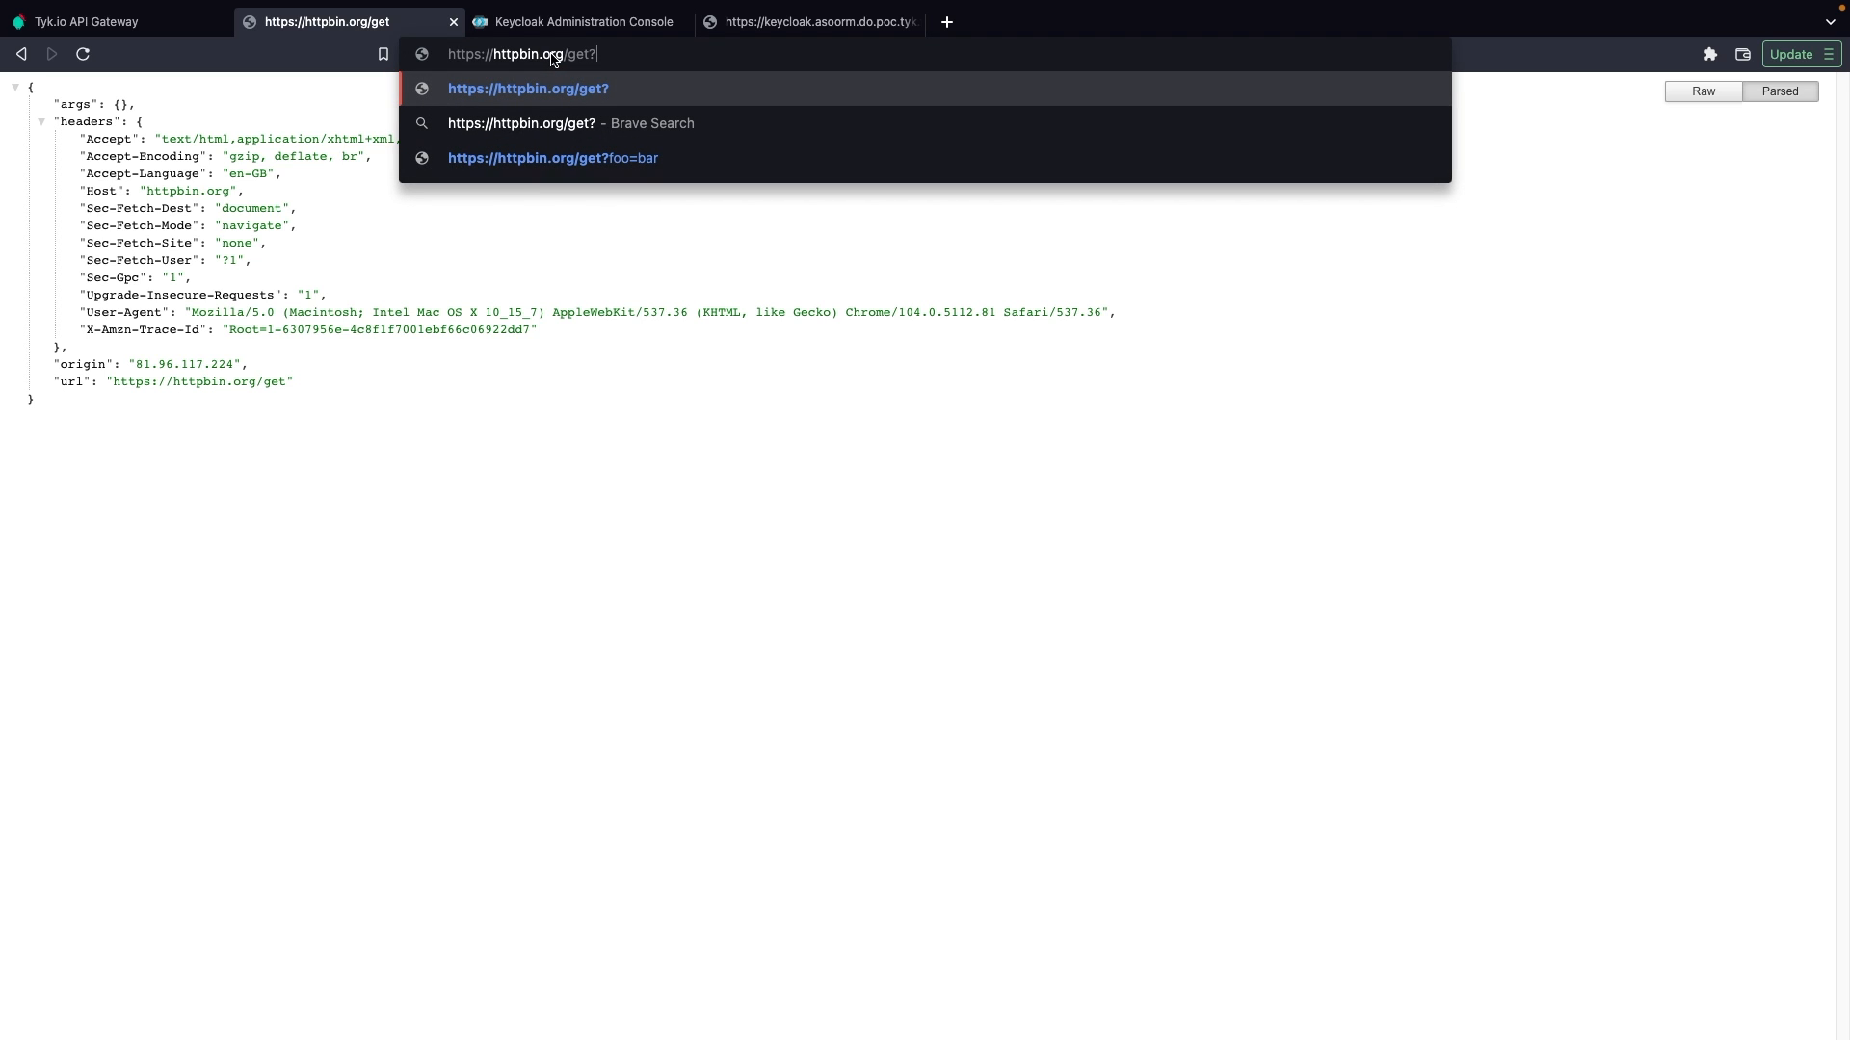
text(foo=bar)
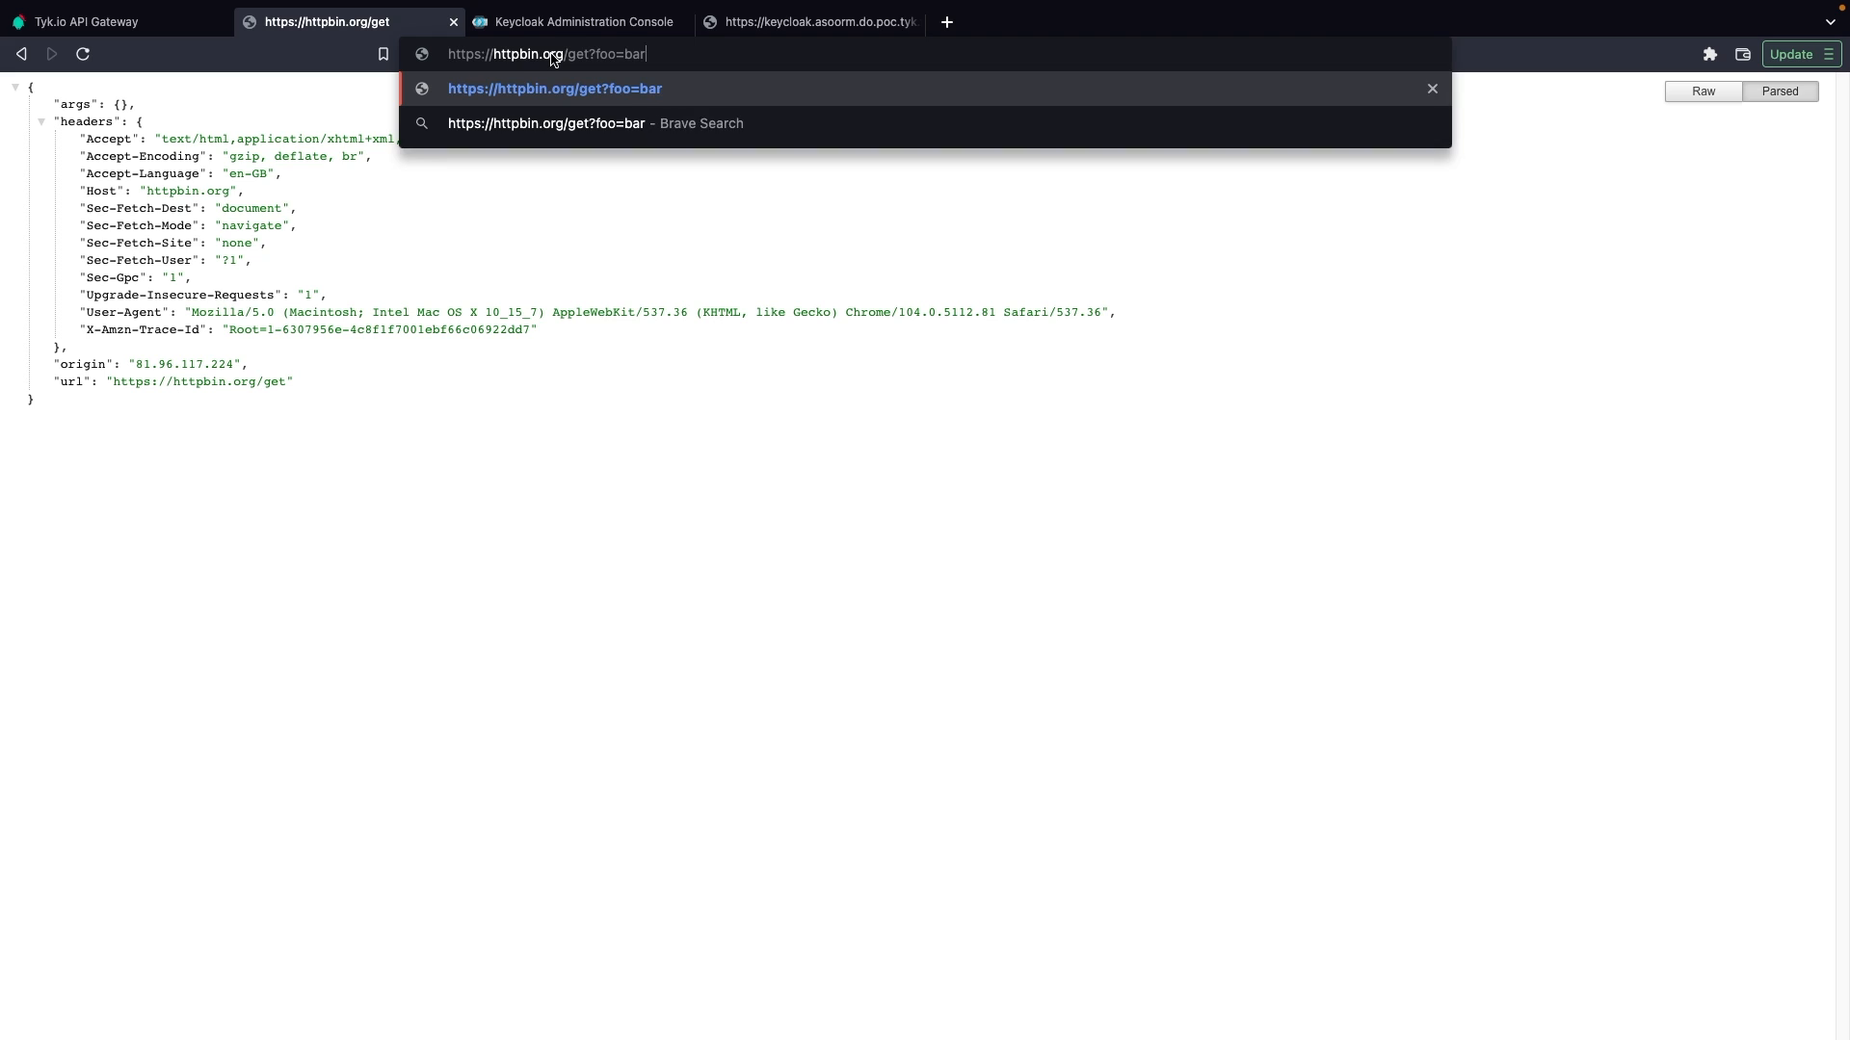
key(Return)
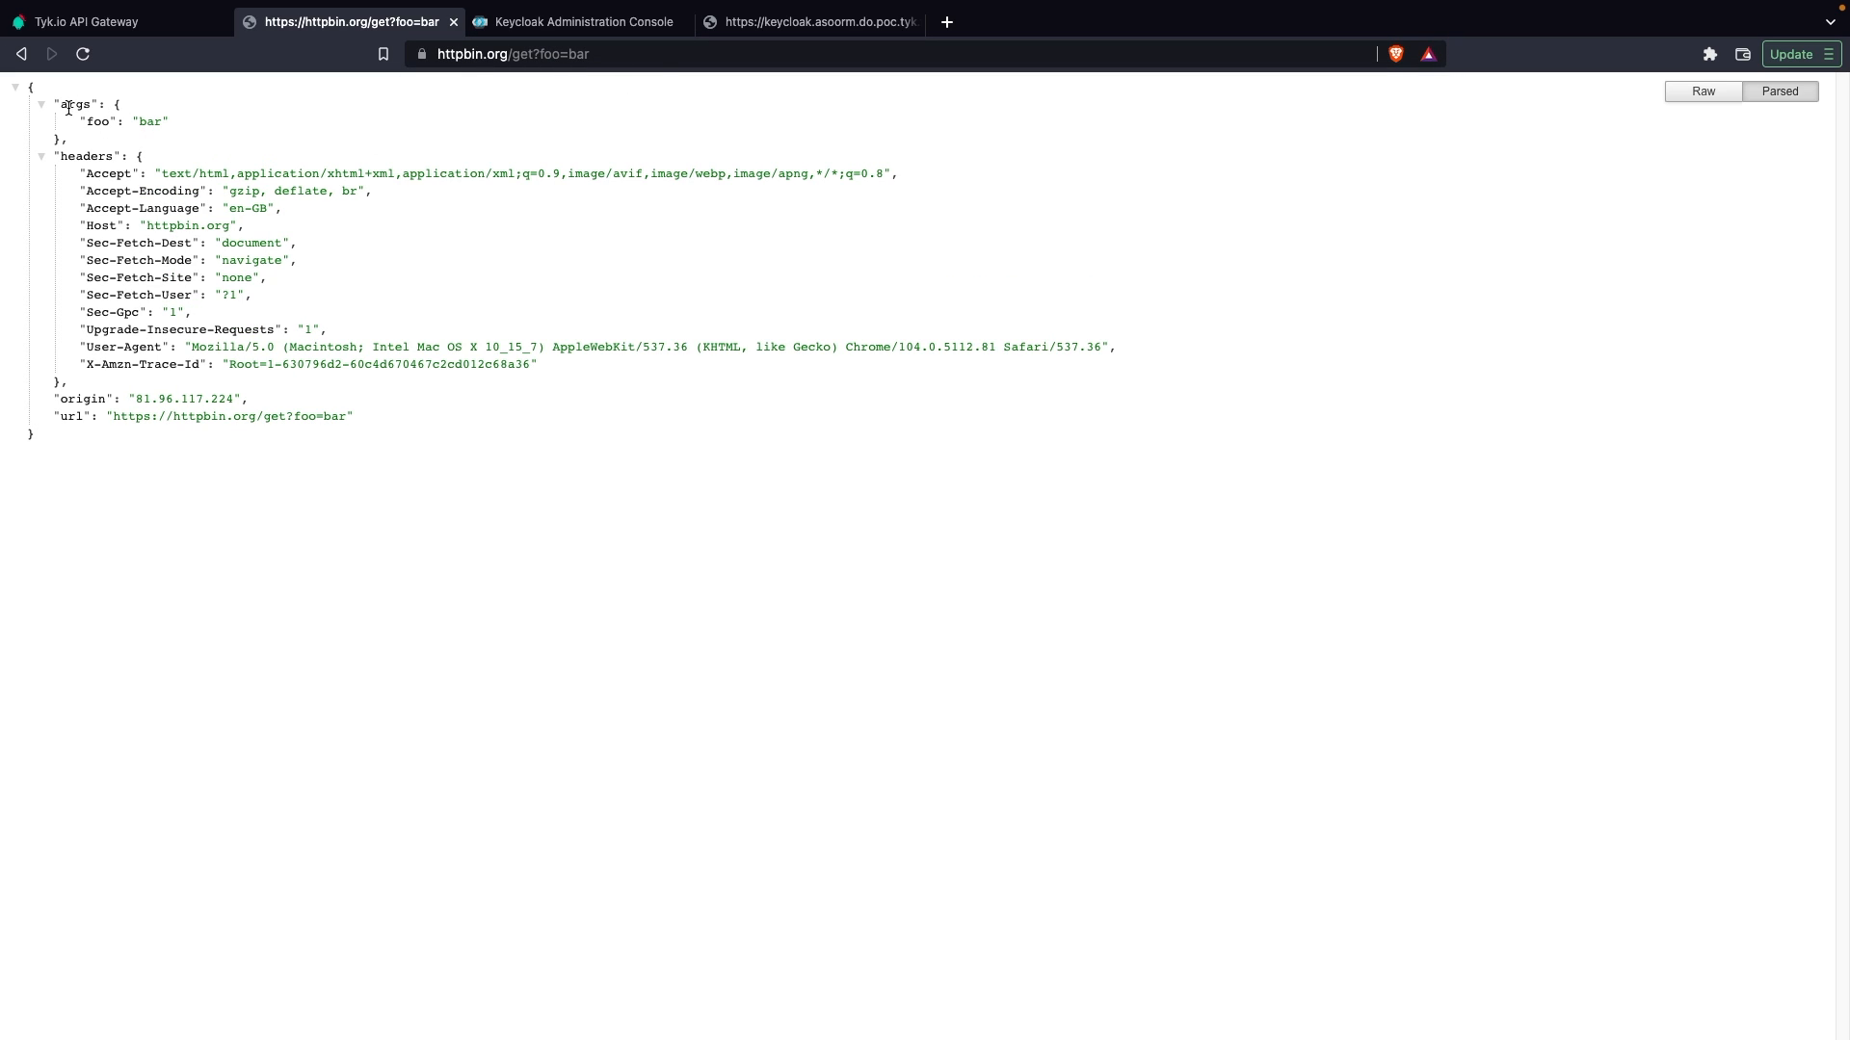
Step: Load the httpbin.org /anything endpoint, followed by the /headers endpoint
drag(614, 53, 512, 53)
text(anything)
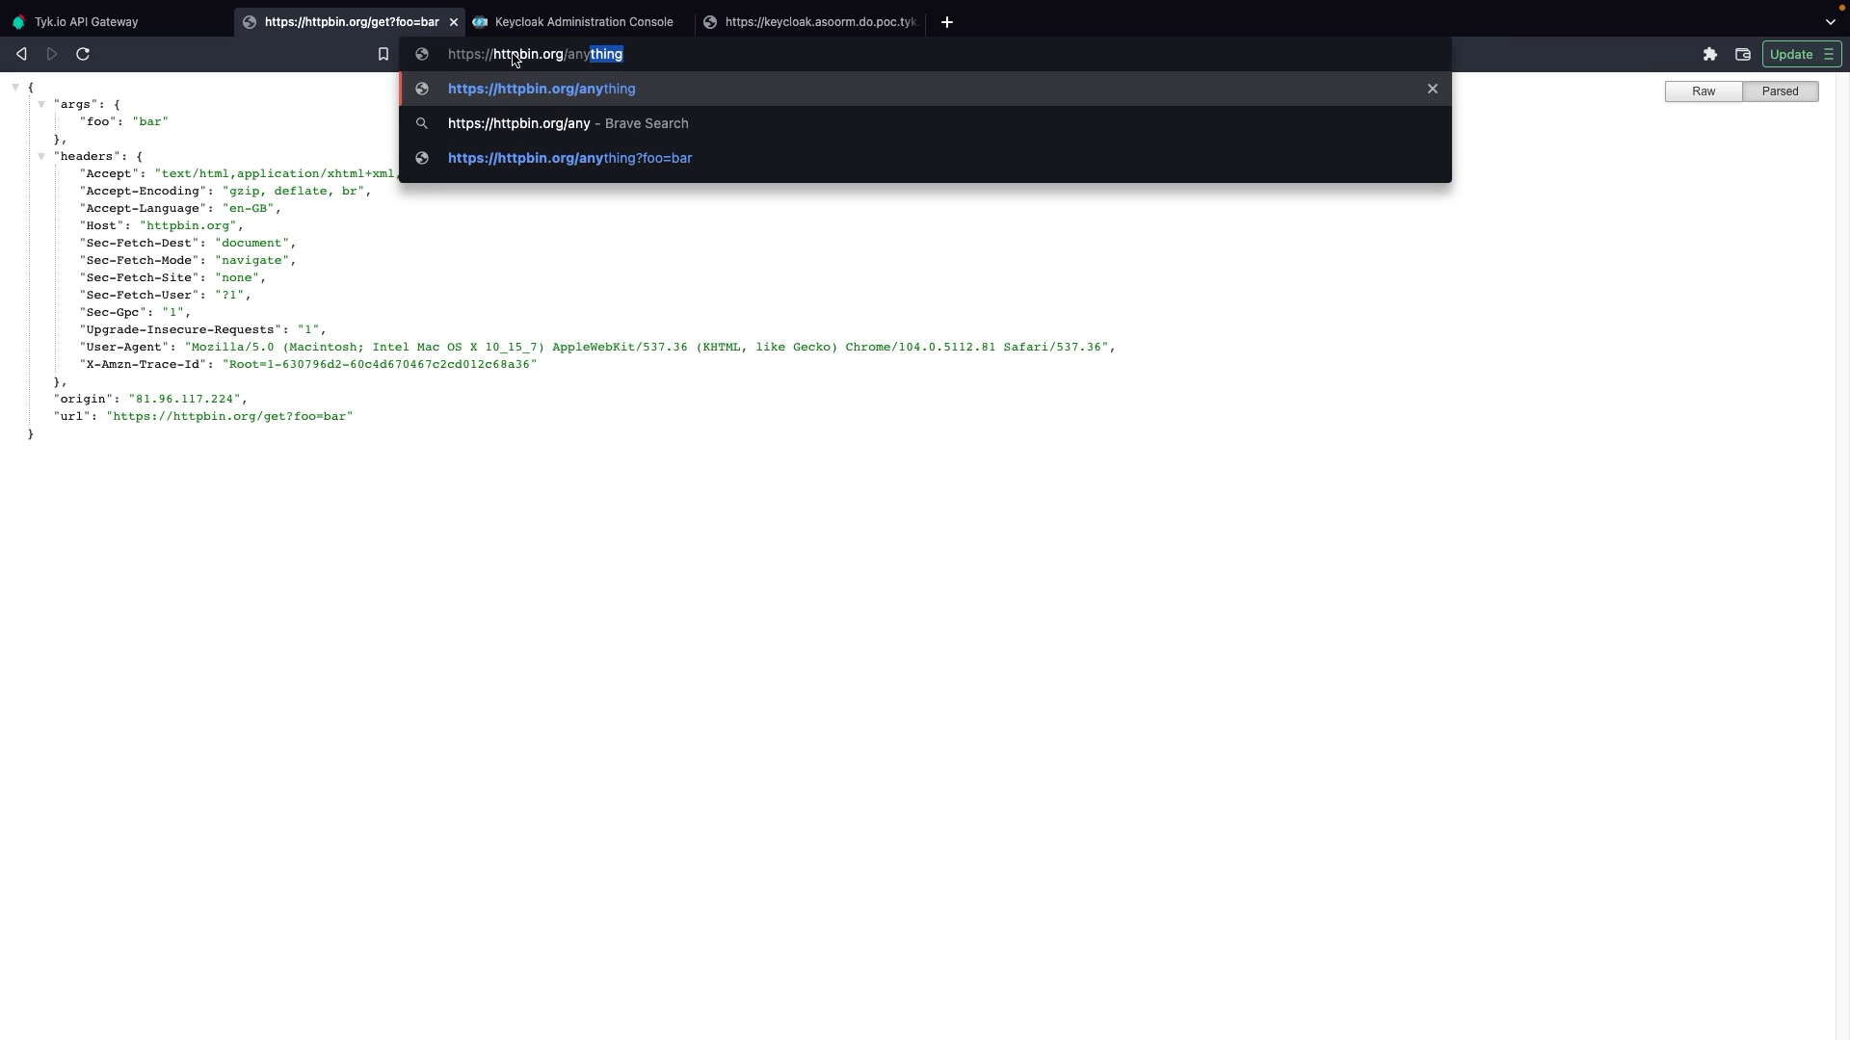
key(Return)
double_click(542, 55)
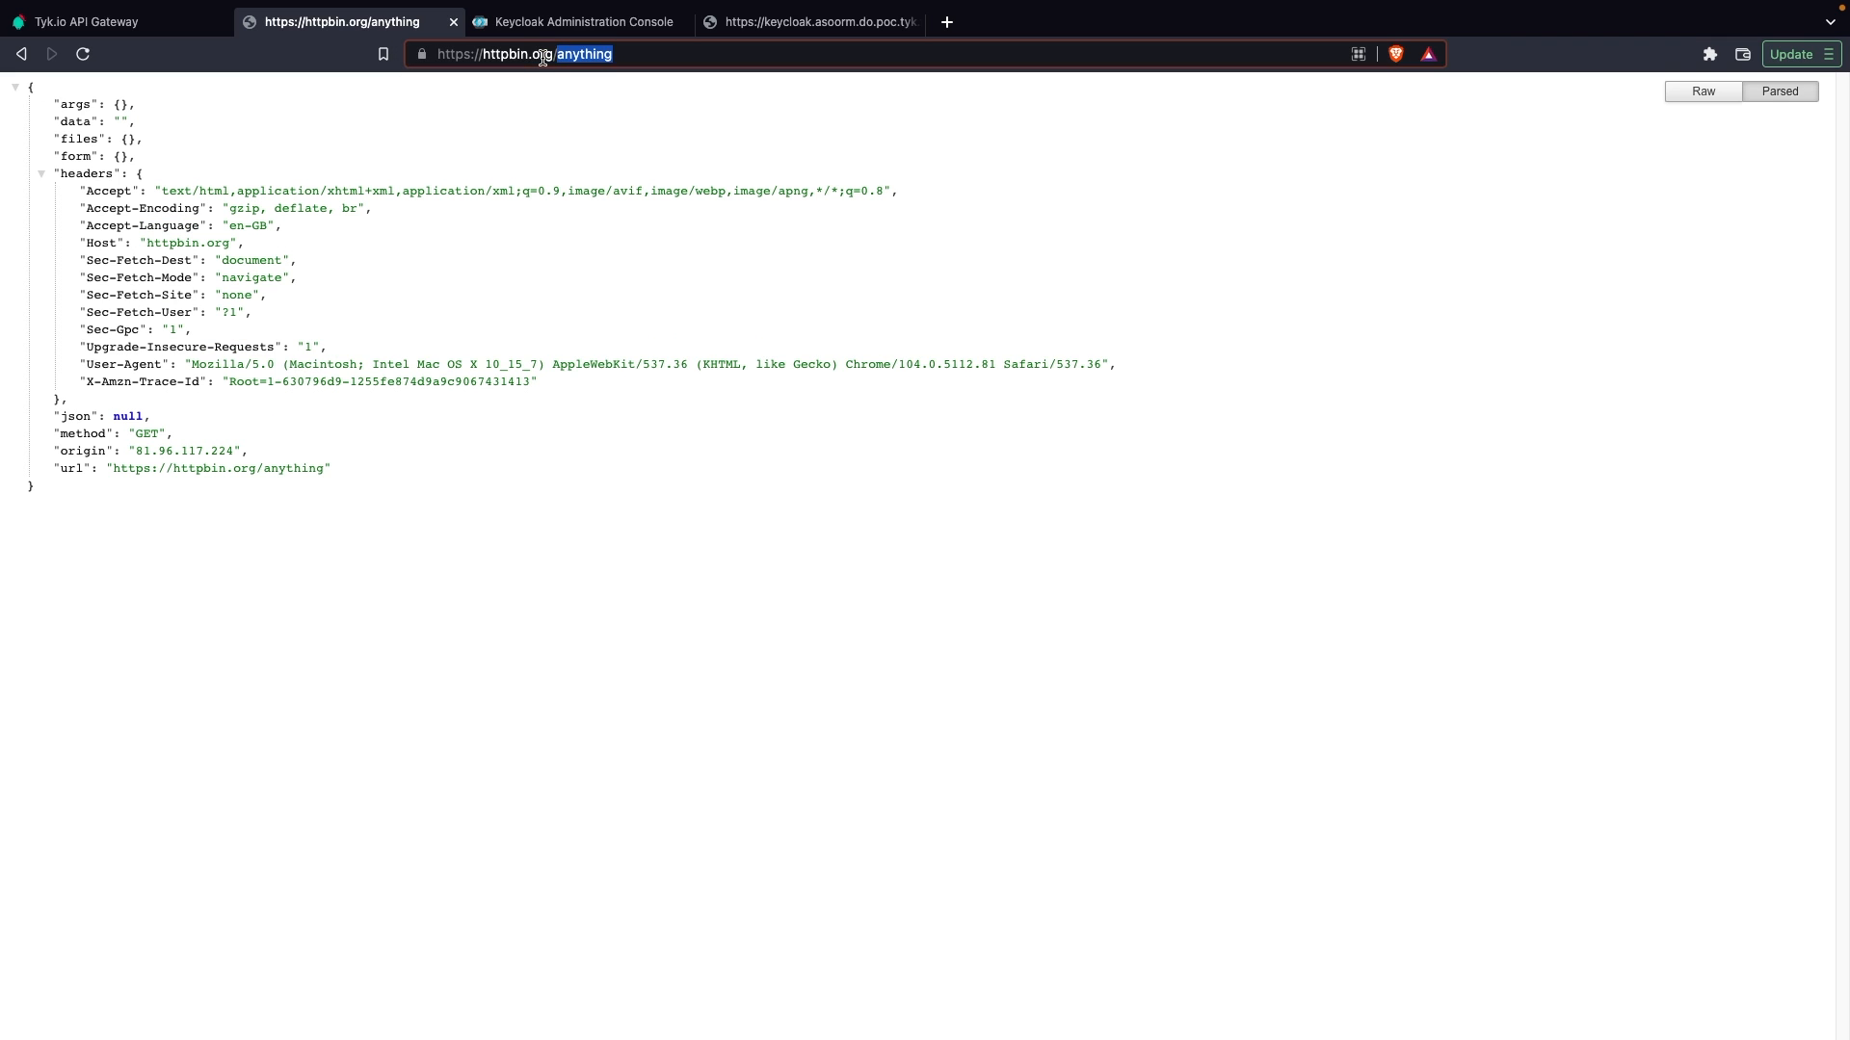
key(BackSpace)
text(he)
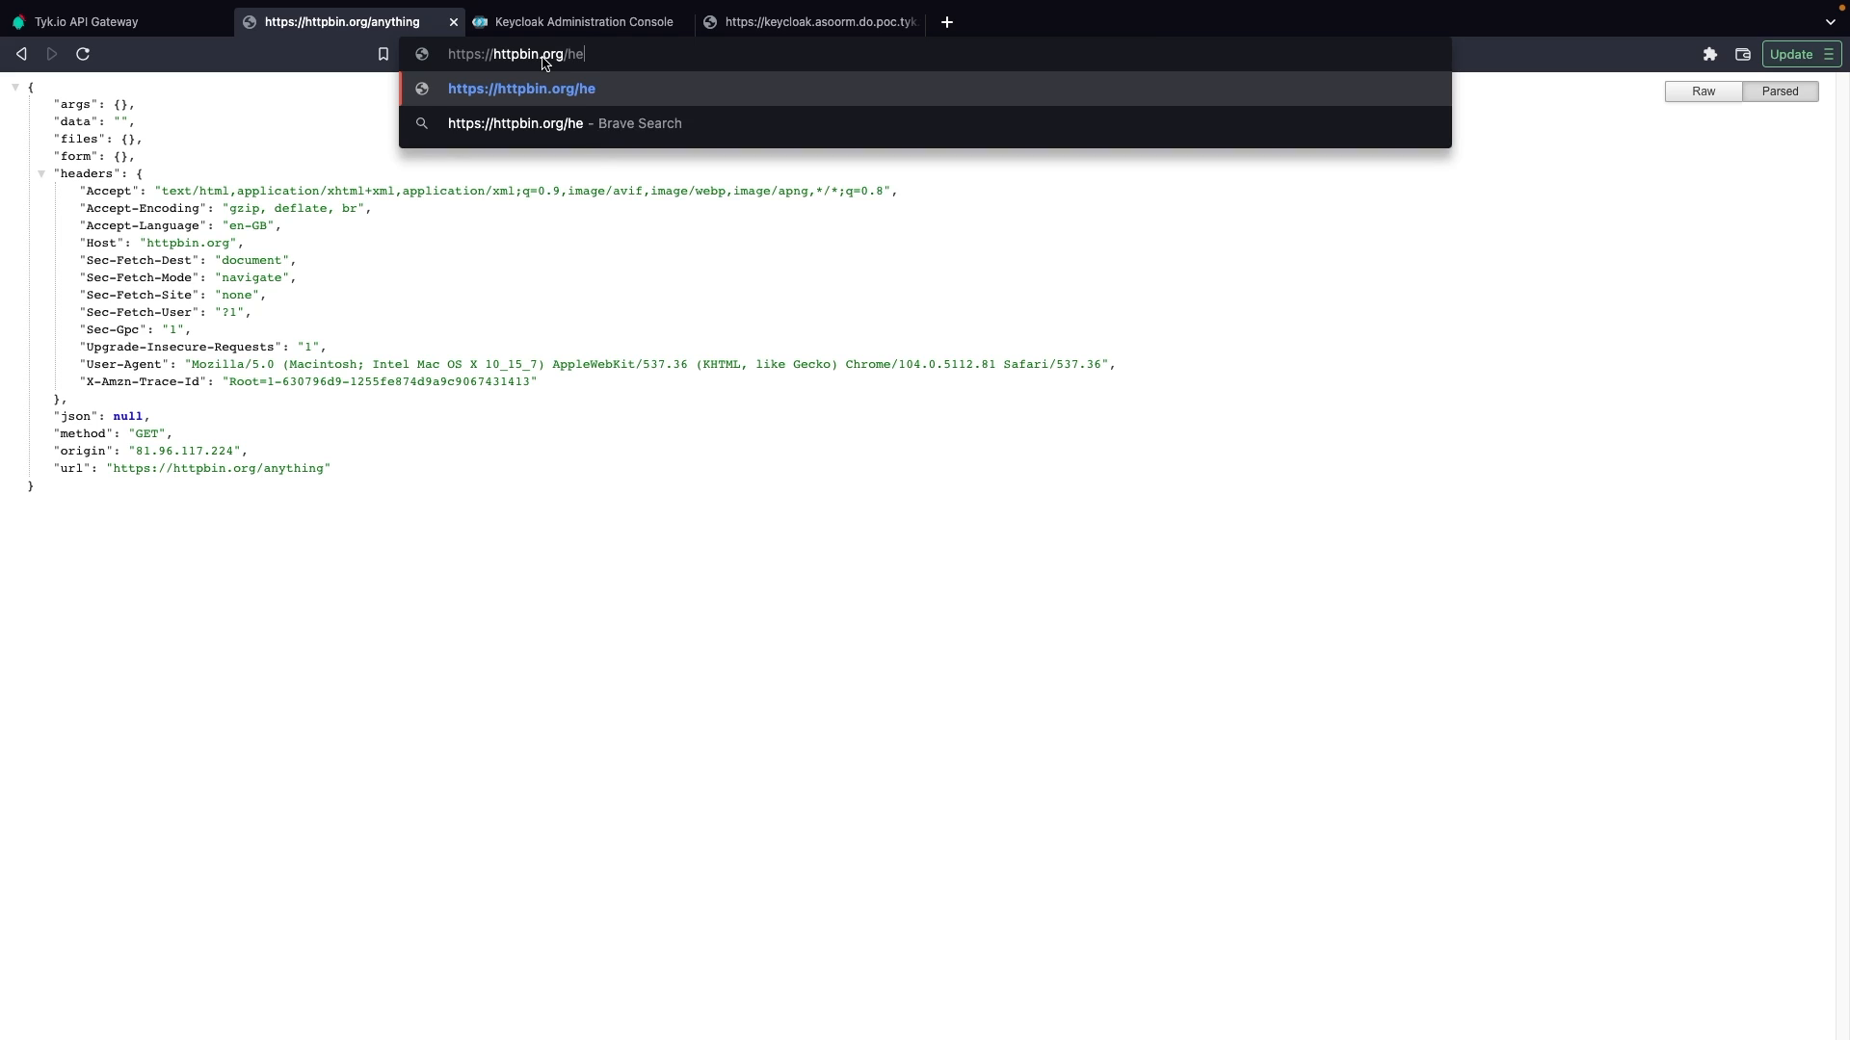
text(aders)
key(Return)
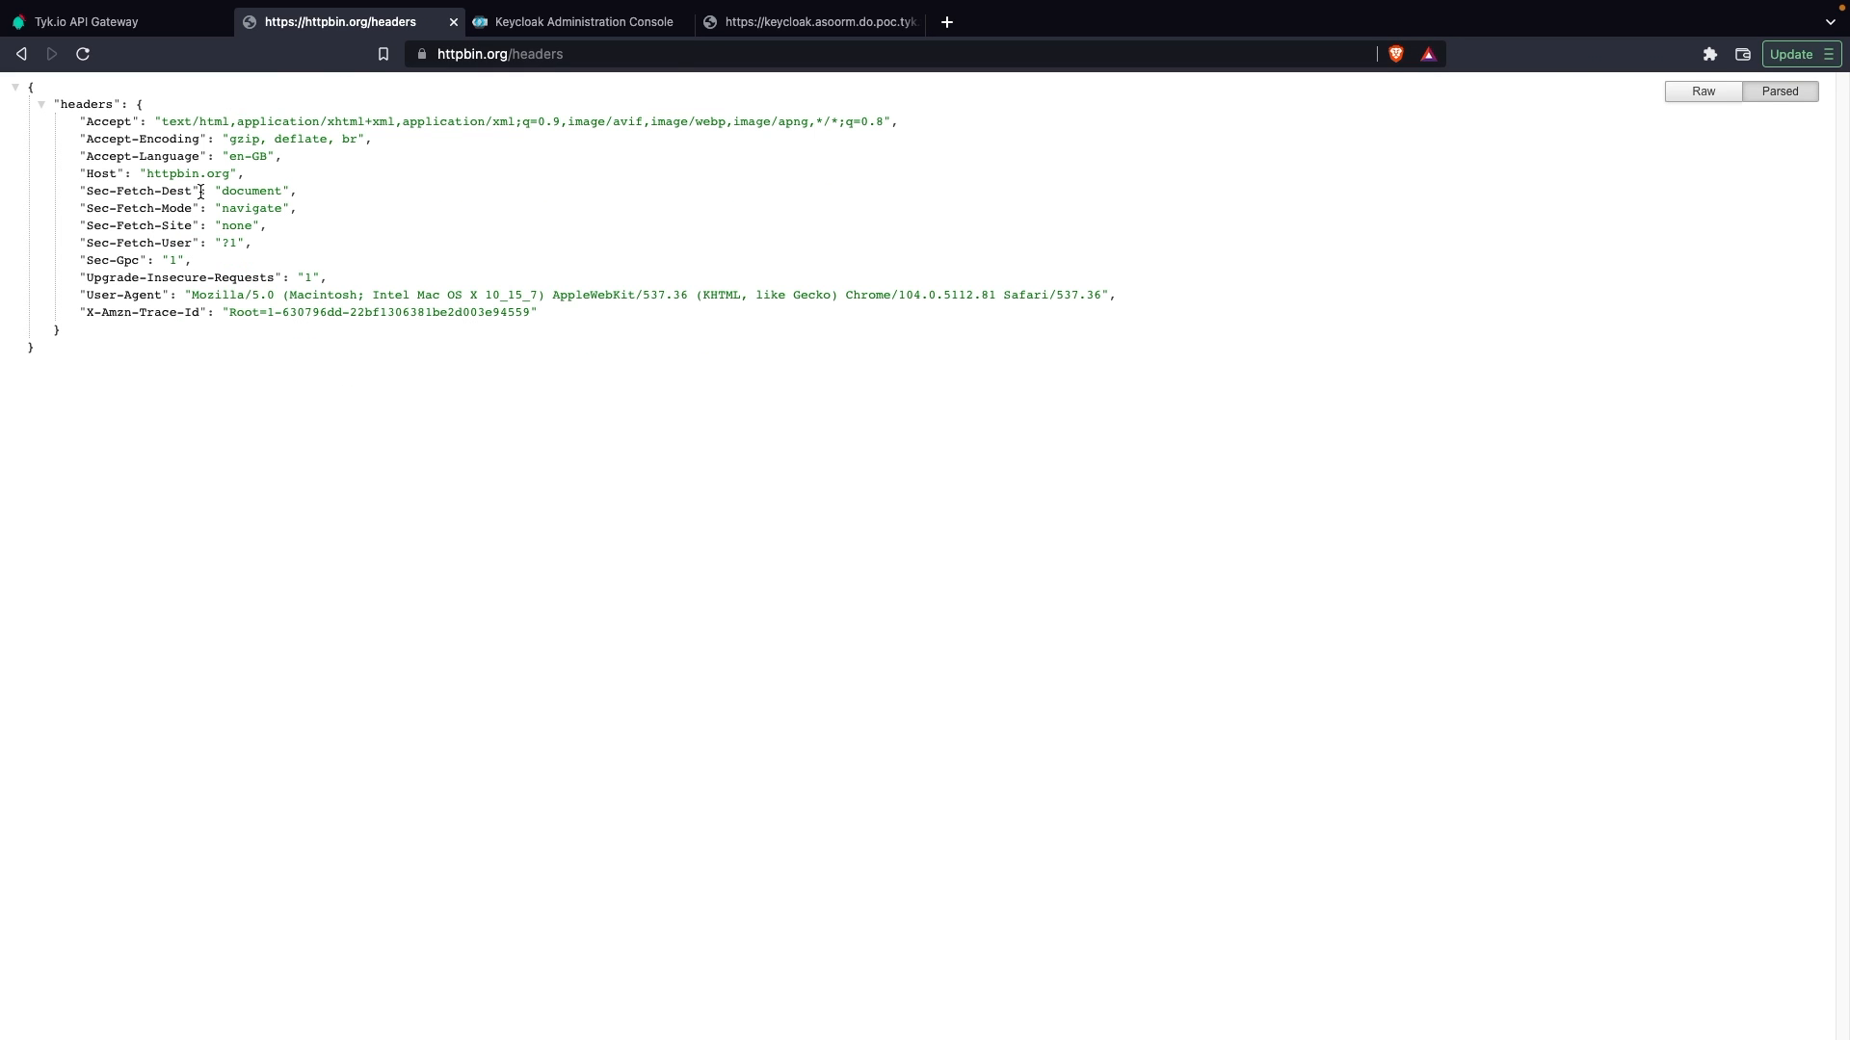
Step: Load the httpbin.org /ip endpoint, then return to the /get endpoint without query parameters
double_click(554, 54)
text(ip)
key(Return)
click(532, 55)
click(546, 56)
key(BackSpace)
key(BackSpace)
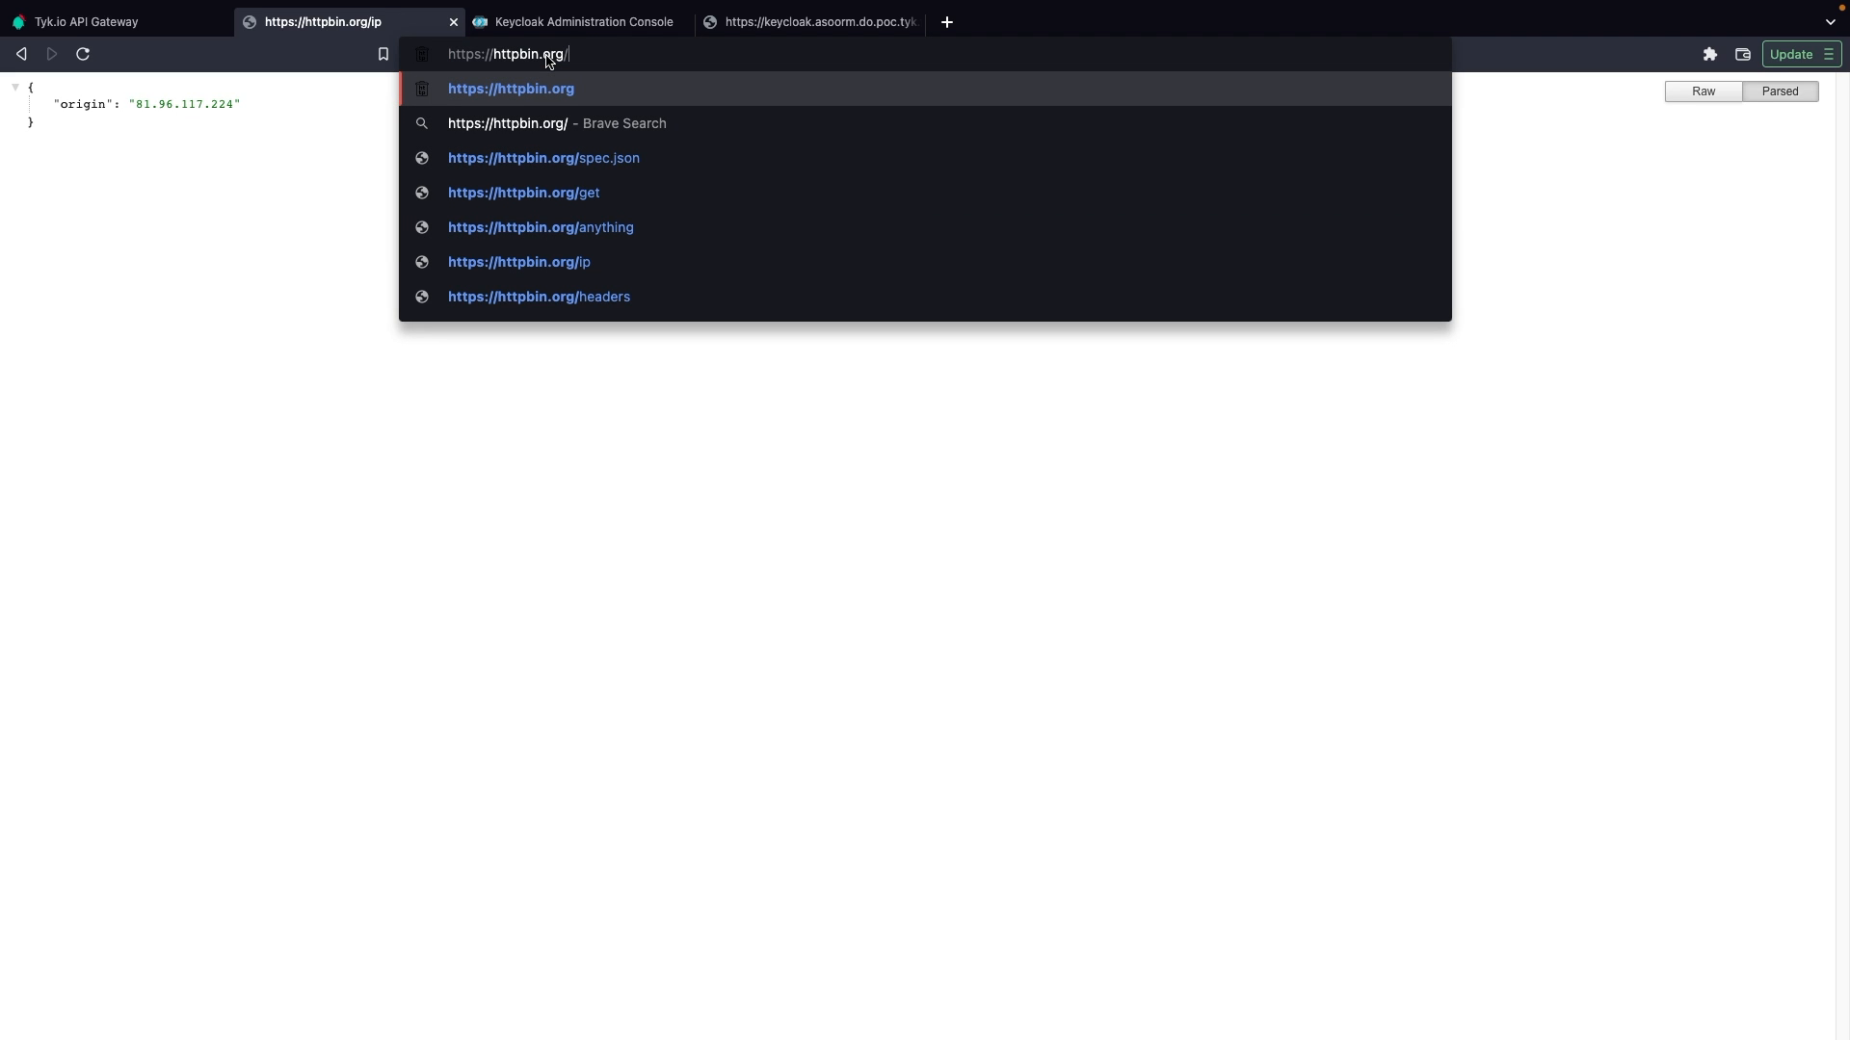
text(get)
key(Return)
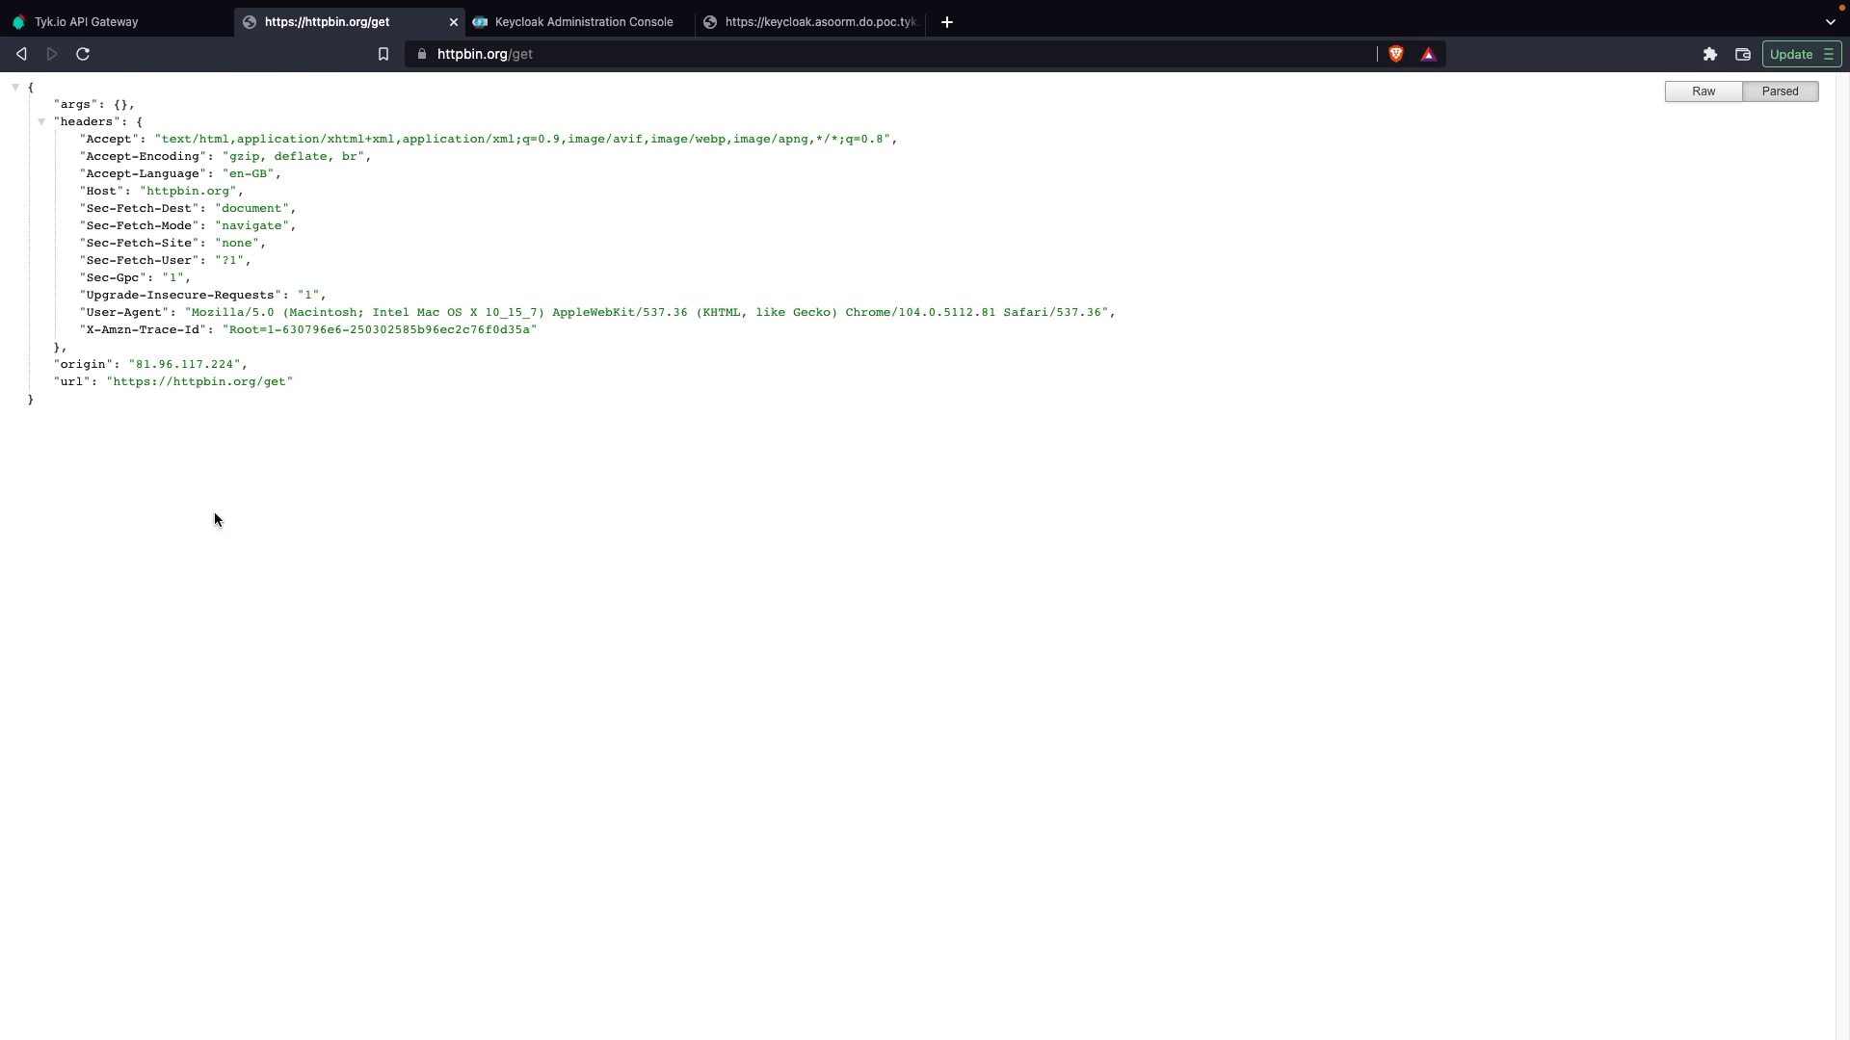
click(154, 26)
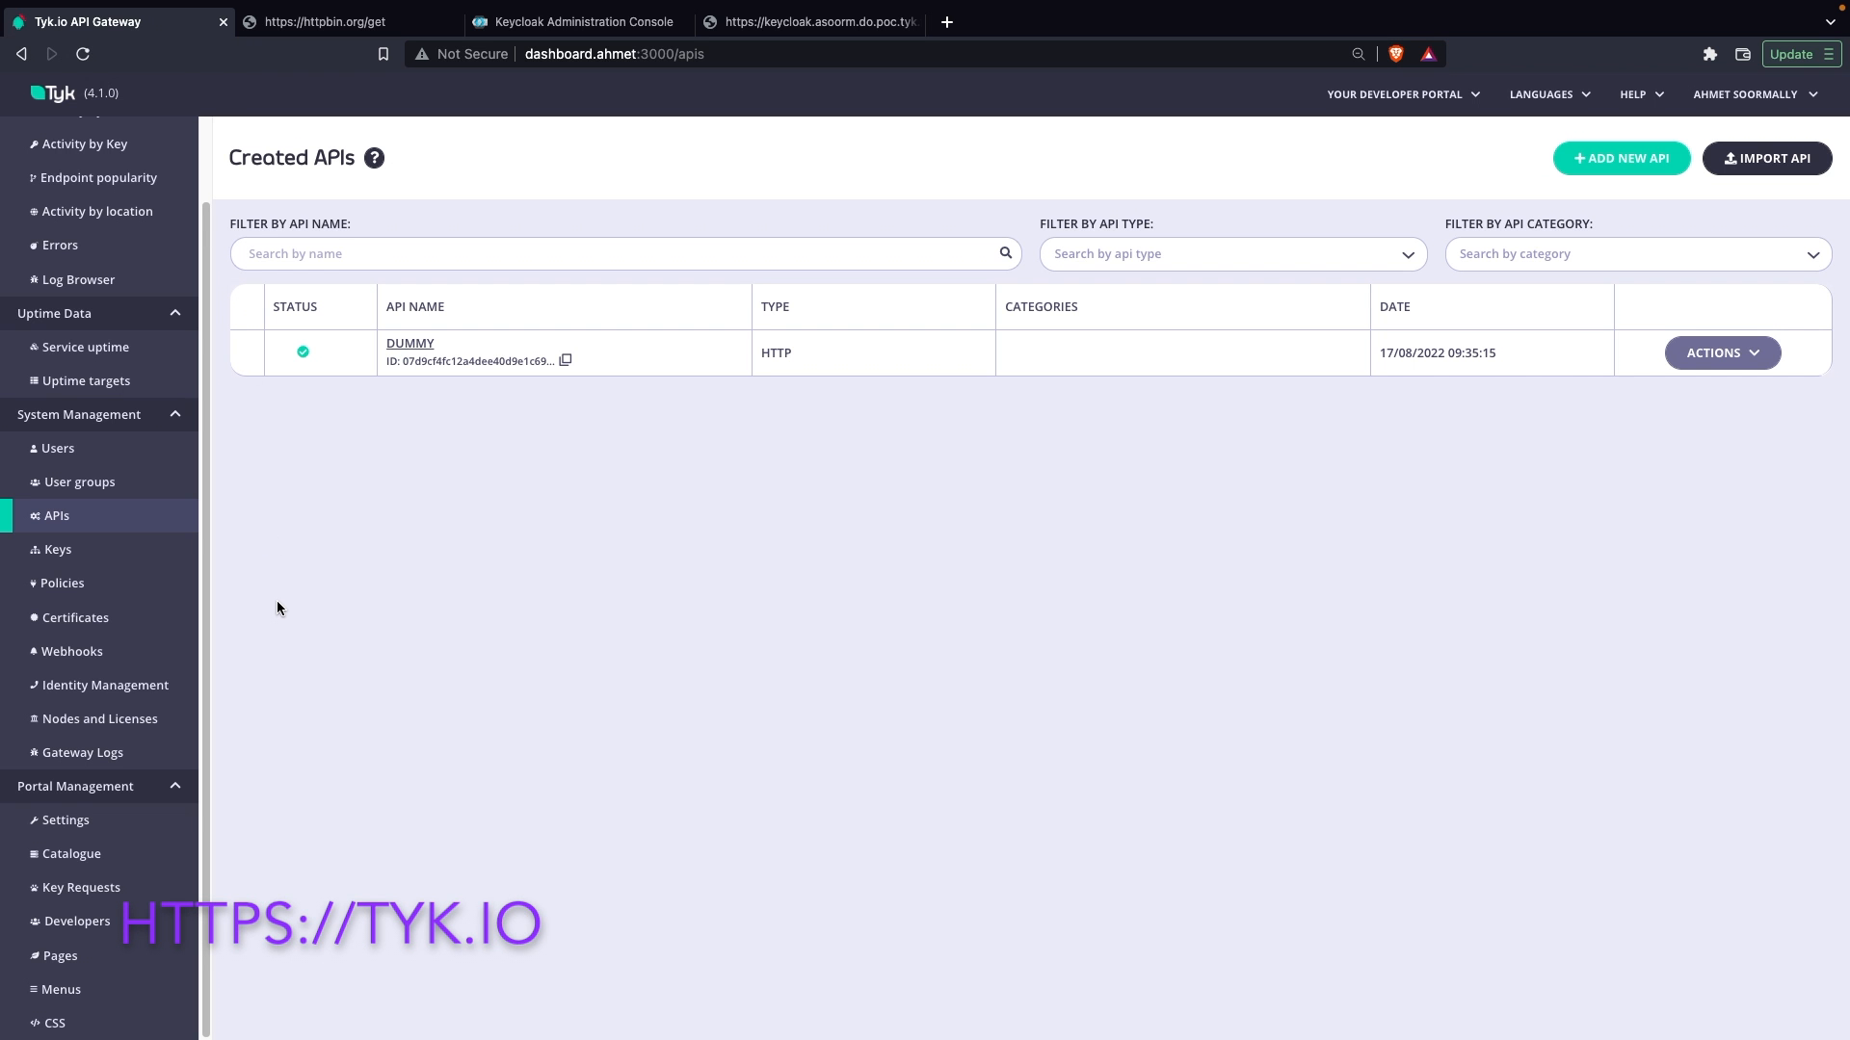
click(1619, 158)
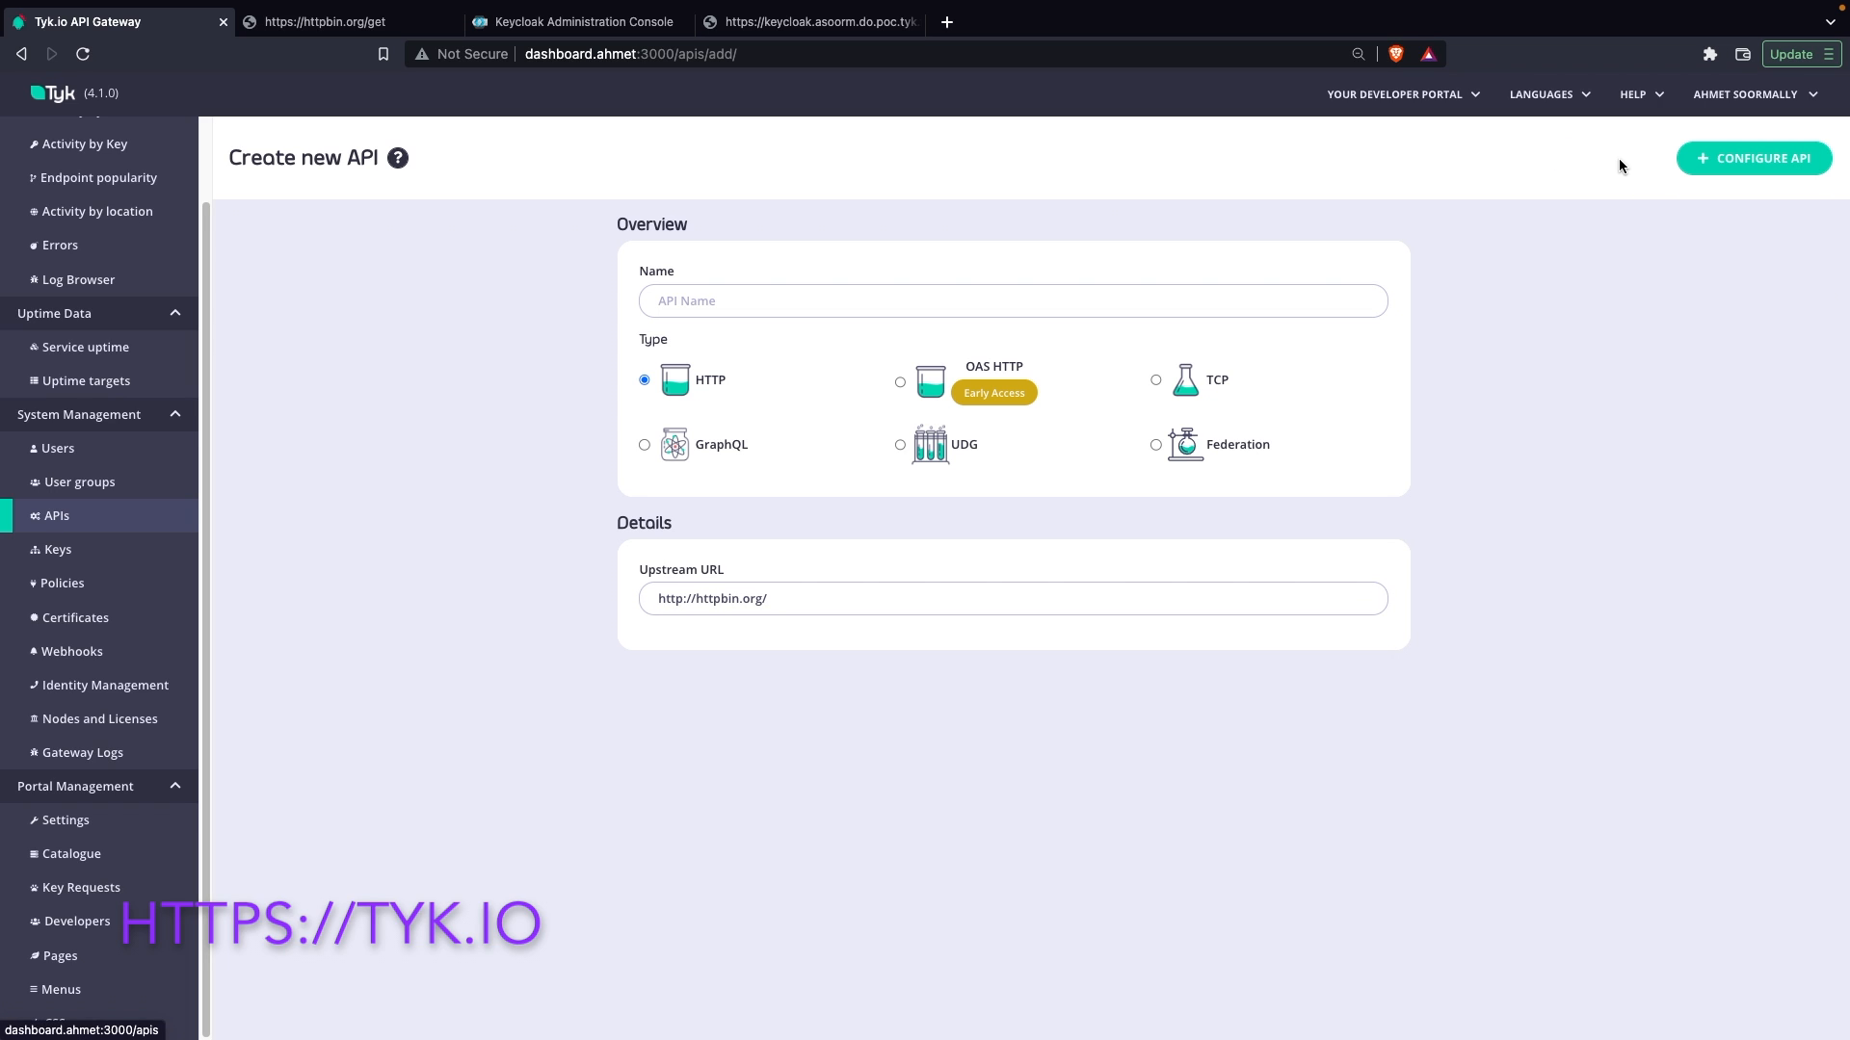
click(710, 302)
text(httpbin)
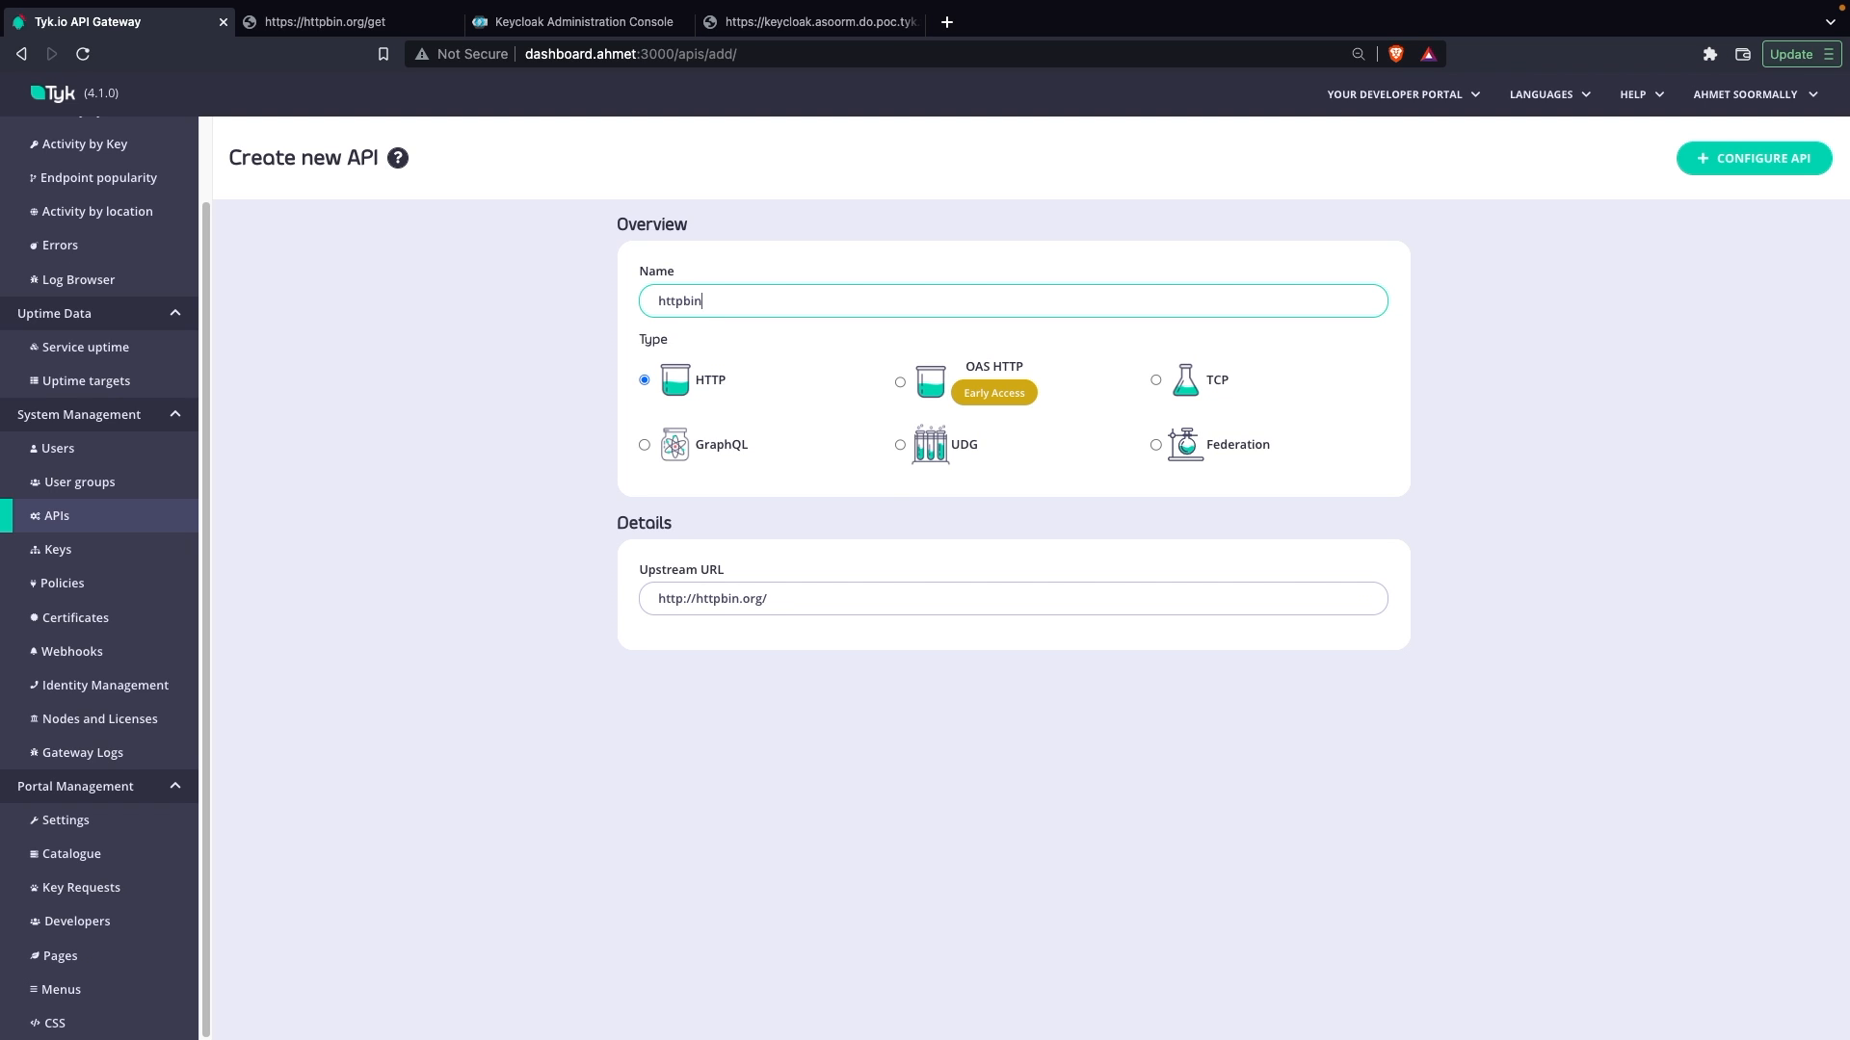
click(680, 601)
text(s)
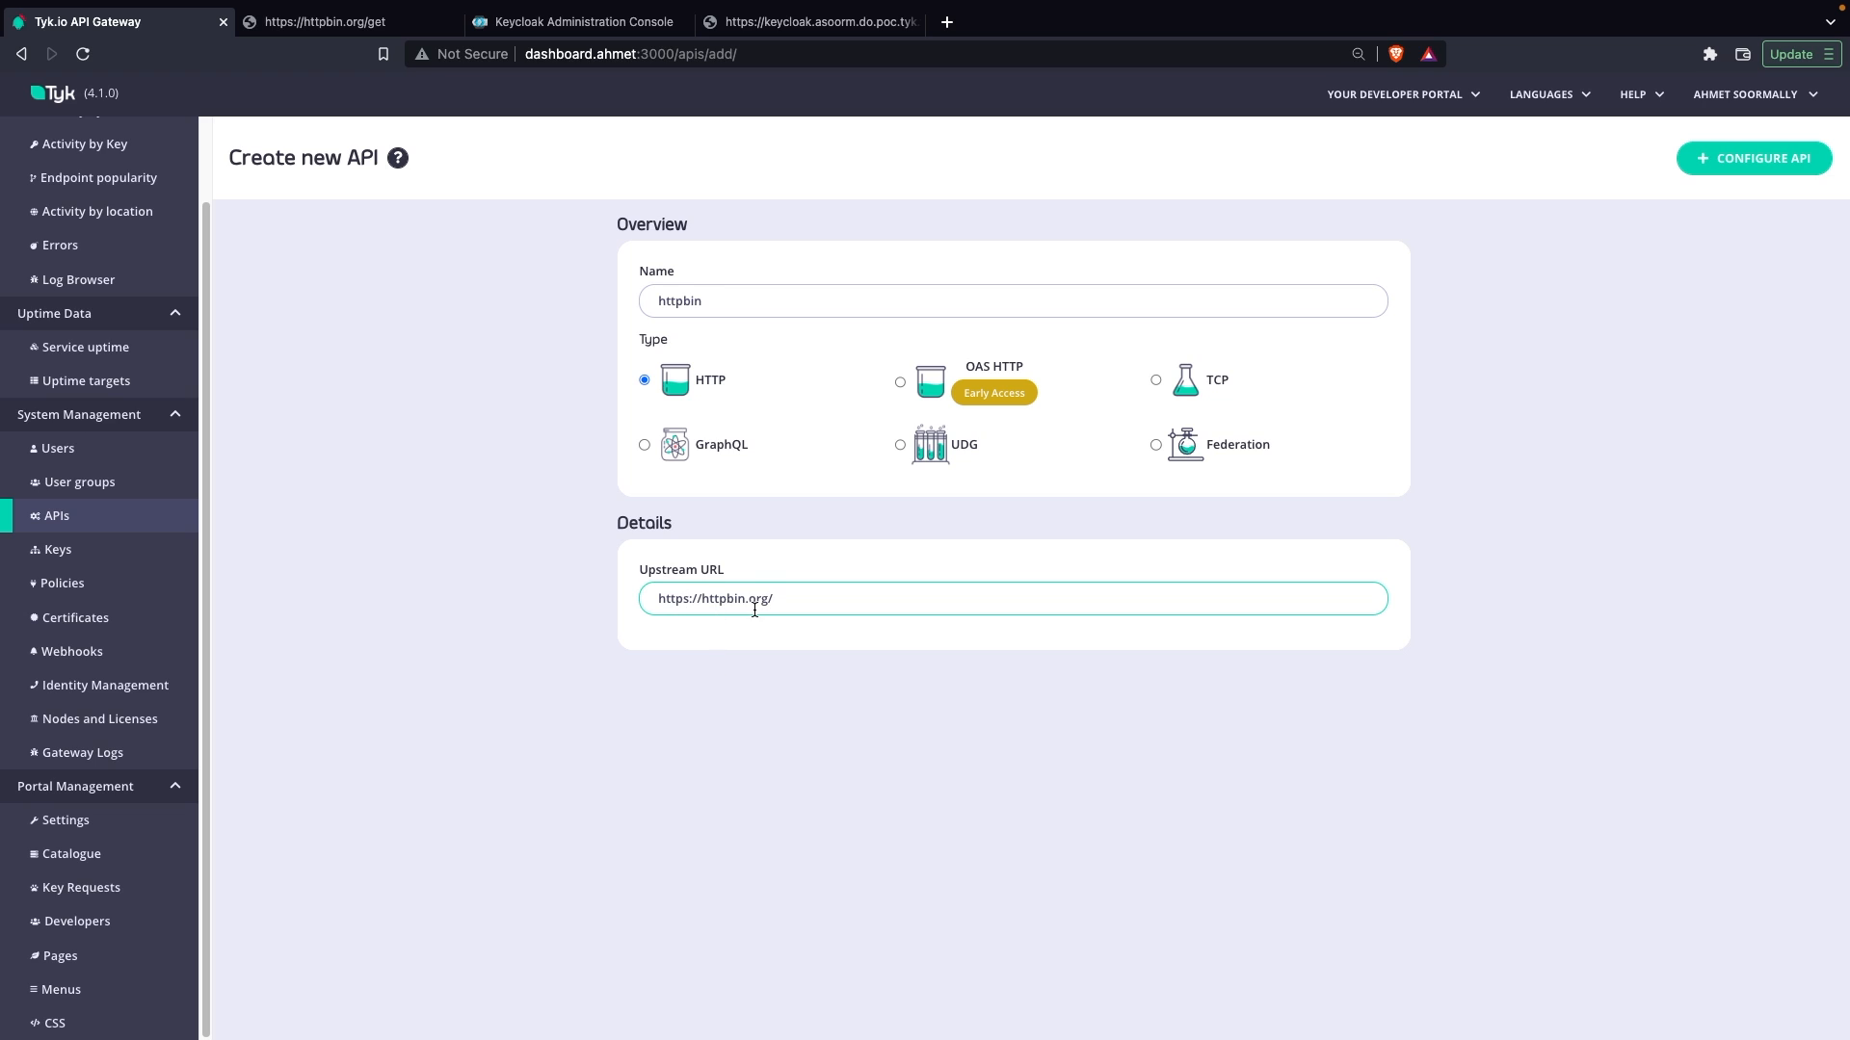
click(374, 21)
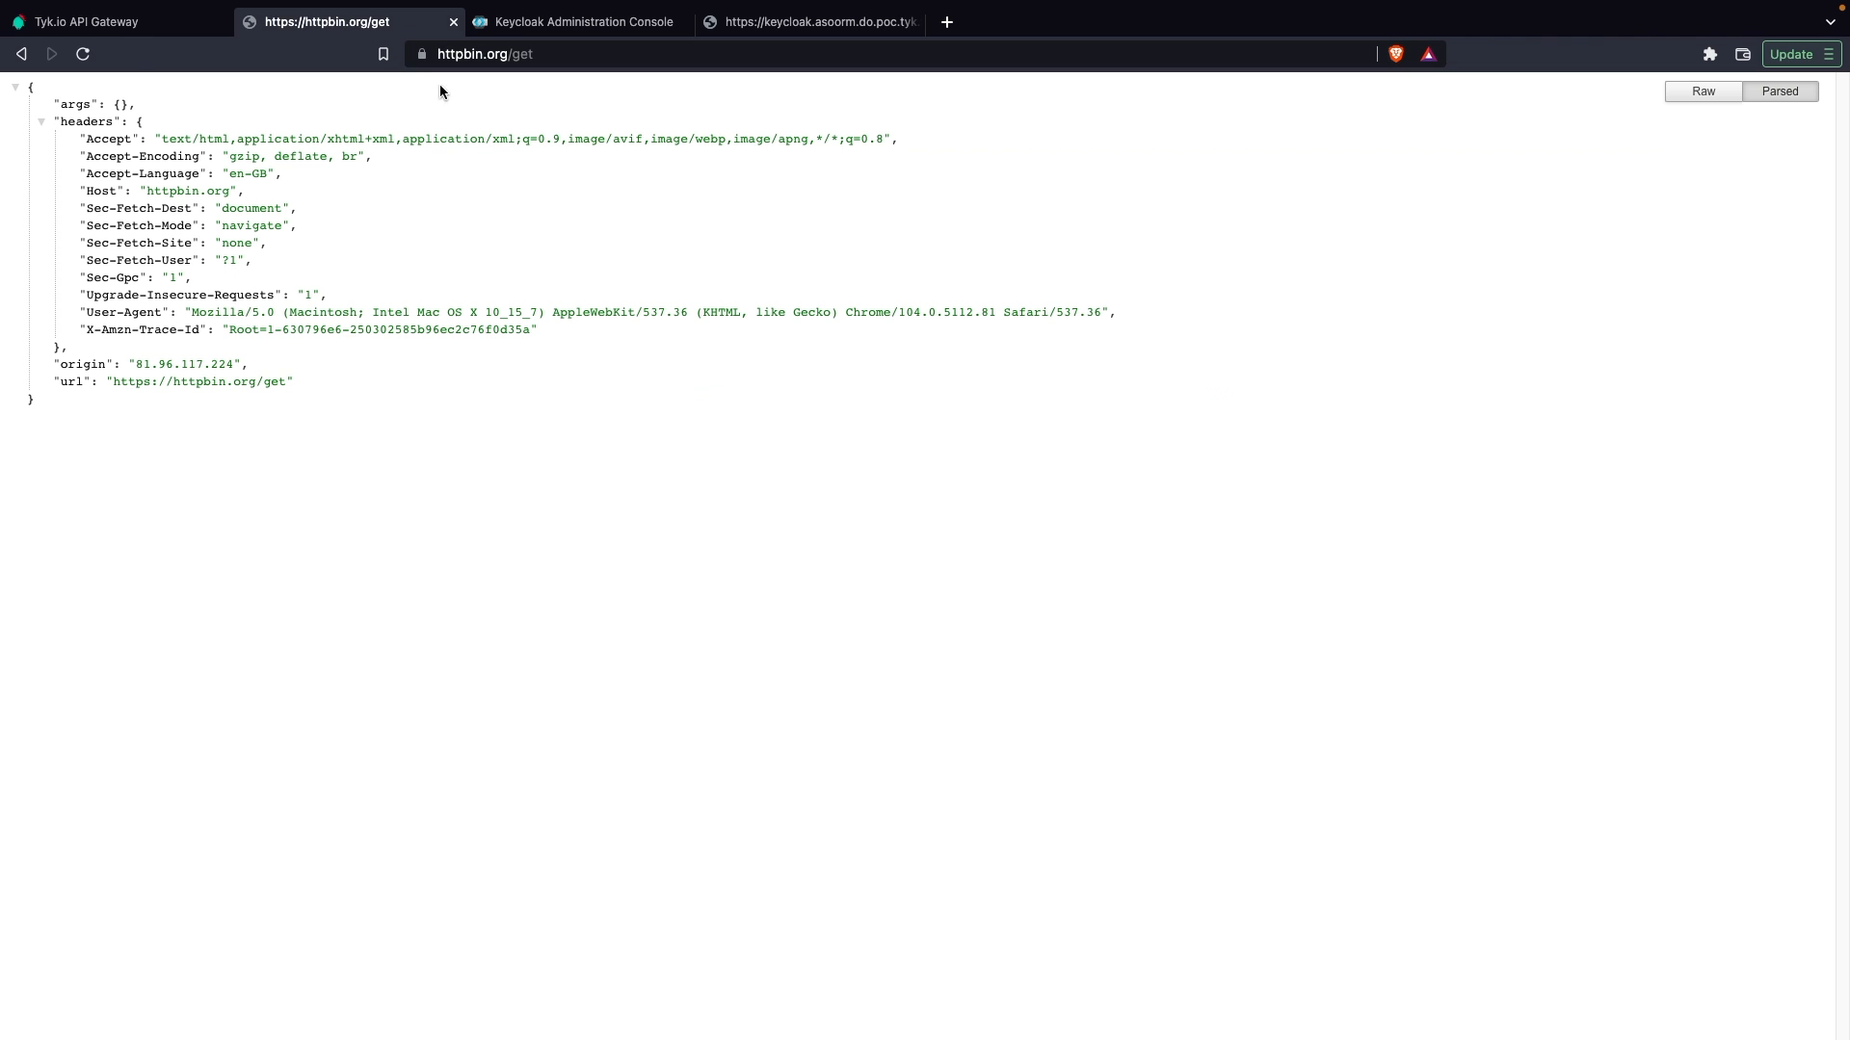
click(113, 23)
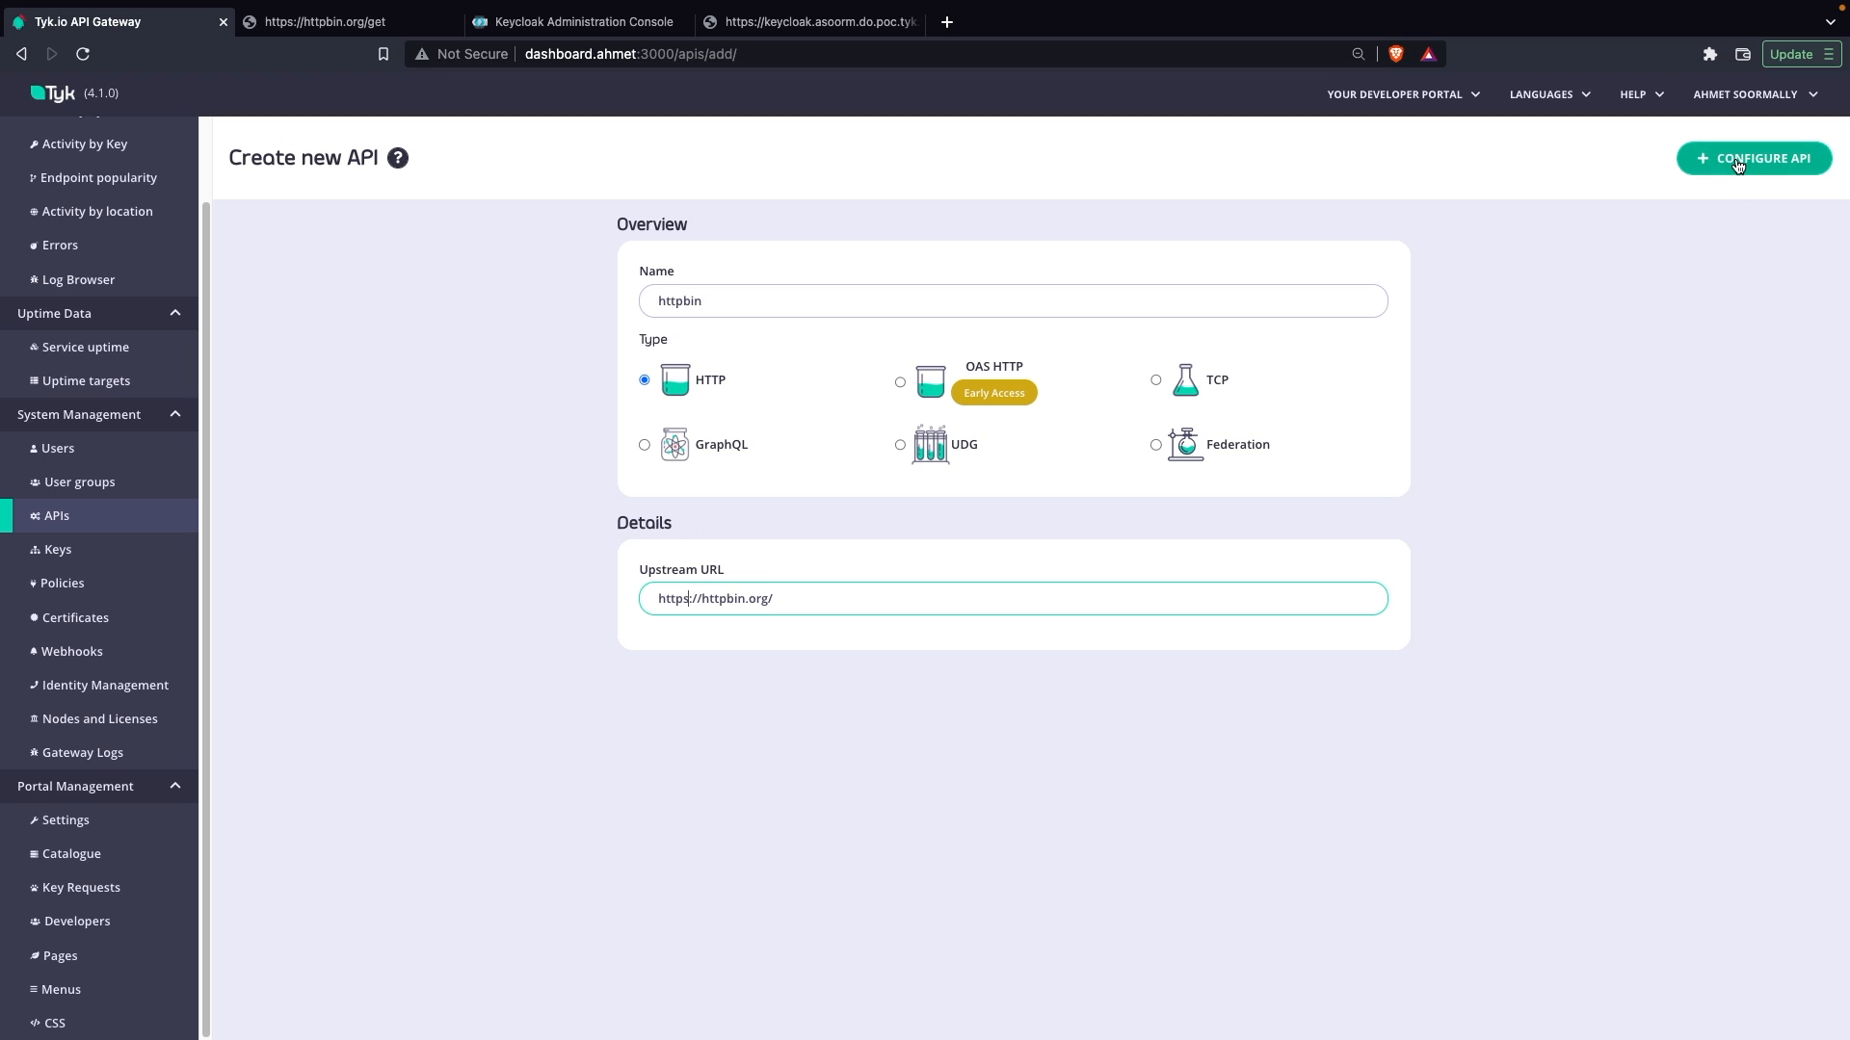
click(1704, 157)
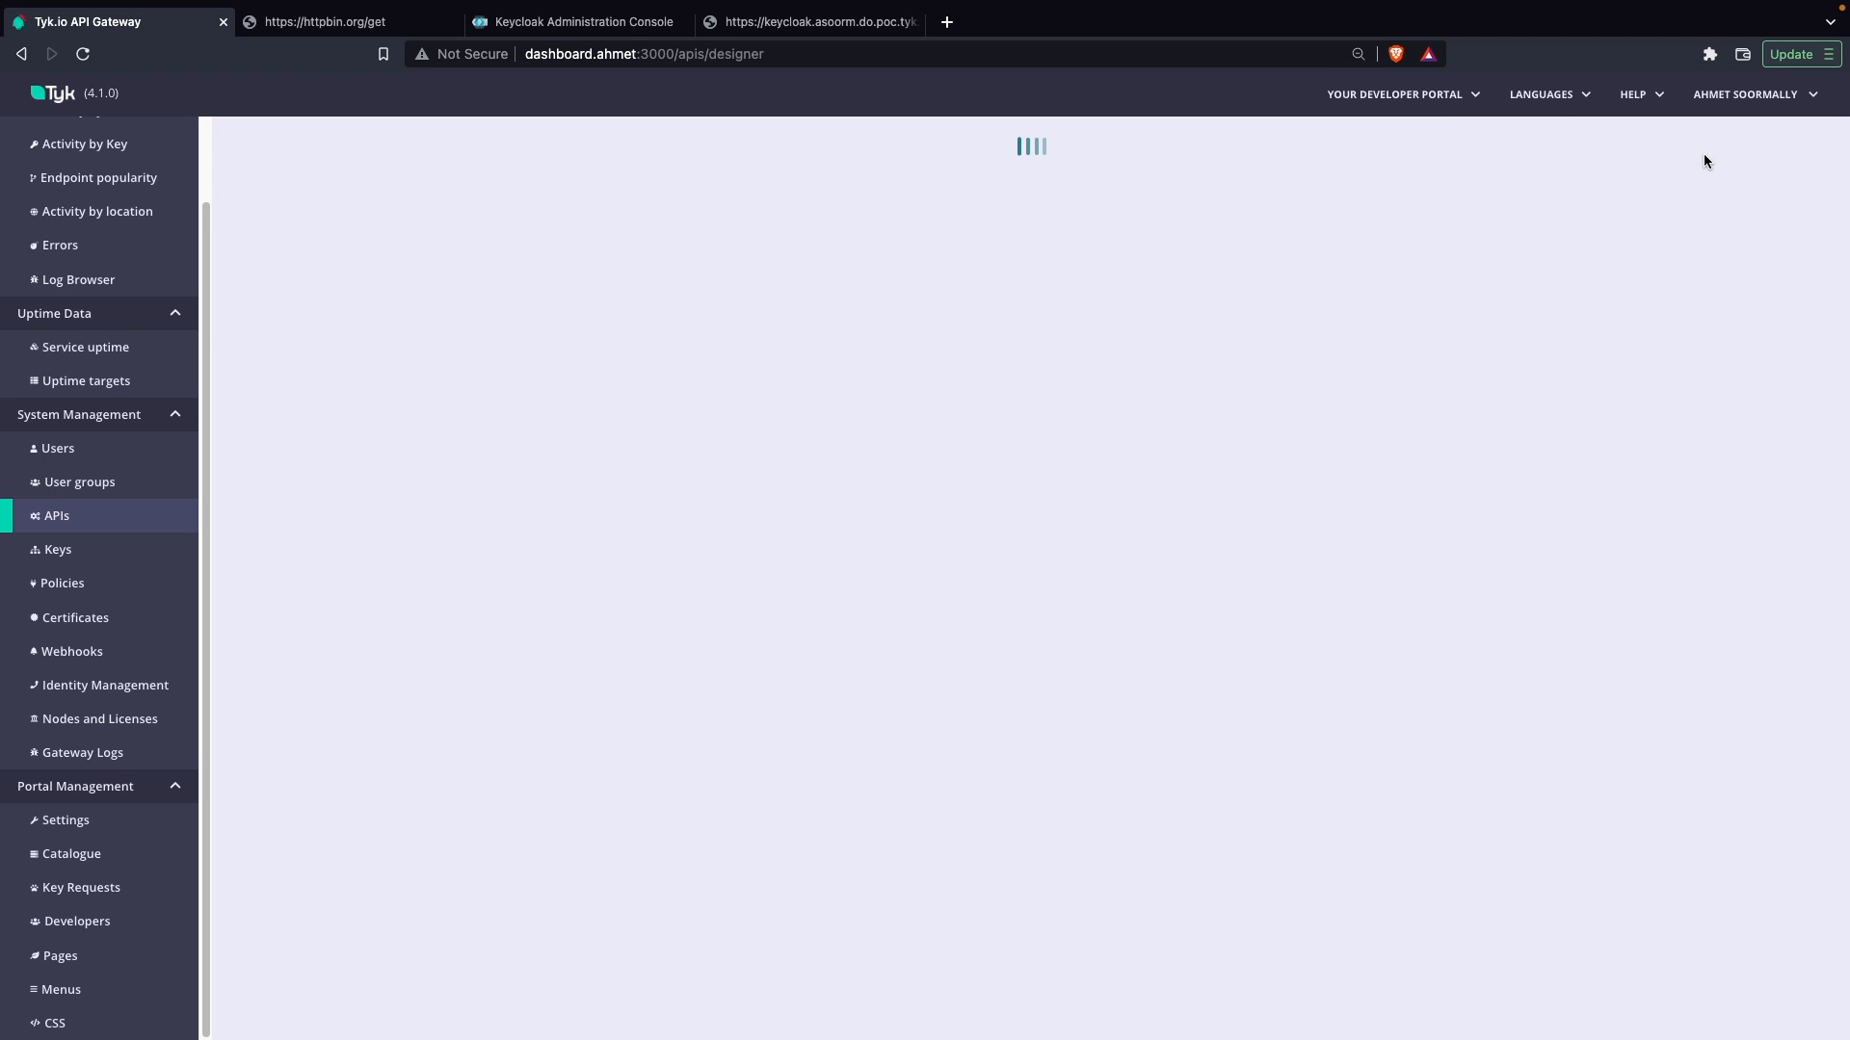
Step: Set the new API's authentication mode to Open (Keyless) and save the API
scroll(570, 574, down, 10)
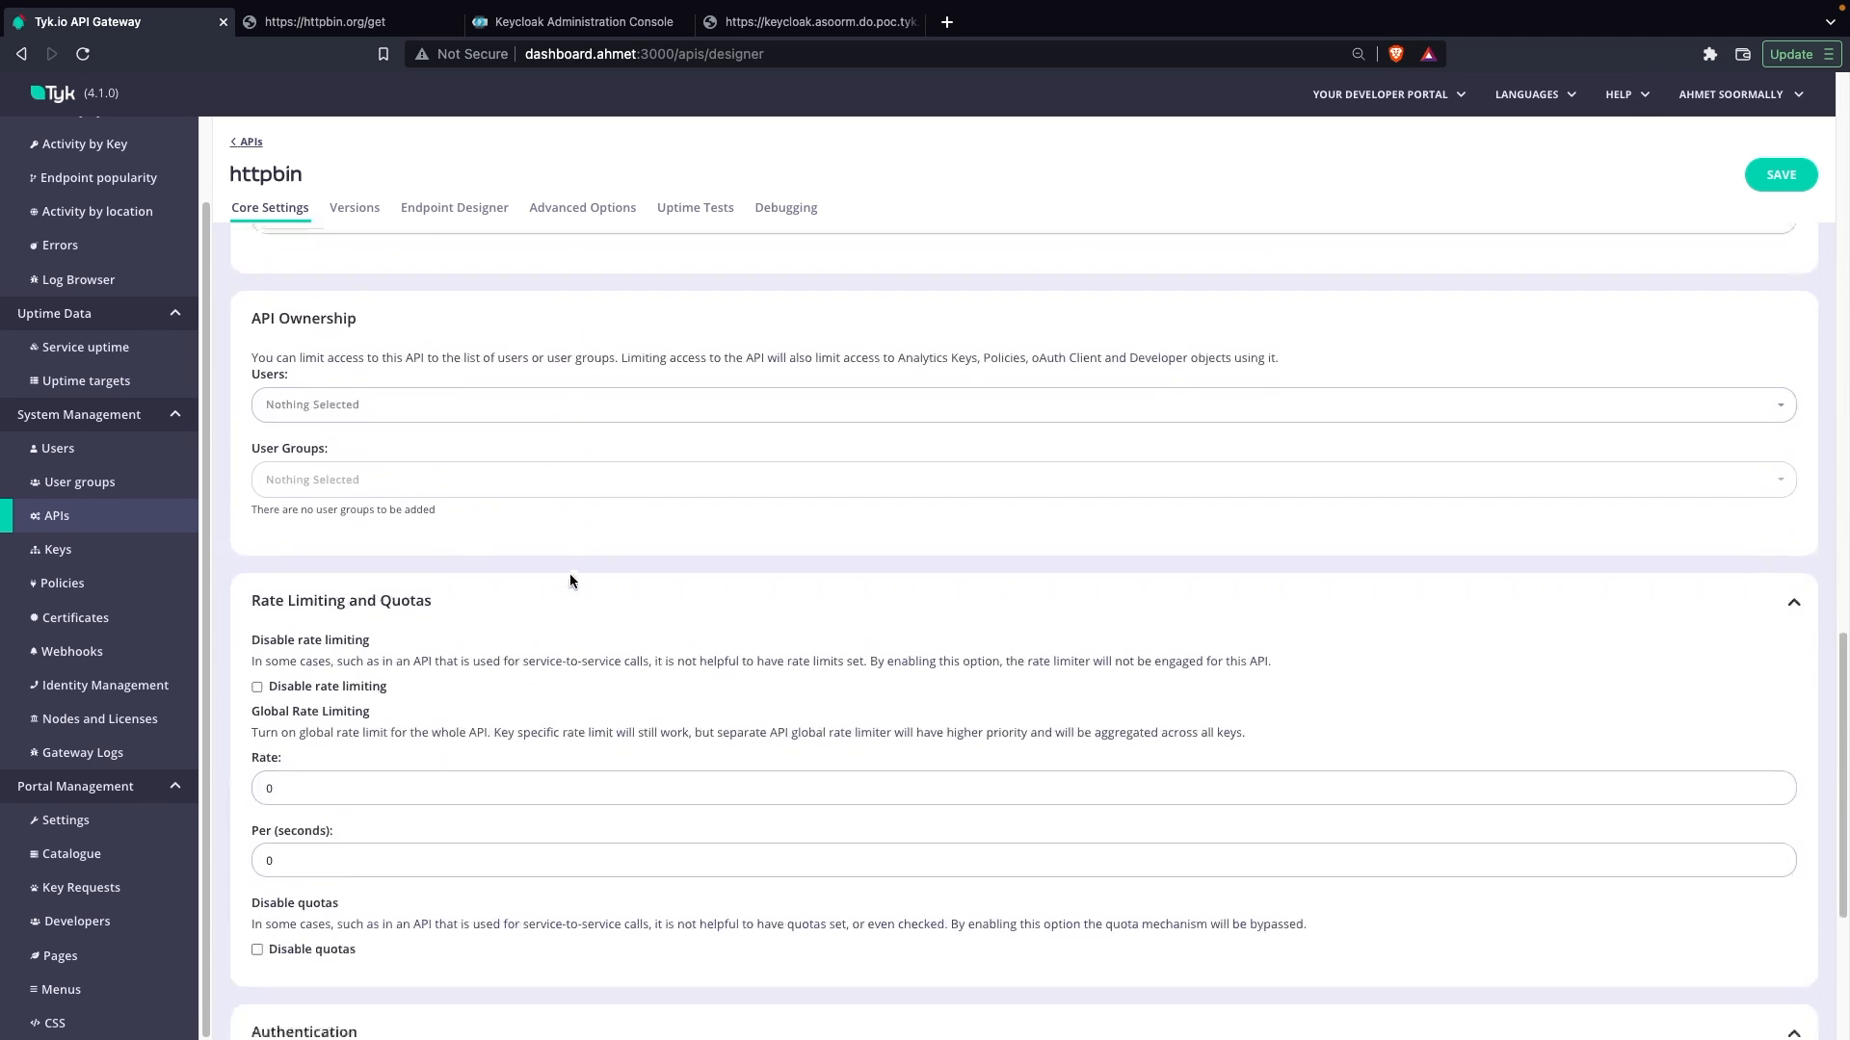
scroll(570, 581, down, 4)
click(404, 707)
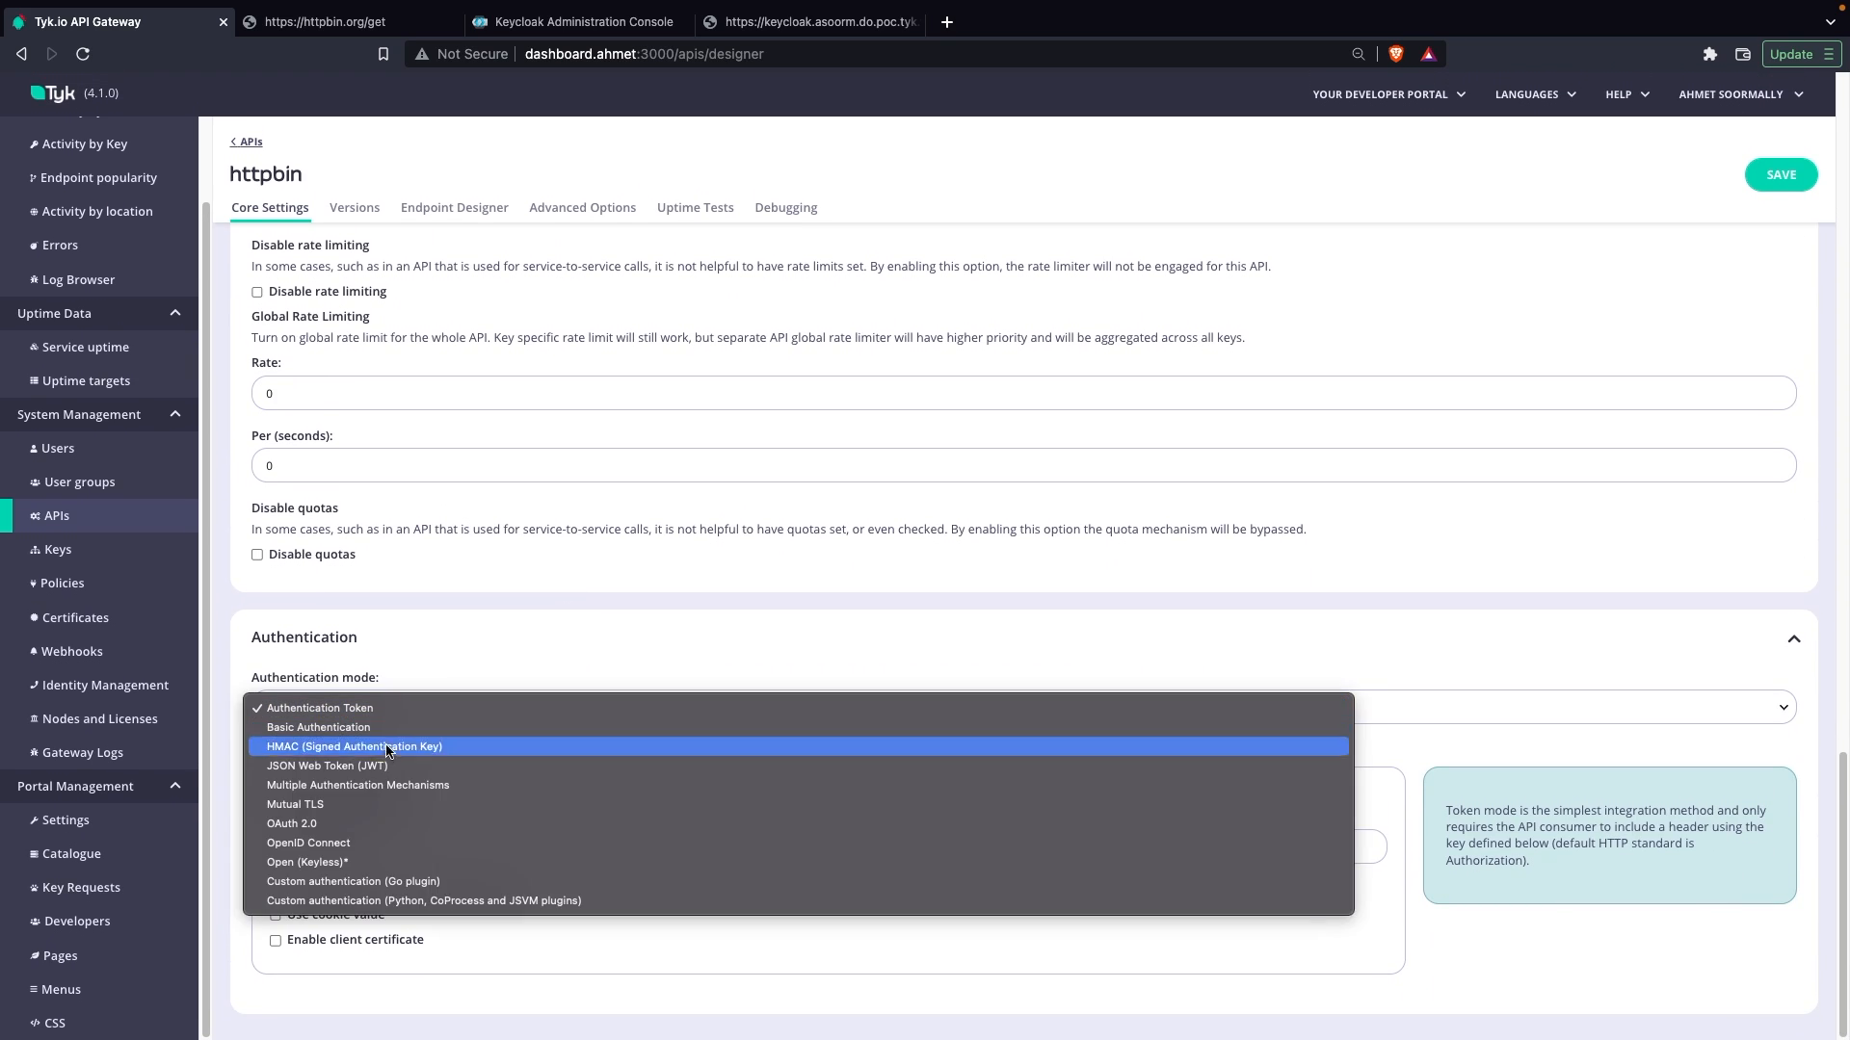
click(328, 862)
click(1770, 177)
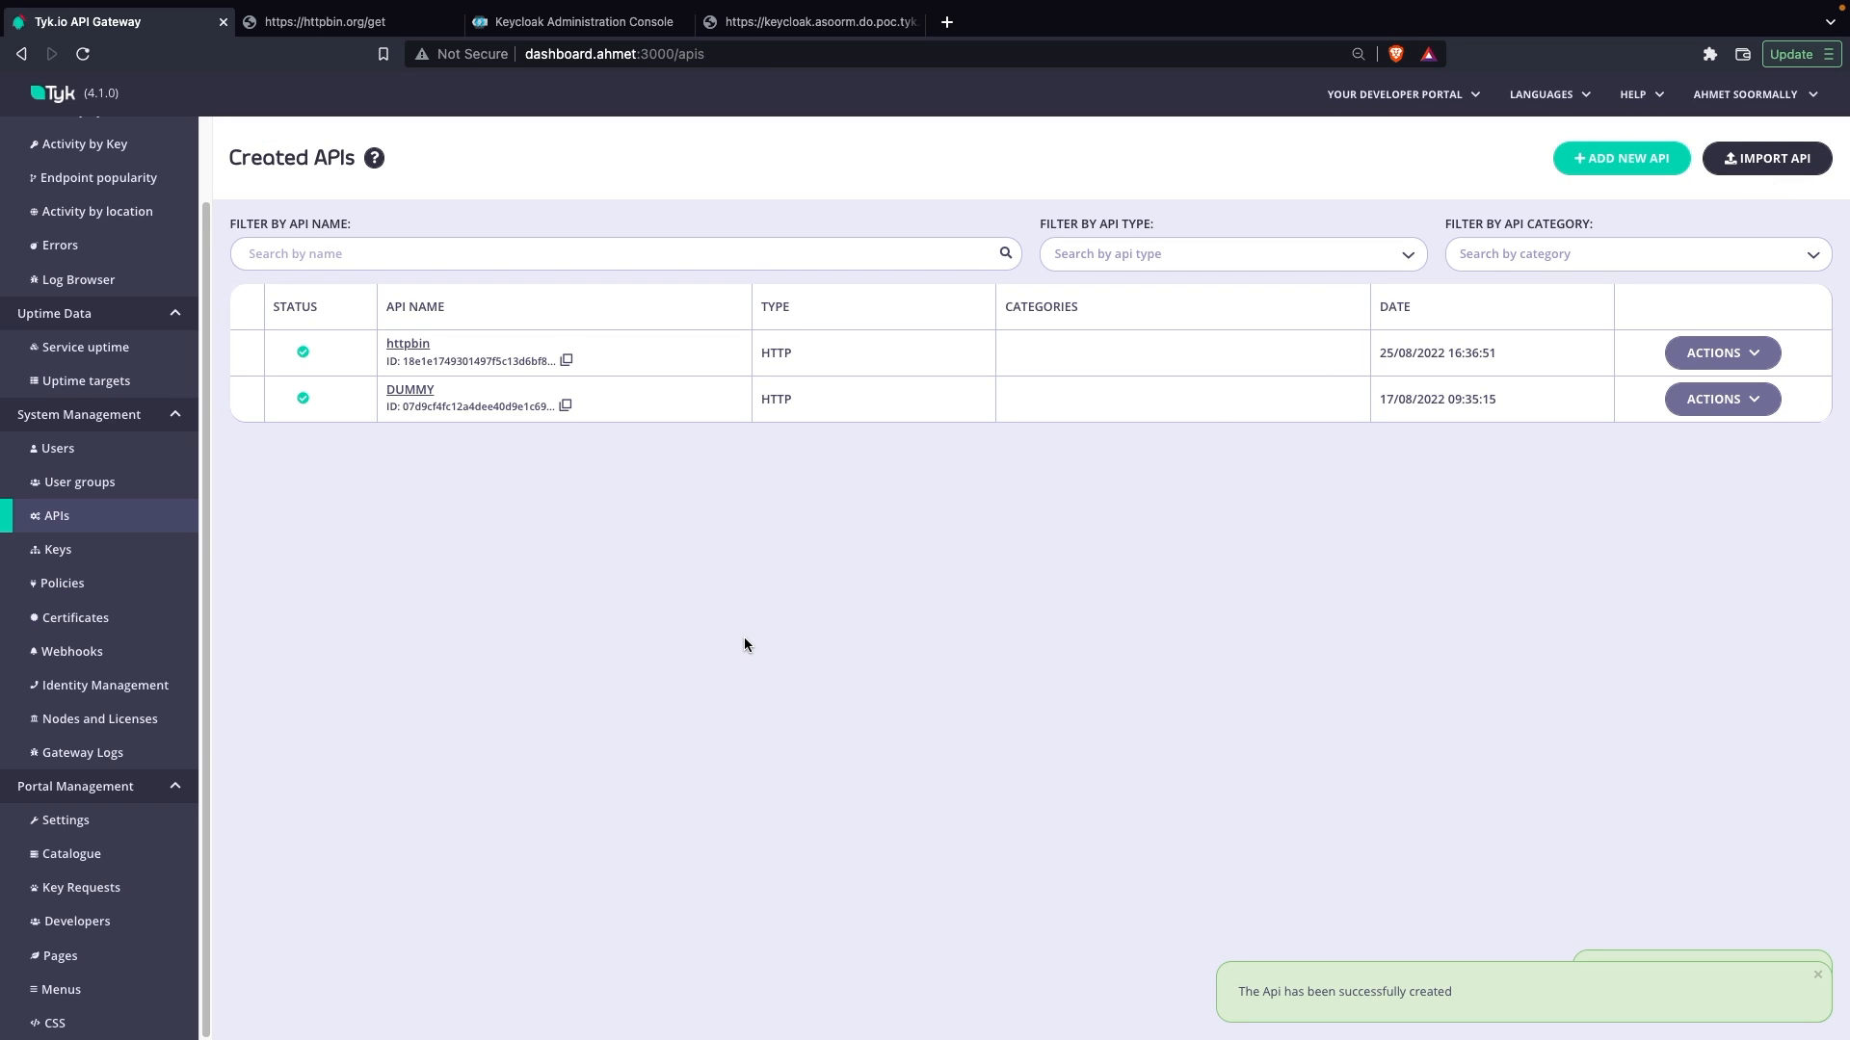
key(ctrl+Right)
click(355, 158)
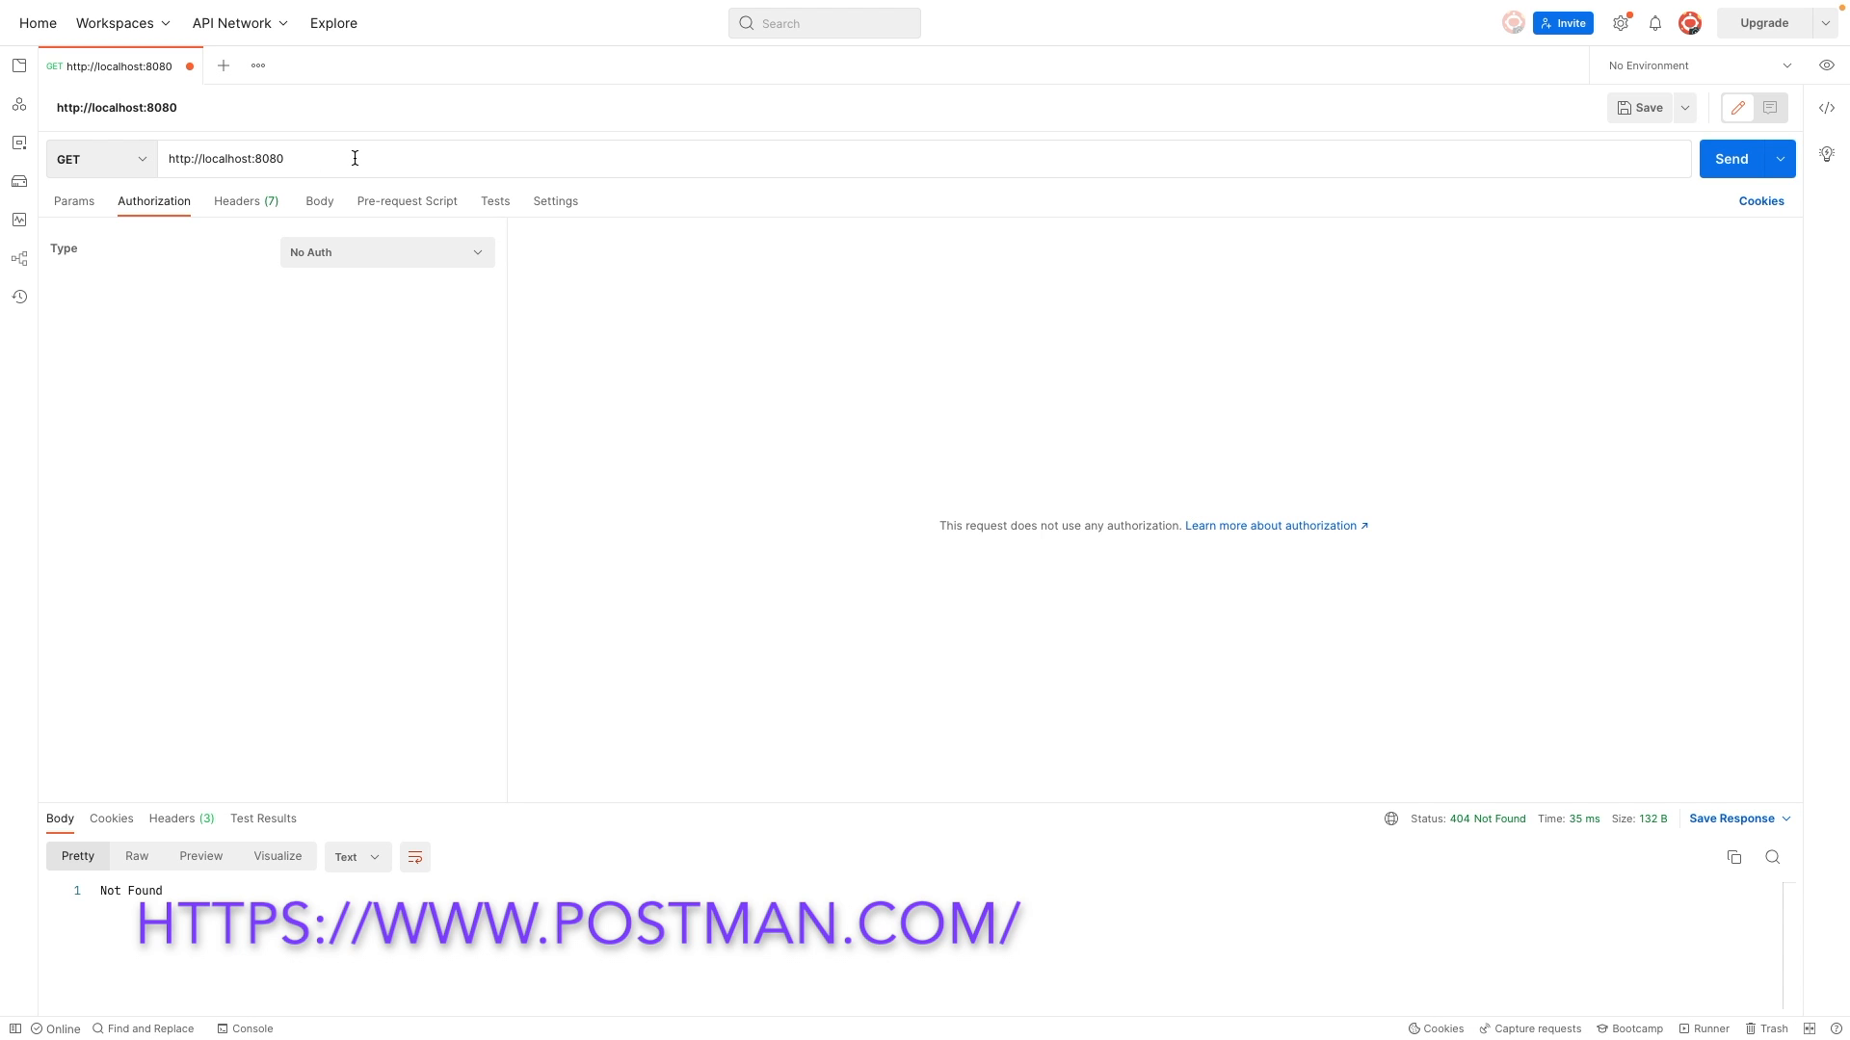
text(/httpbin/get)
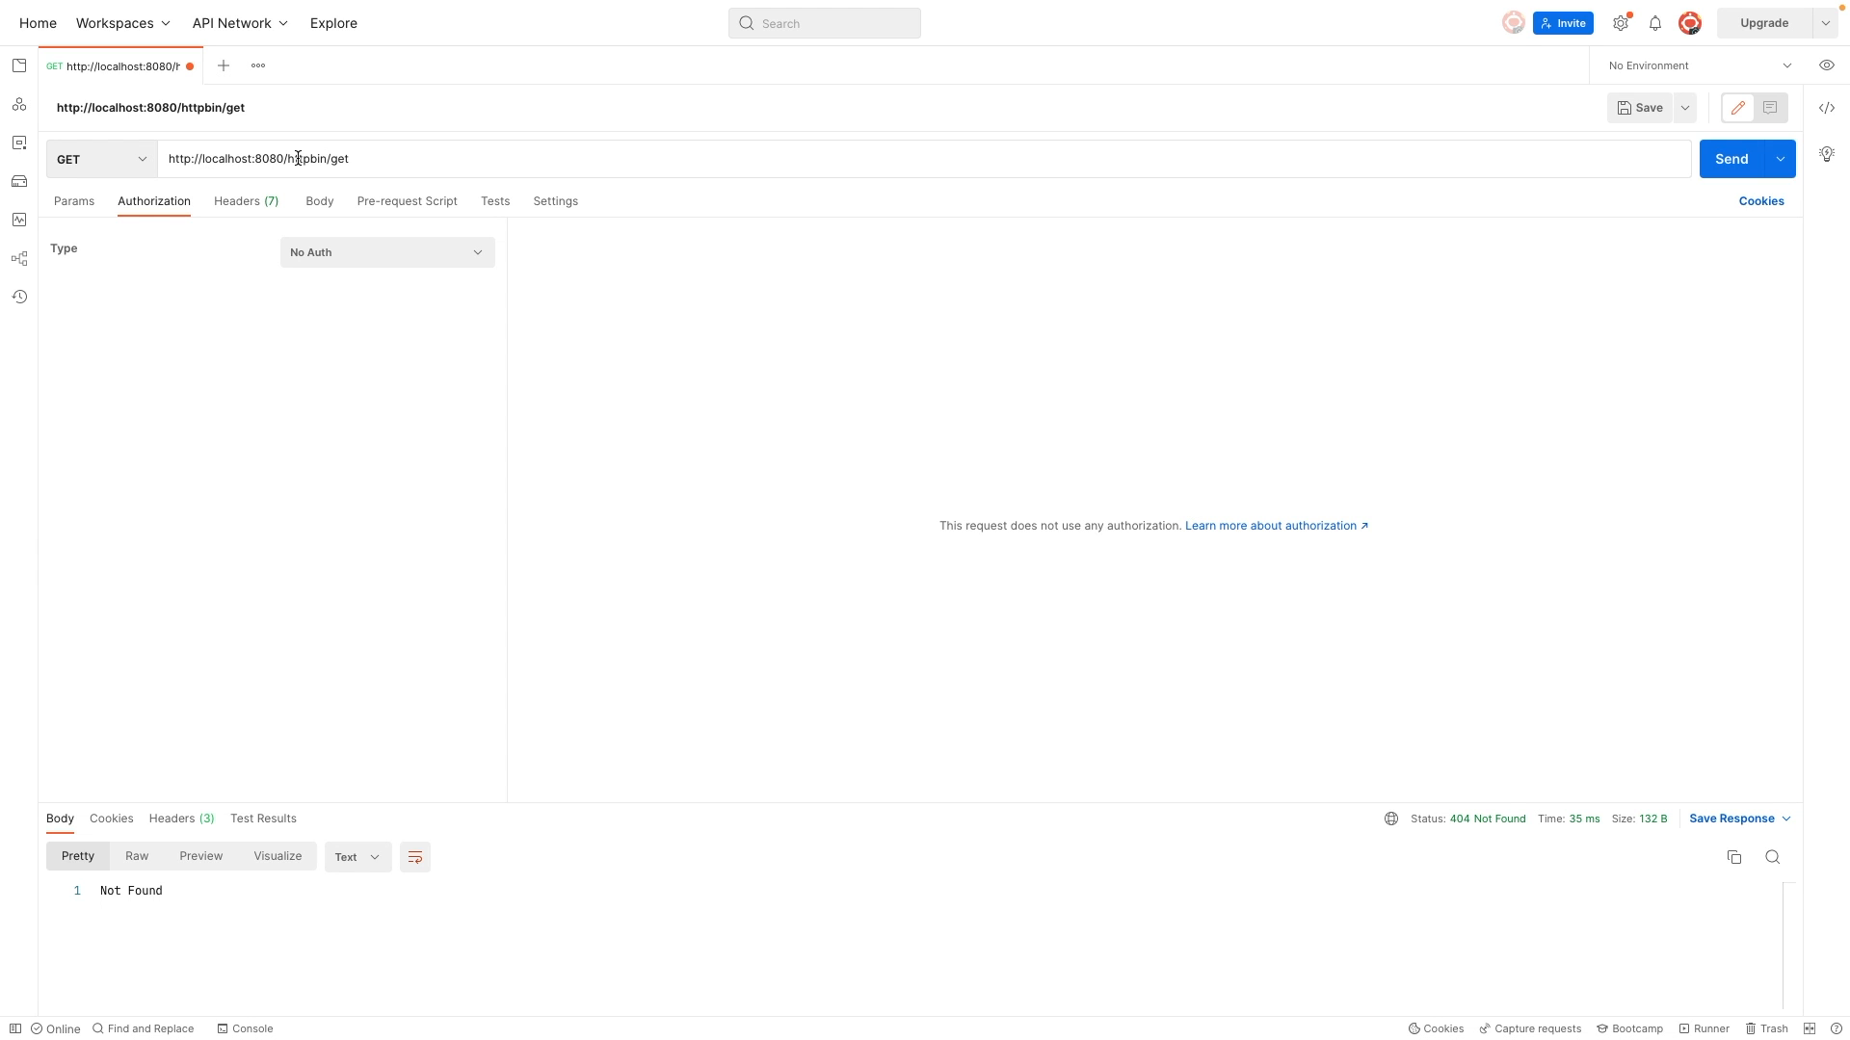
click(1732, 159)
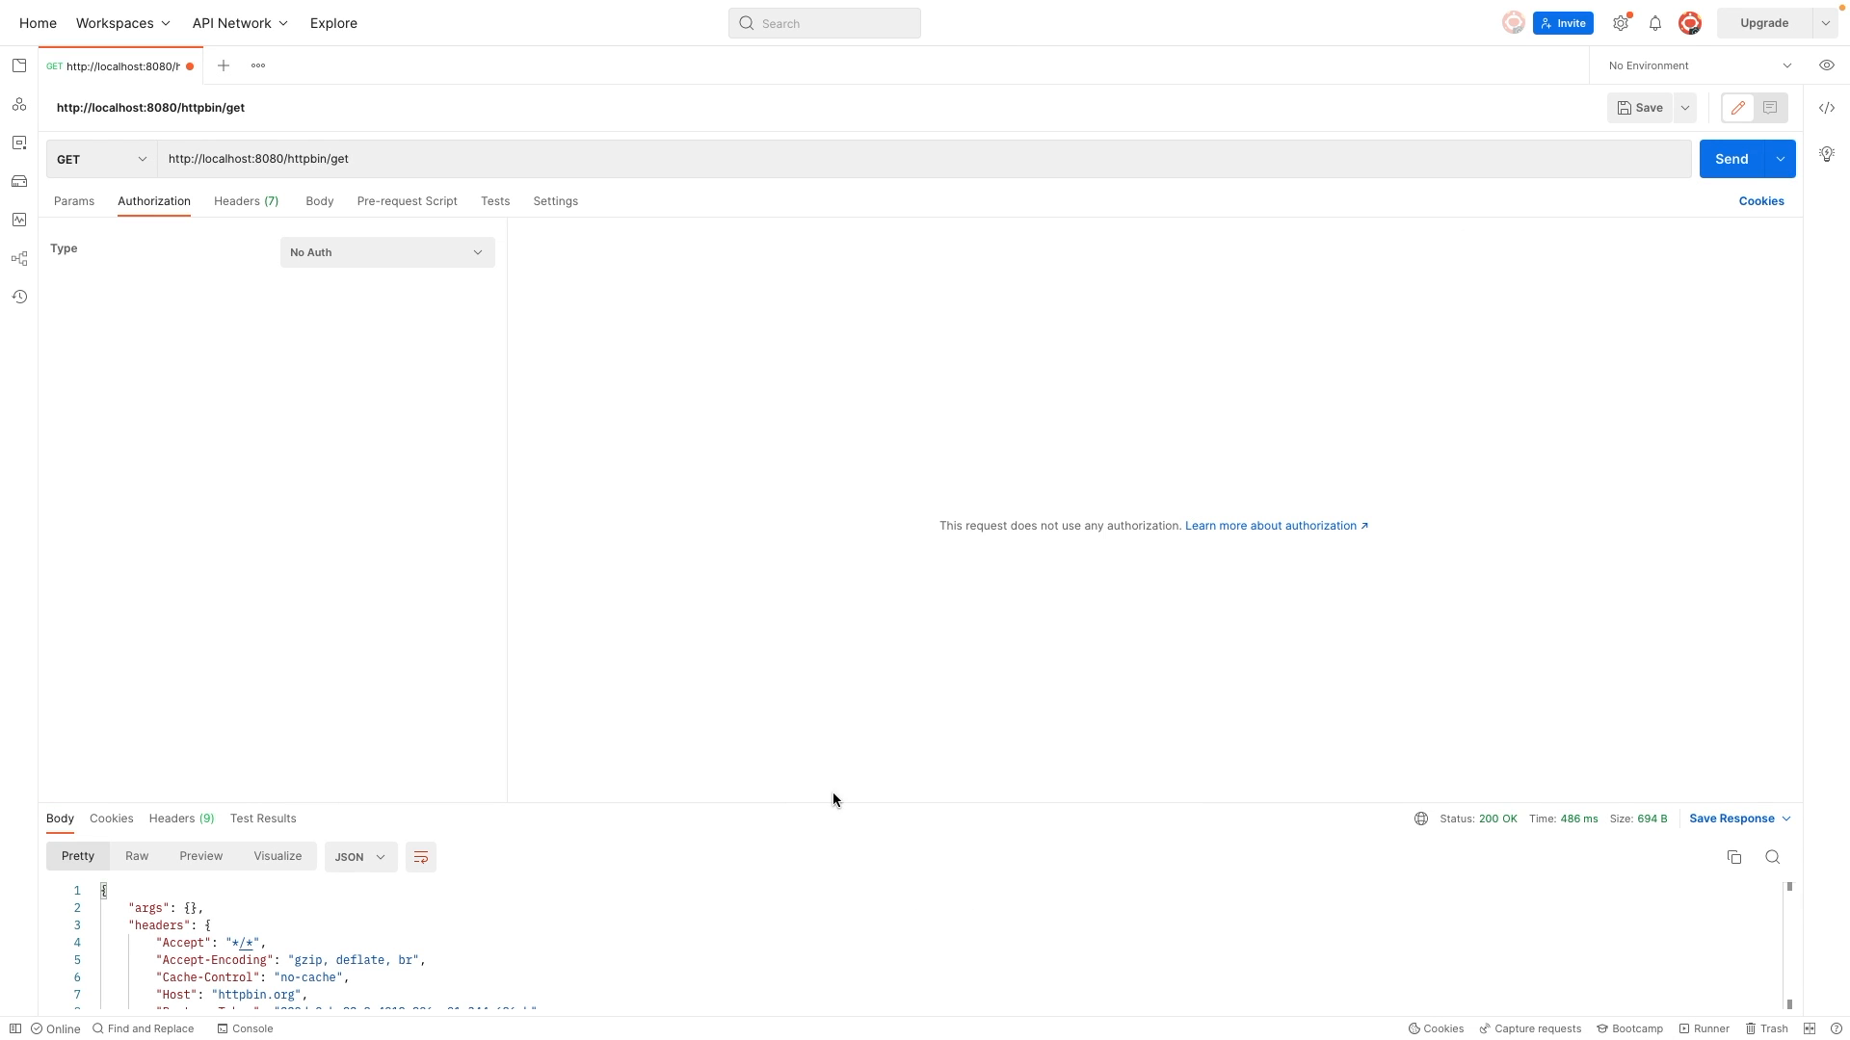
drag(827, 802, 800, 665)
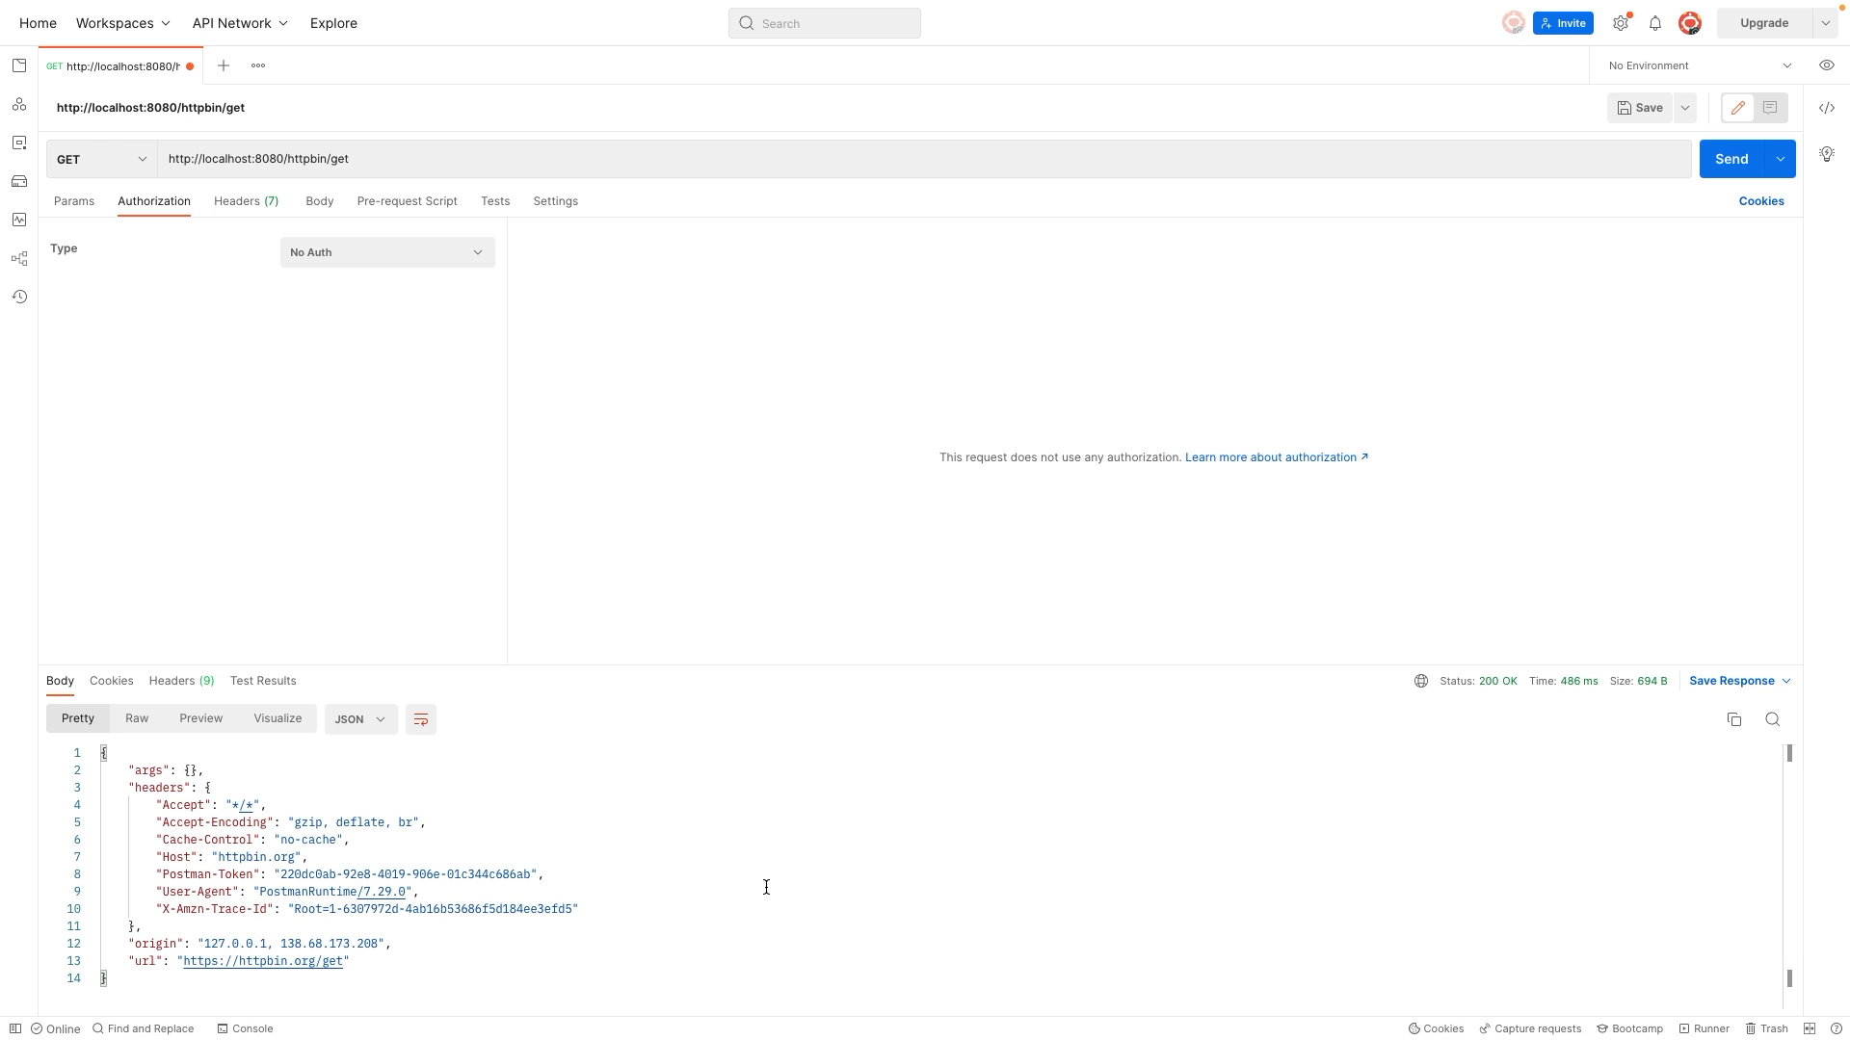
Step: Back in the Tyk dashboard, open the httpbin API and change its authentication mode to JSON Web Token (JWT)
key(ctrl+Left)
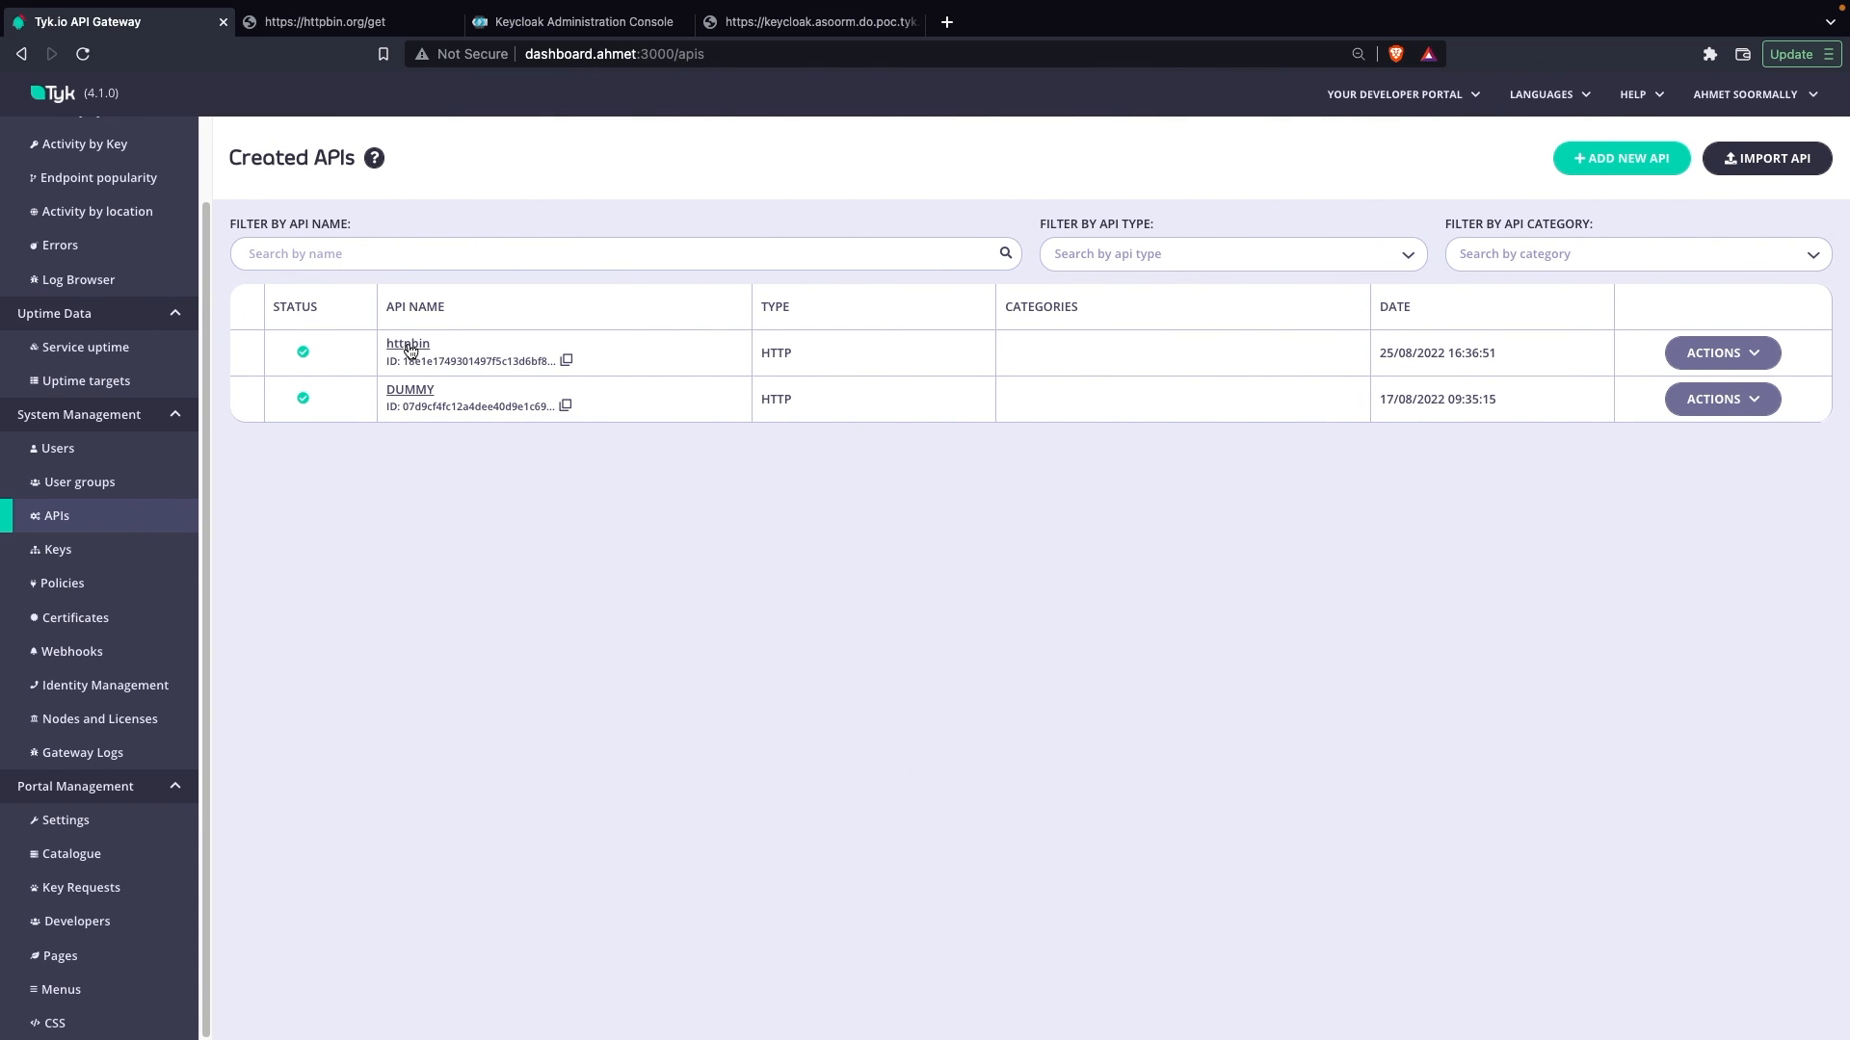
click(409, 345)
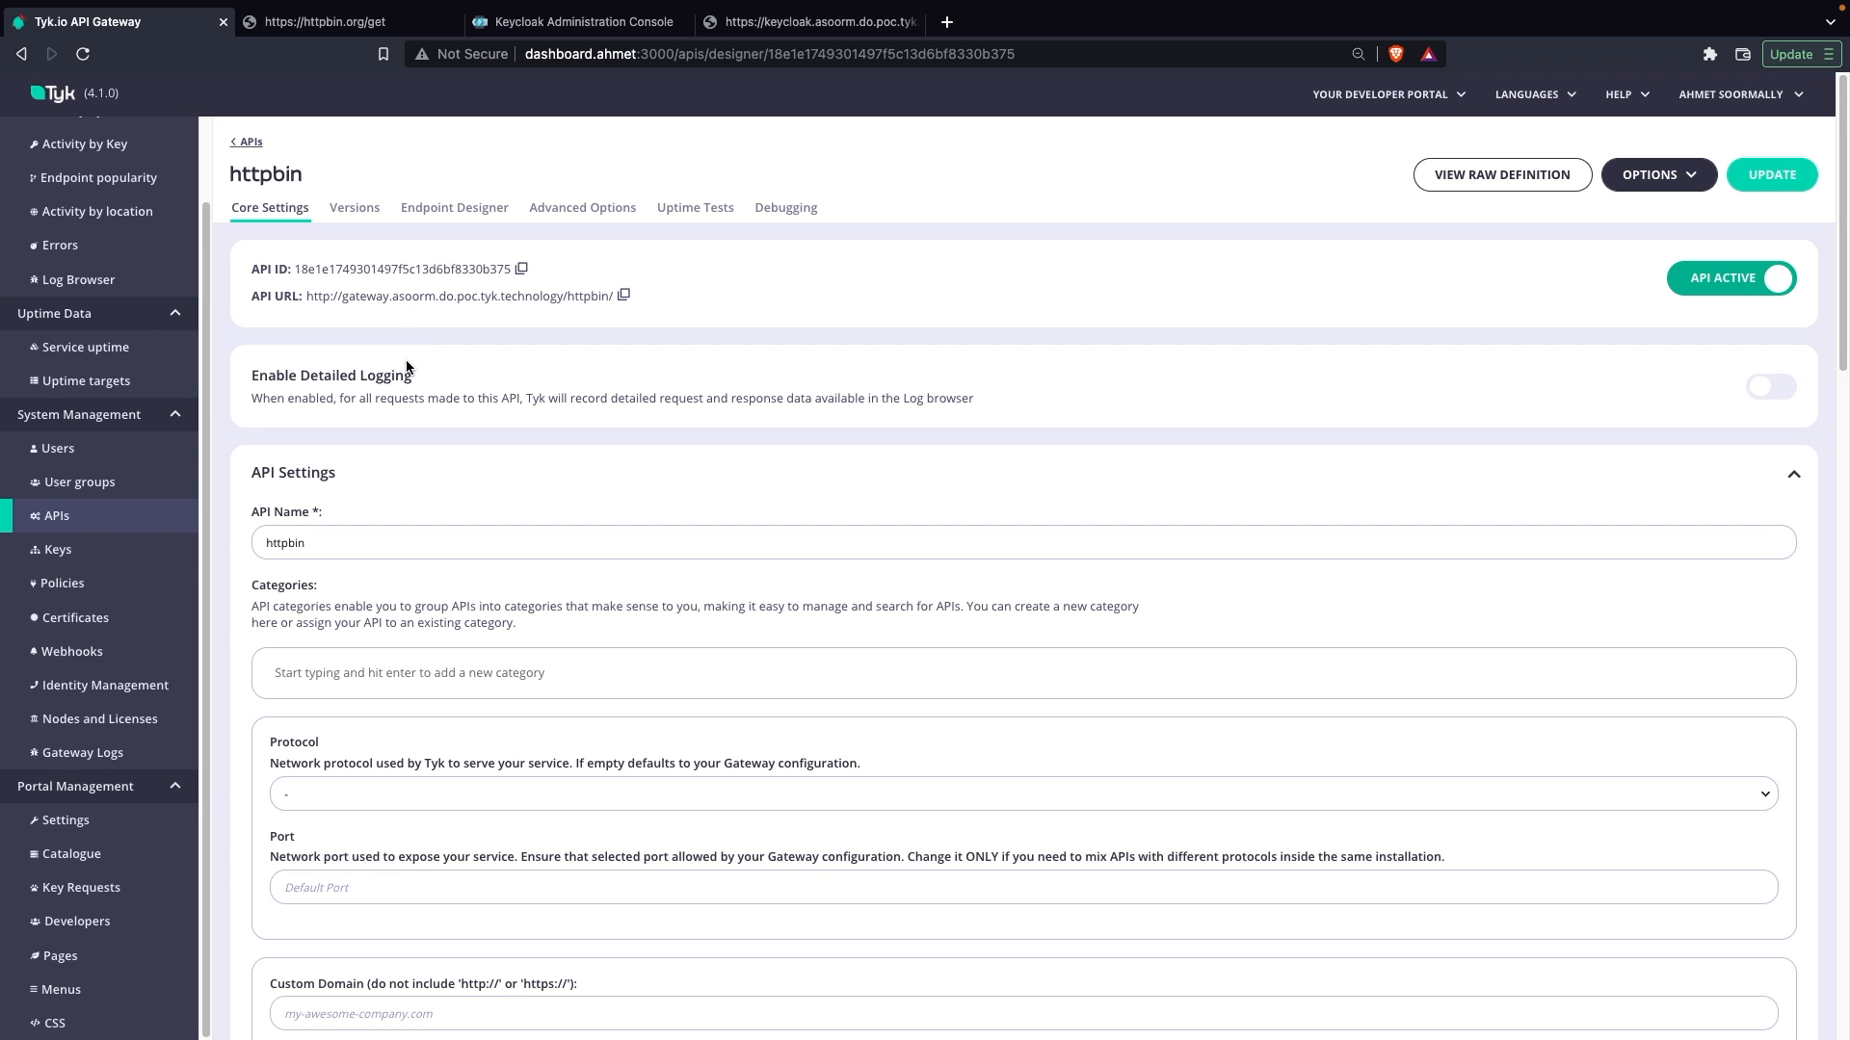
scroll(450, 487, down, 15)
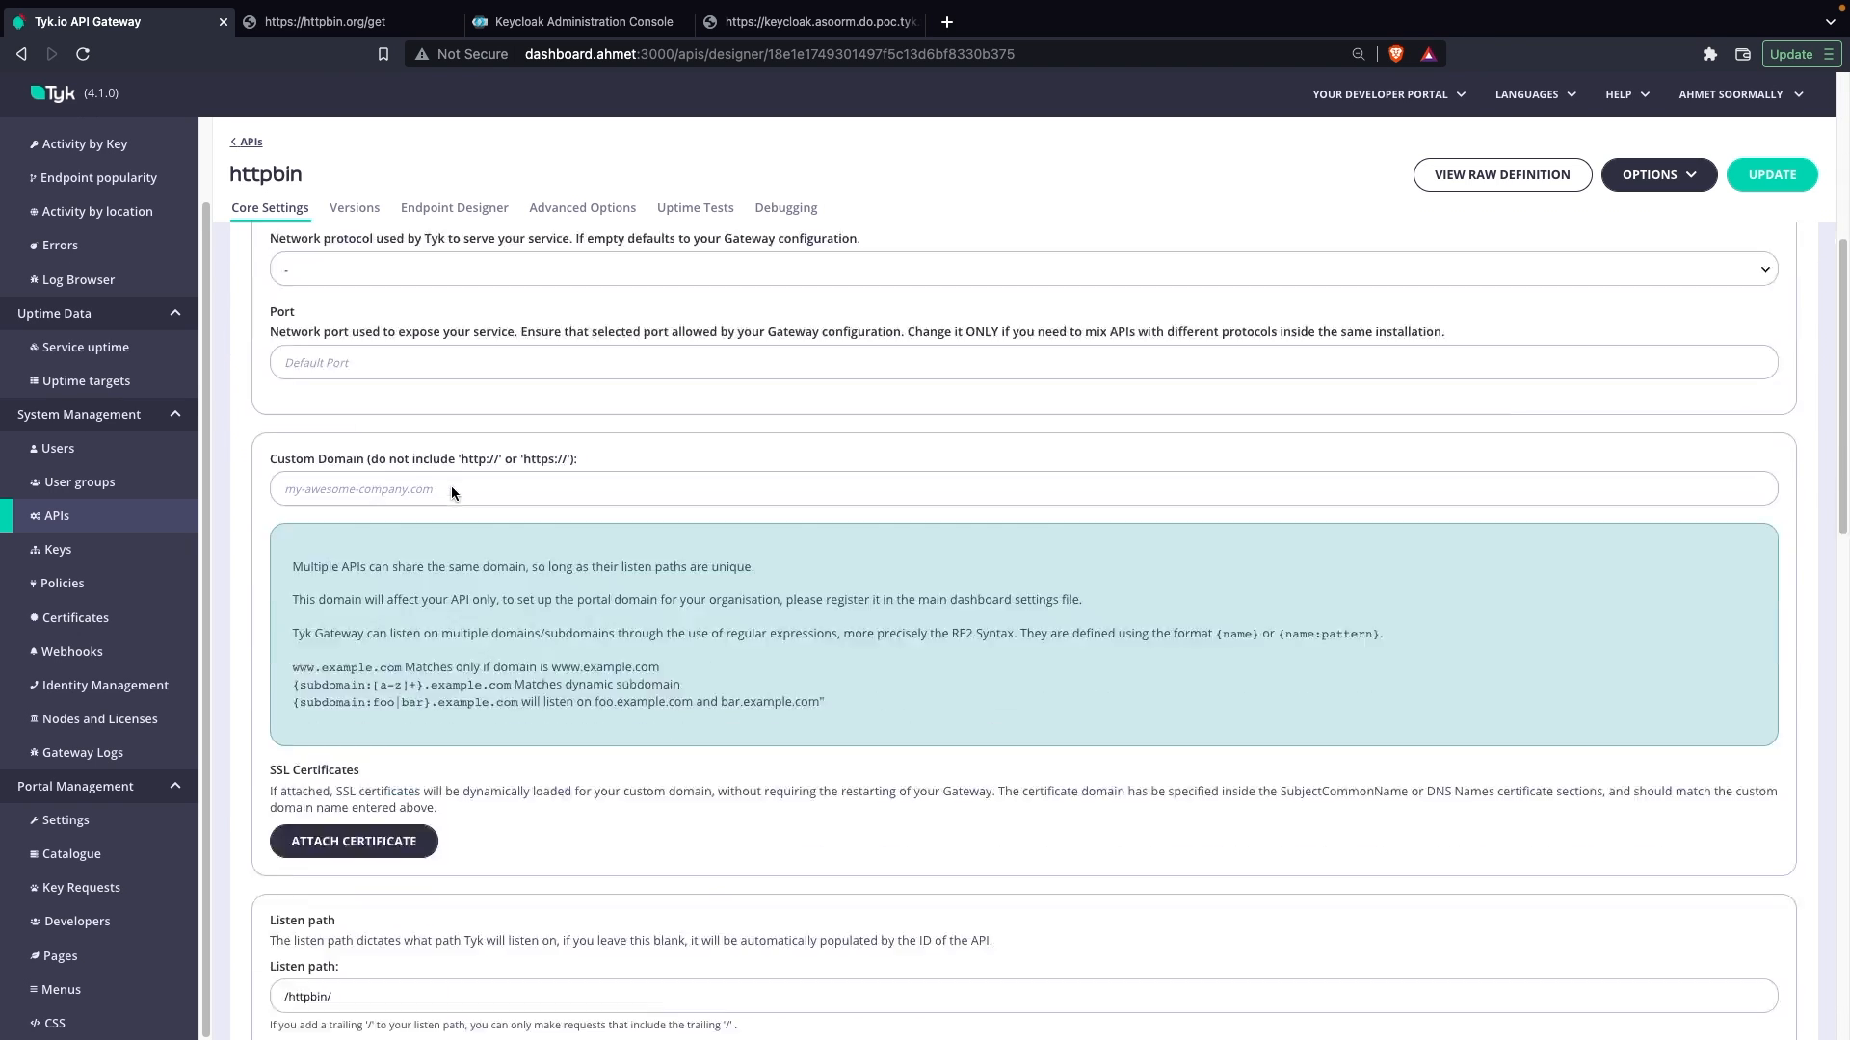
scroll(451, 492, up, 1)
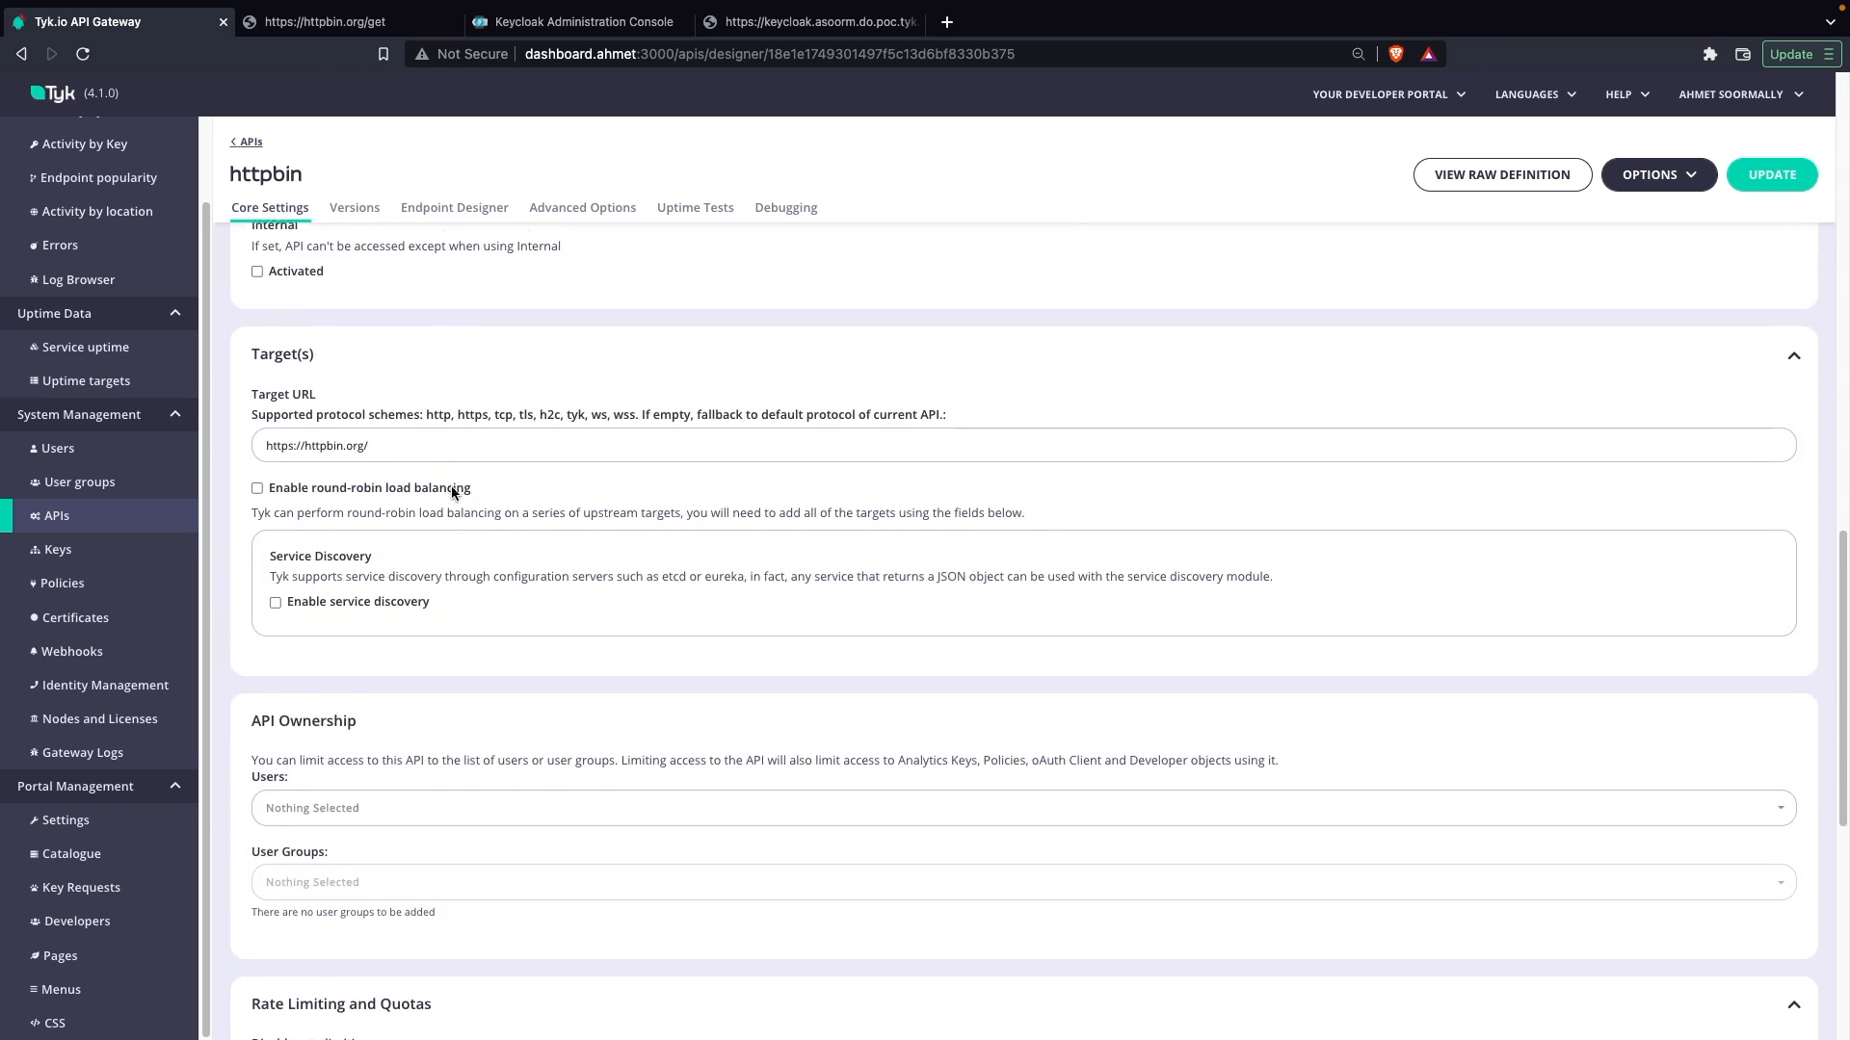
scroll(510, 512, down, 7)
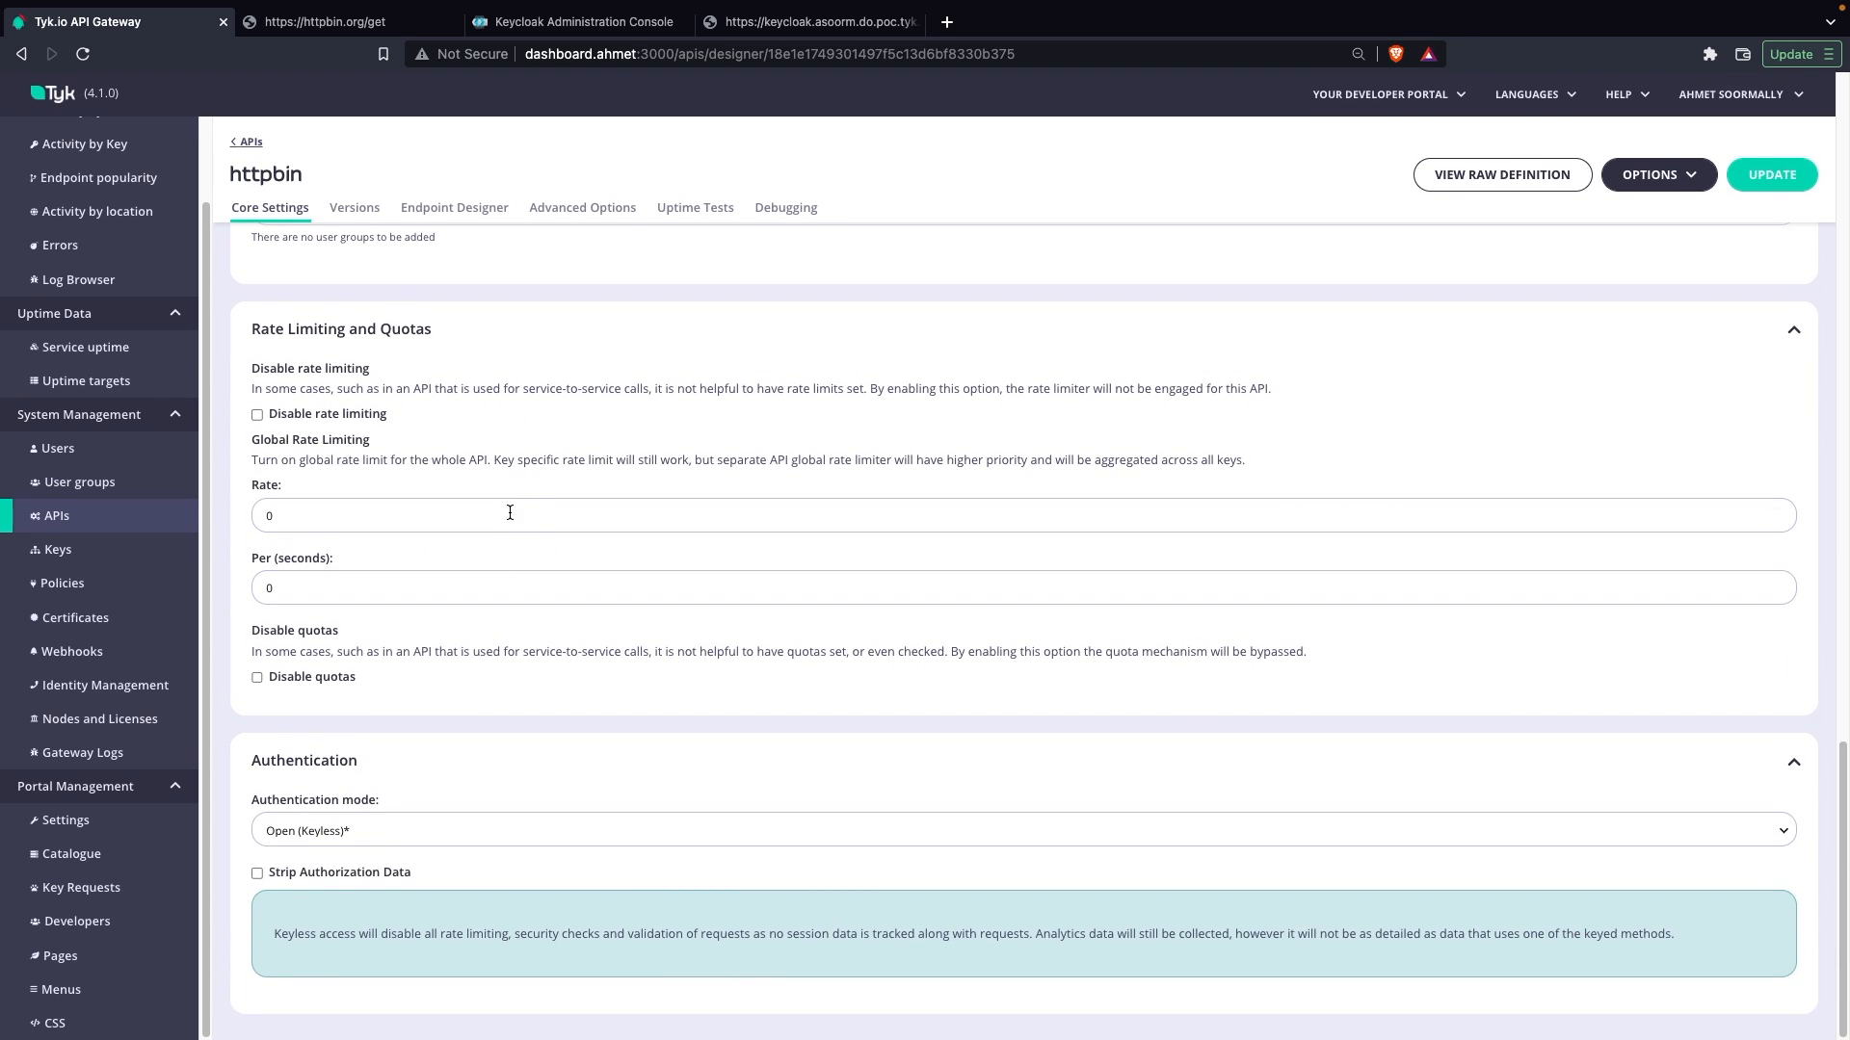
click(500, 831)
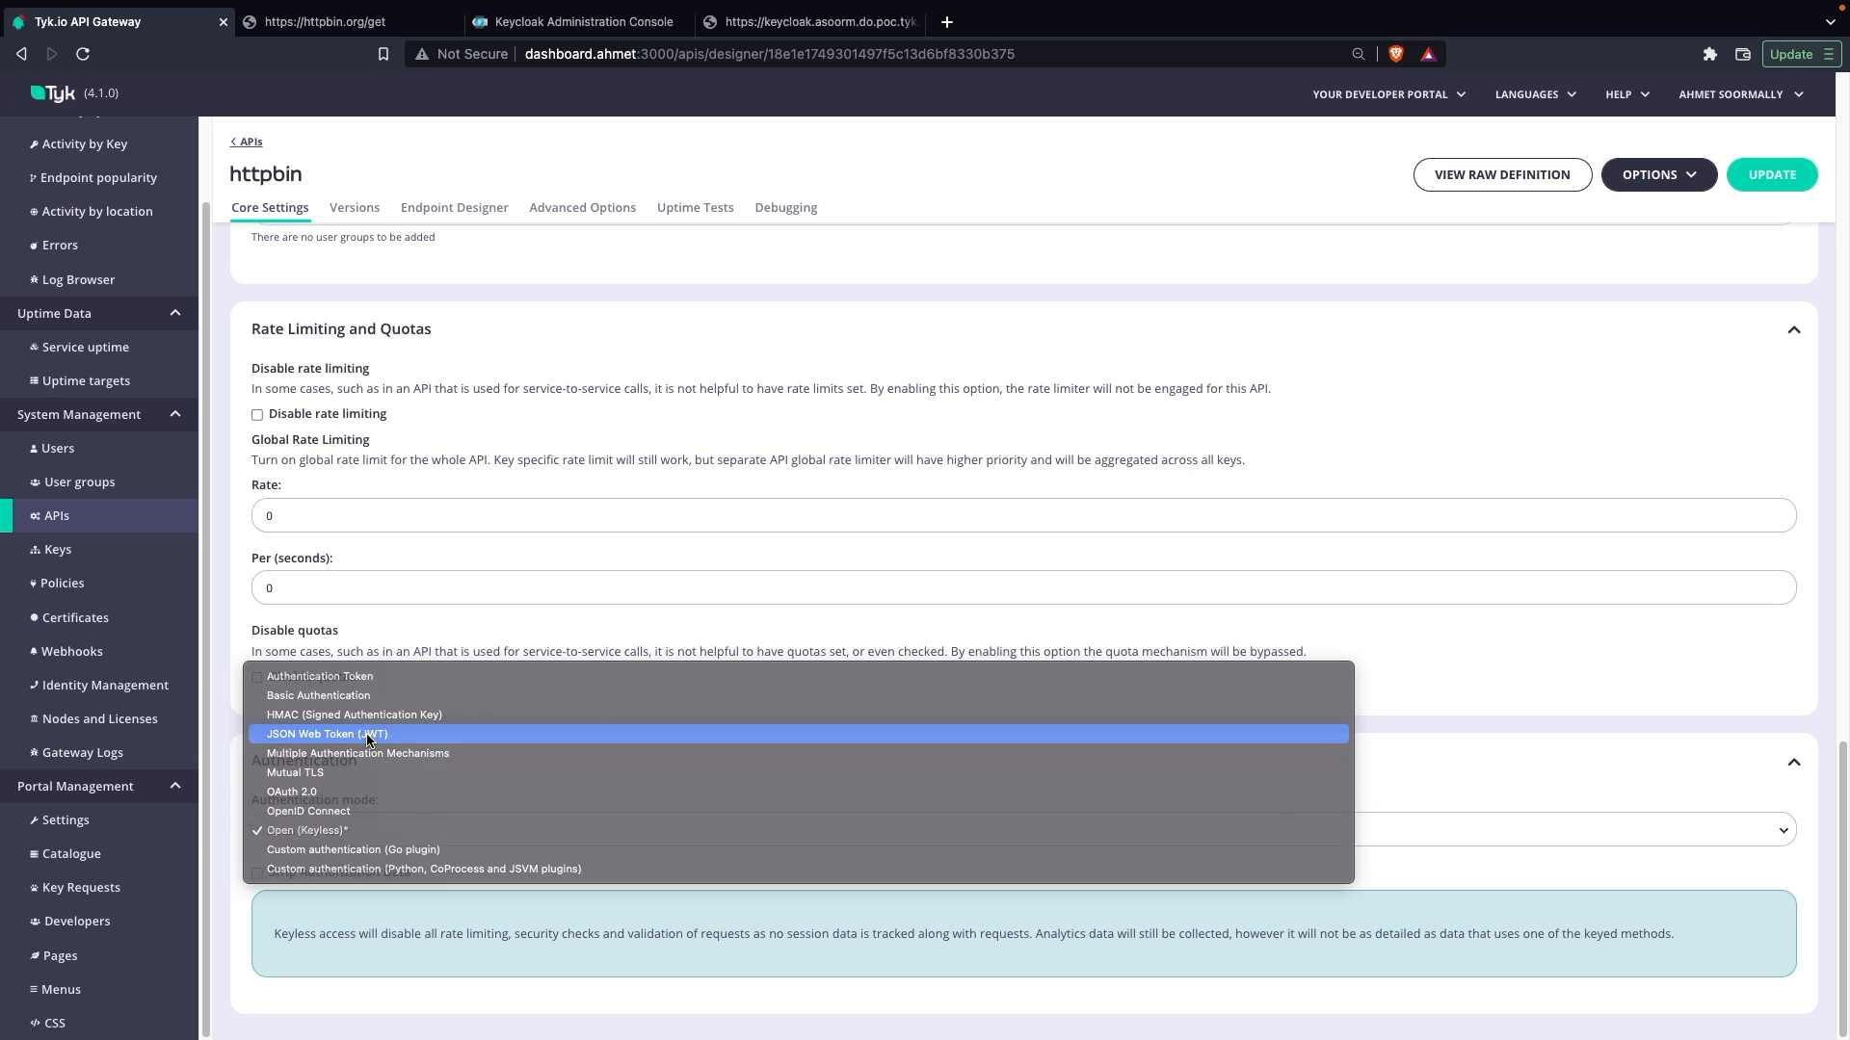
click(367, 735)
Step: Set the JWT signing method to RSA public Key and make the Public Key field ready for input
scroll(488, 771, down, 3)
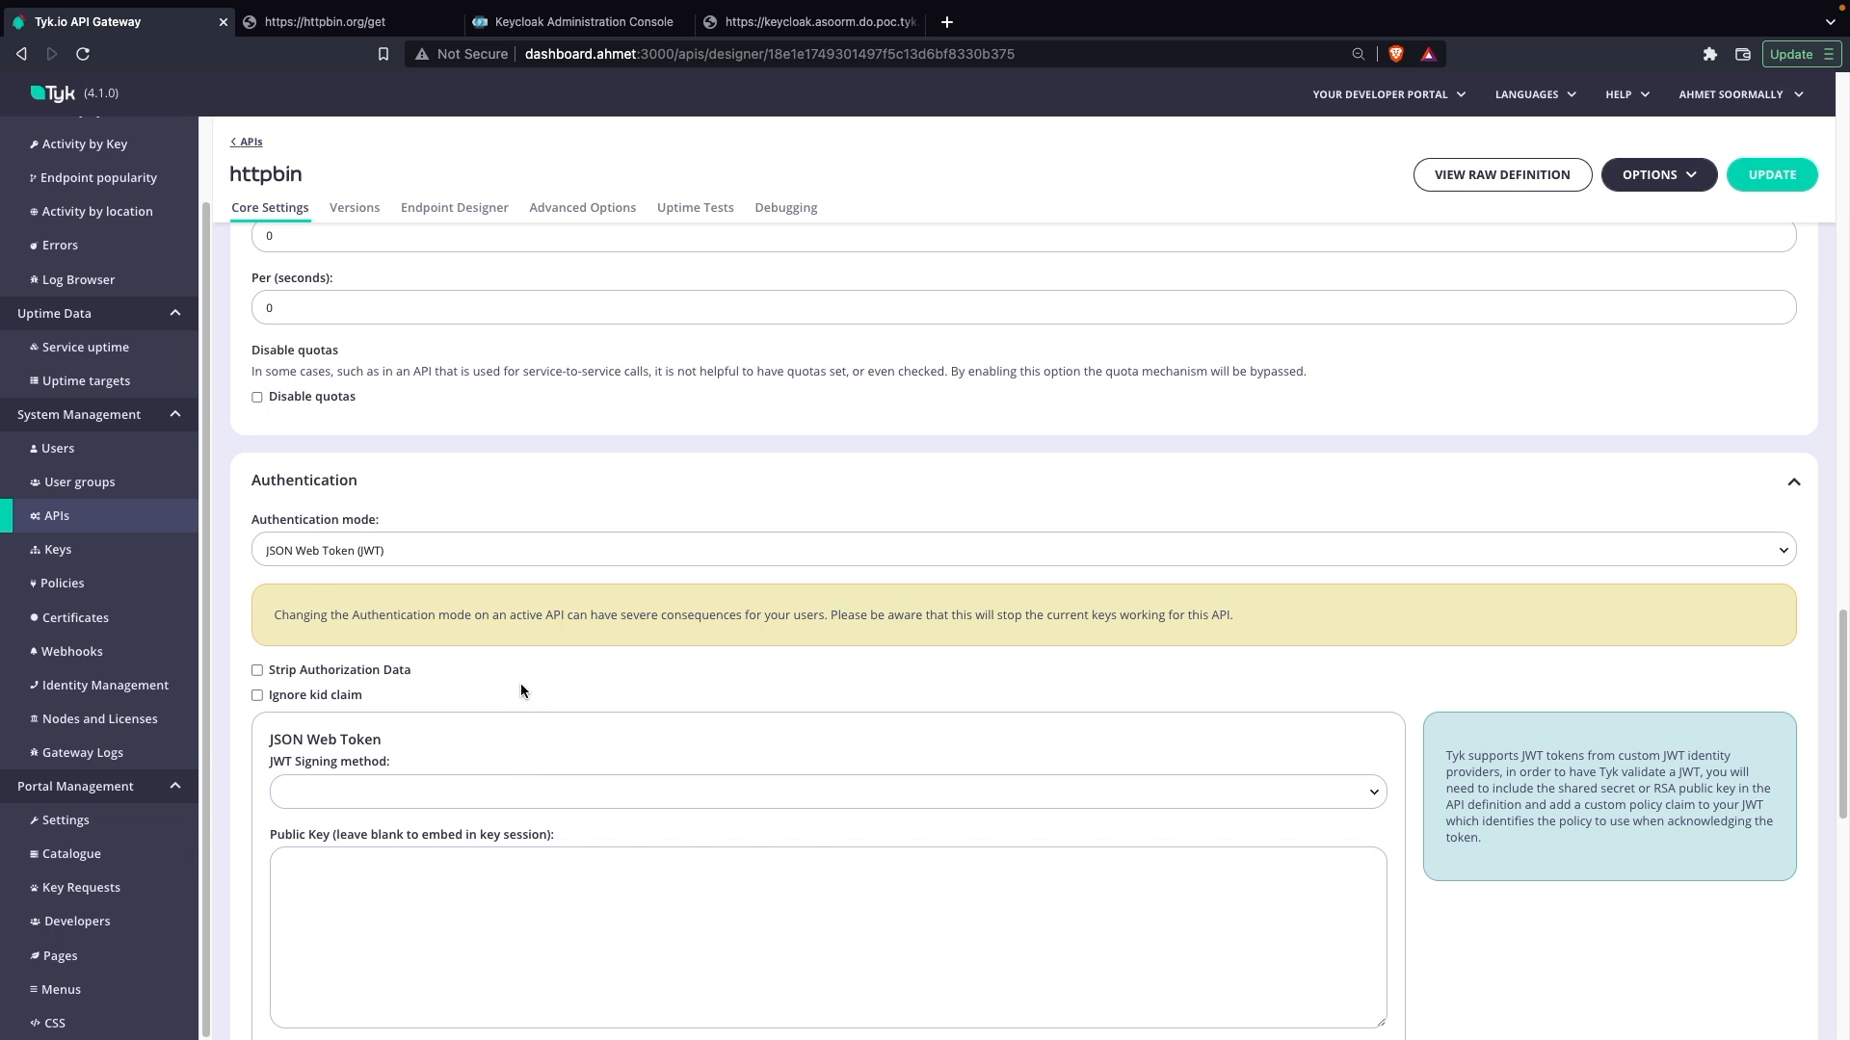
scroll(522, 684, down, 2)
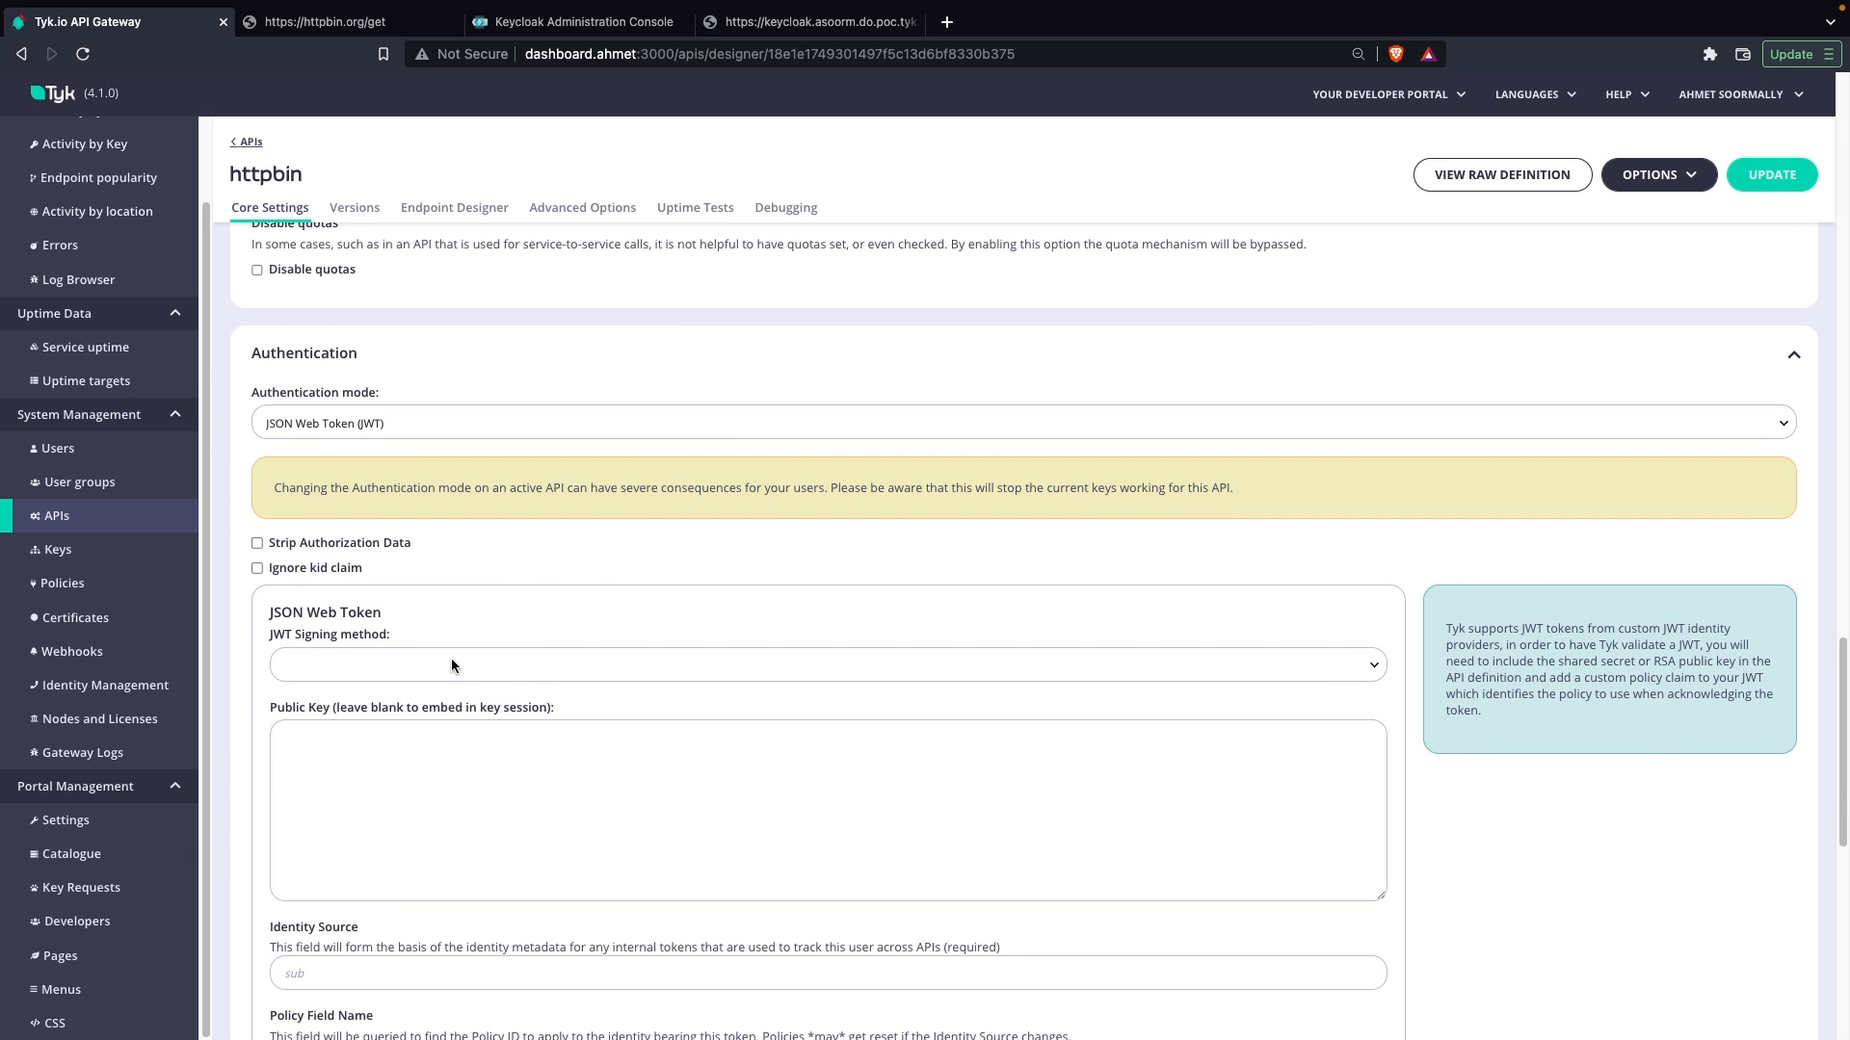
click(452, 663)
click(390, 708)
scroll(376, 751, down, 2)
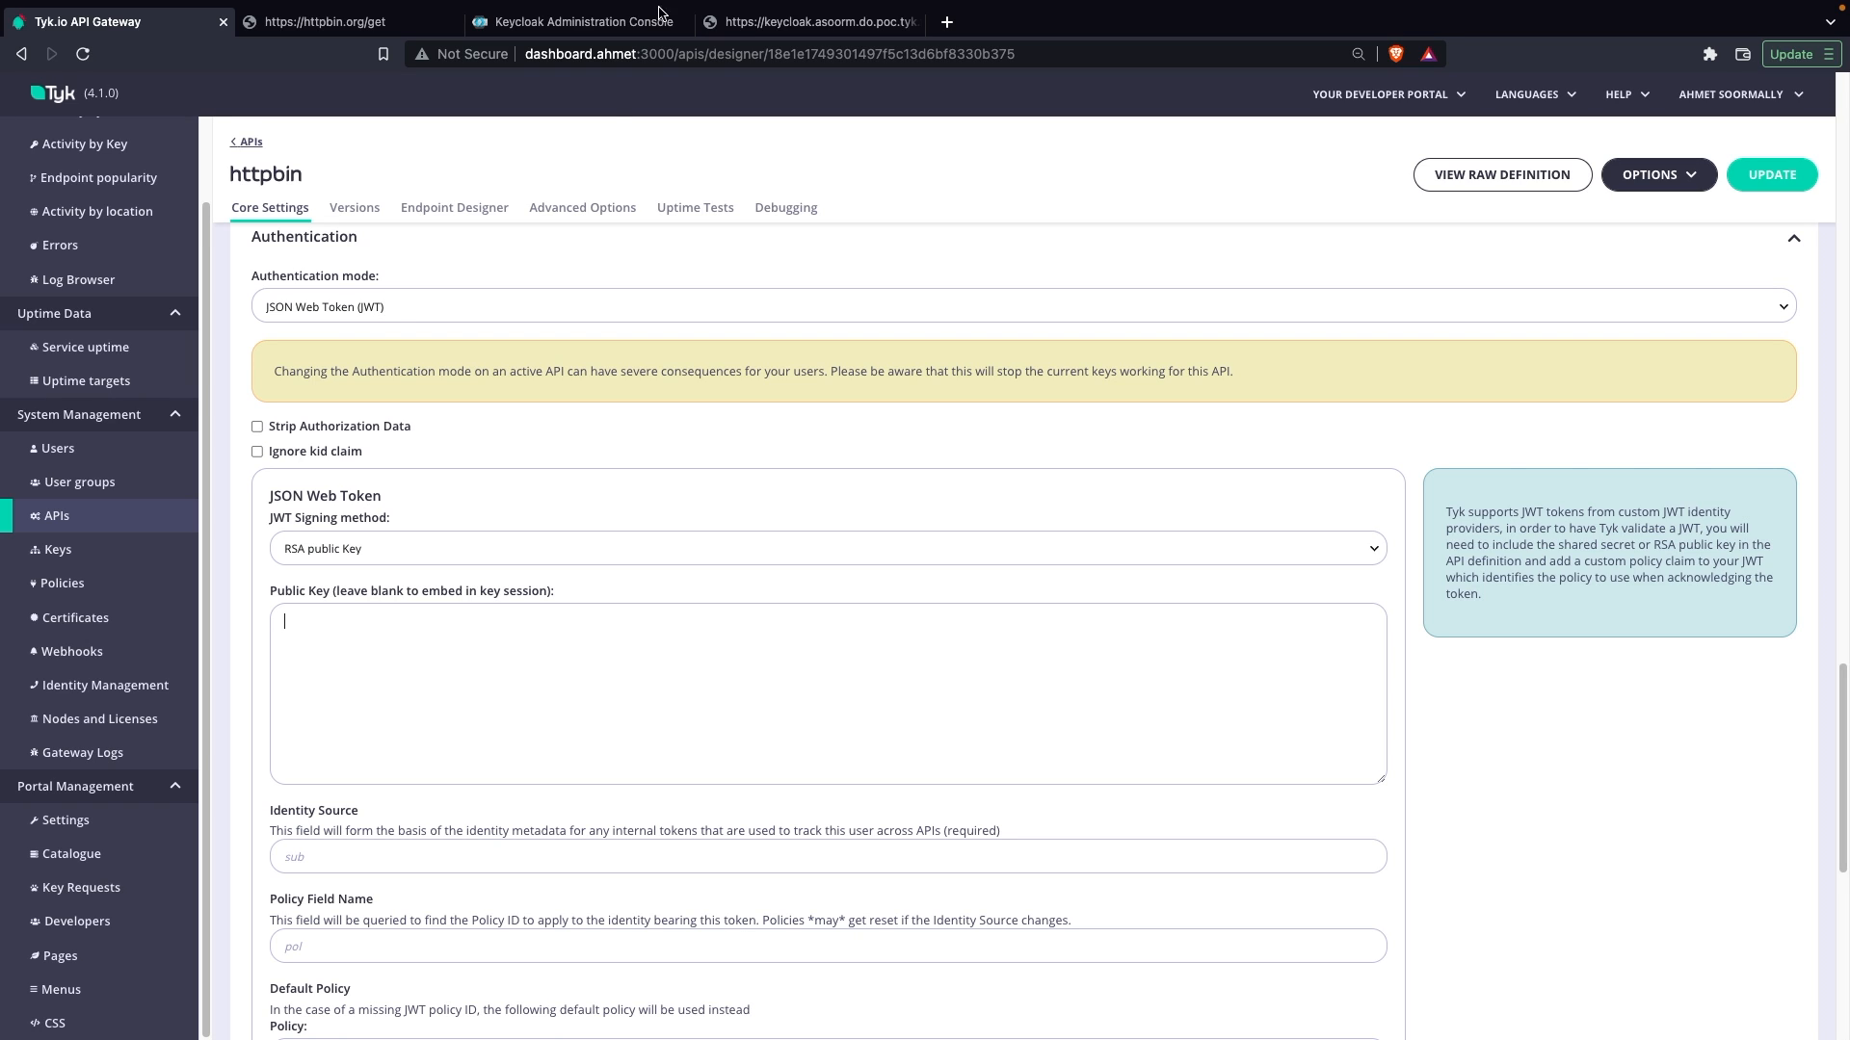
Step: Copy the jwks_uri address from Keycloak's OpenID configuration and paste it as the httpbin API's public key in the Tyk dashboard
click(766, 24)
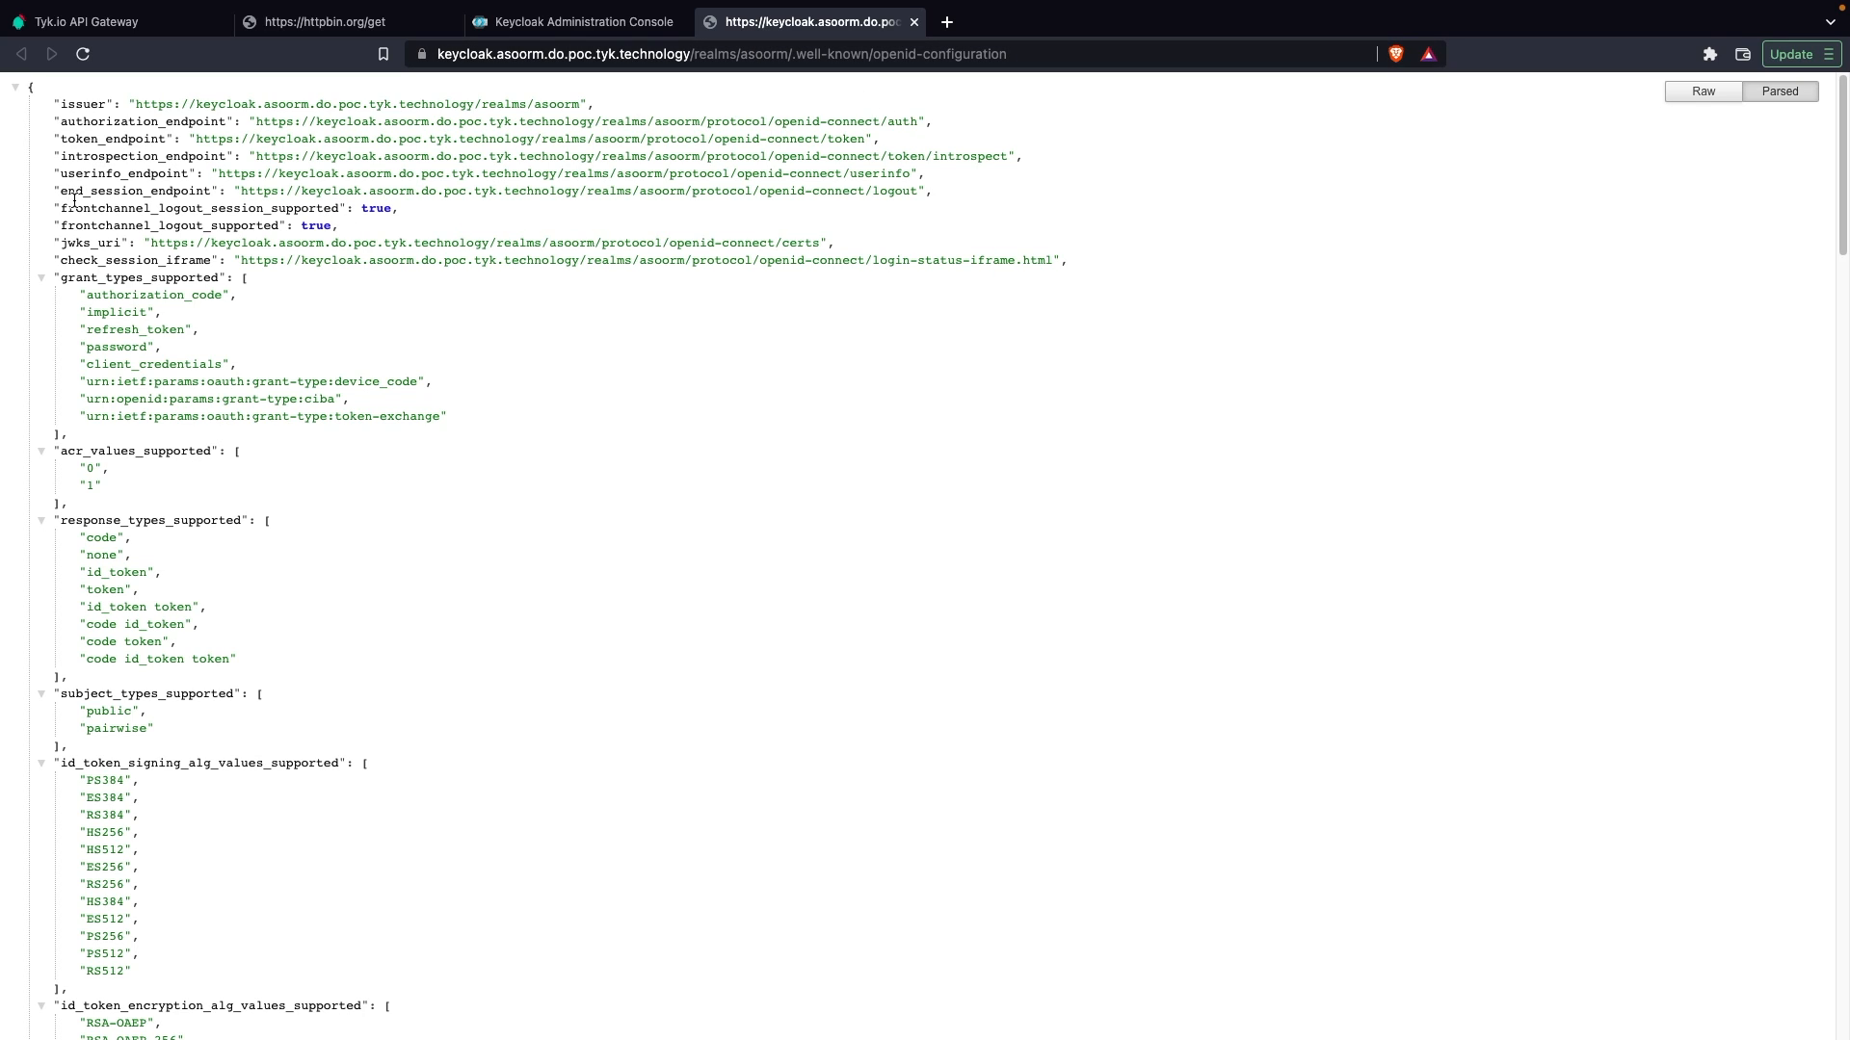
double_click(75, 243)
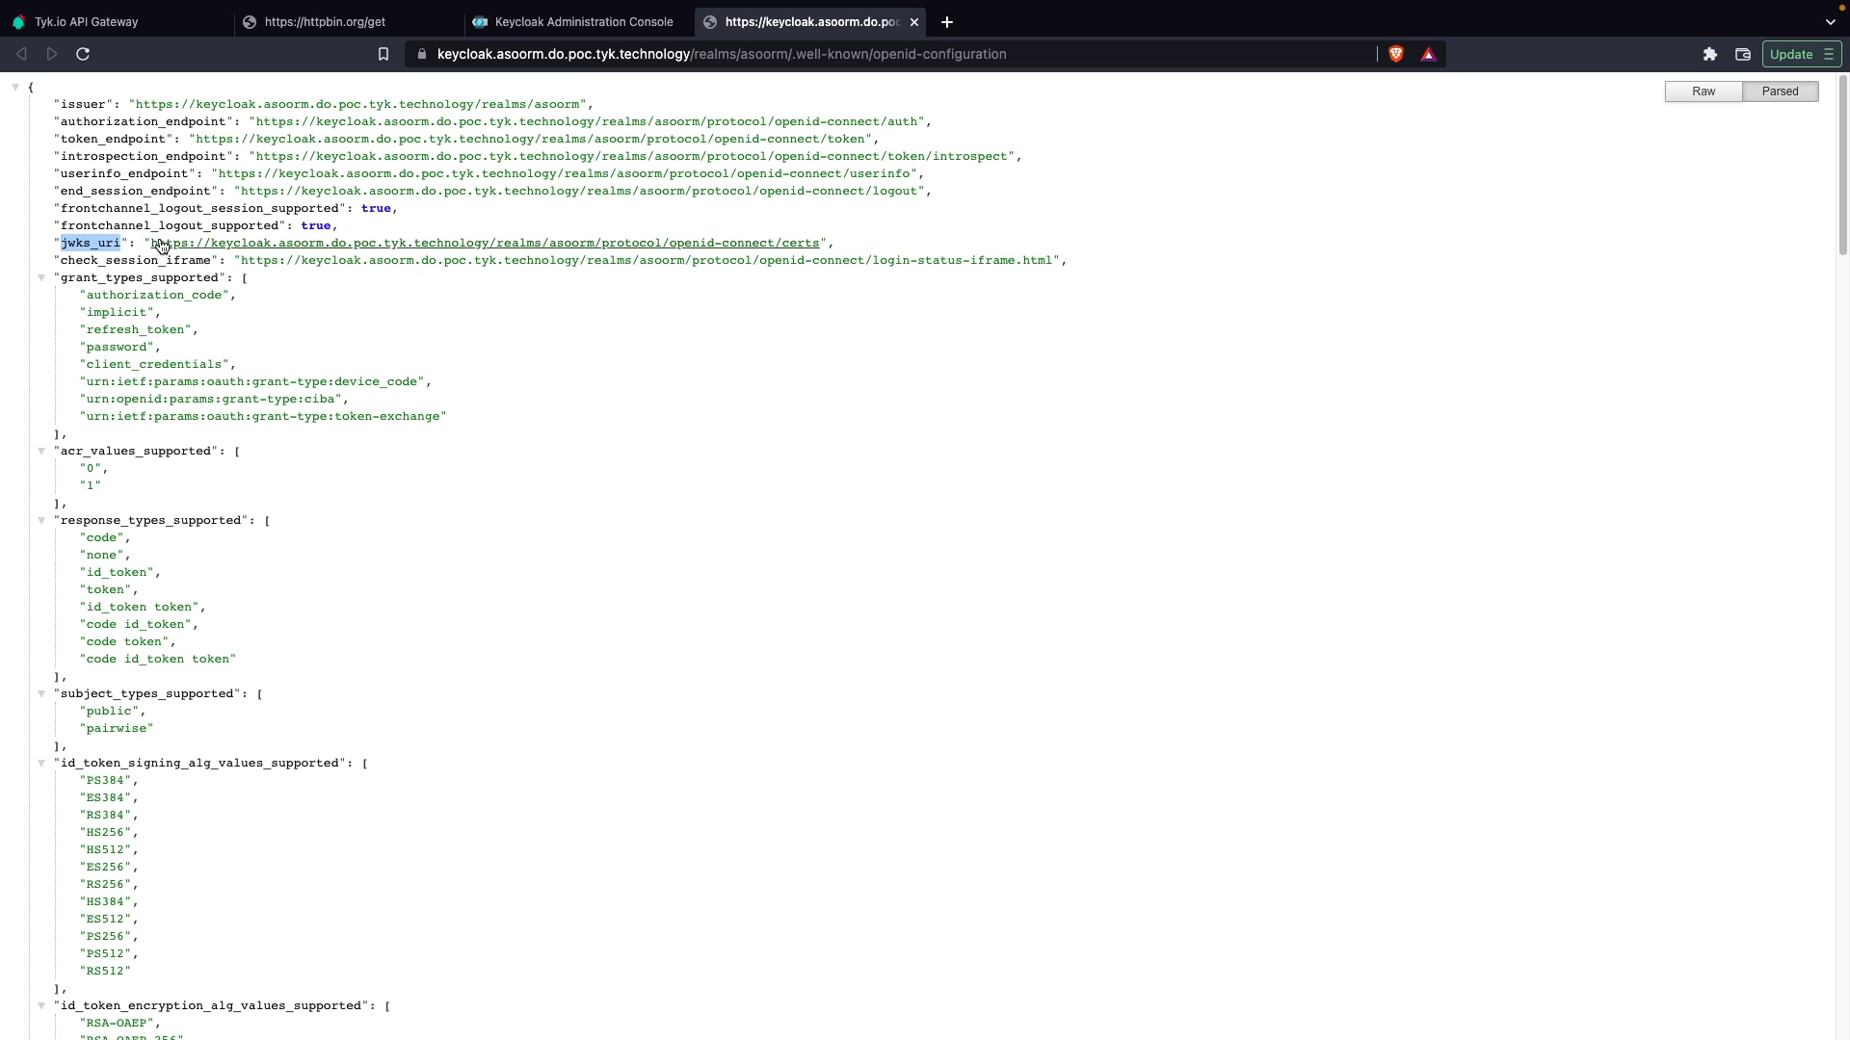
click(191, 248)
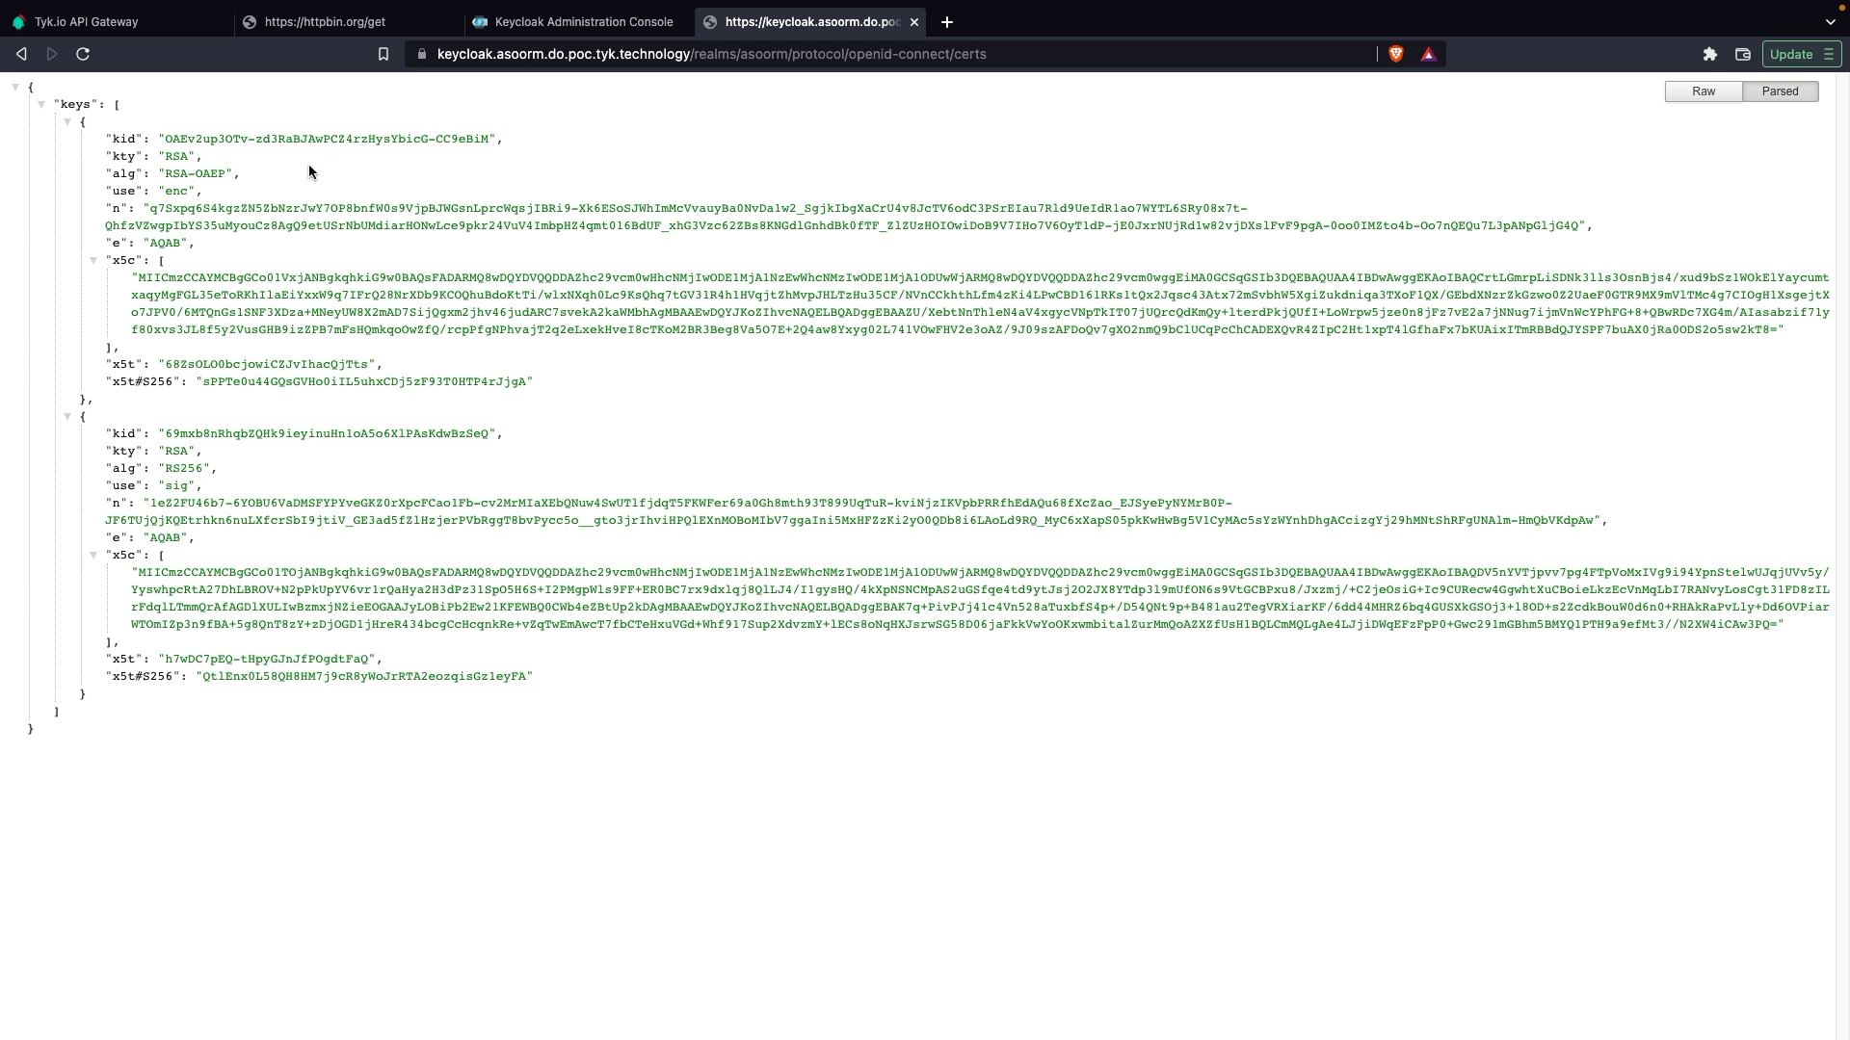
click(564, 53)
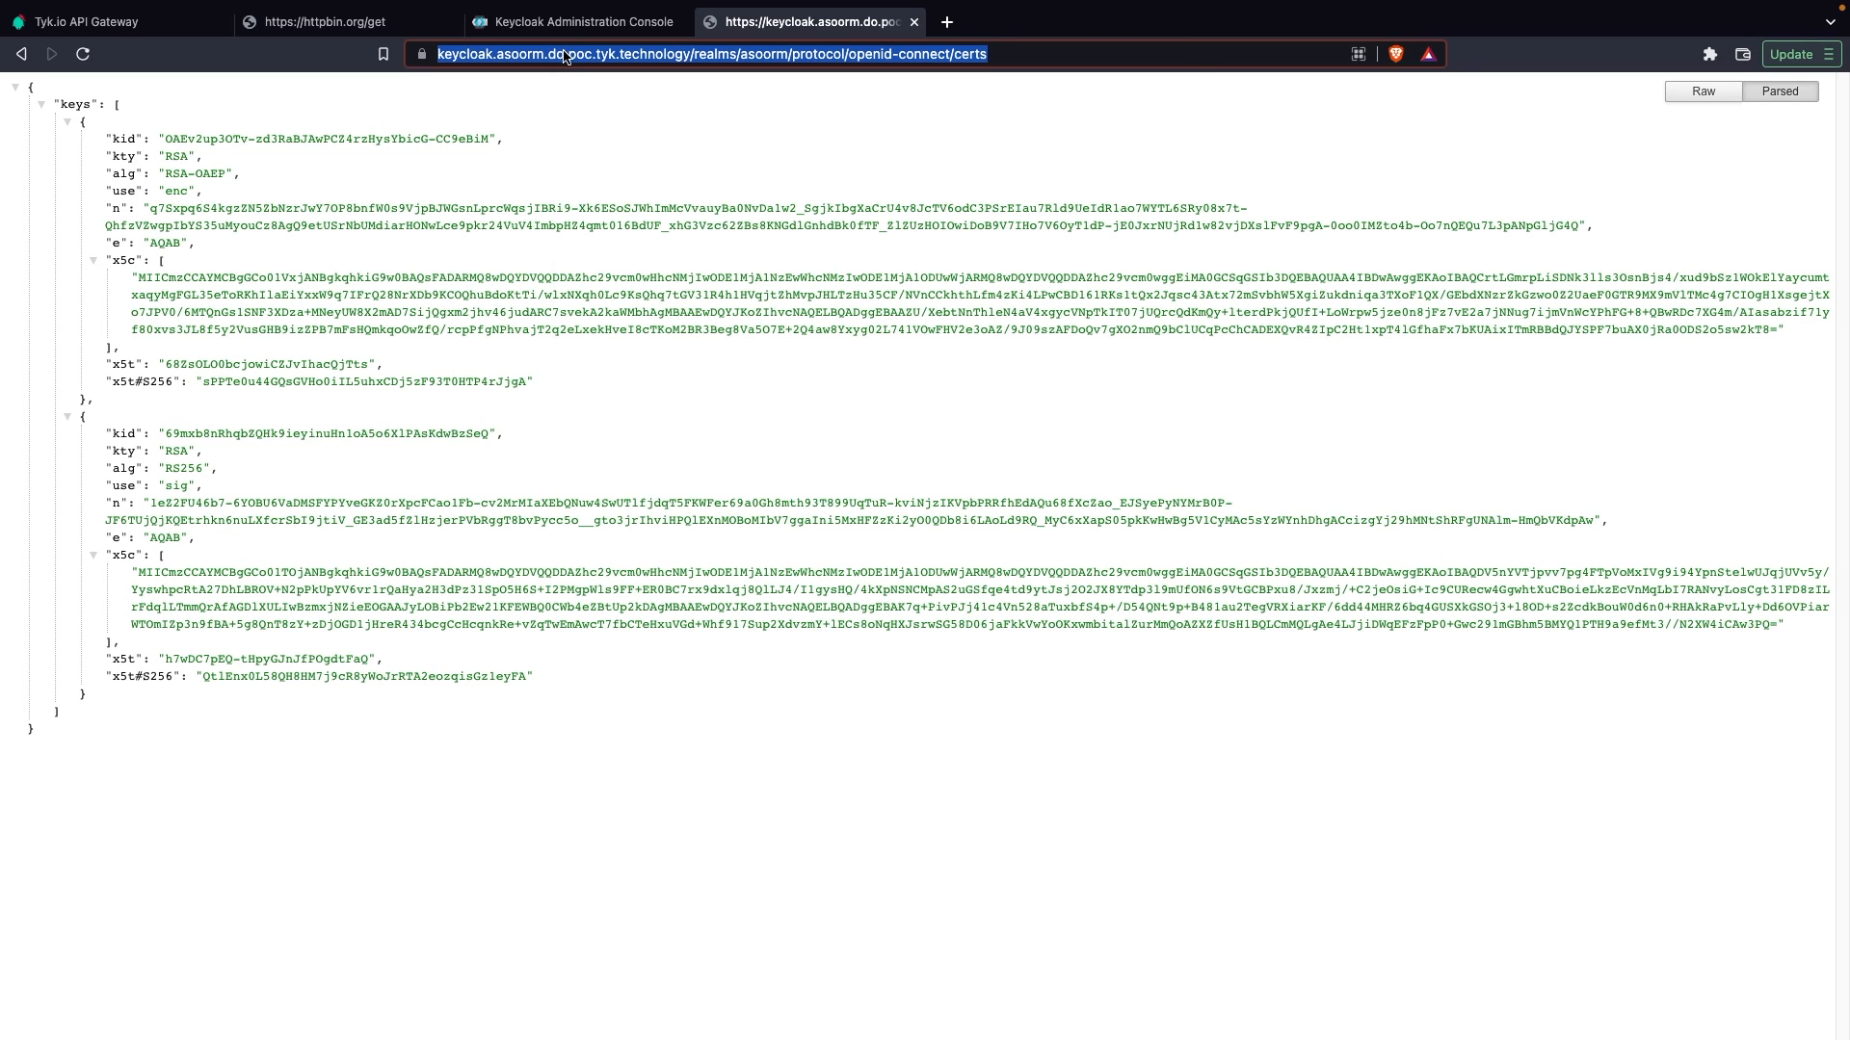
right_click(563, 53)
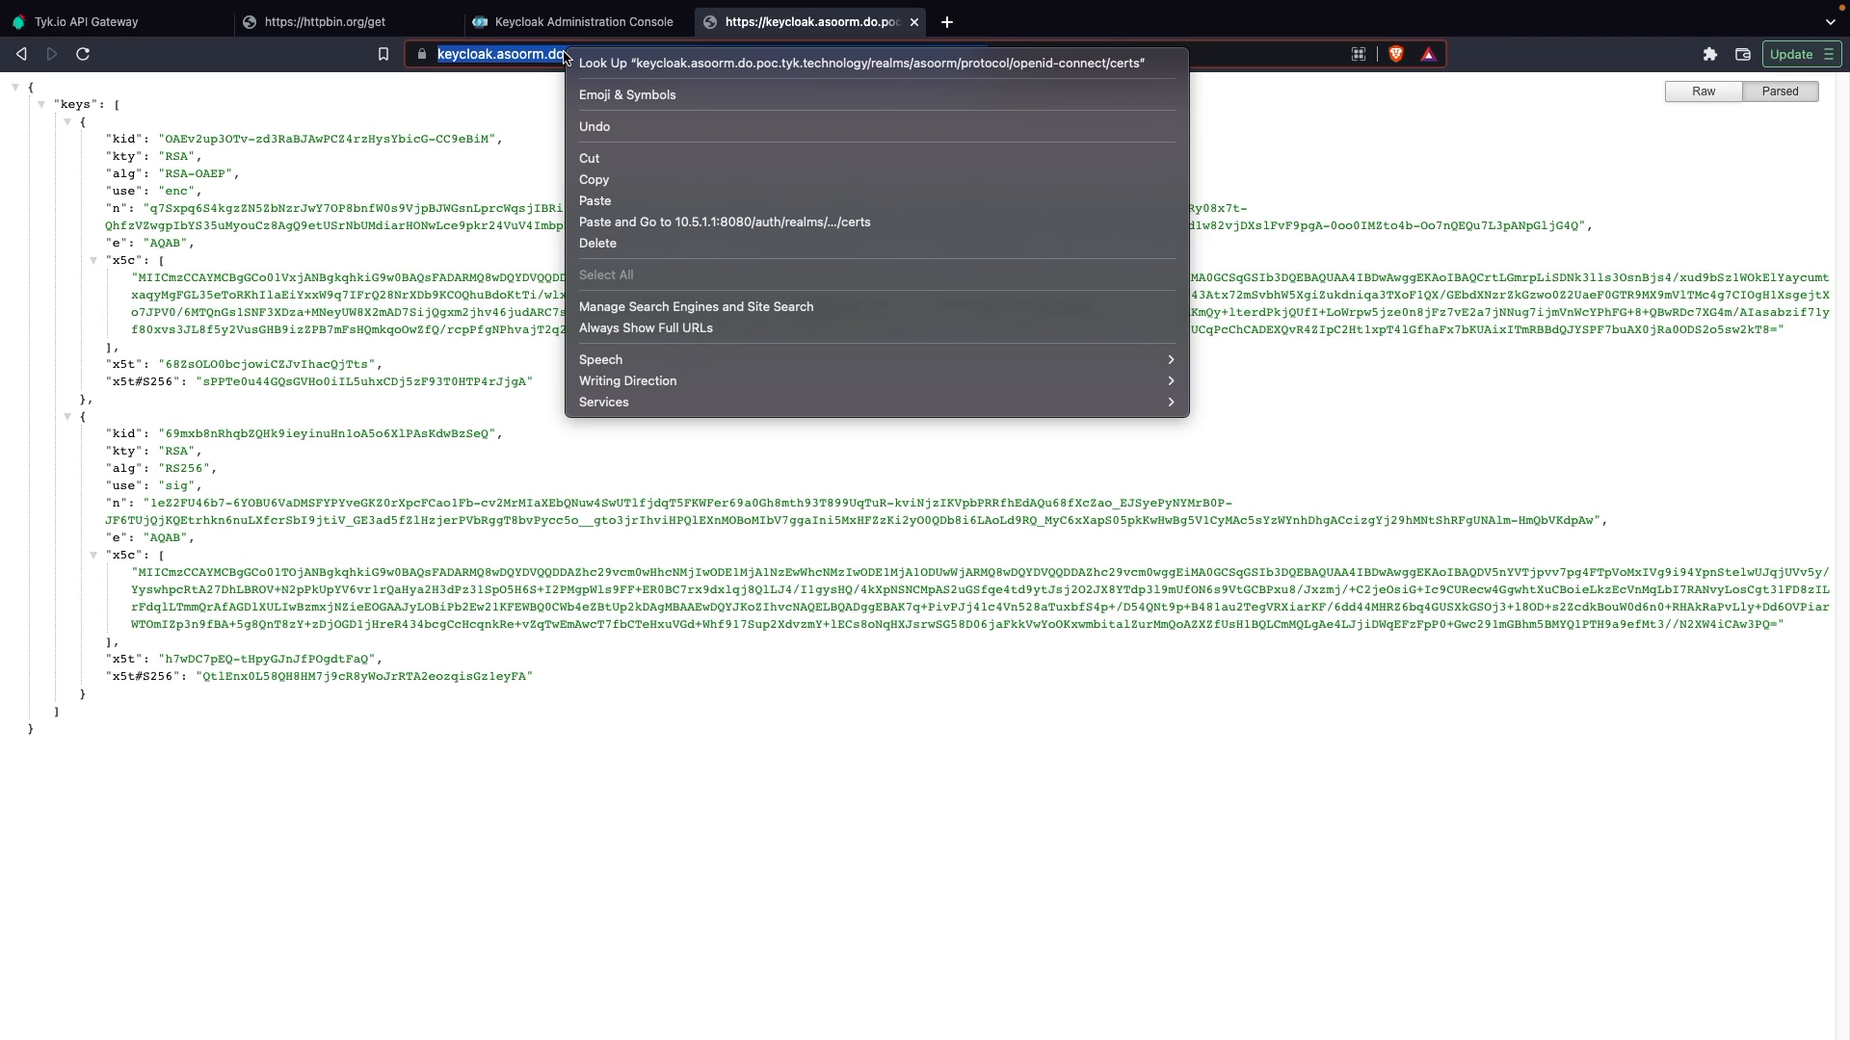
click(593, 180)
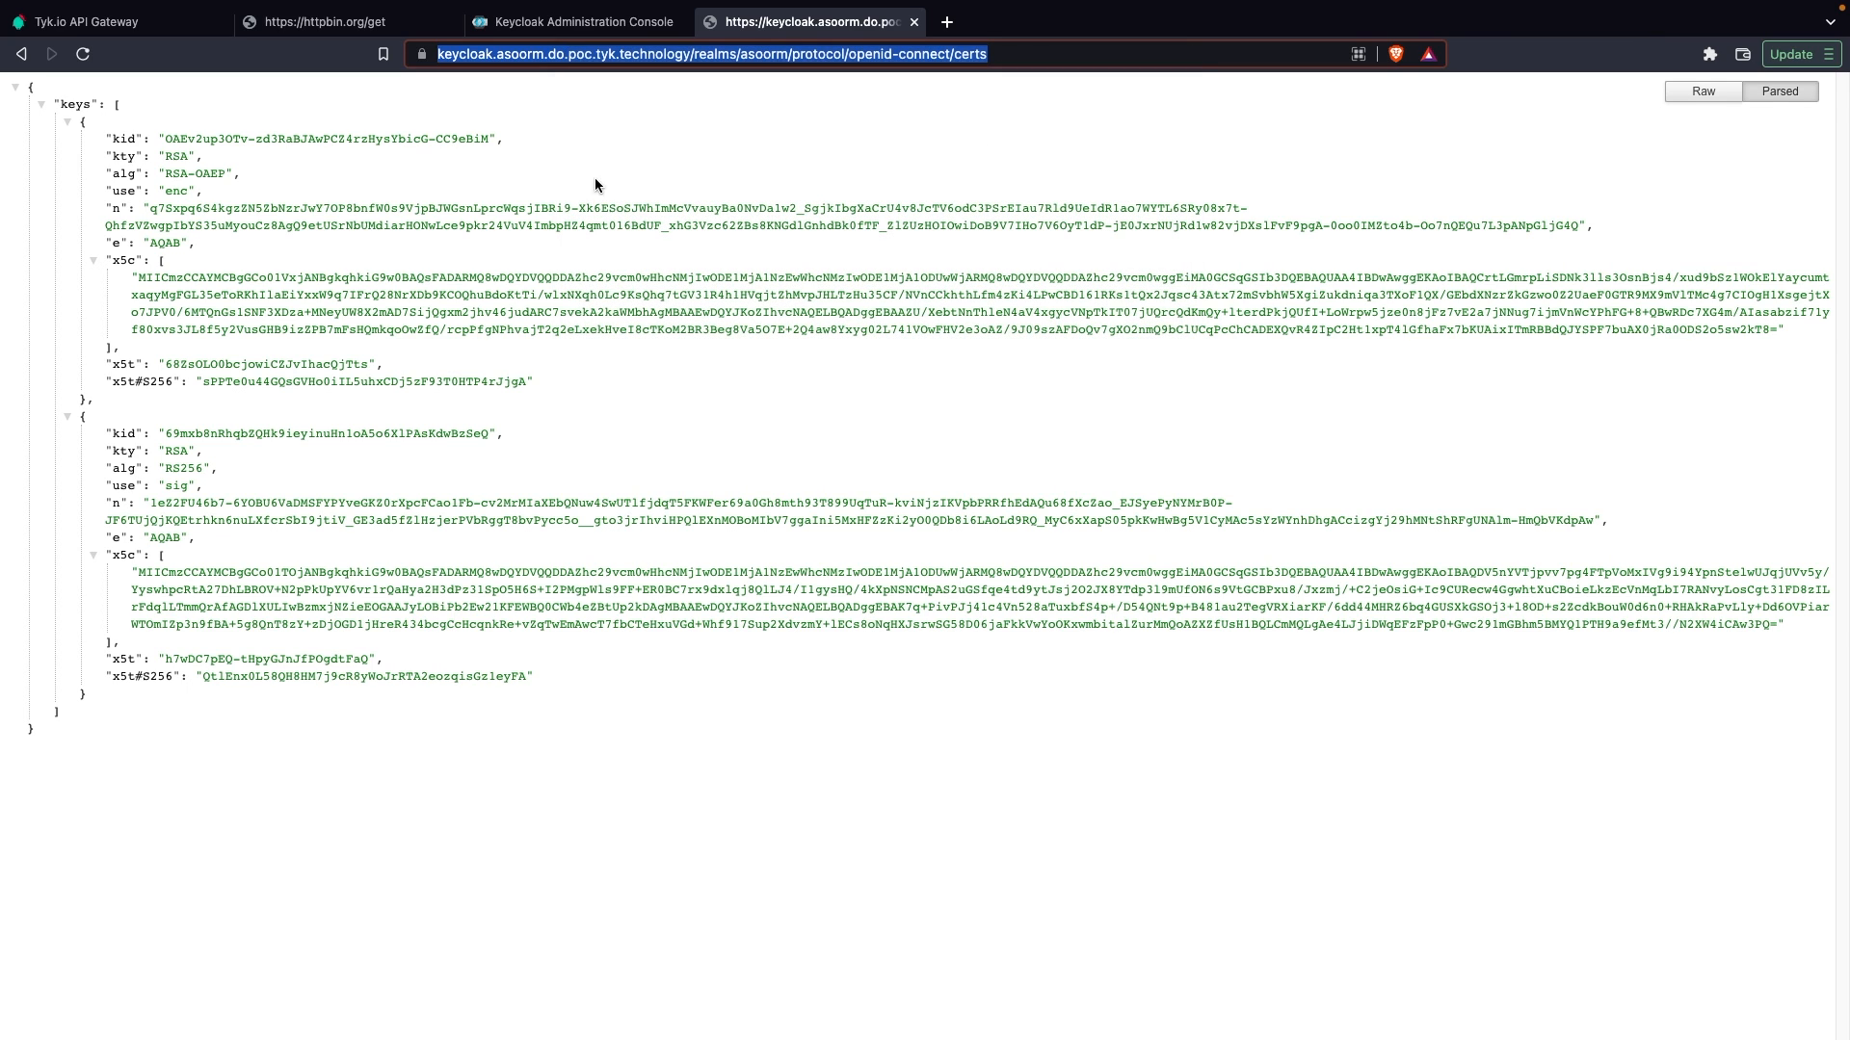
click(132, 24)
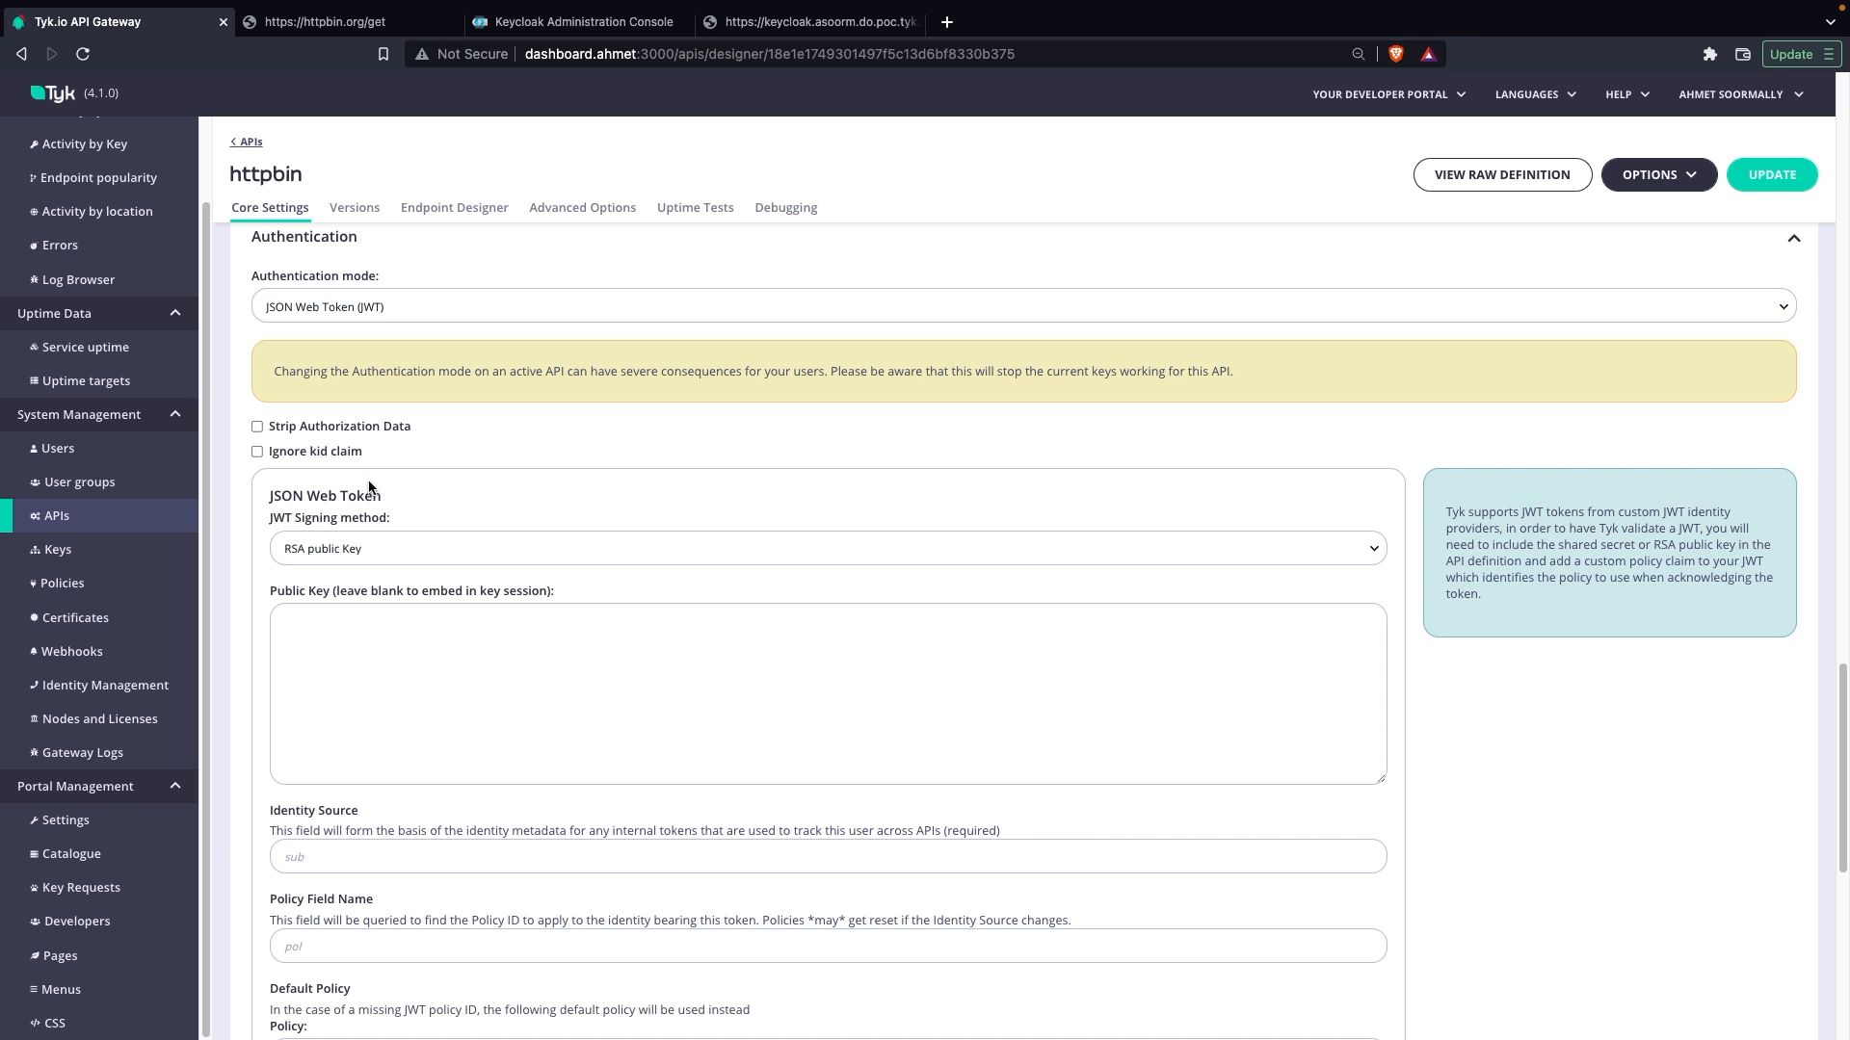
key(ctrl+v)
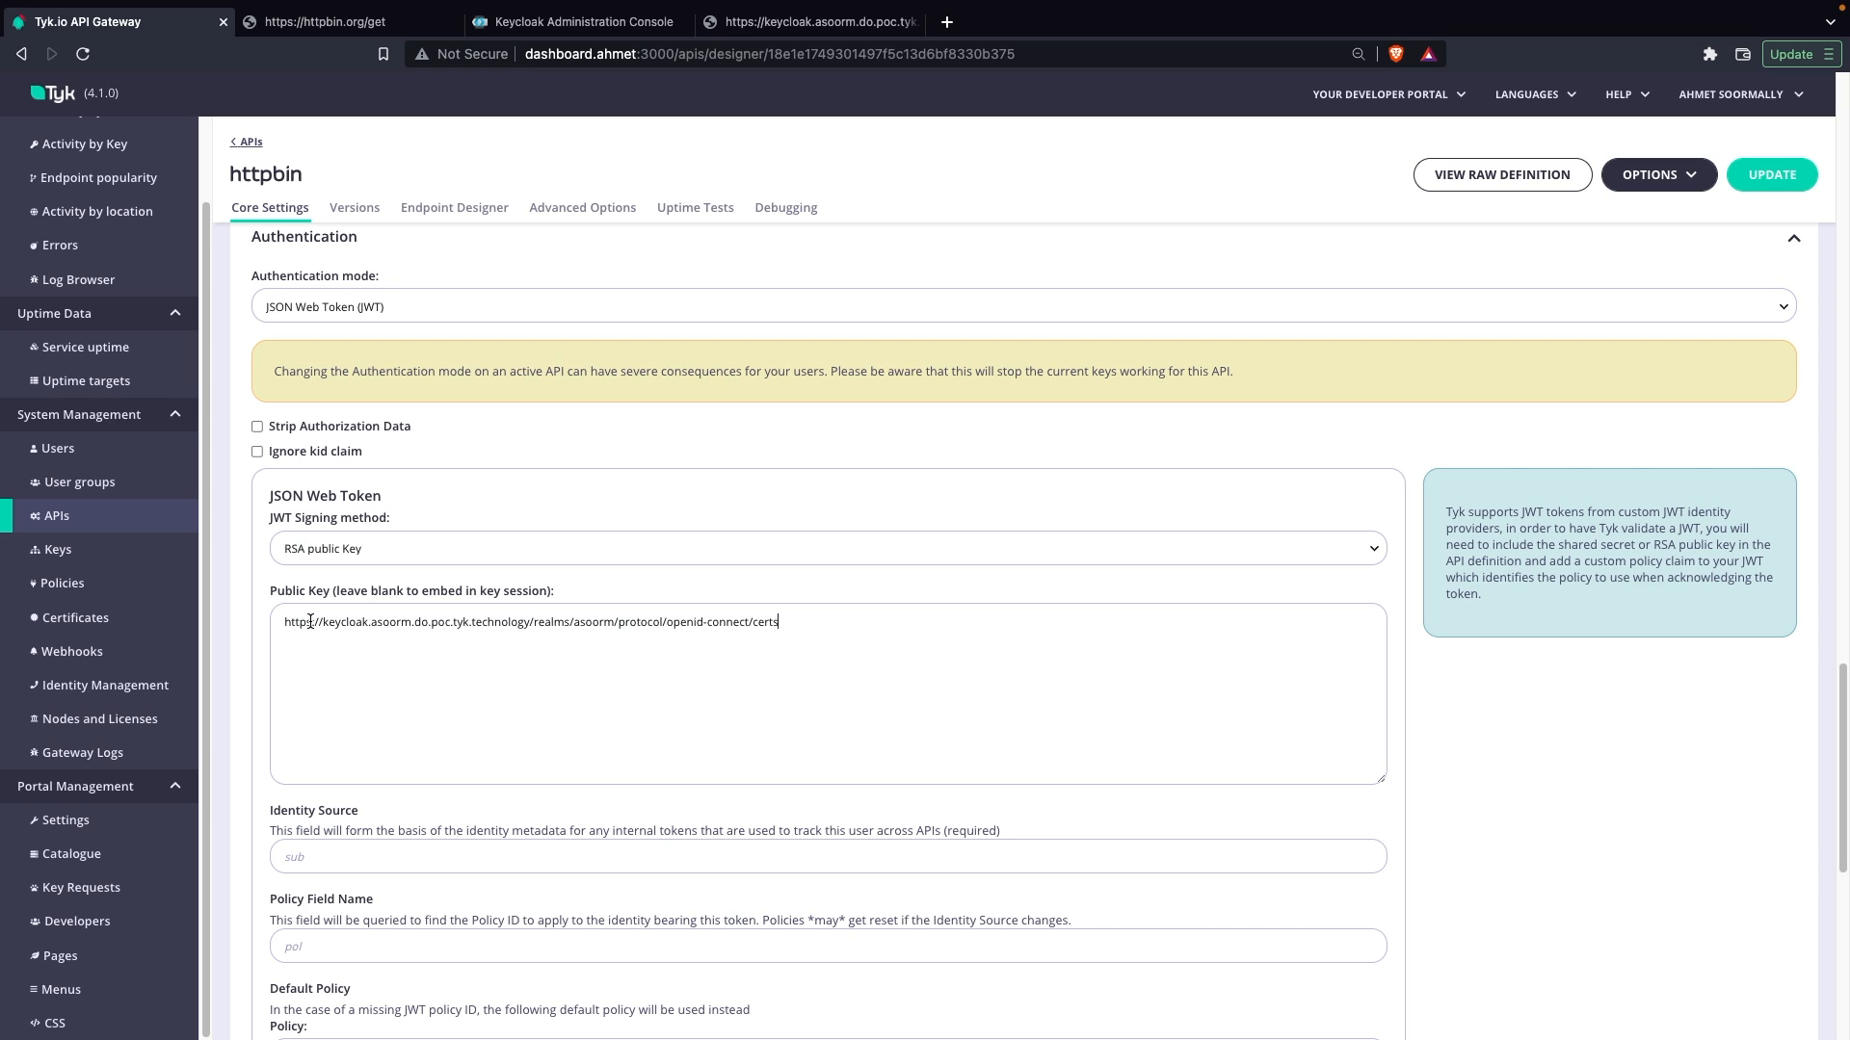
Step: Set the JWT identity source to client_id and the policy field name to pol, and save the API update
scroll(477, 737, down, 2)
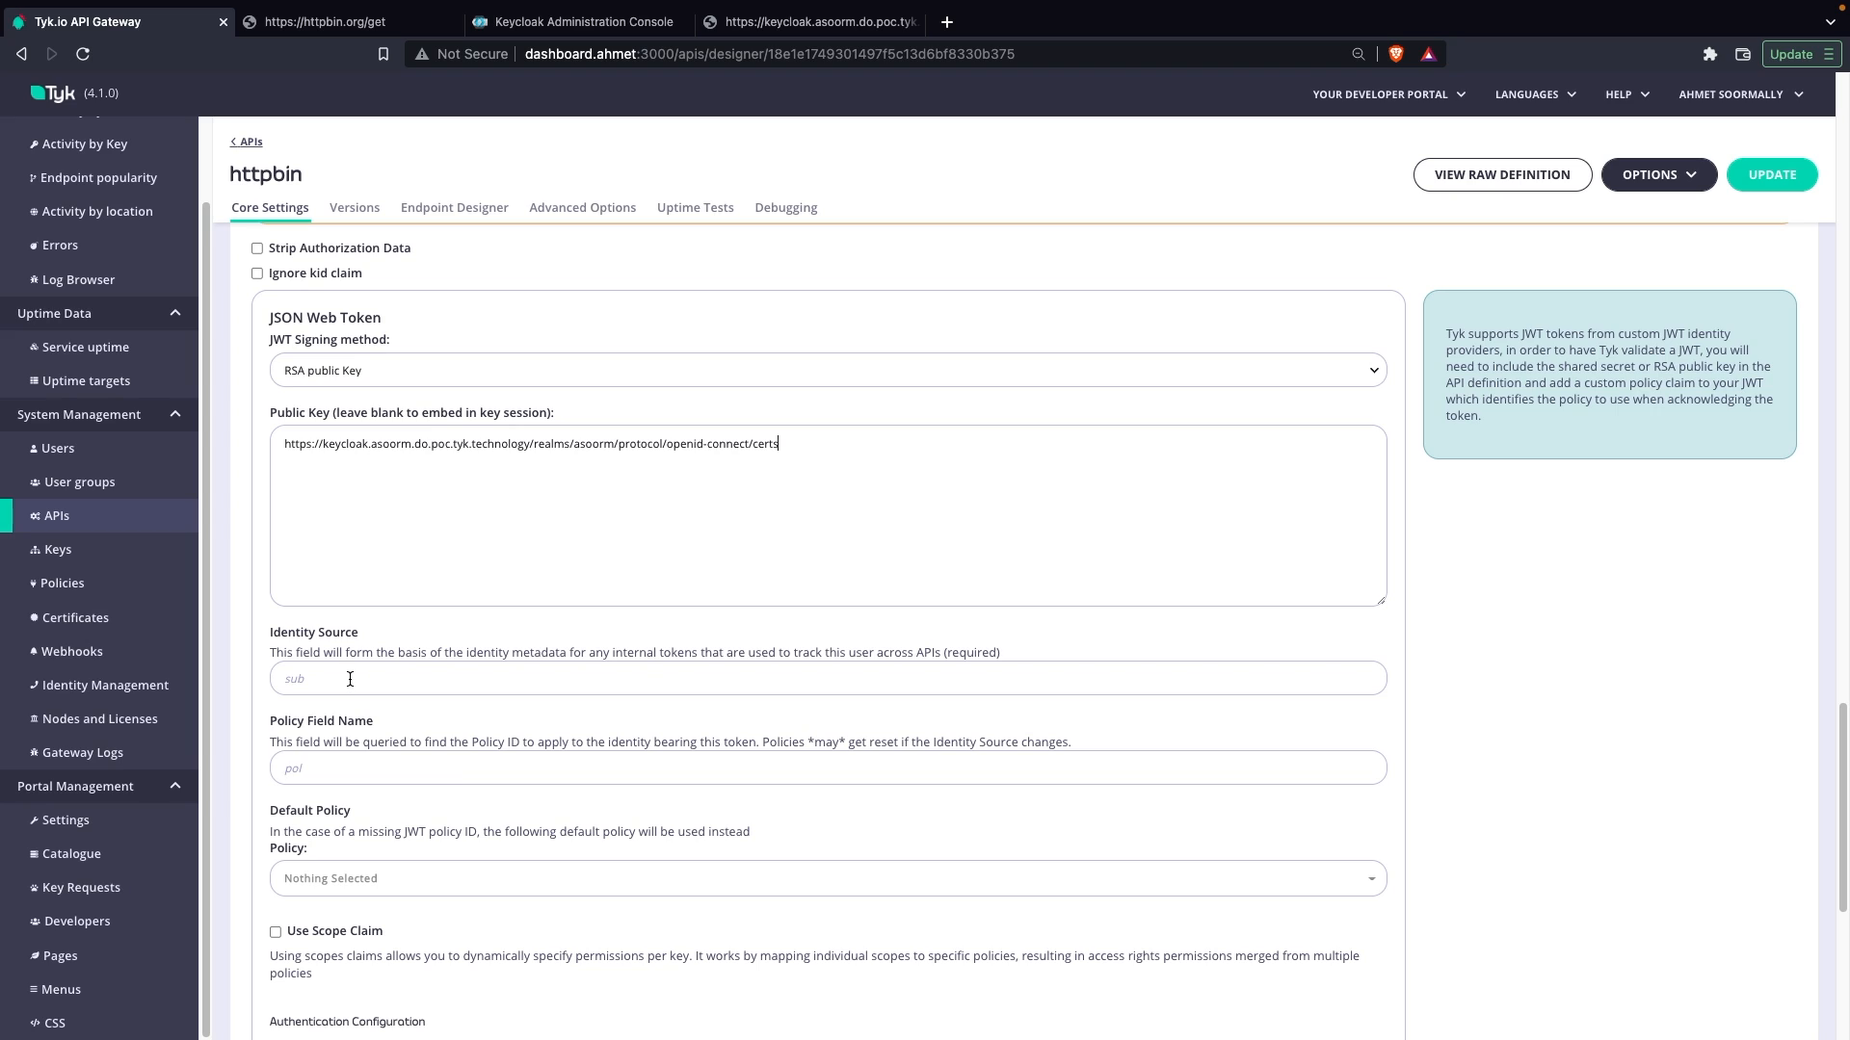
click(350, 680)
text(client_id)
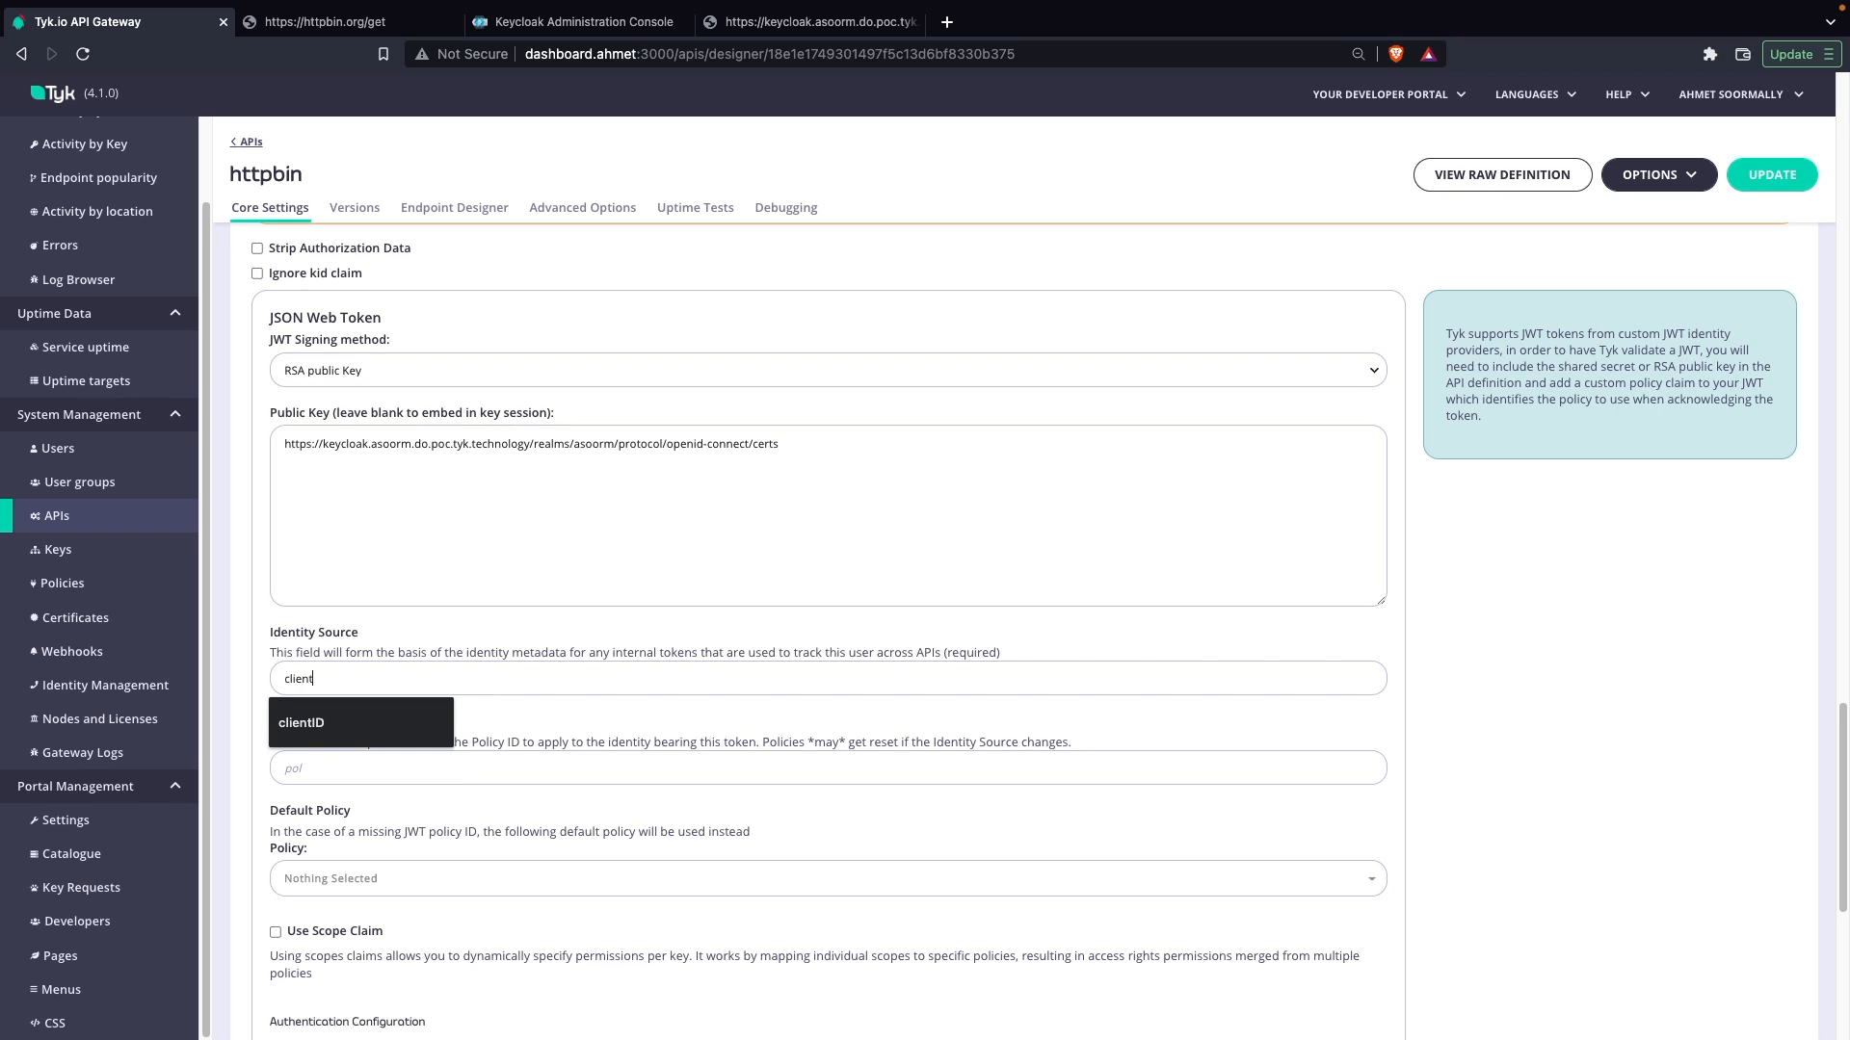
click(299, 770)
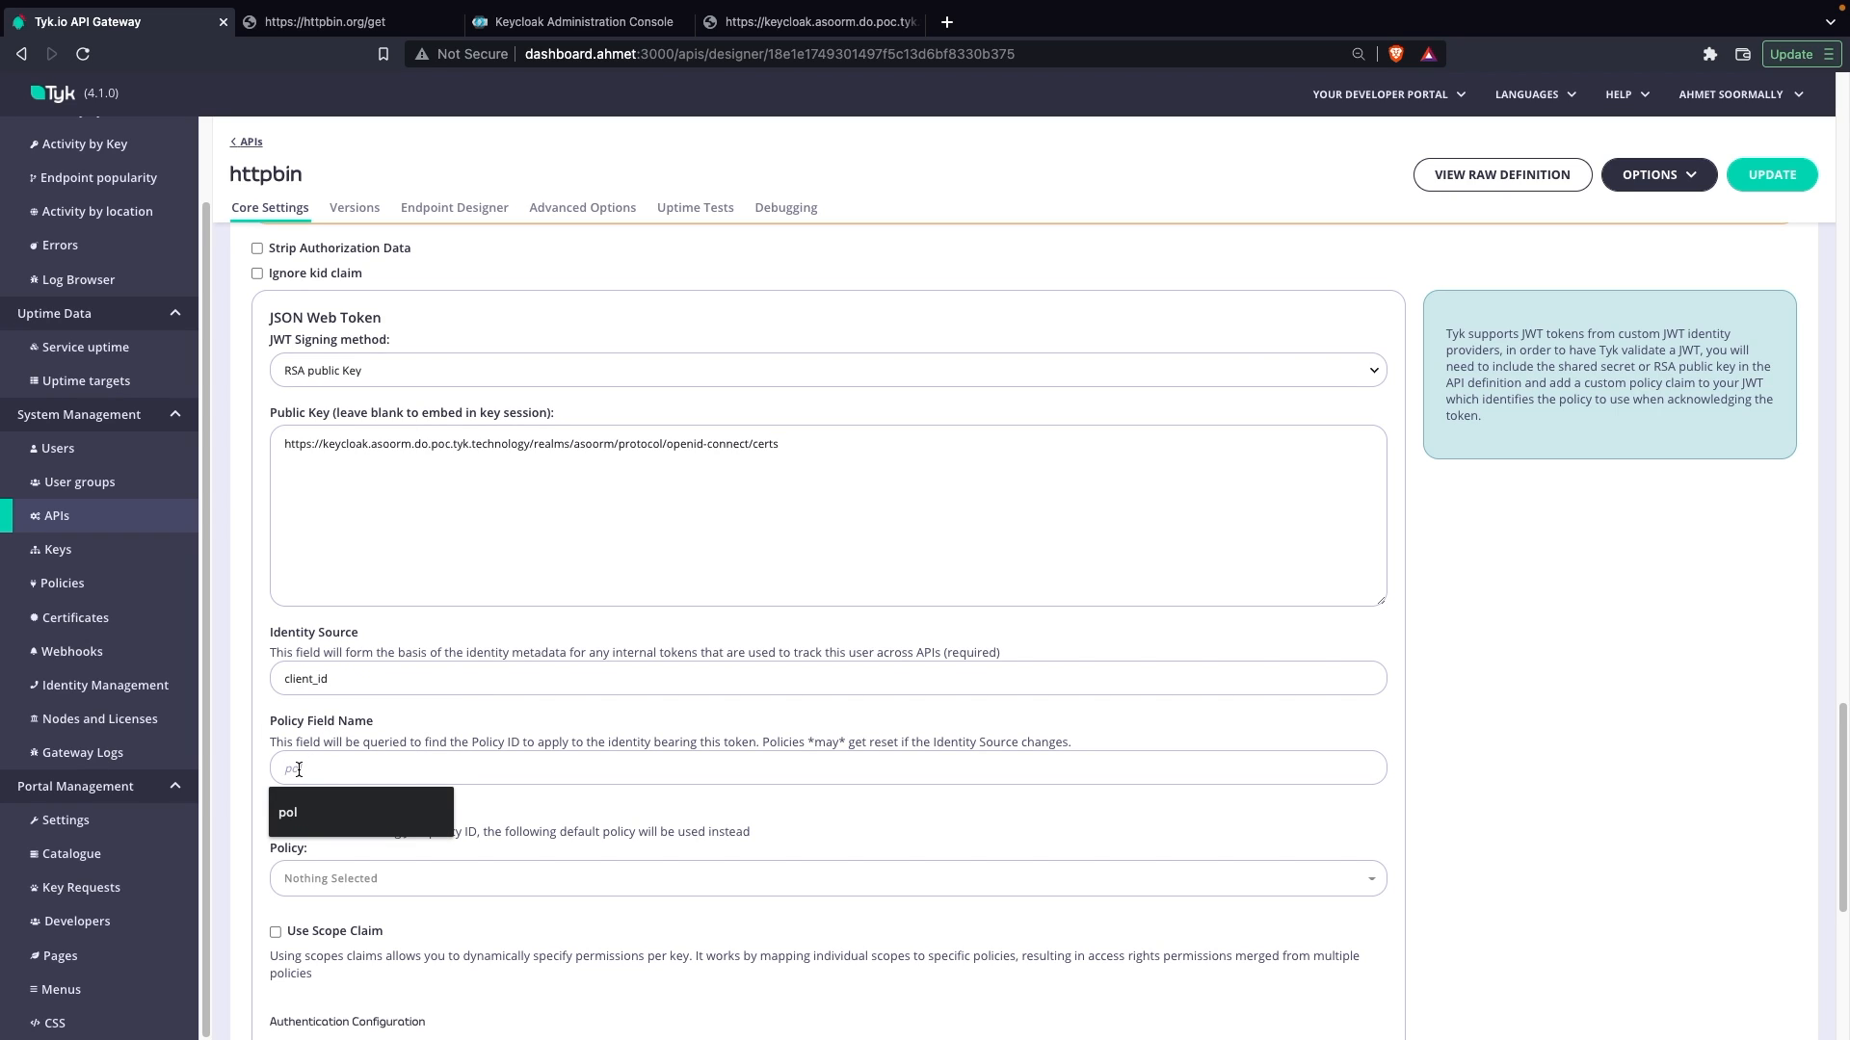
text(pol)
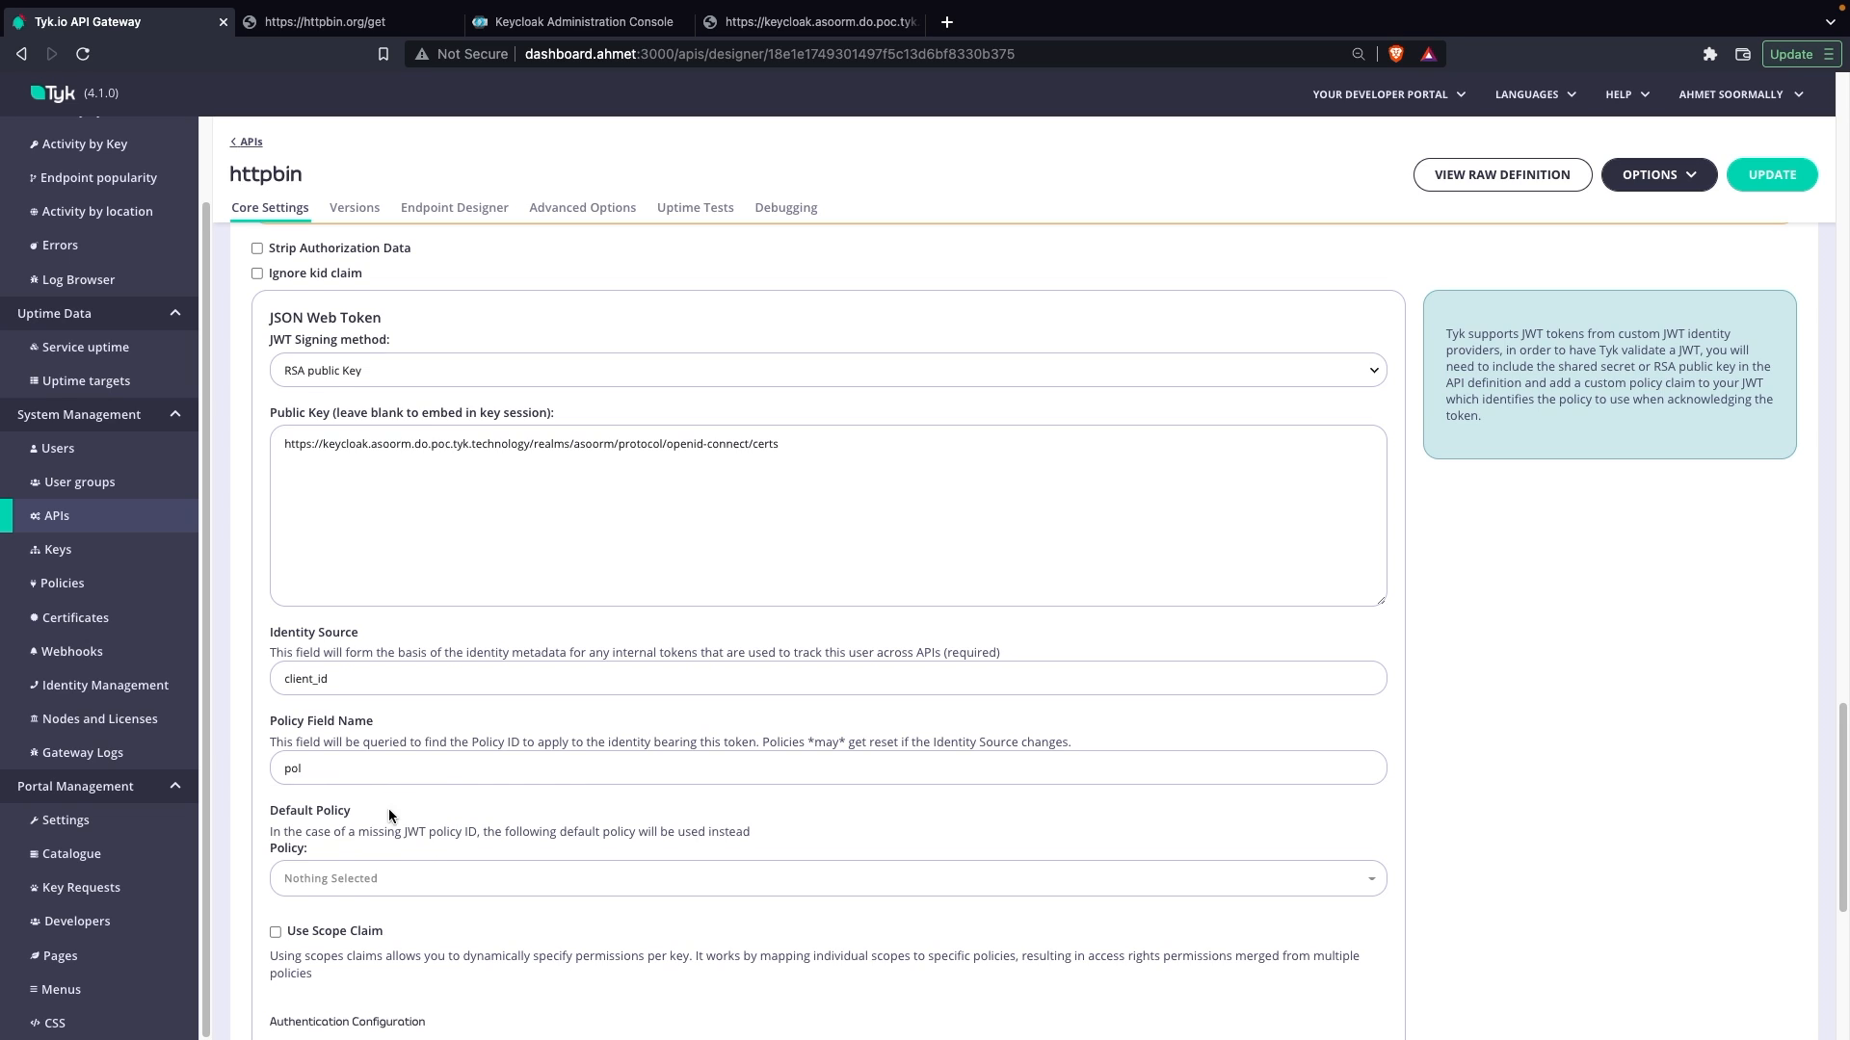
scroll(389, 817, down, 2)
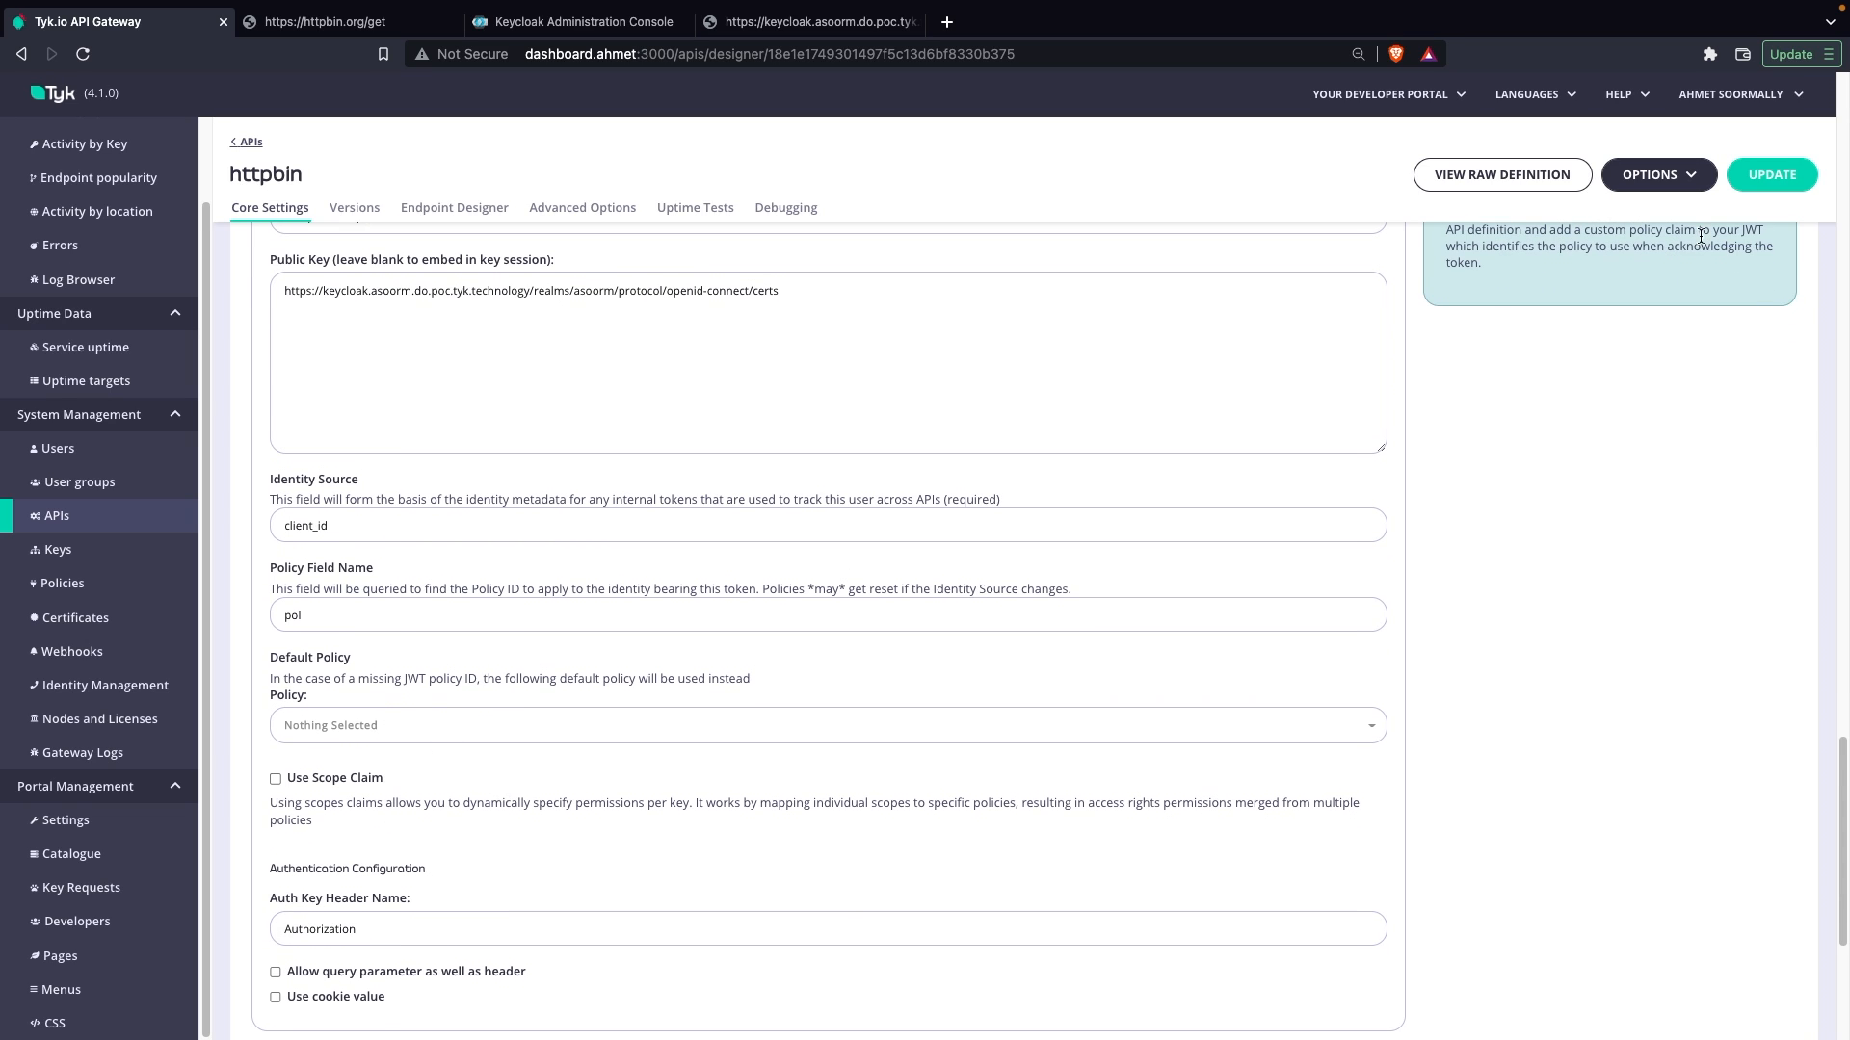
click(1772, 177)
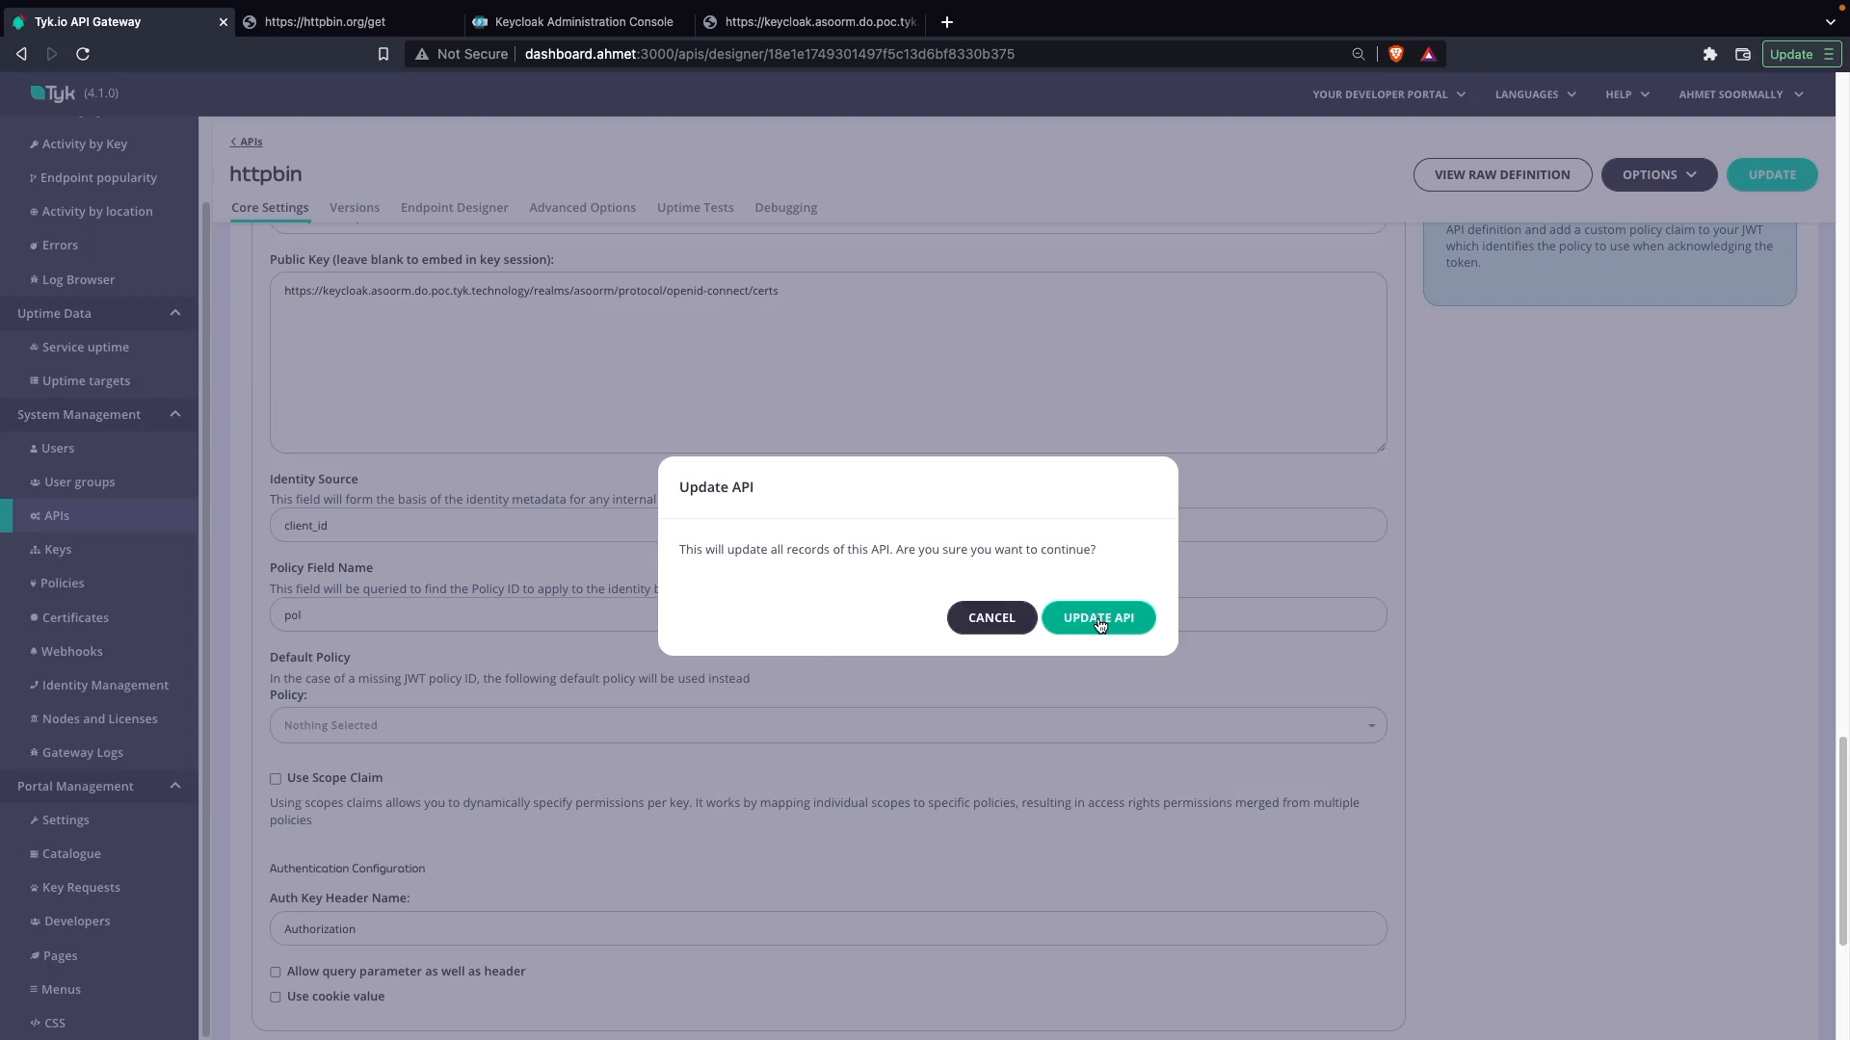
click(1098, 617)
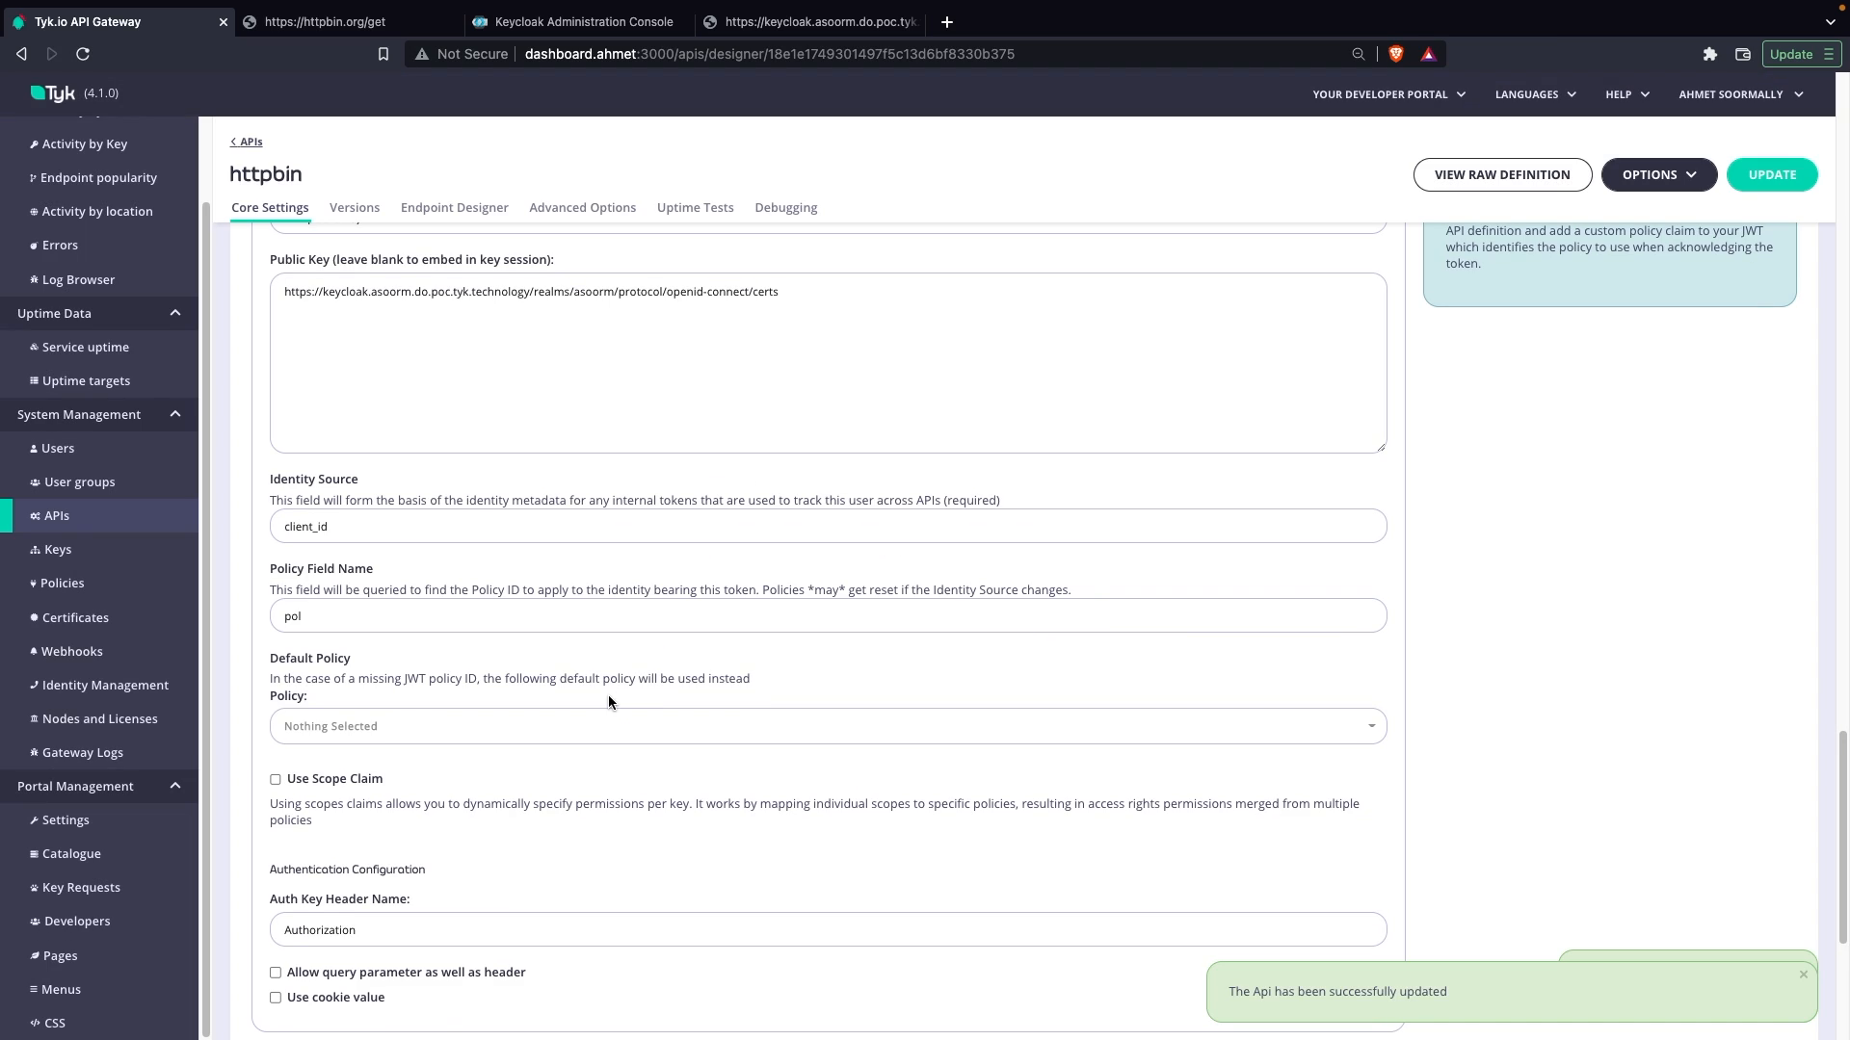
Step: Start a new policy and give it access rights to the httpbin API
click(61, 583)
click(1740, 162)
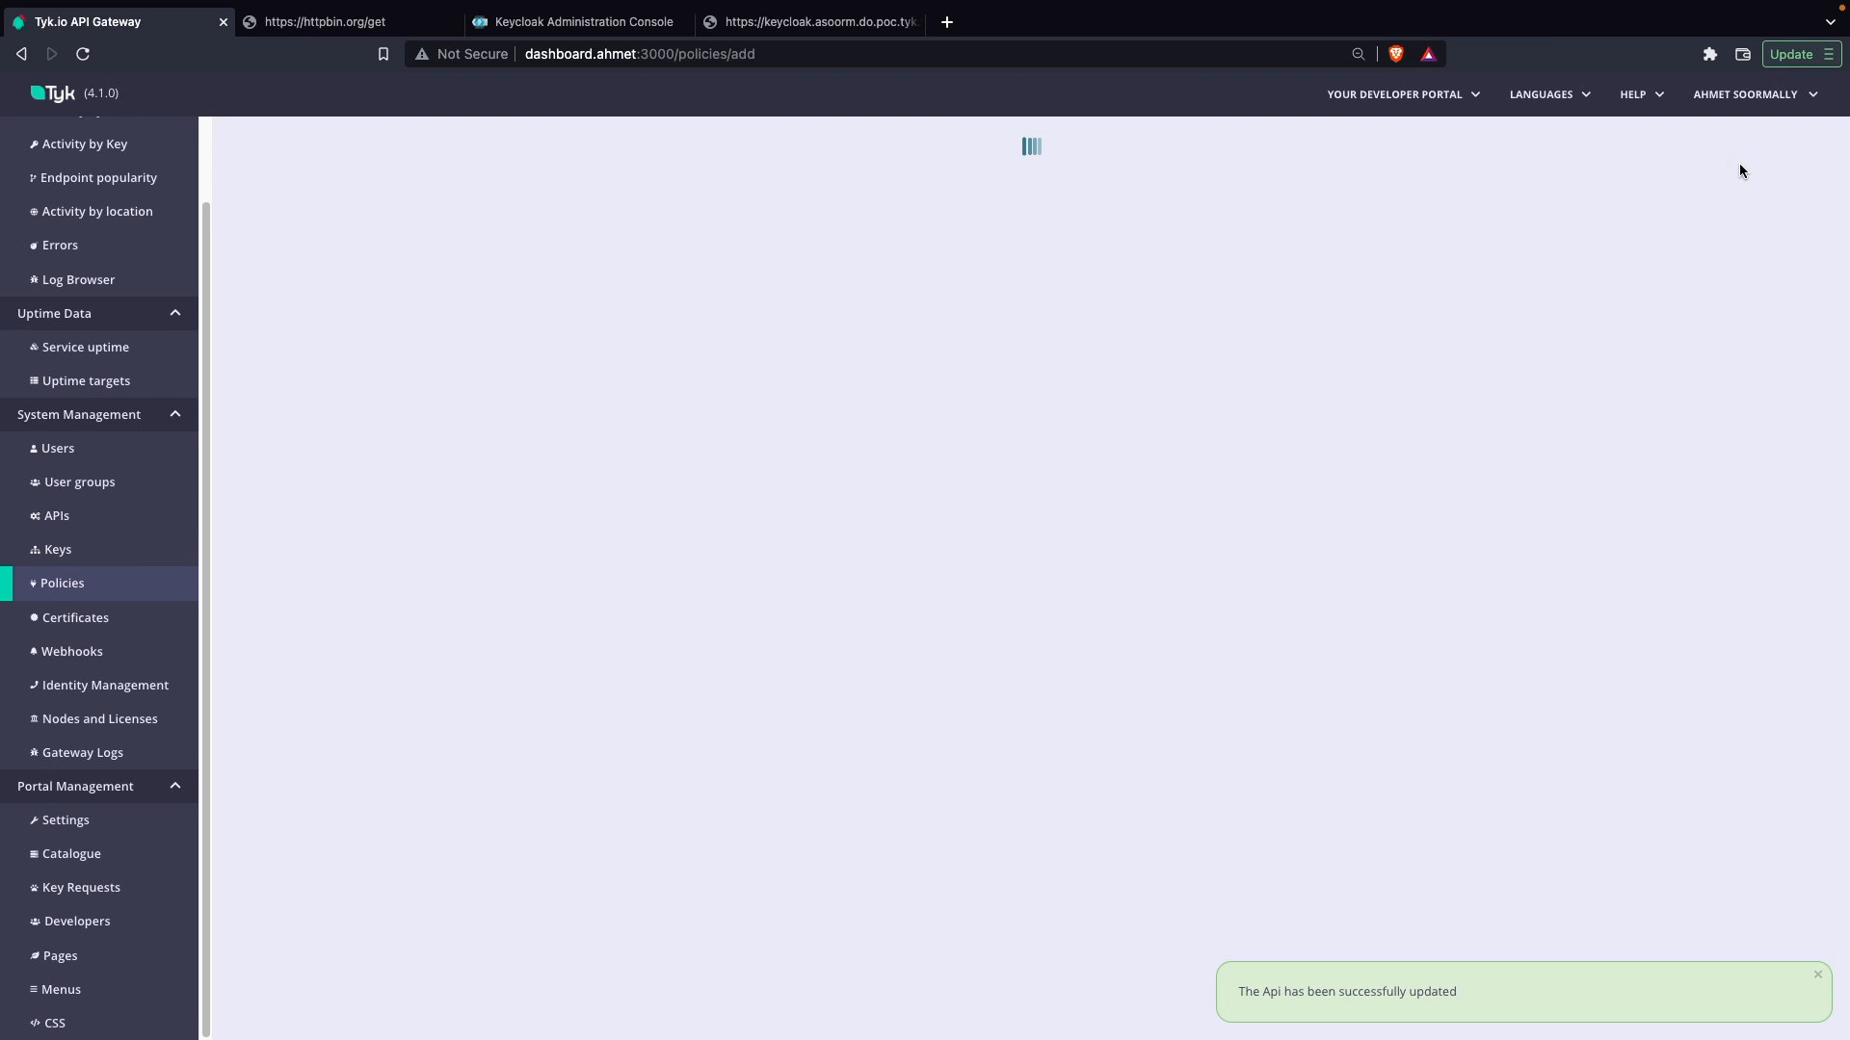
click(299, 427)
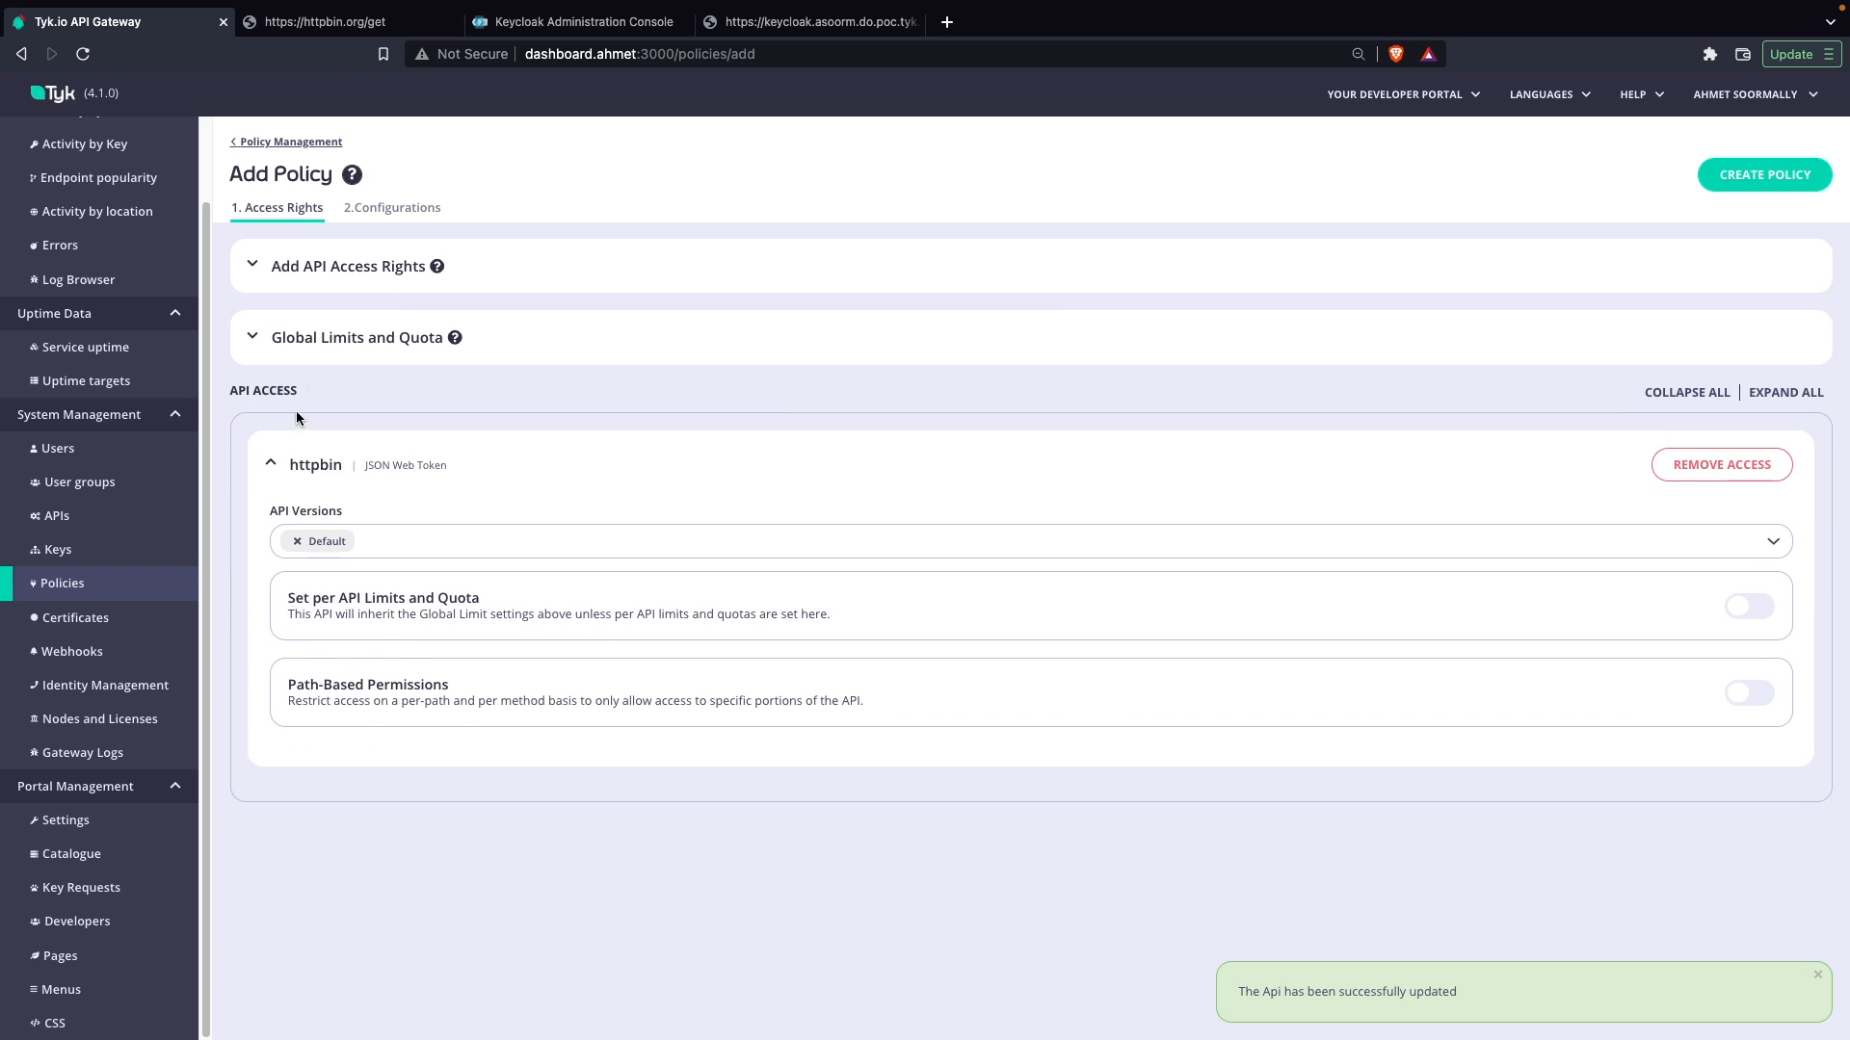
Step: Name the policy My Policy, set its keys to never expire, and create it
click(412, 214)
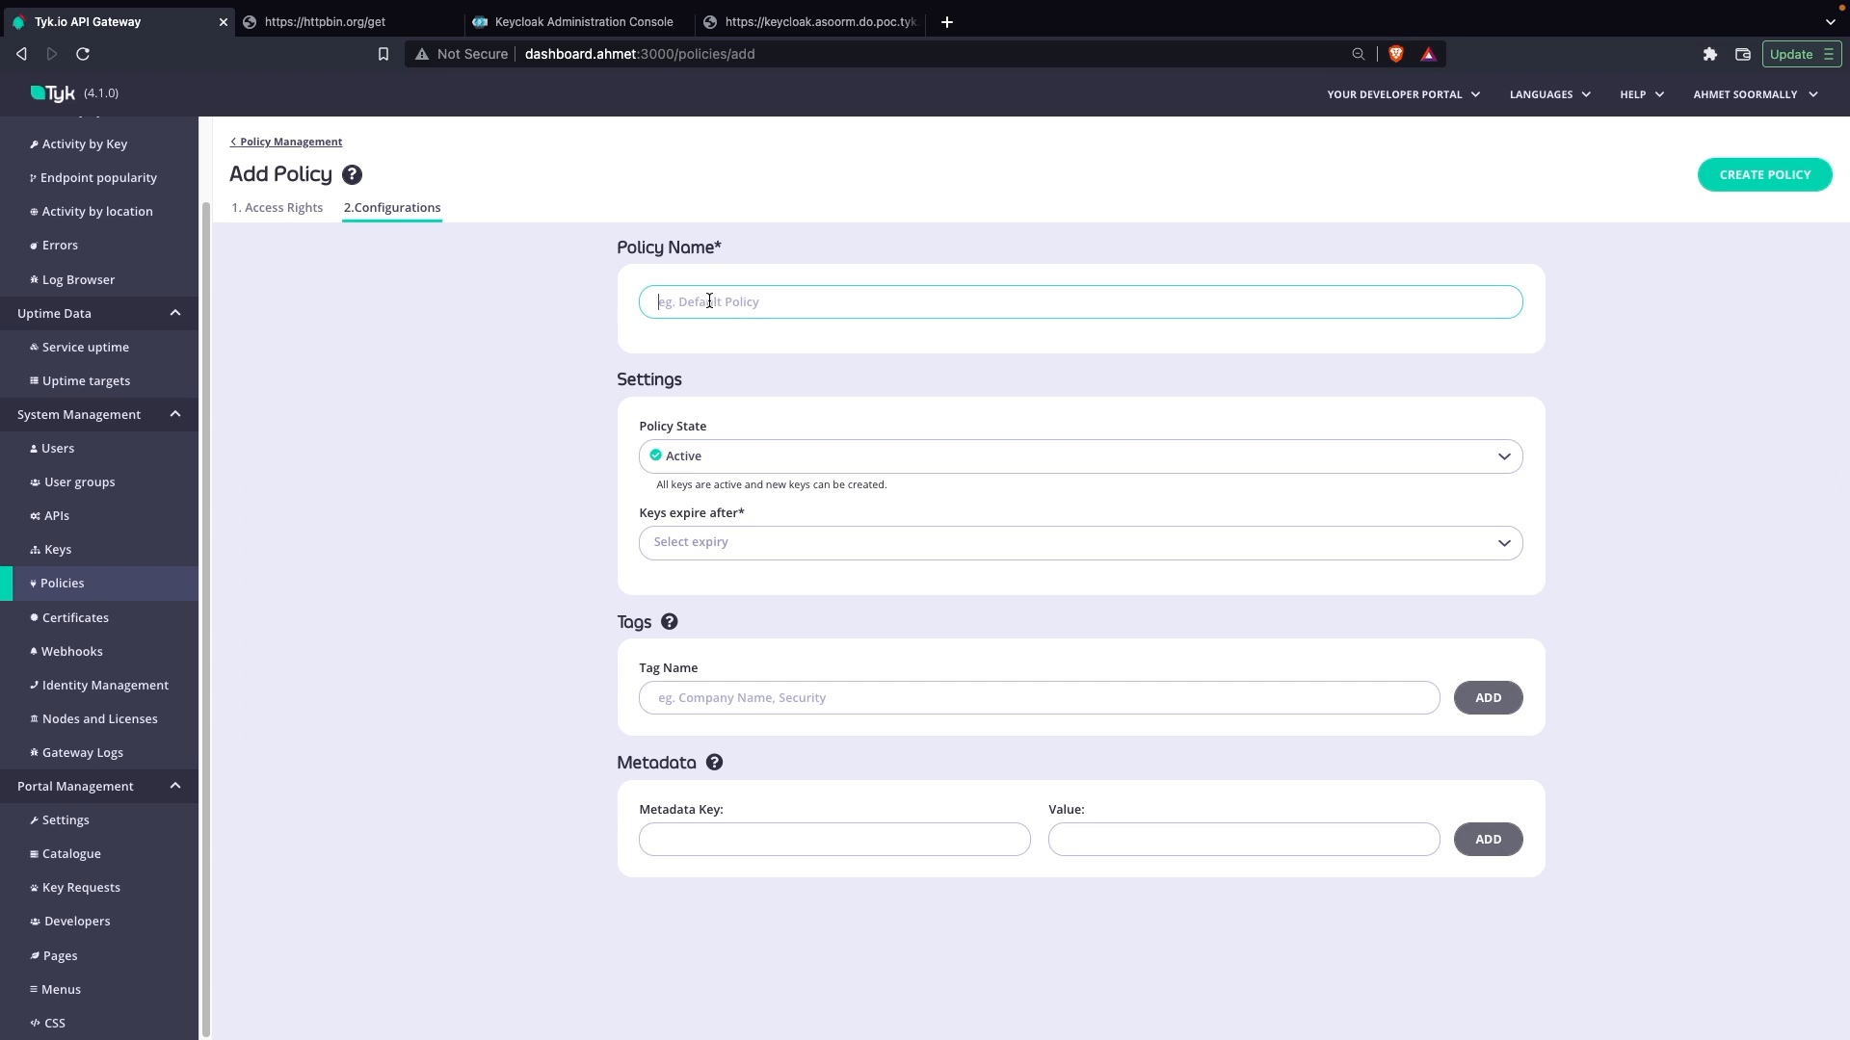
text(My Policy)
click(731, 541)
click(693, 571)
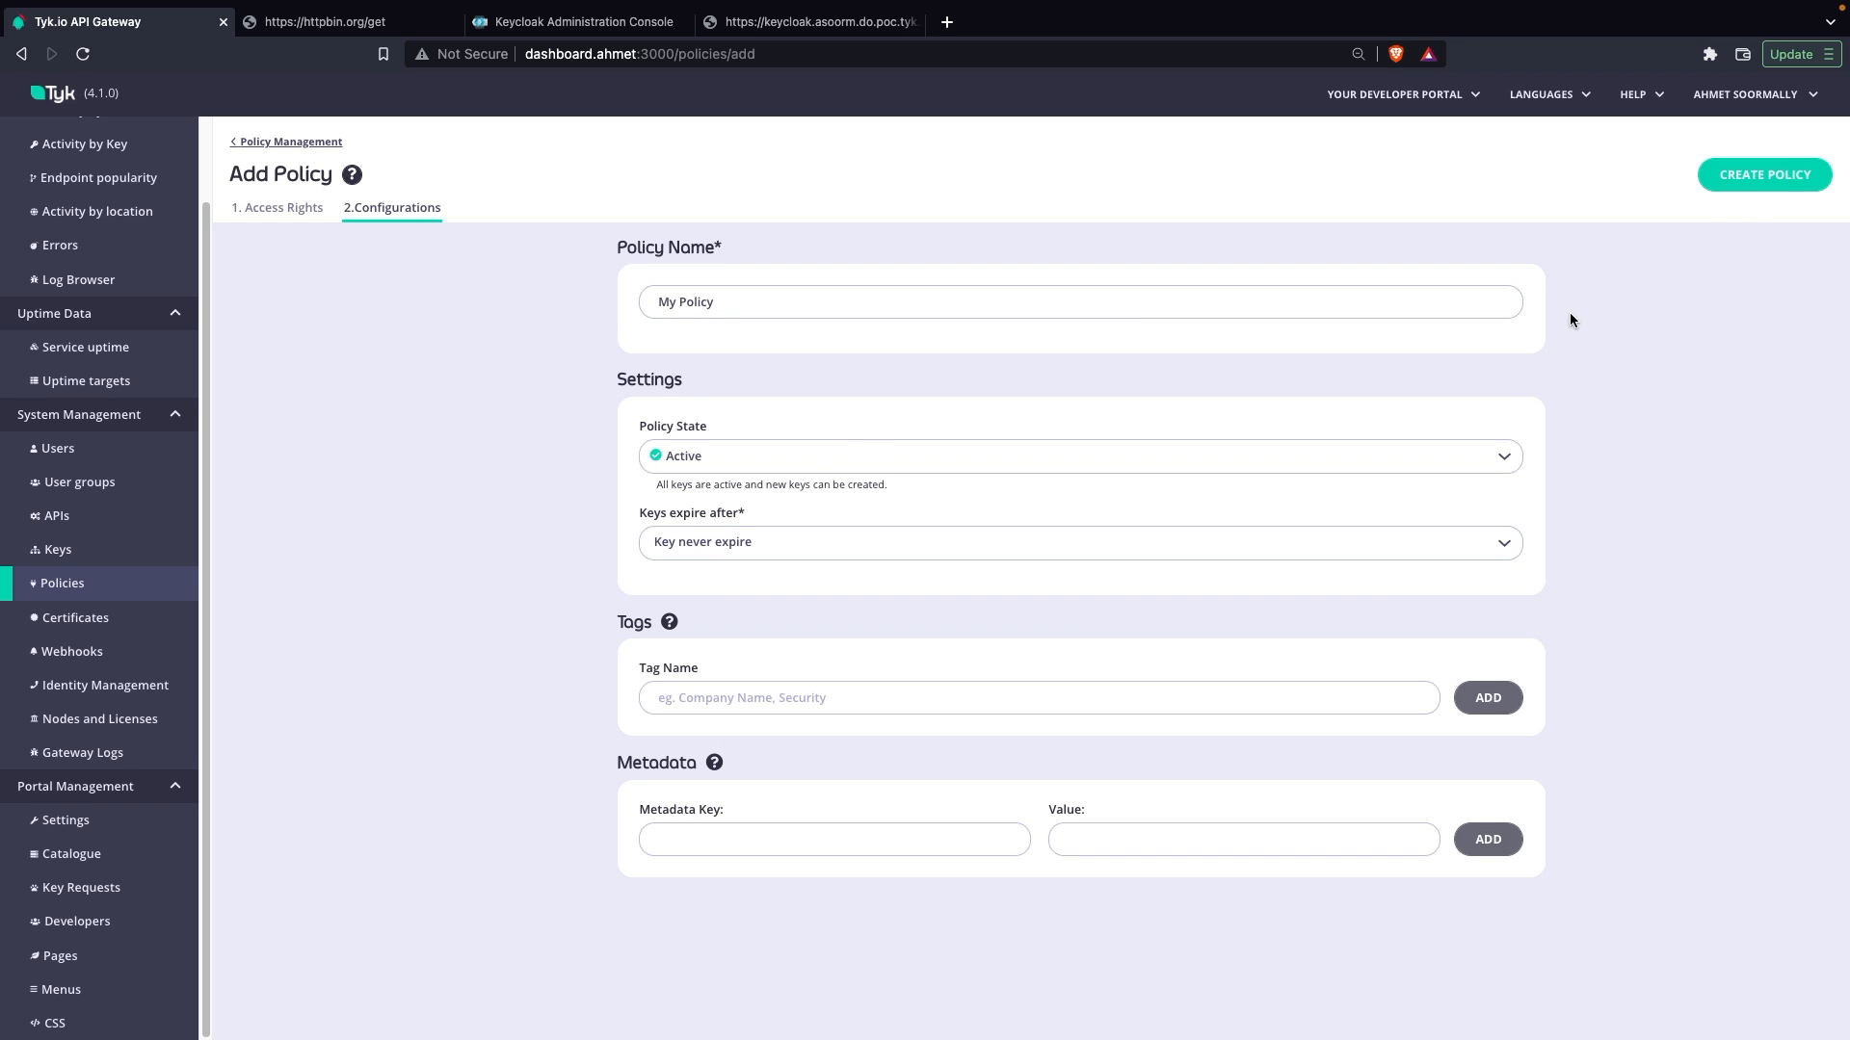
click(1751, 183)
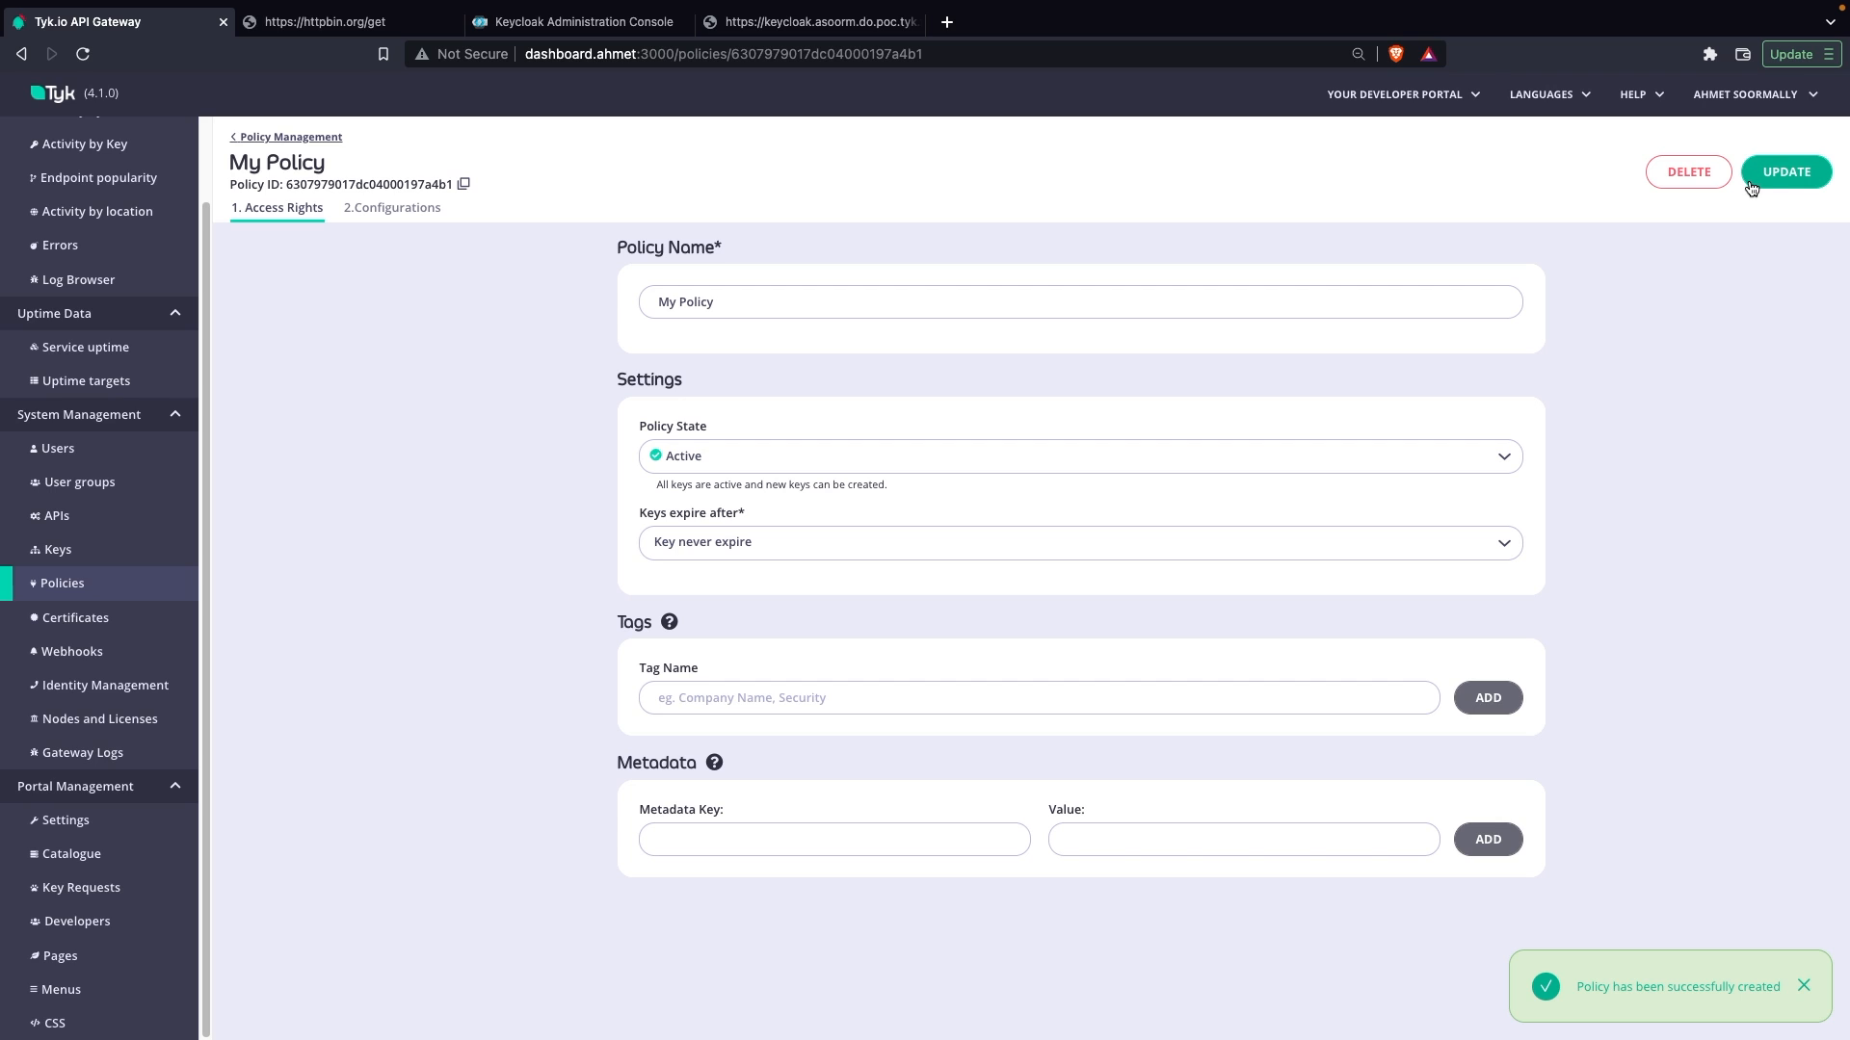
Step: Open the httpbin API, choose My Policy as the default JWT policy, and save the API update
click(75, 514)
click(399, 339)
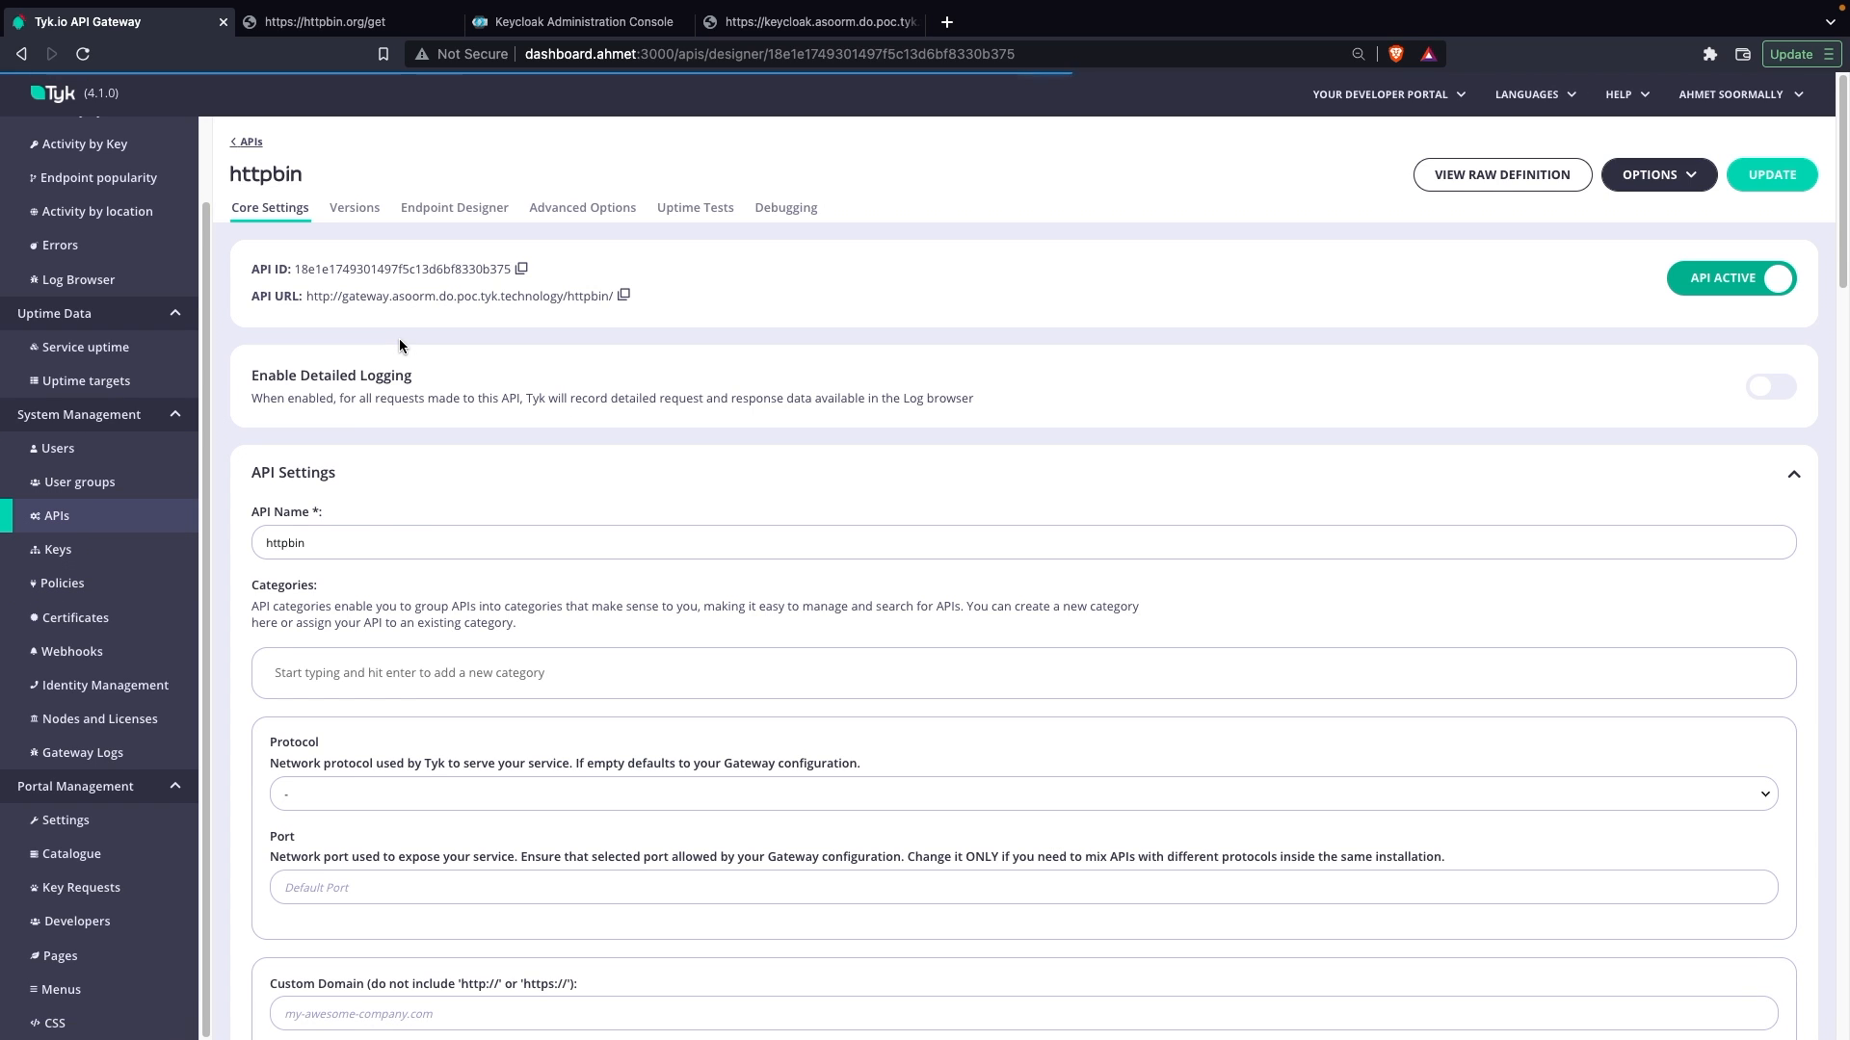
scroll(449, 638, down, 15)
scroll(450, 638, down, 15)
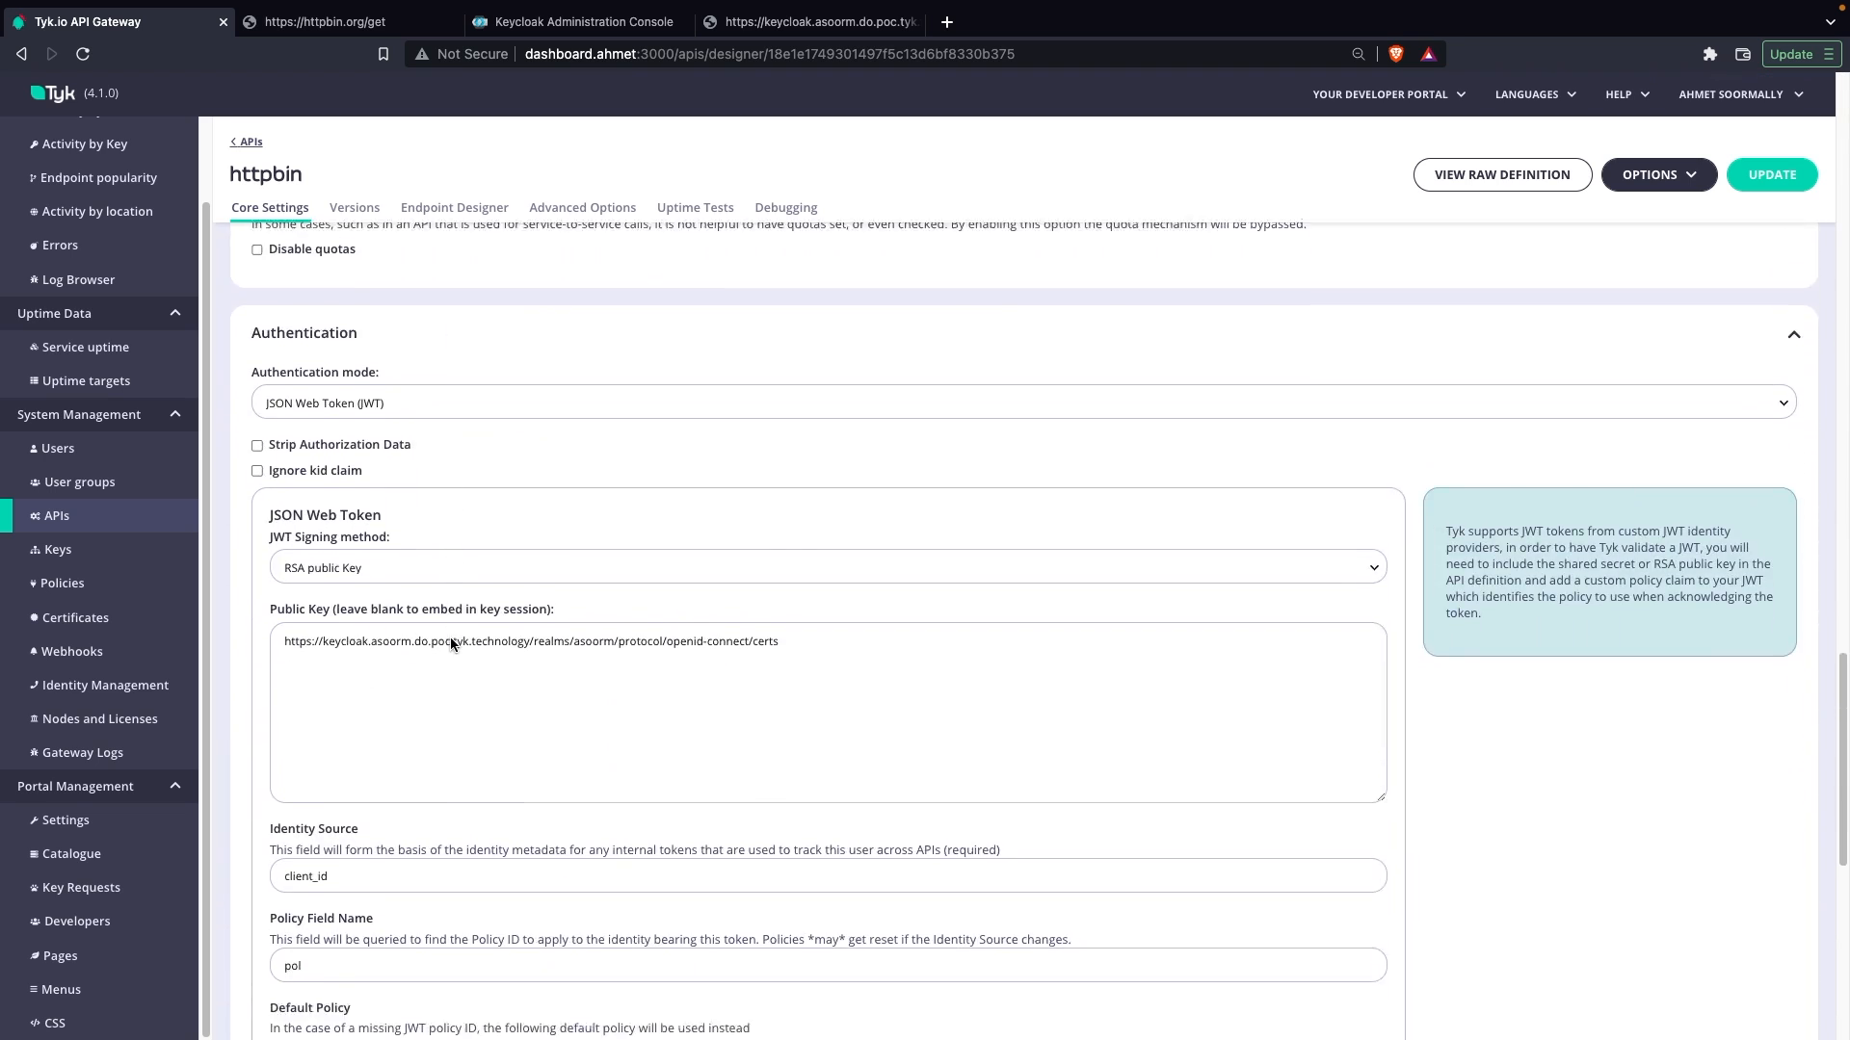
scroll(451, 643, down, 5)
click(364, 644)
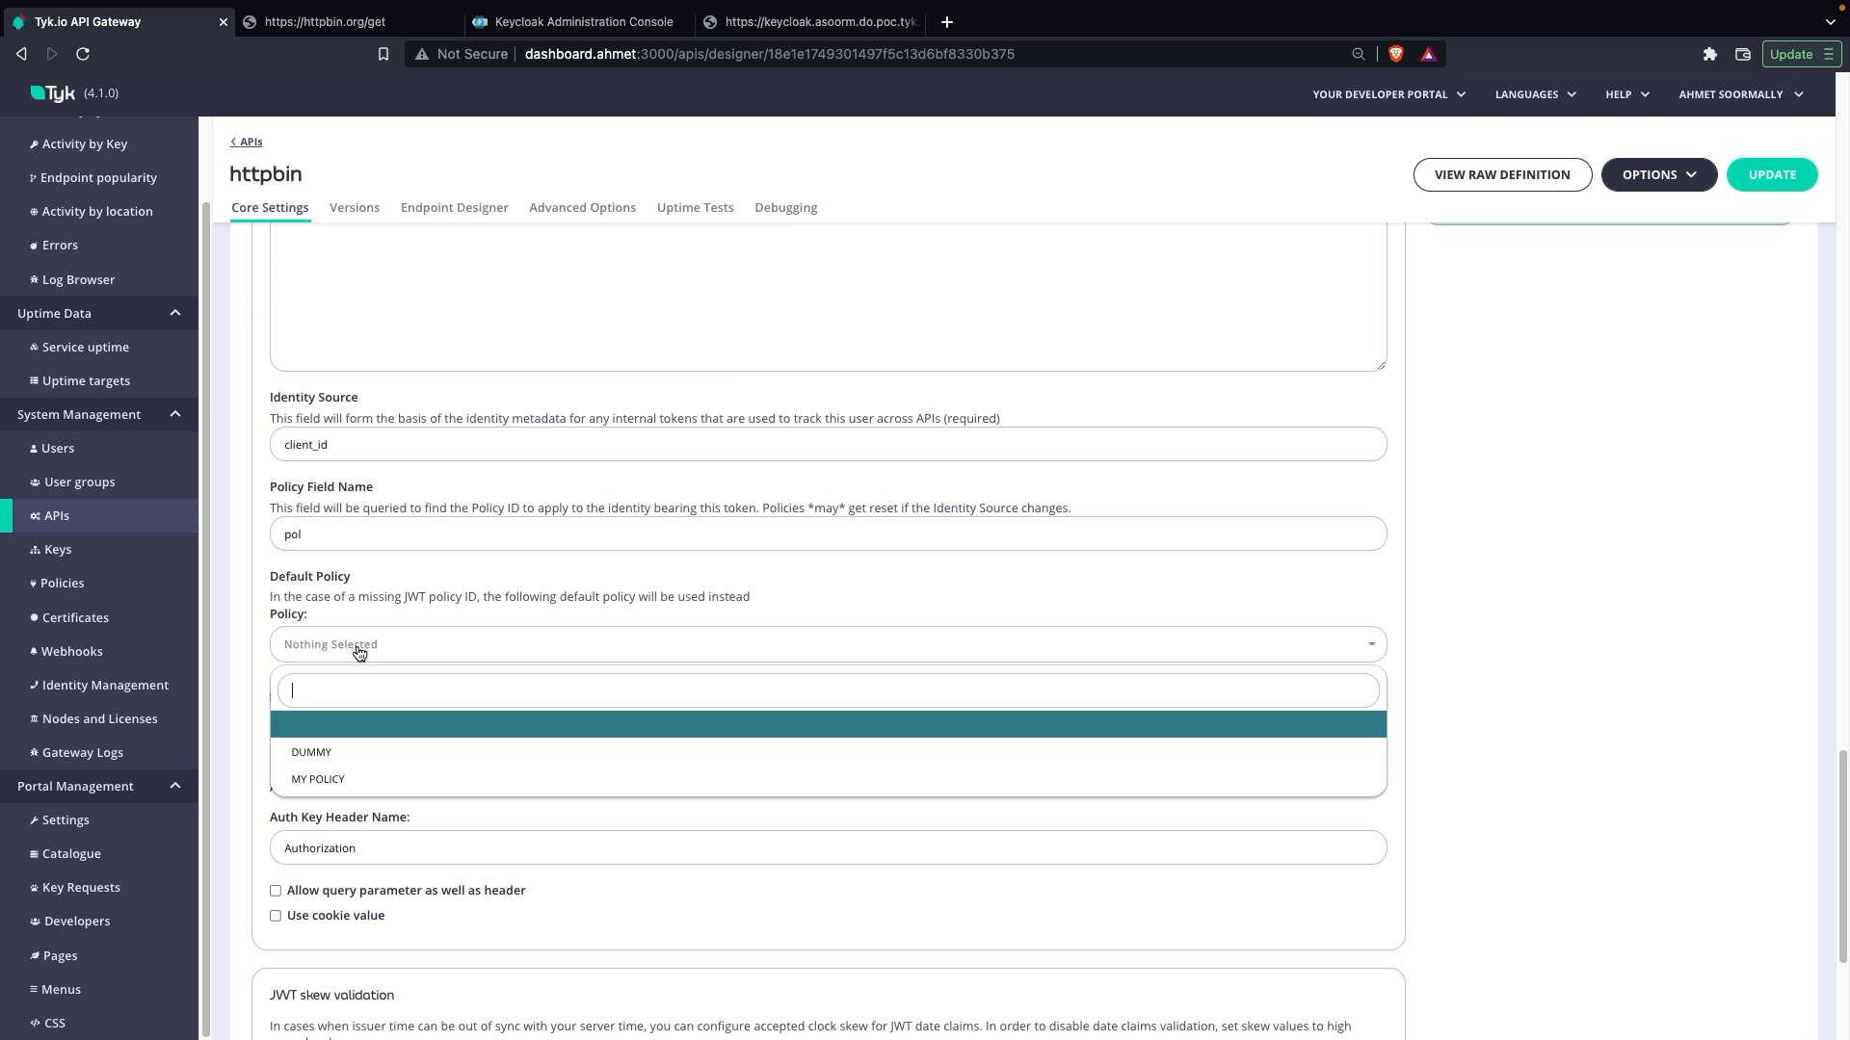
click(311, 779)
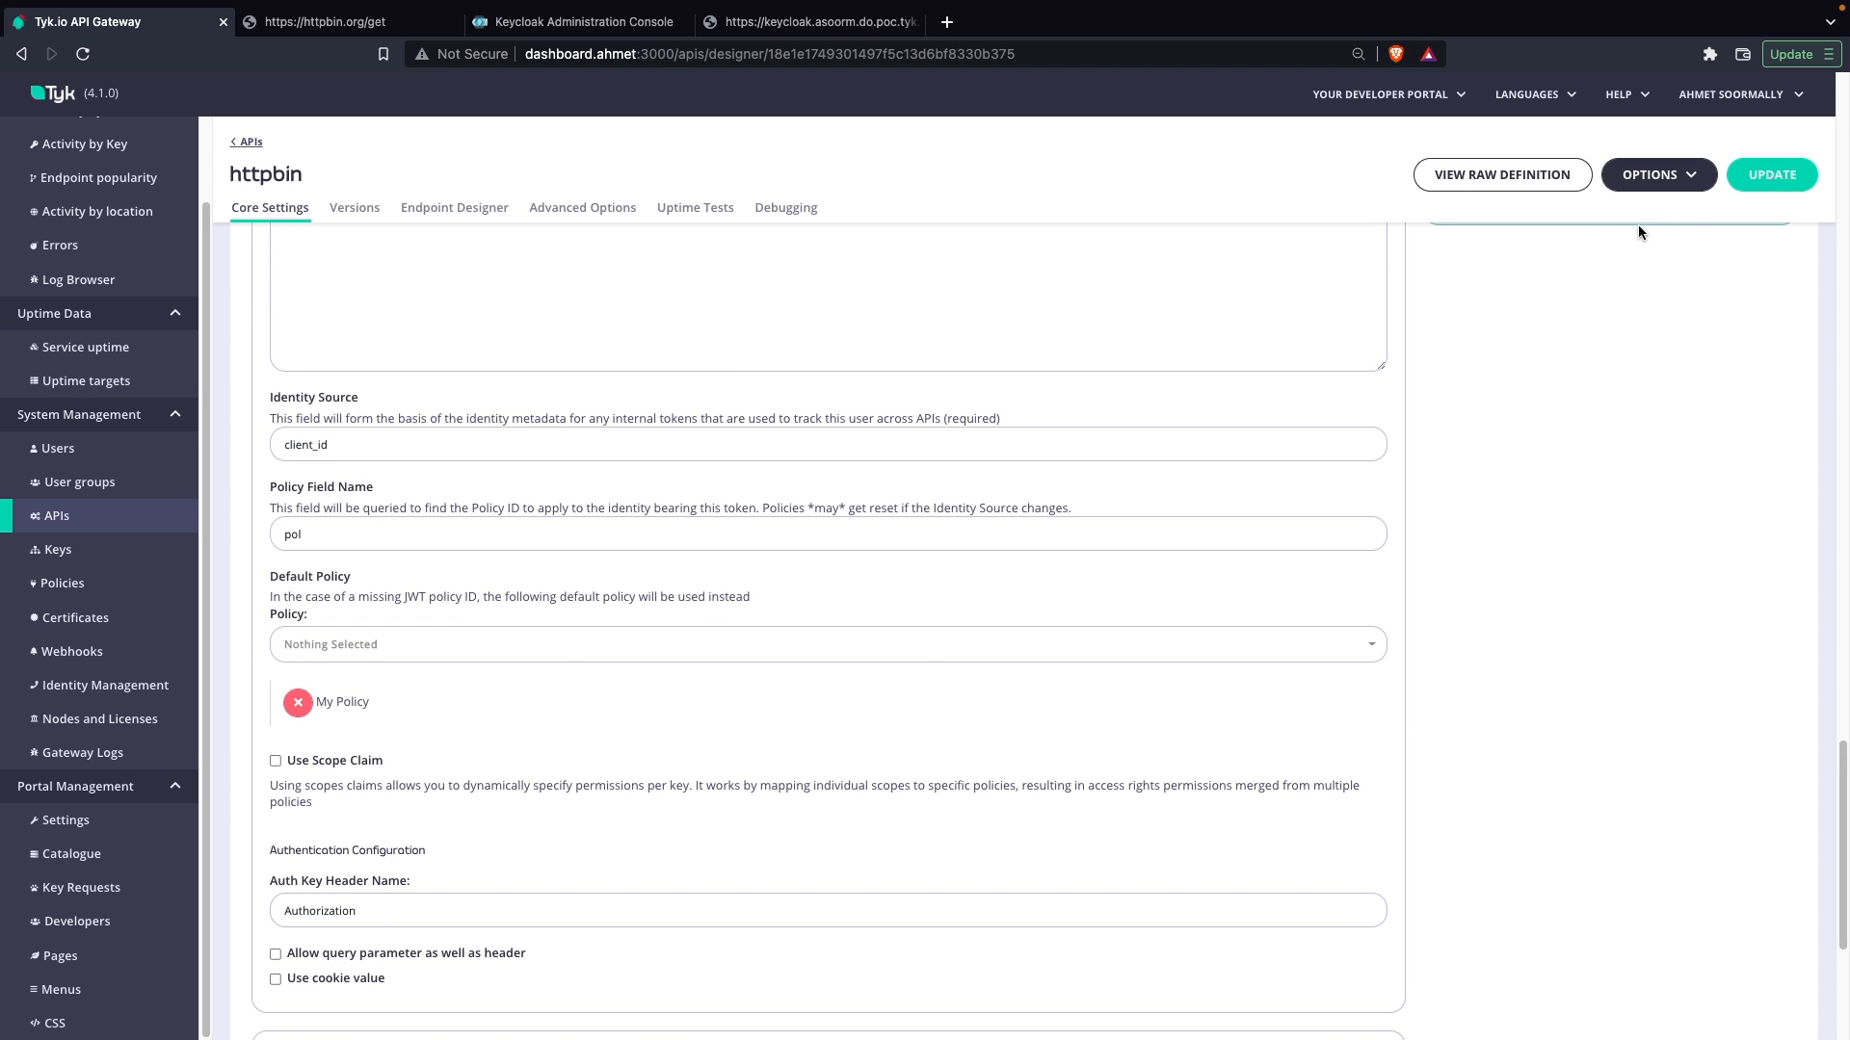
click(1768, 183)
click(1111, 618)
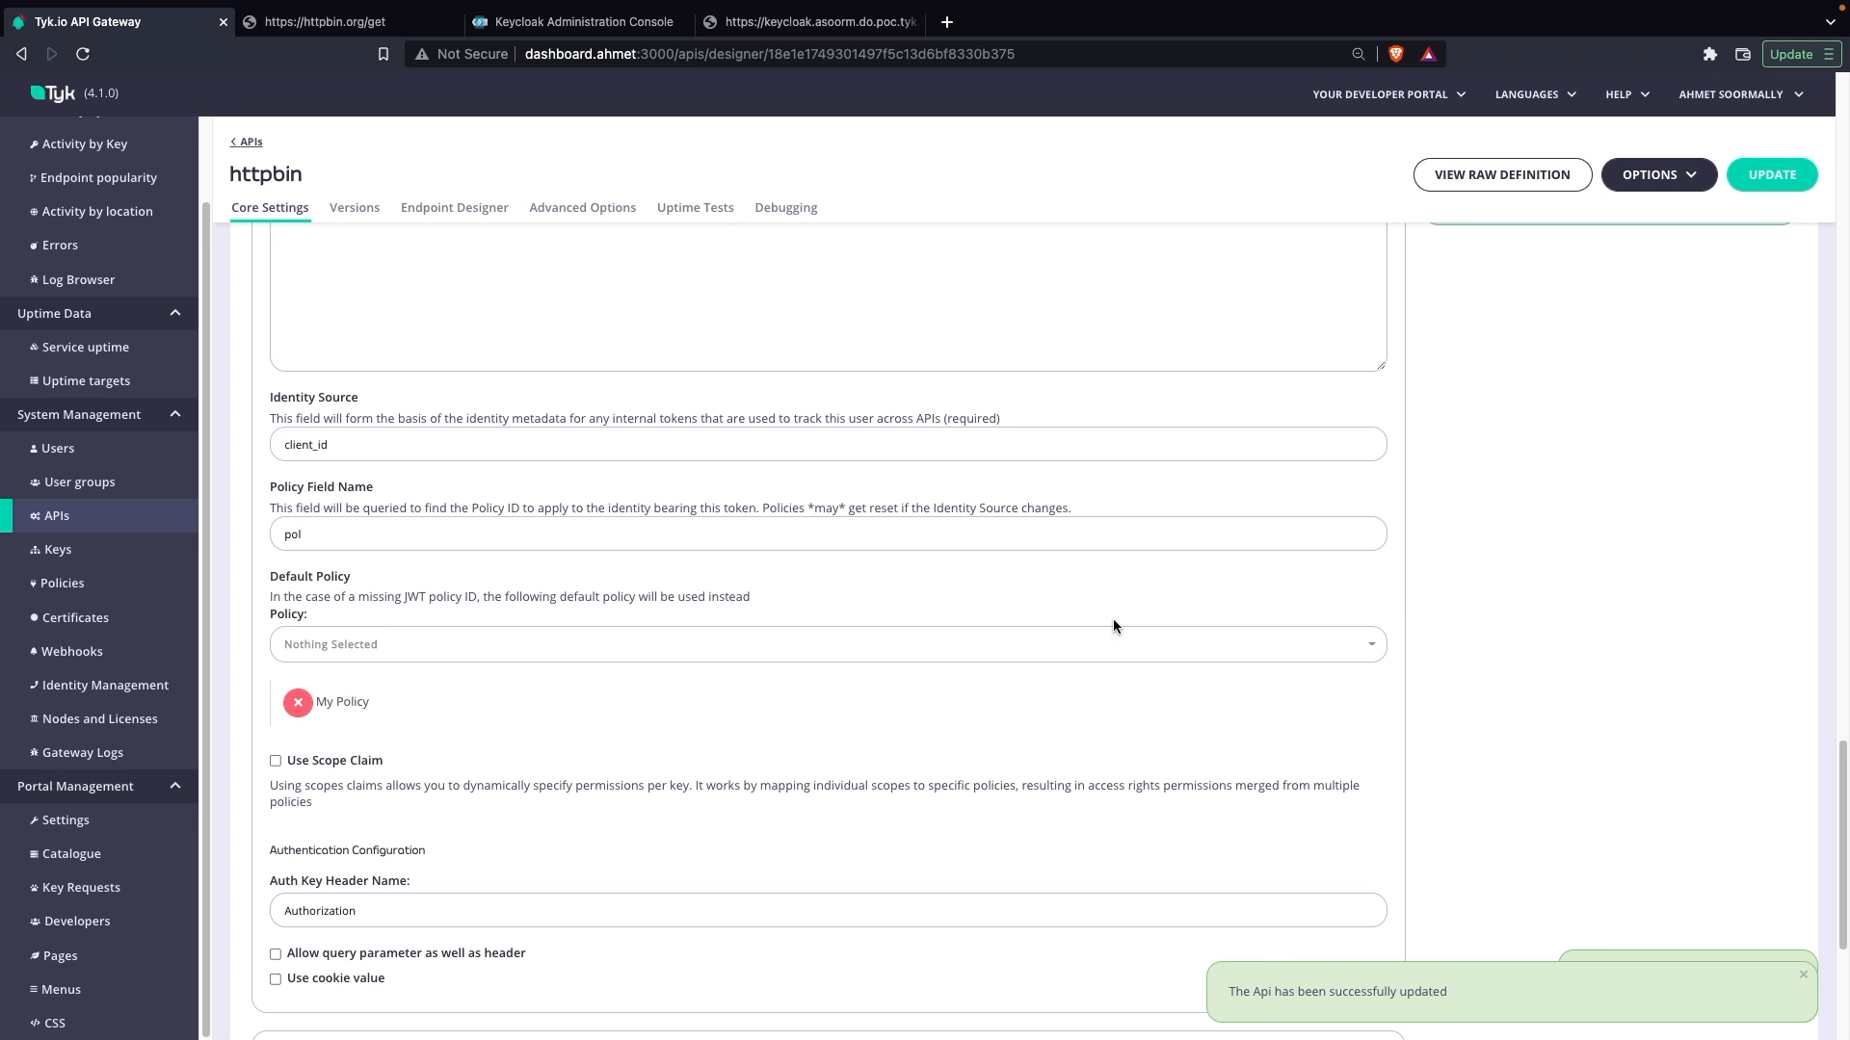
scroll(609, 819, up, 2)
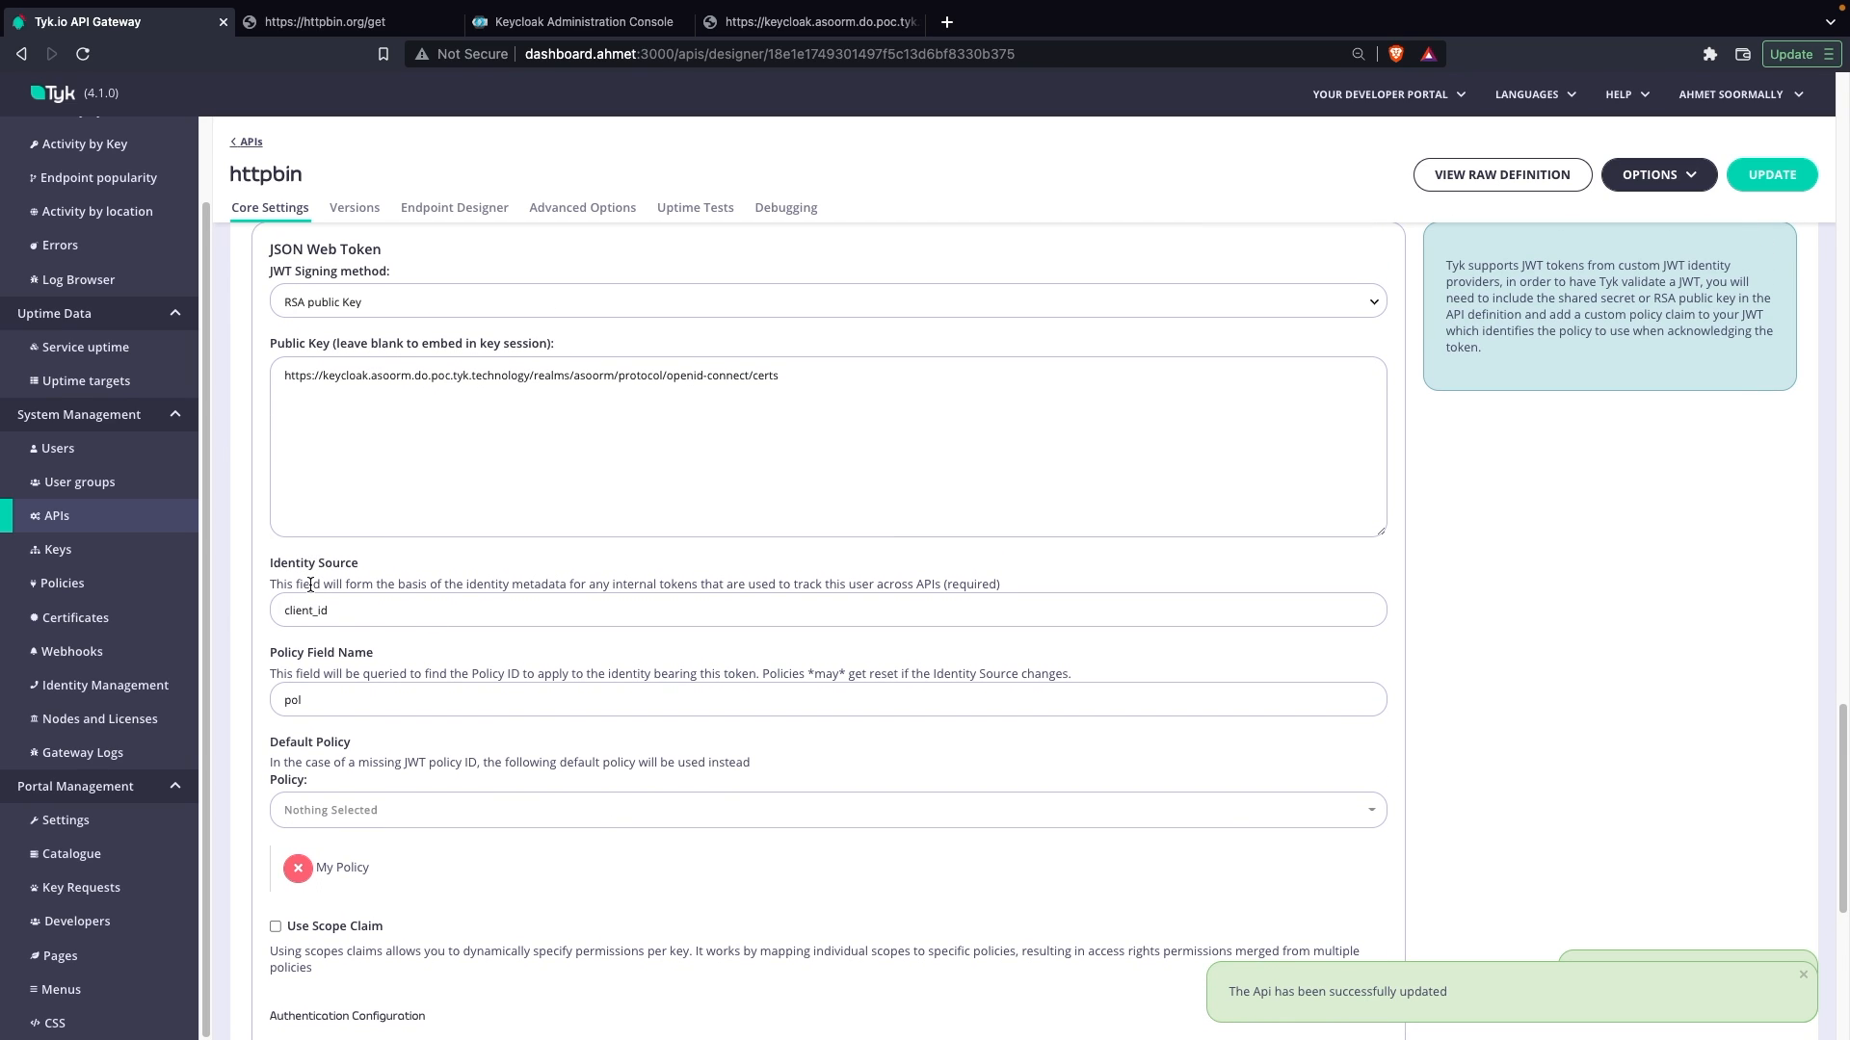
Step: Switch to the Keycloak admin console and begin a new OpenID Connect client with the client ID test, continuing to its capability configuration
click(563, 23)
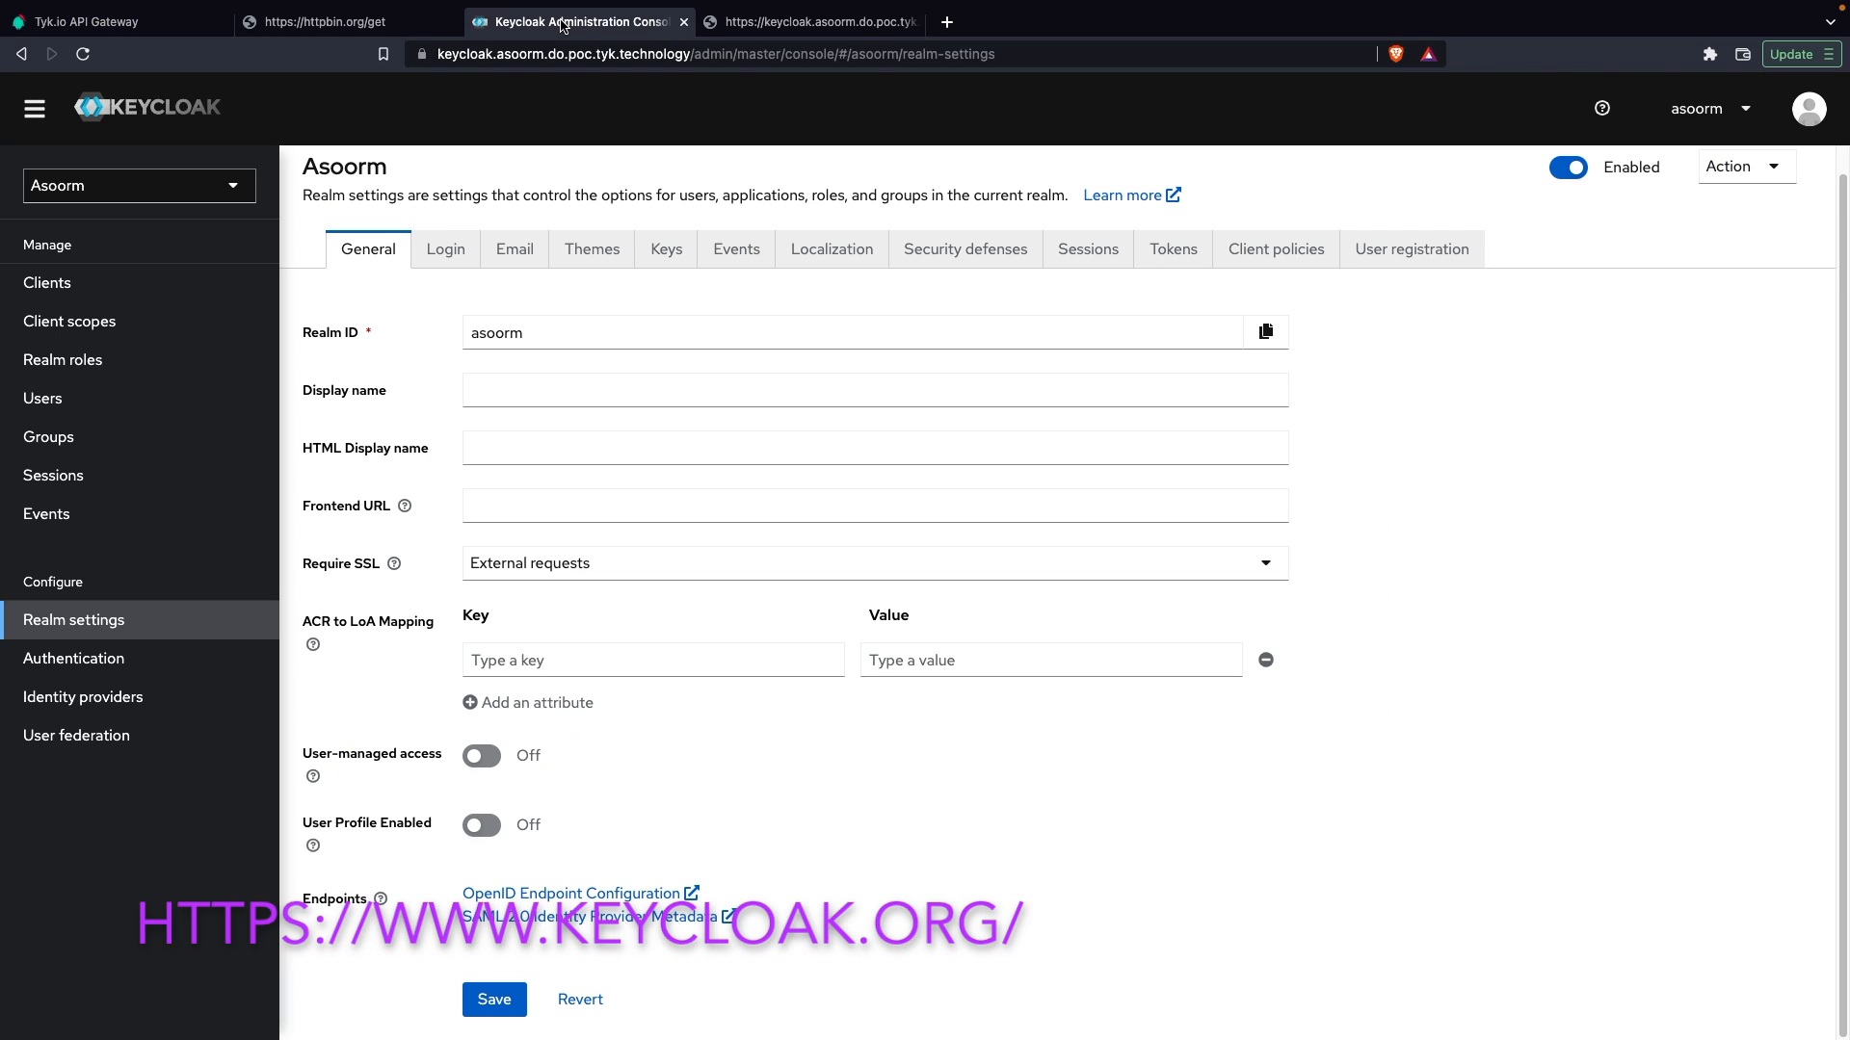
click(35, 286)
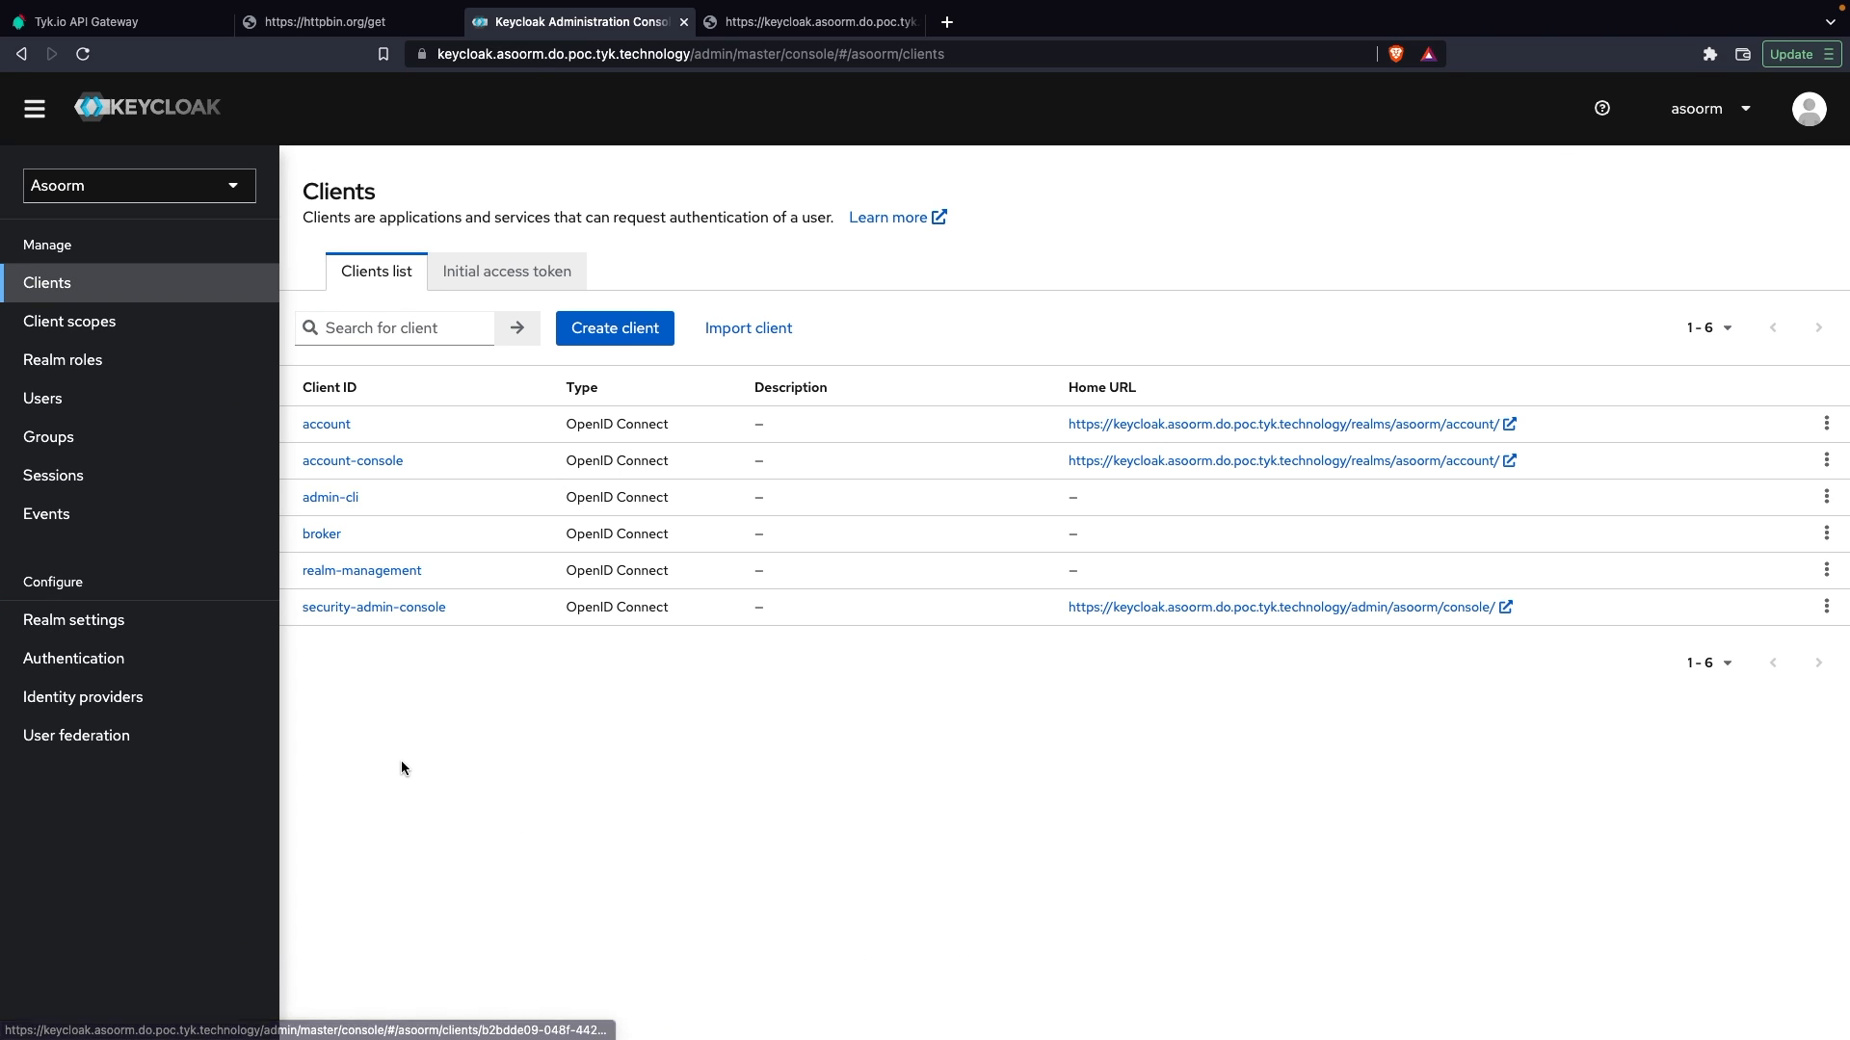
click(616, 329)
click(781, 395)
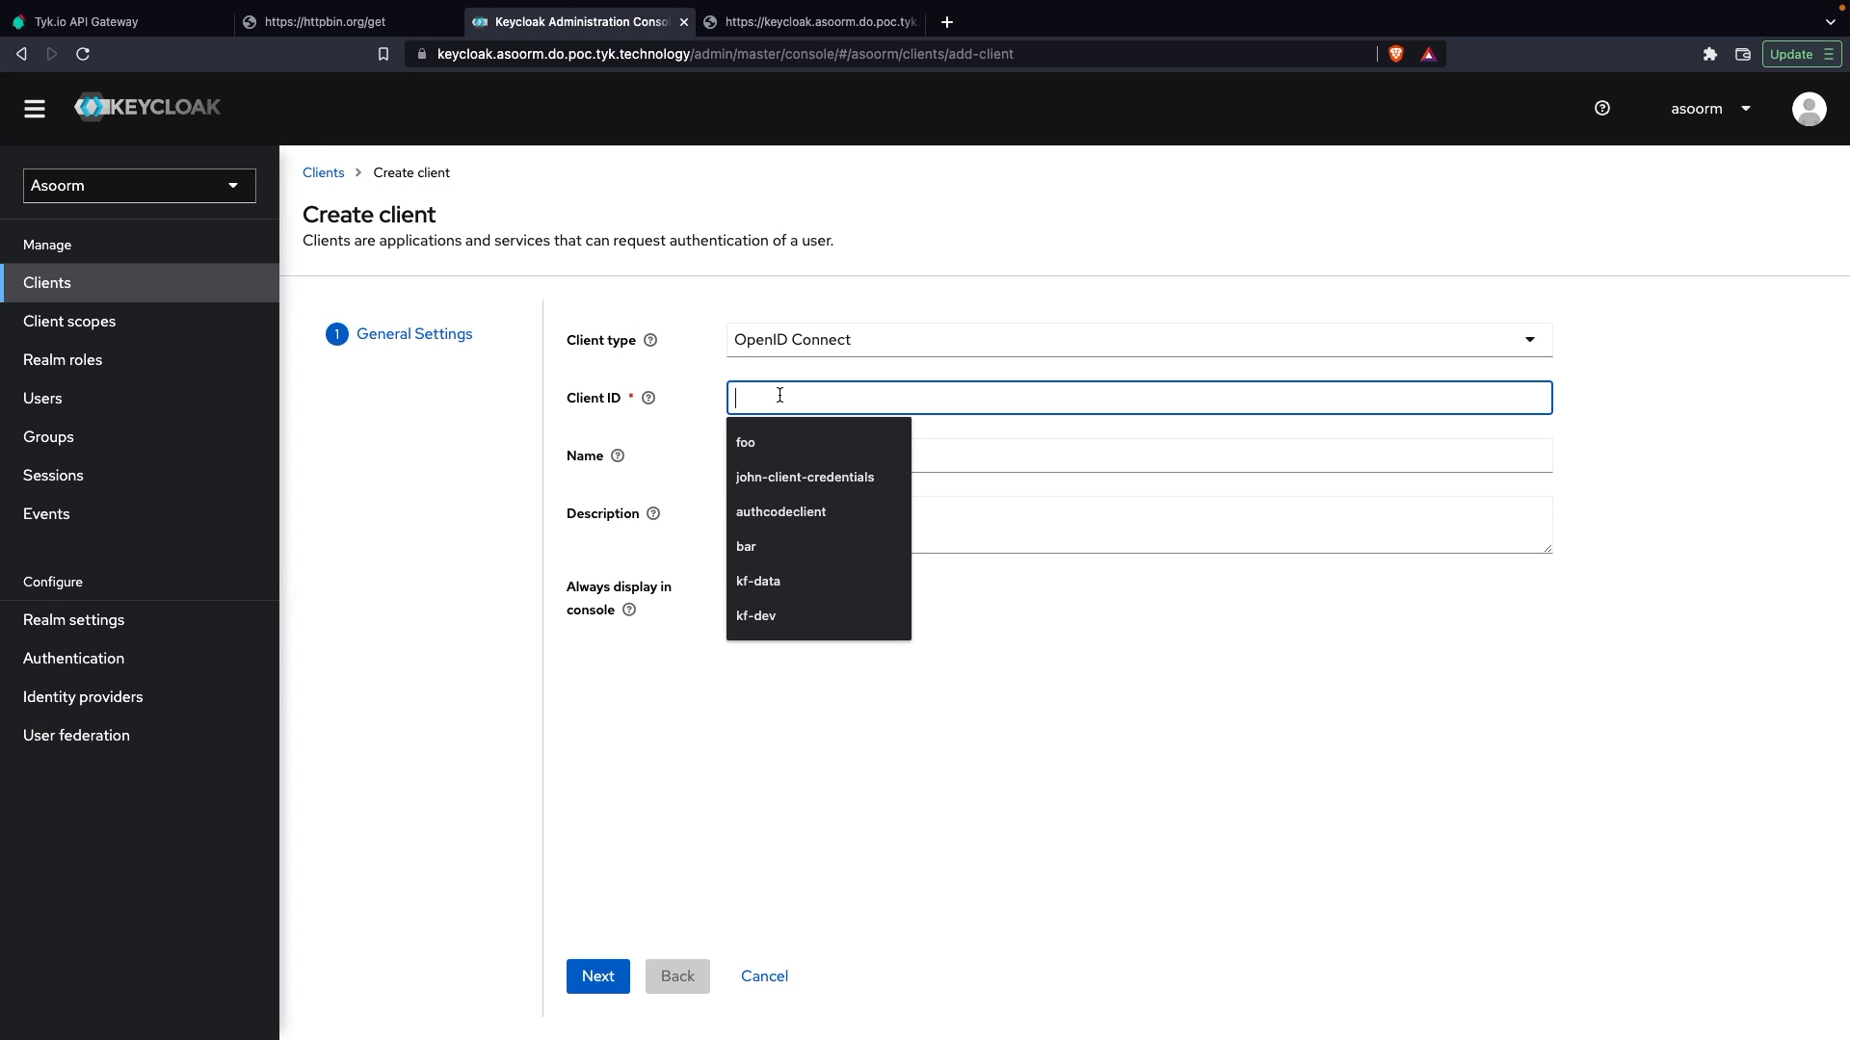
text(test)
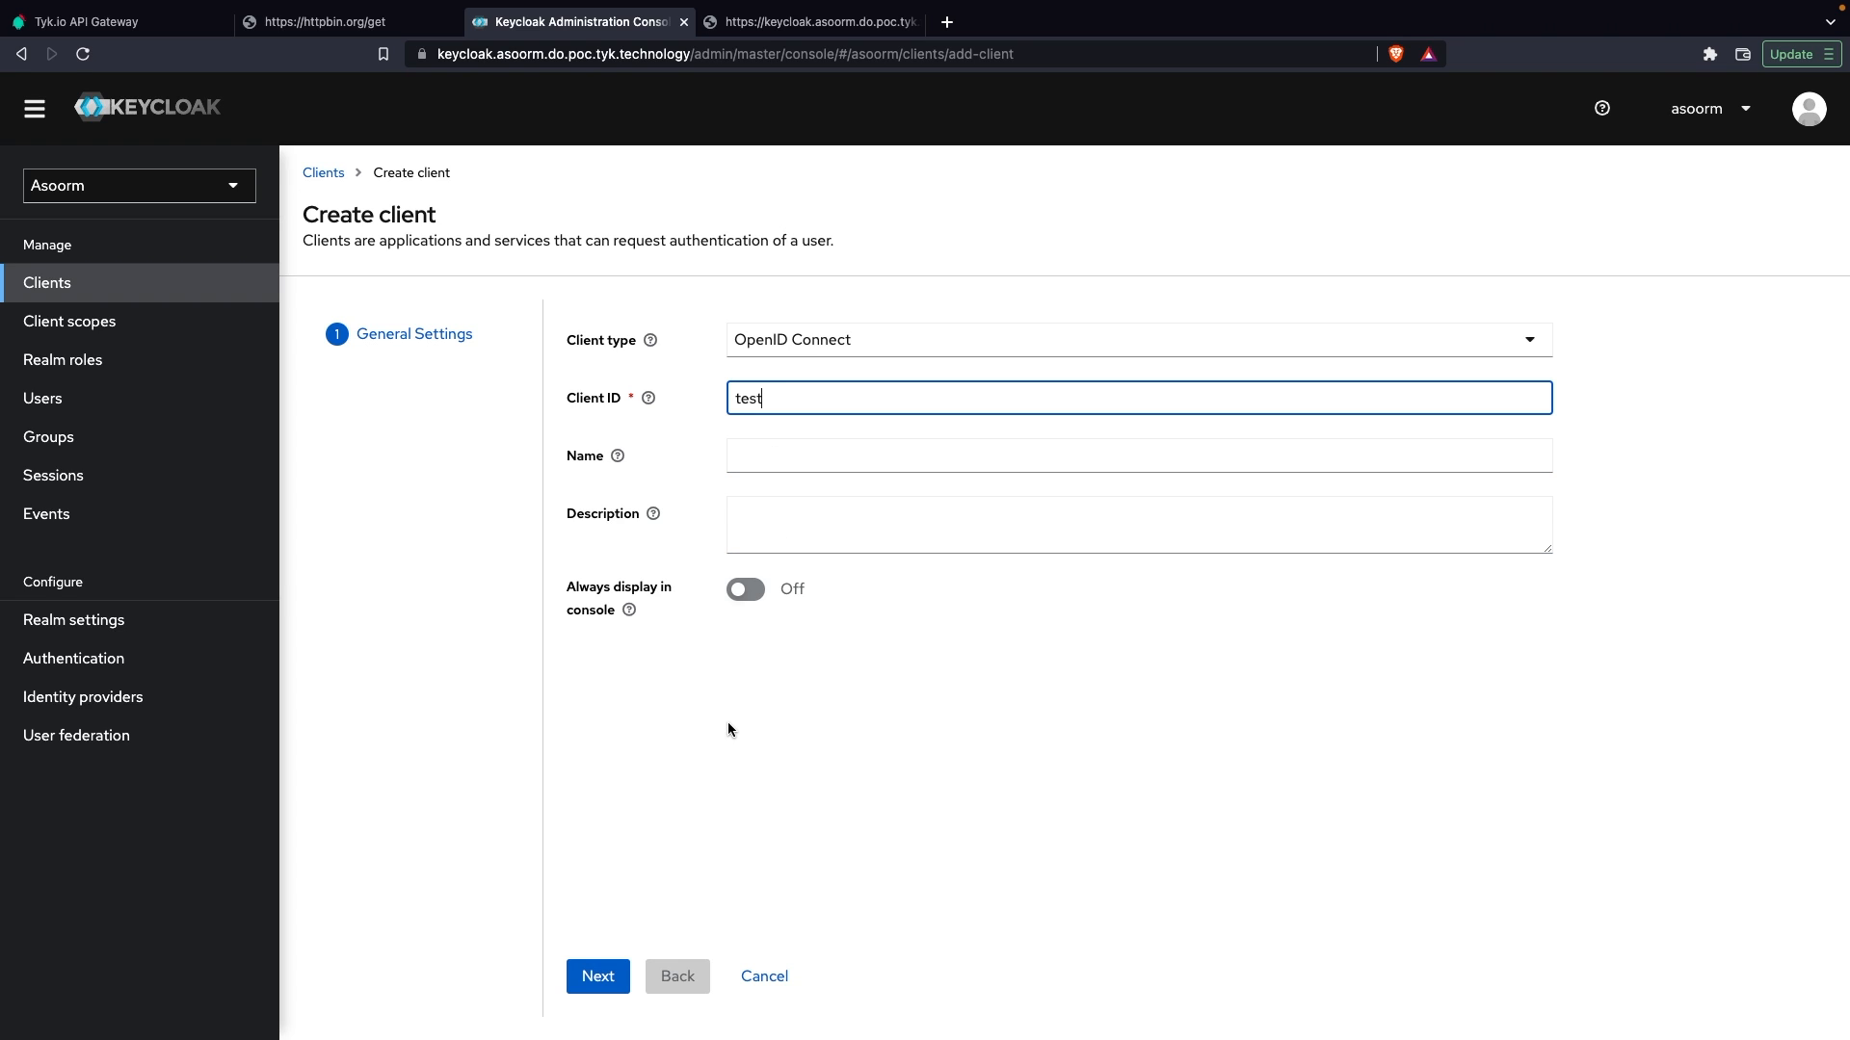
click(592, 976)
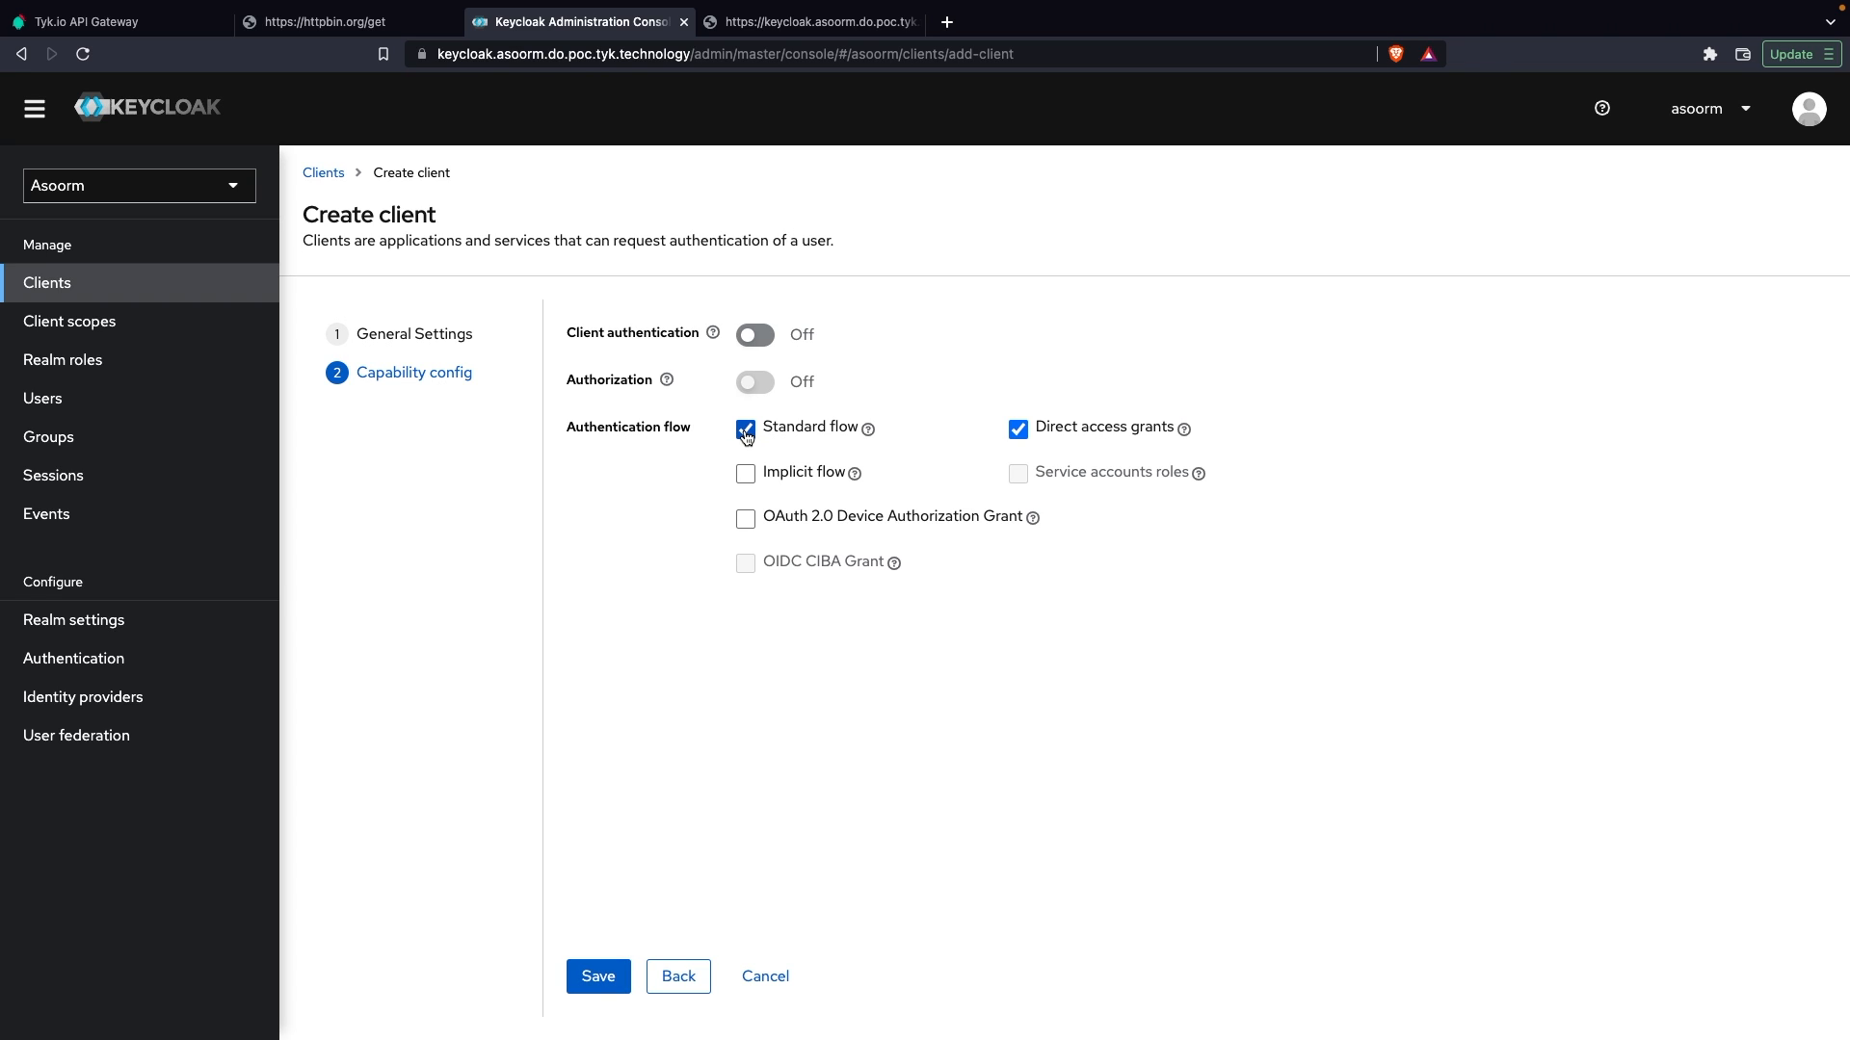
Step: Disable Standard flow for the new client and read the help text for Service accounts roles
click(746, 434)
click(1019, 429)
click(1018, 430)
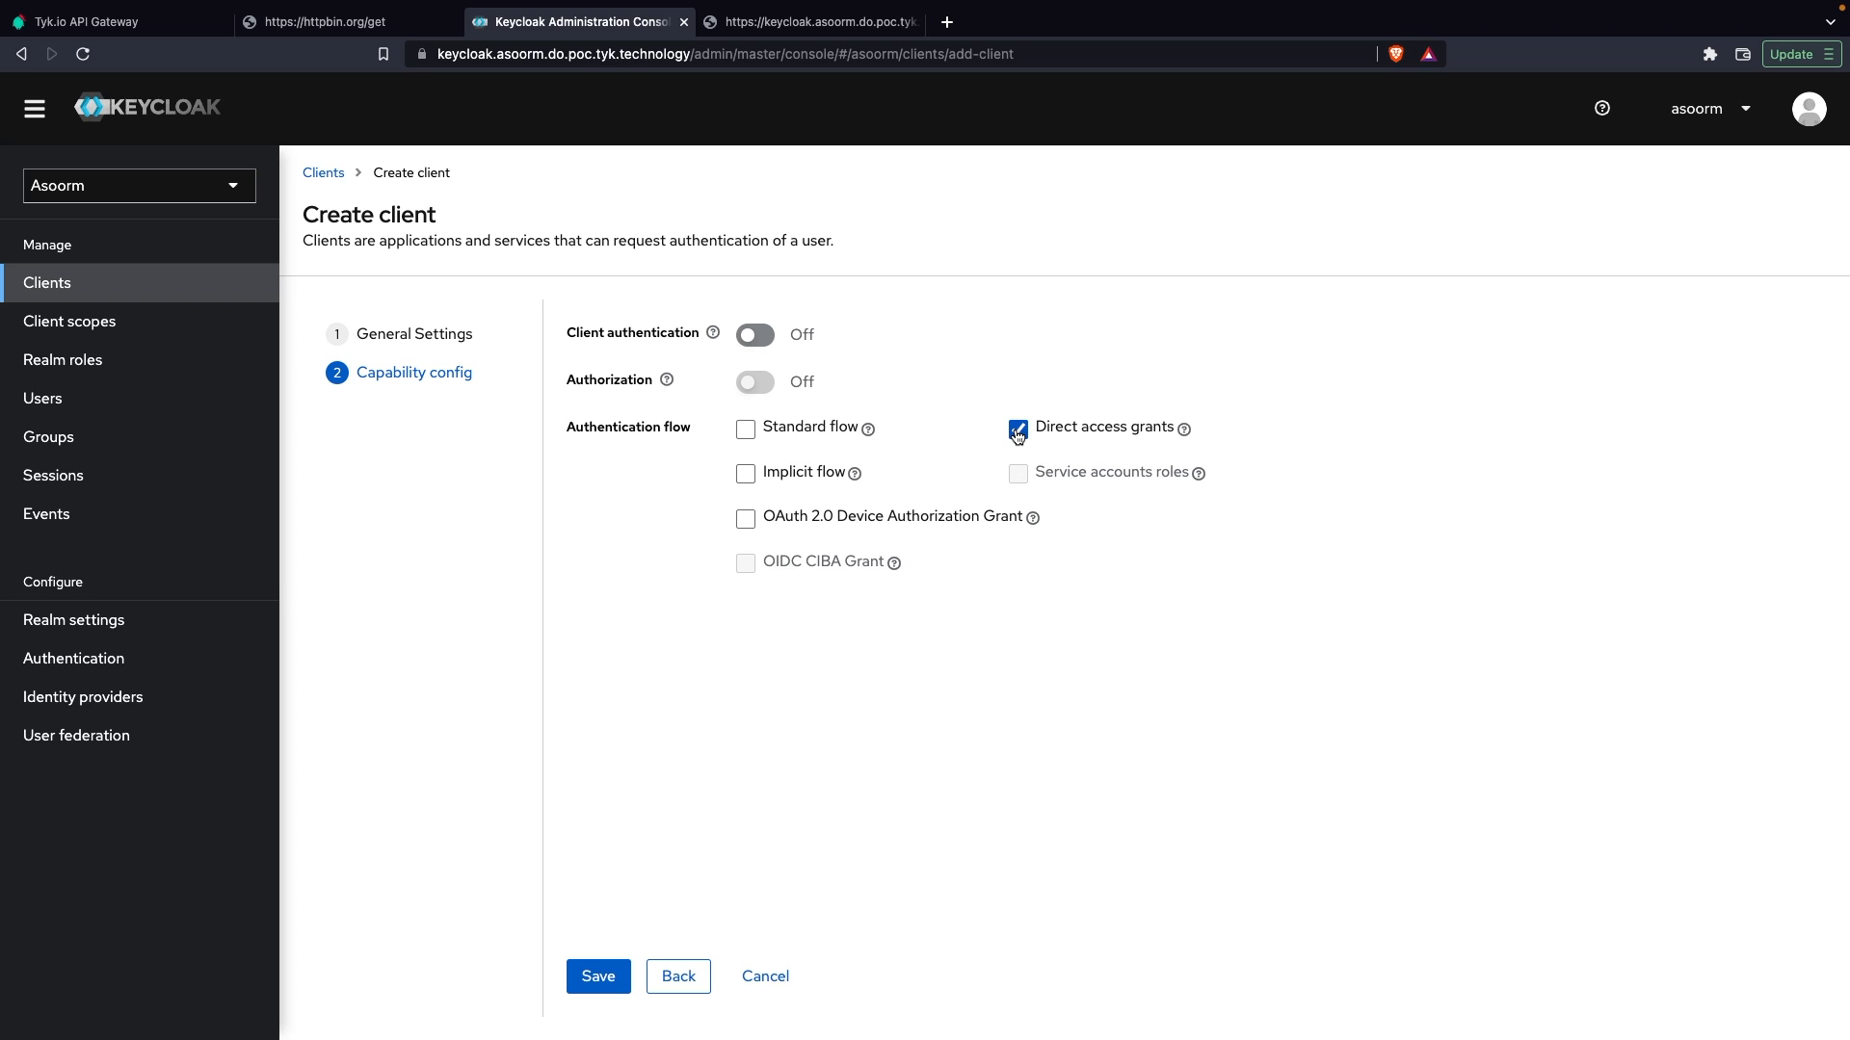
click(1197, 476)
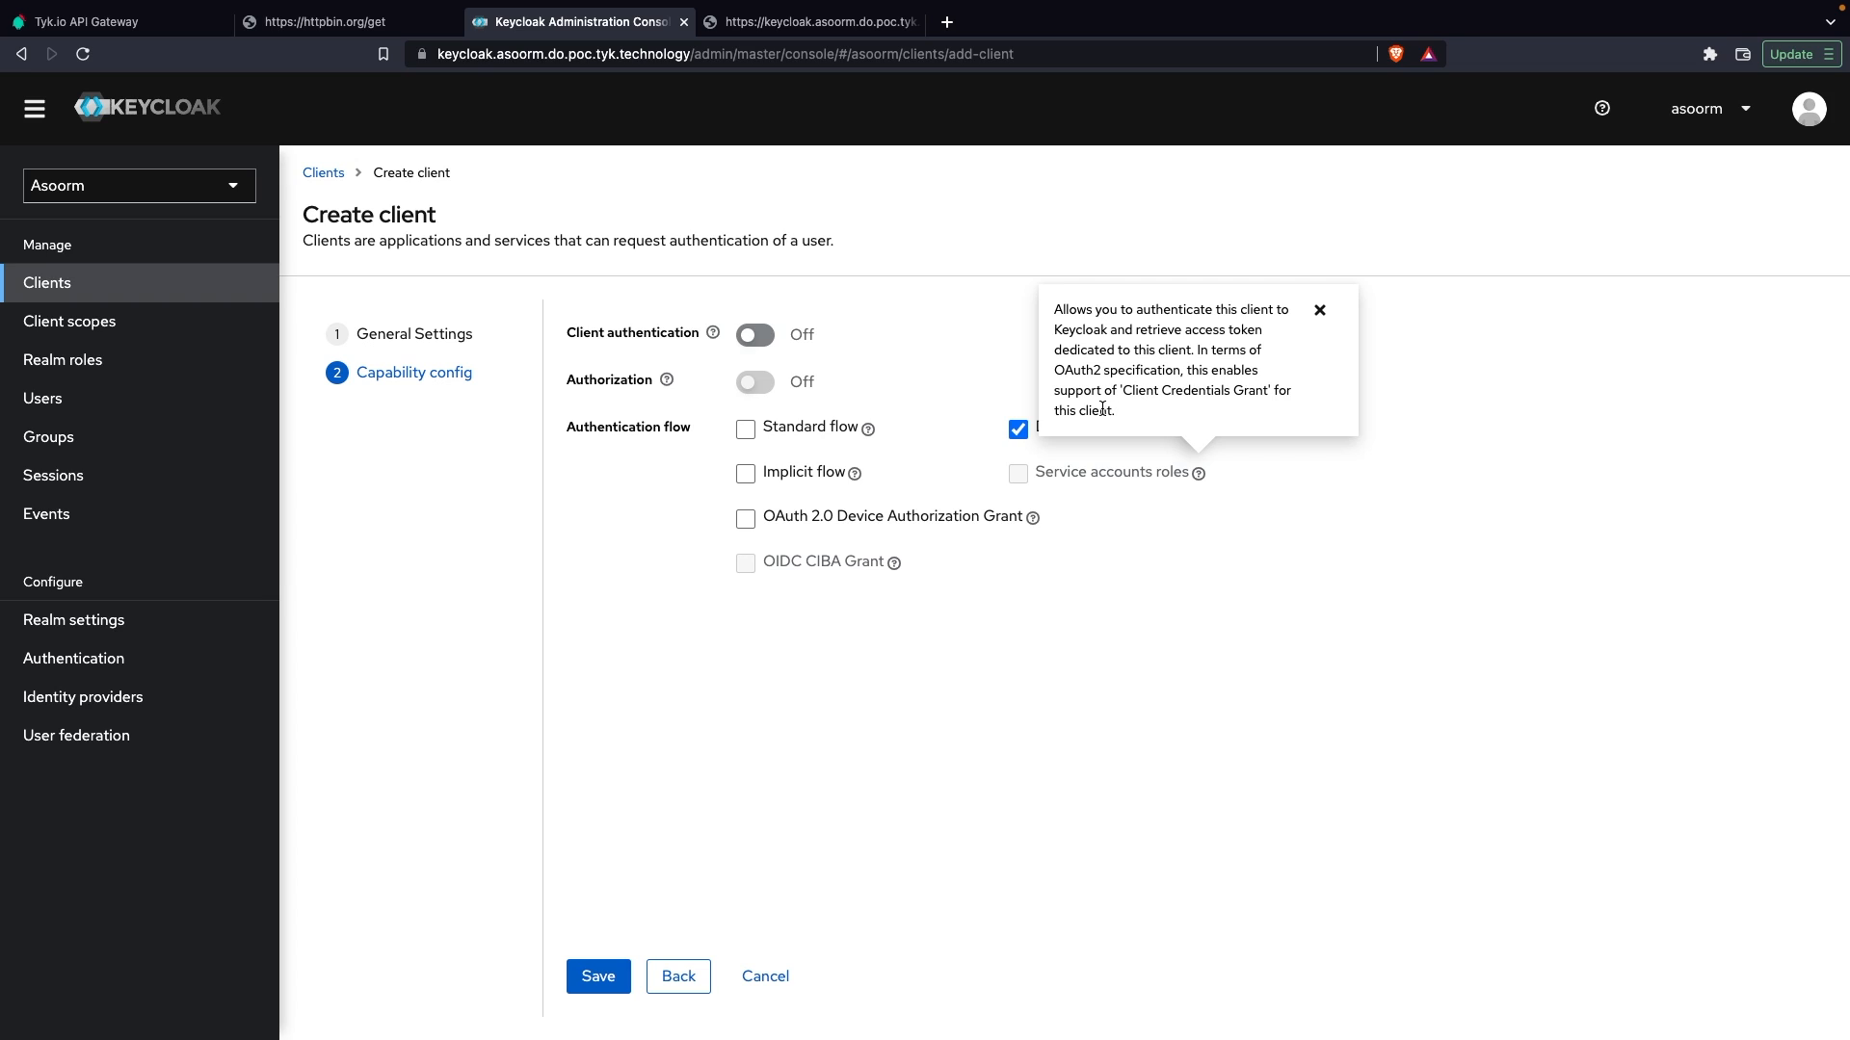
click(628, 537)
Step: Enable client authentication and Service accounts roles, disable Direct access grants, and save the new client
click(754, 335)
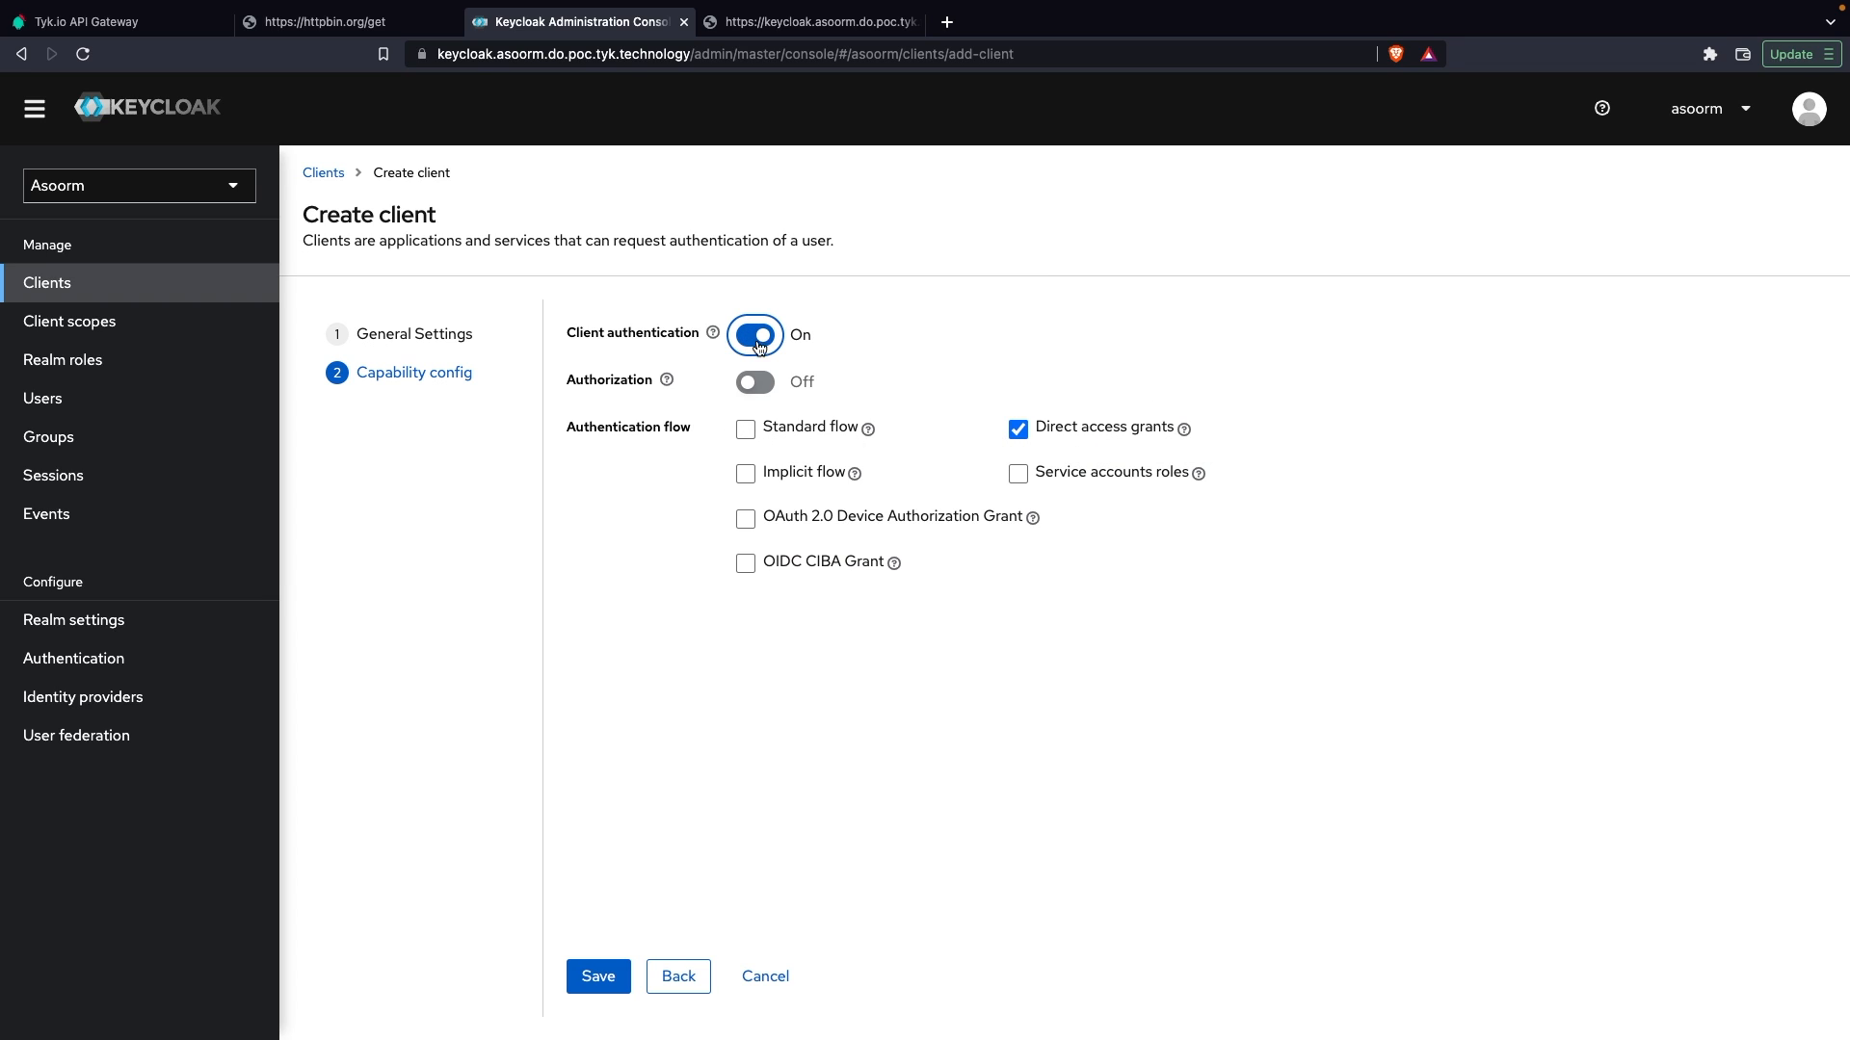
click(1019, 475)
click(1017, 430)
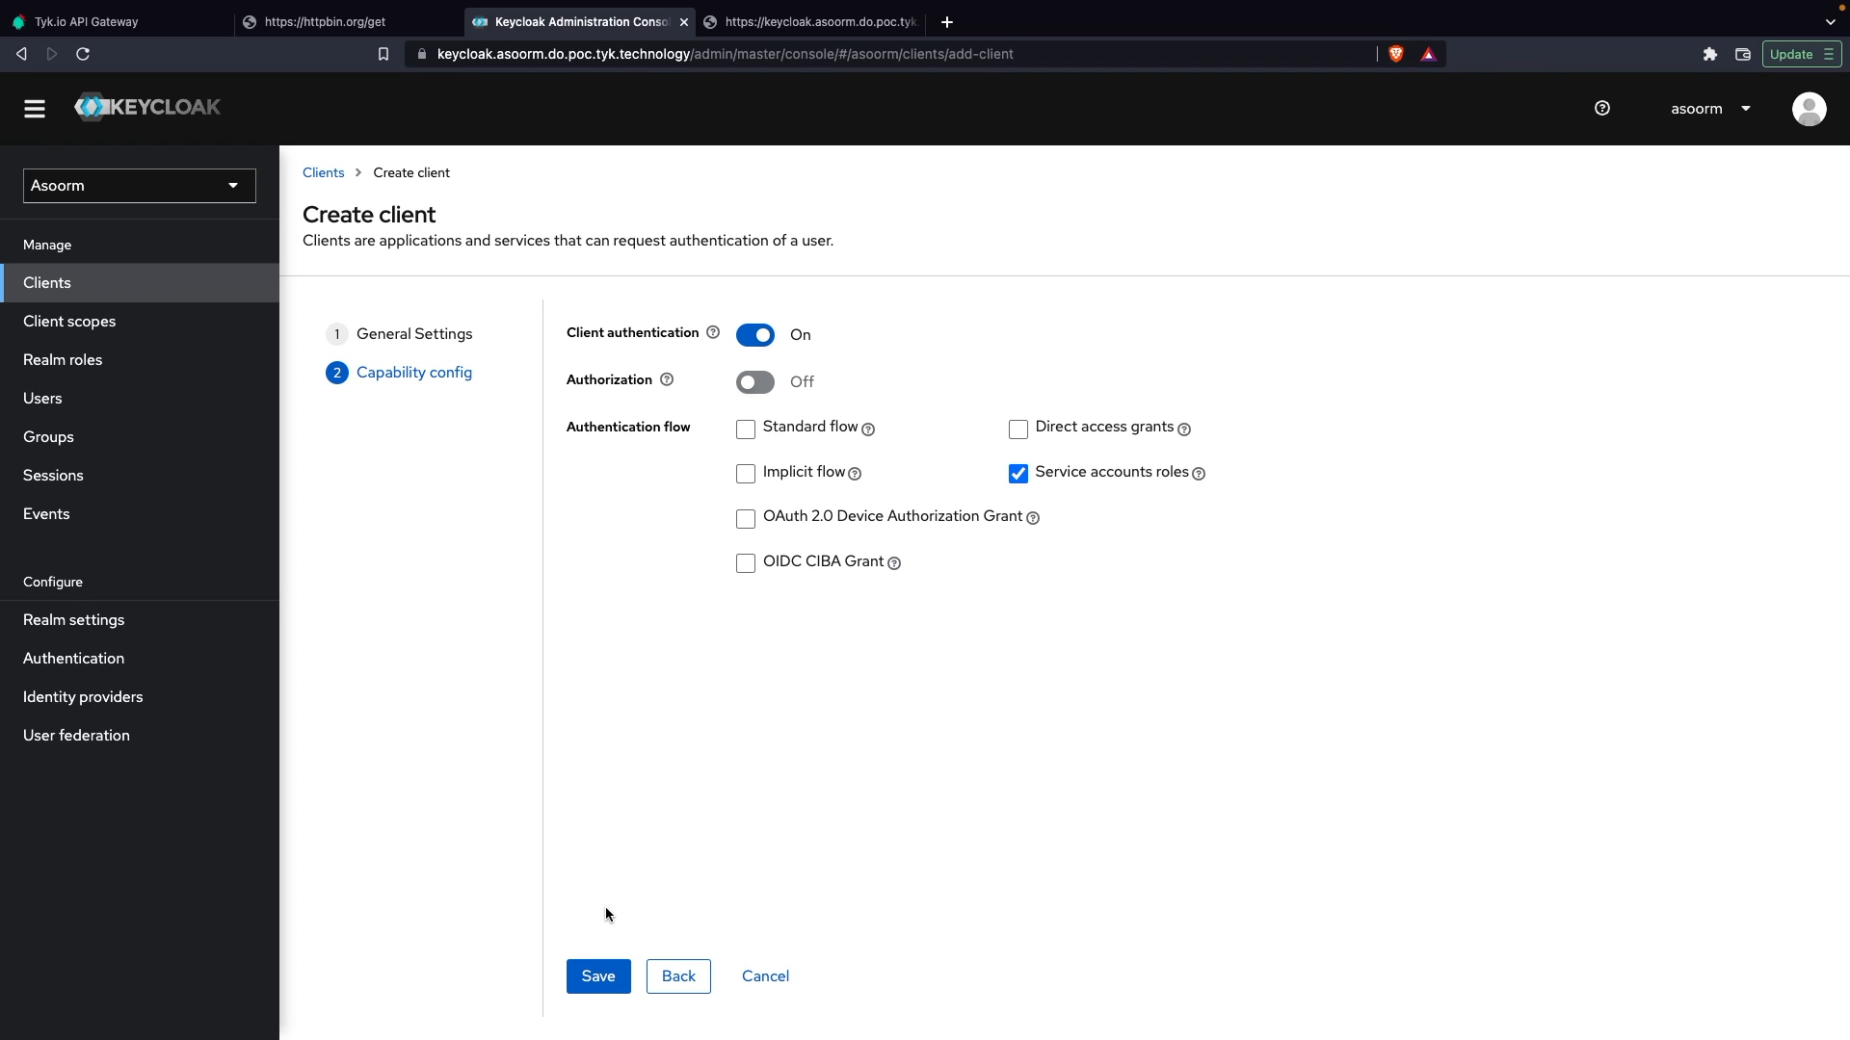
click(598, 977)
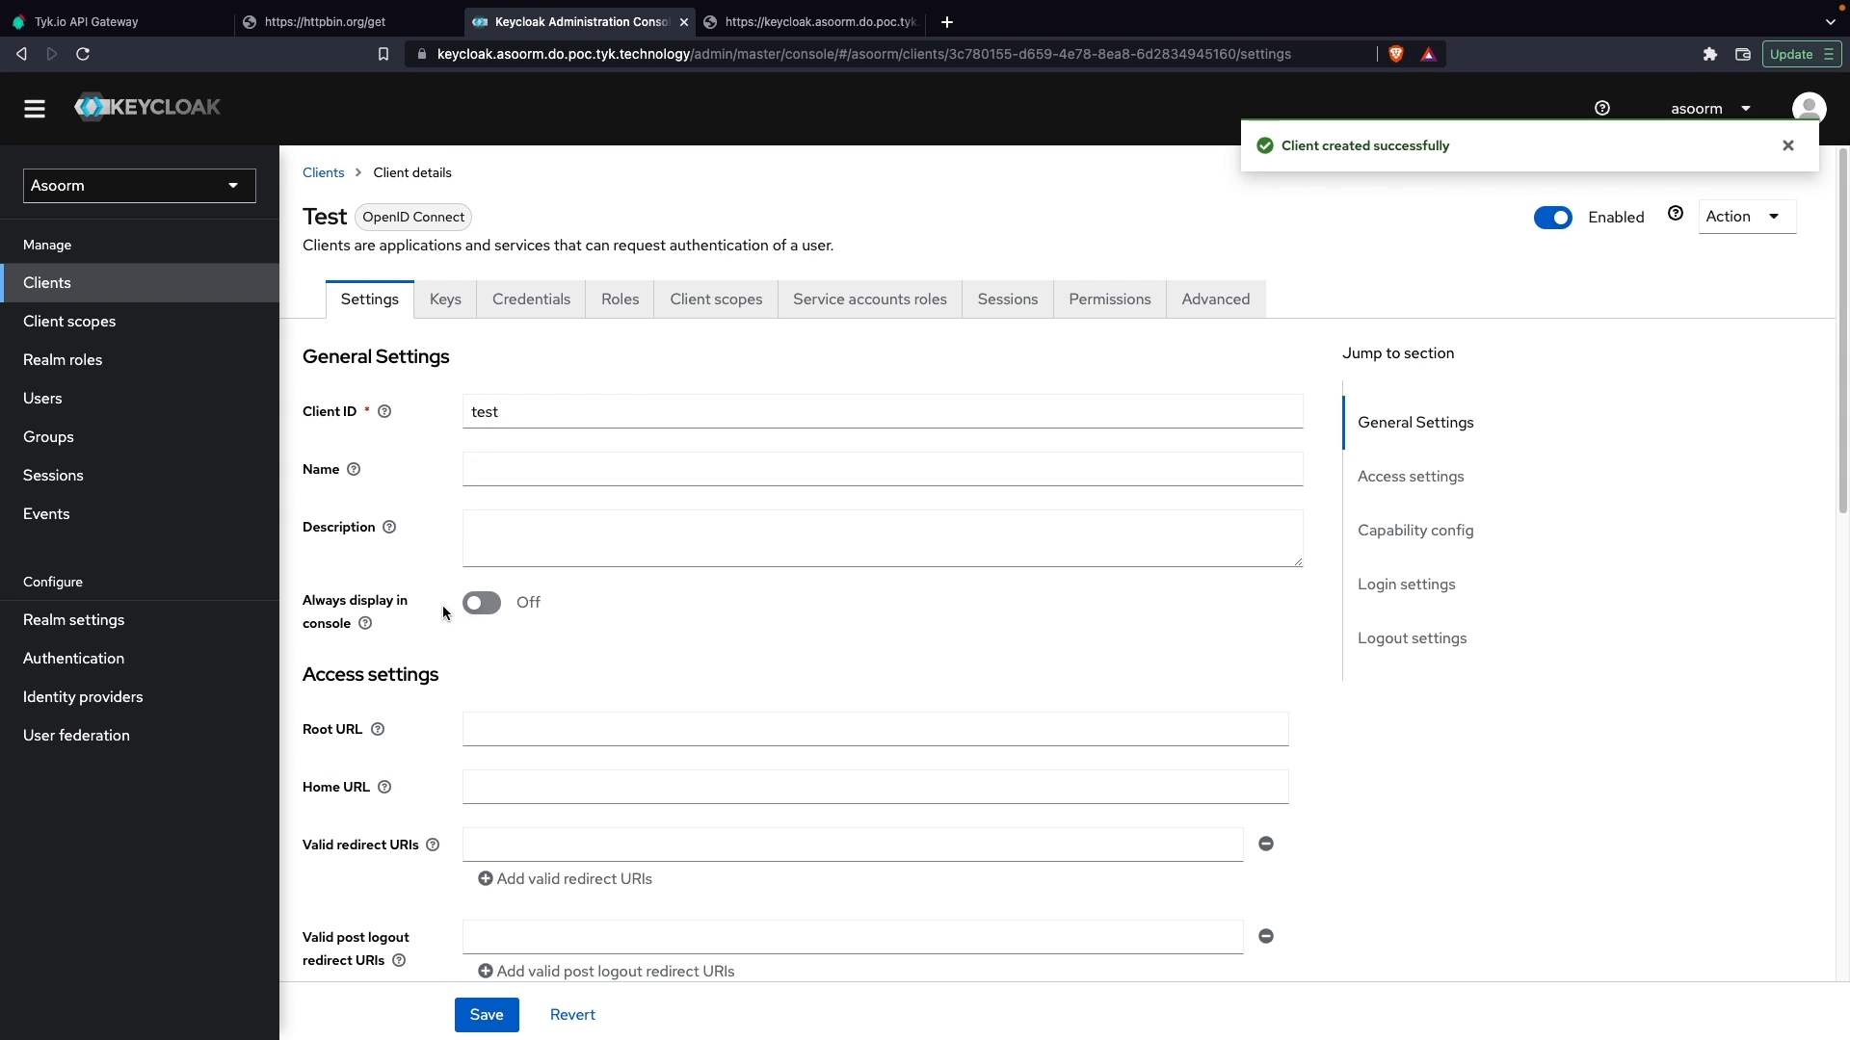
scroll(440, 623, down, 15)
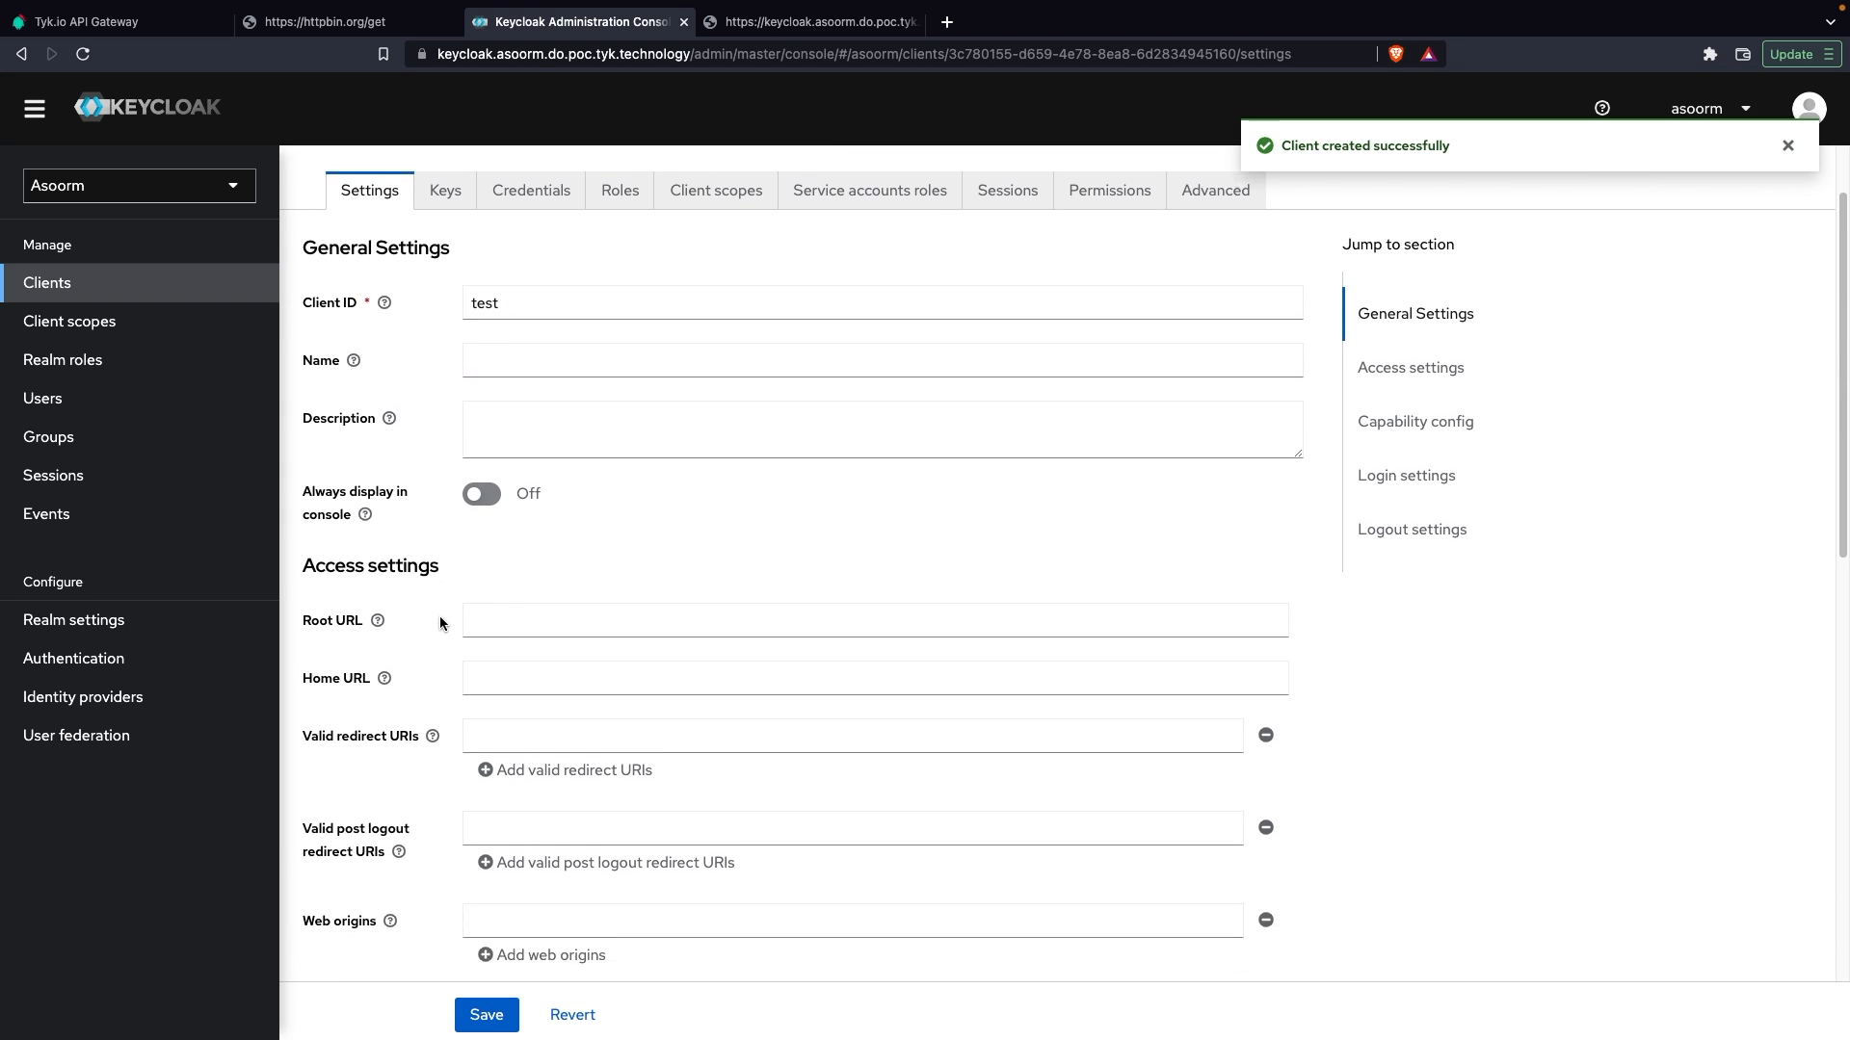
Step: Open the test client's credentials and reveal its client secret
scroll(440, 623, up, 15)
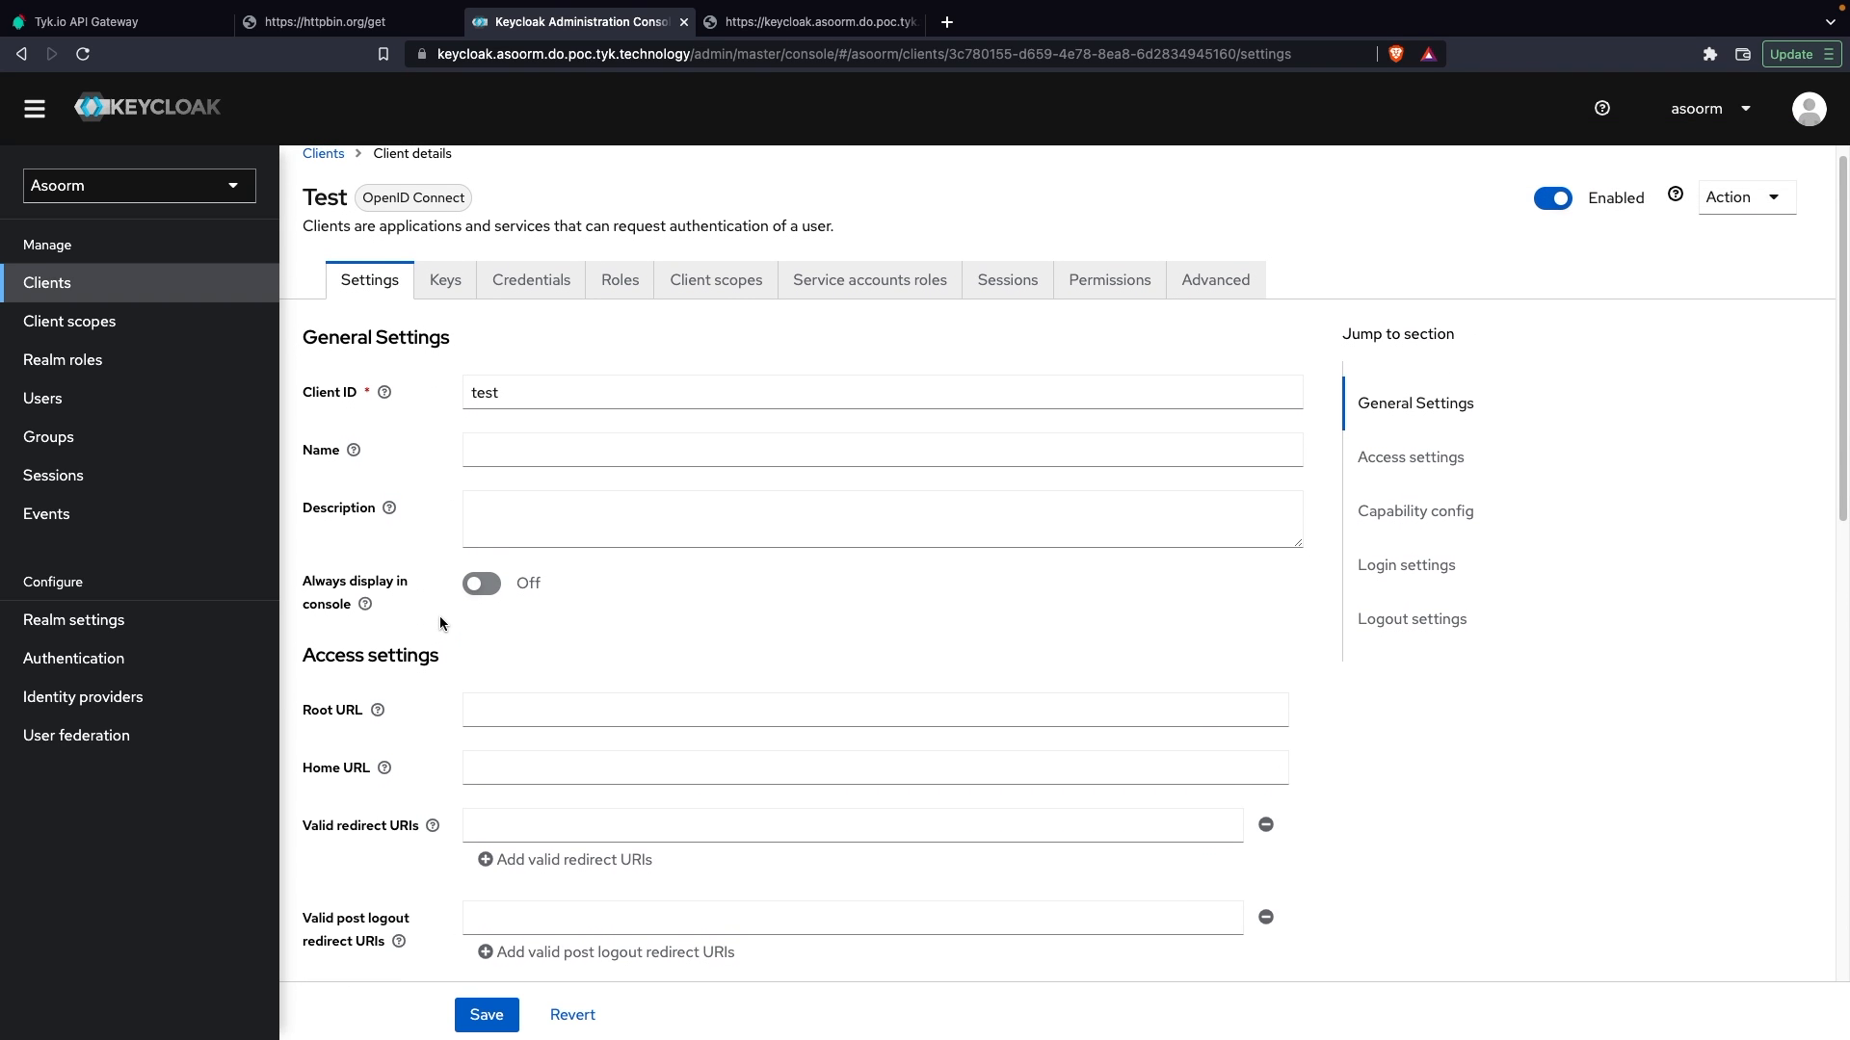
click(439, 298)
click(491, 303)
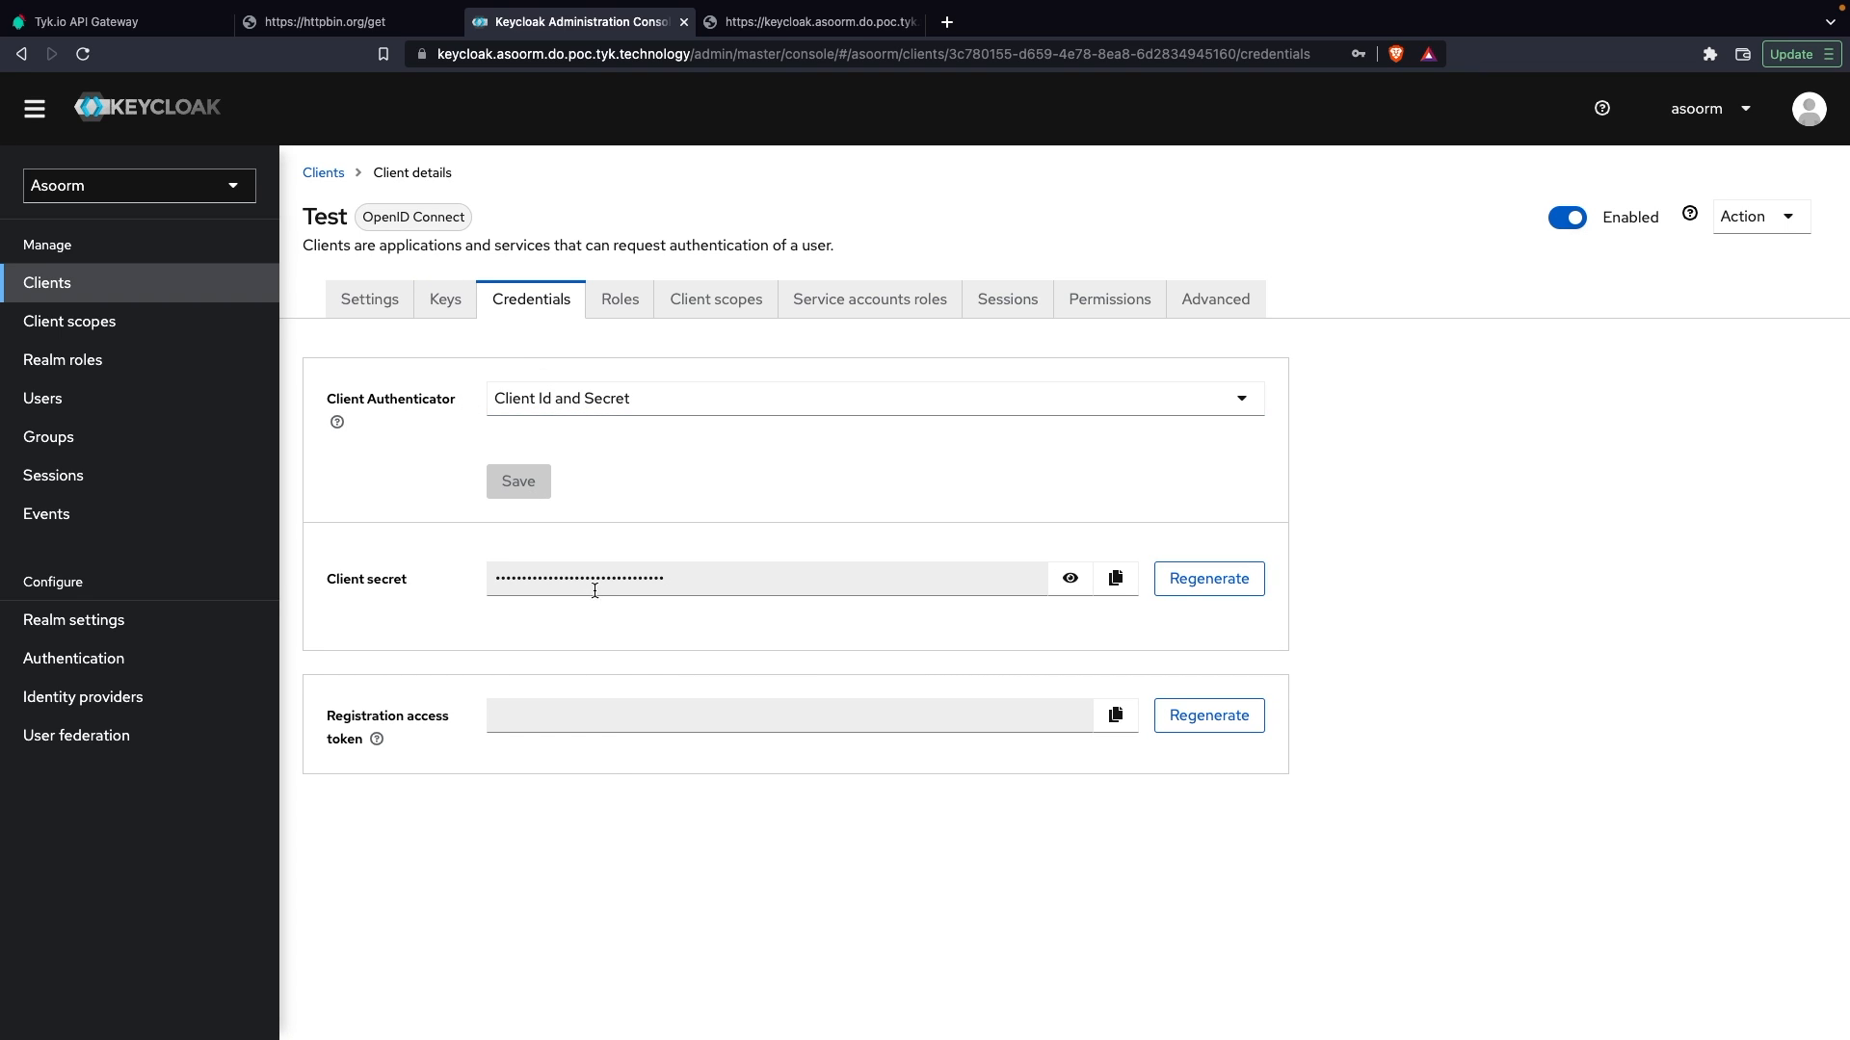
click(1069, 579)
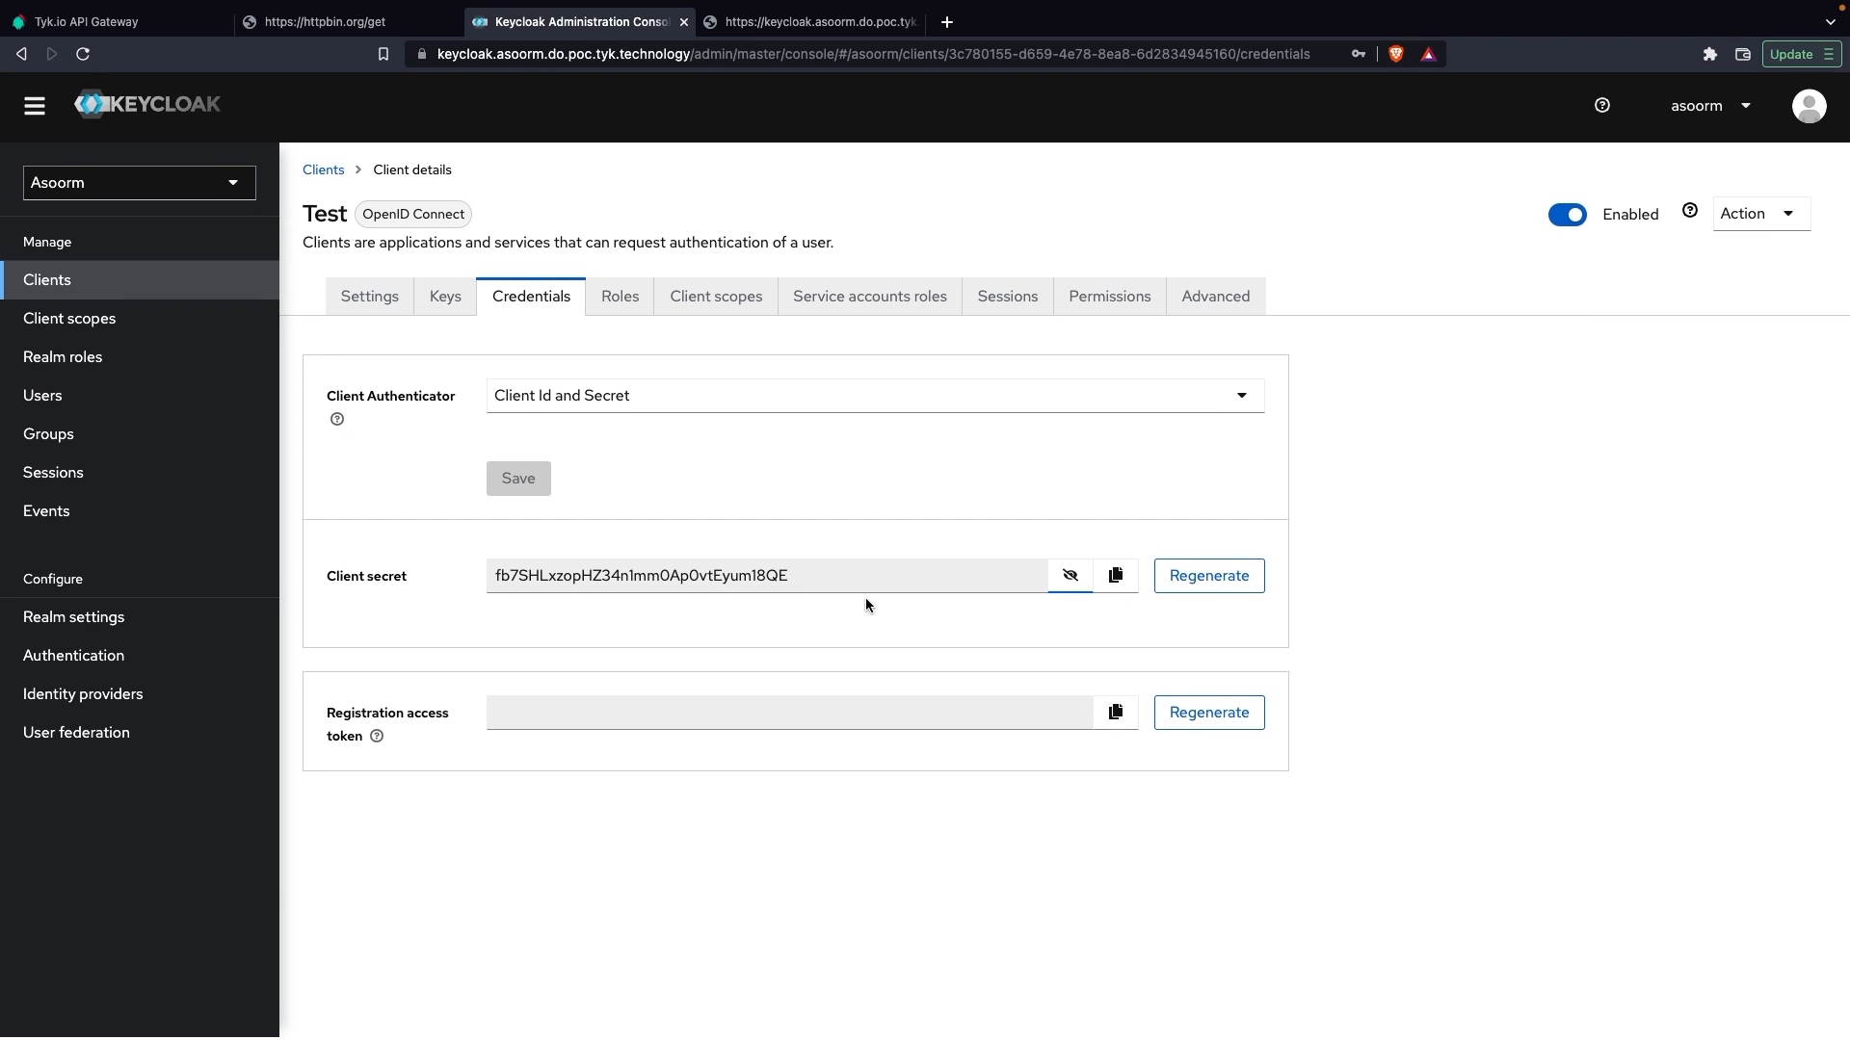
Step: Check the test client's capability configuration, save its settings, and return to its credentials
click(369, 299)
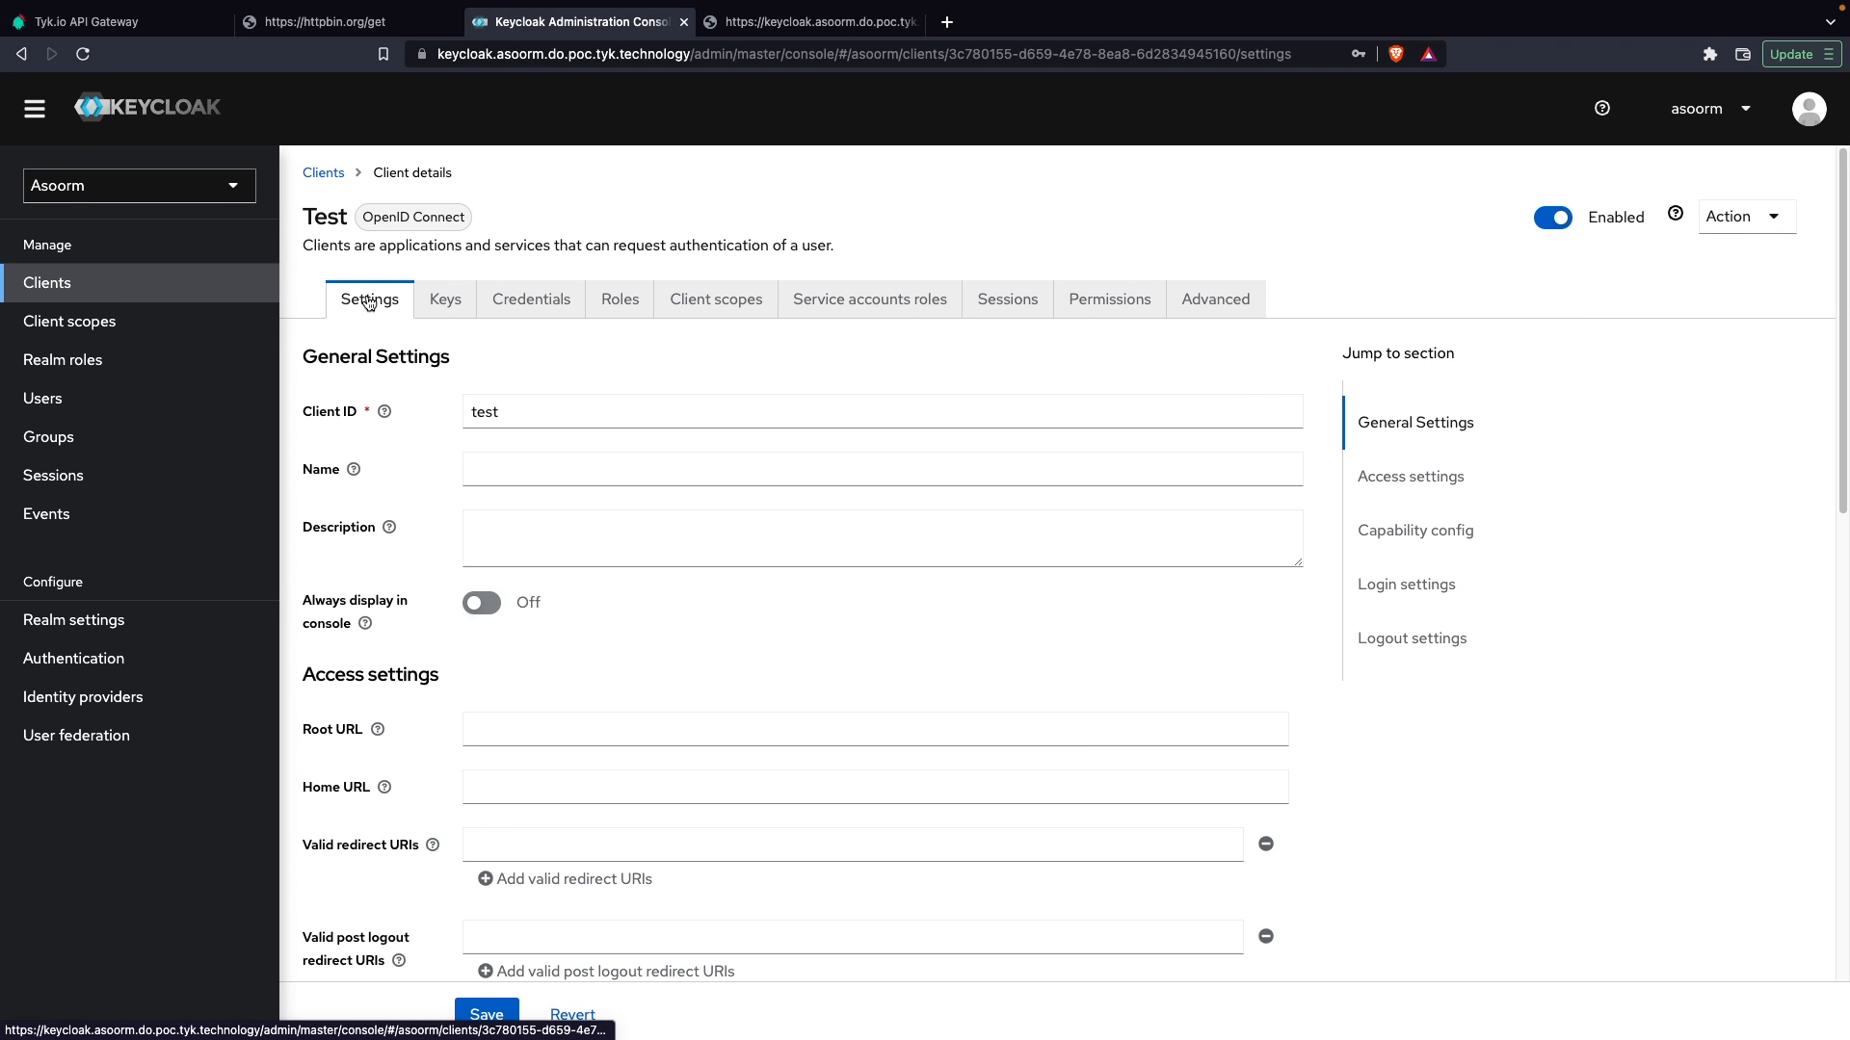
scroll(772, 663, down, 3)
scroll(772, 663, down, 3)
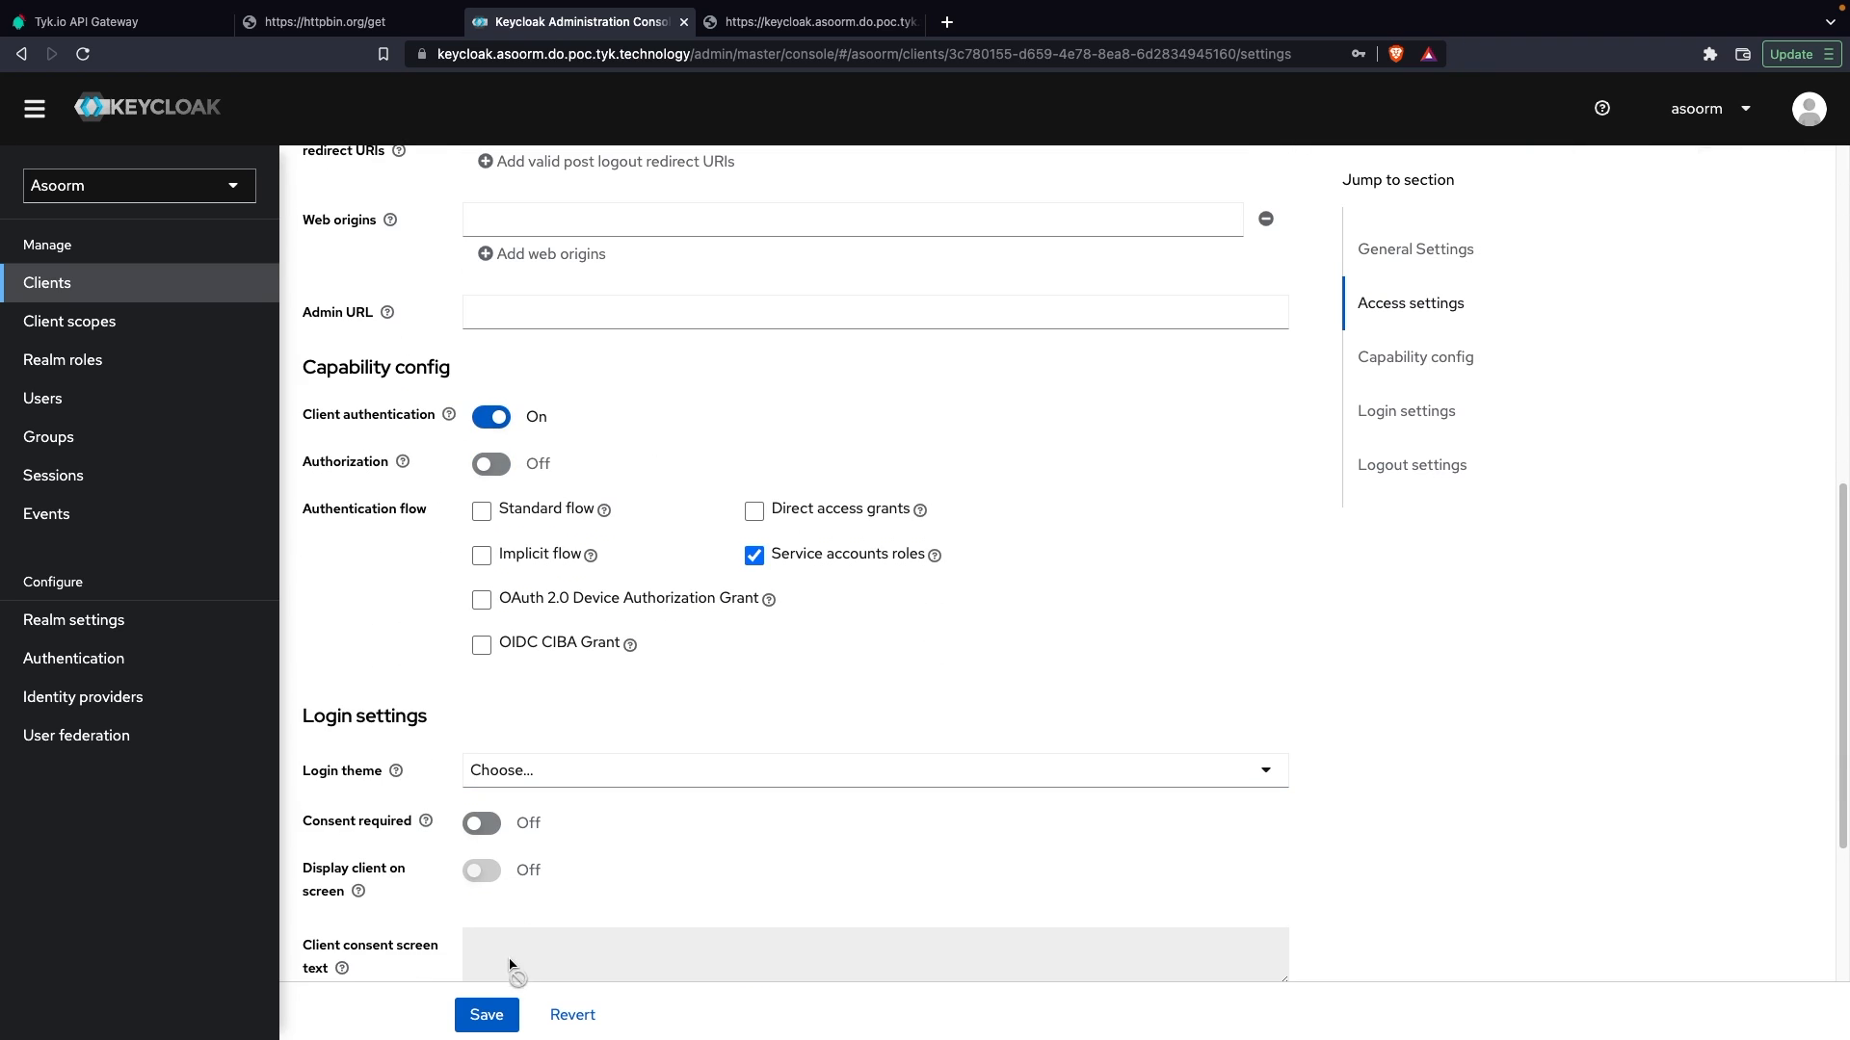
click(476, 1019)
scroll(825, 743, up, 8)
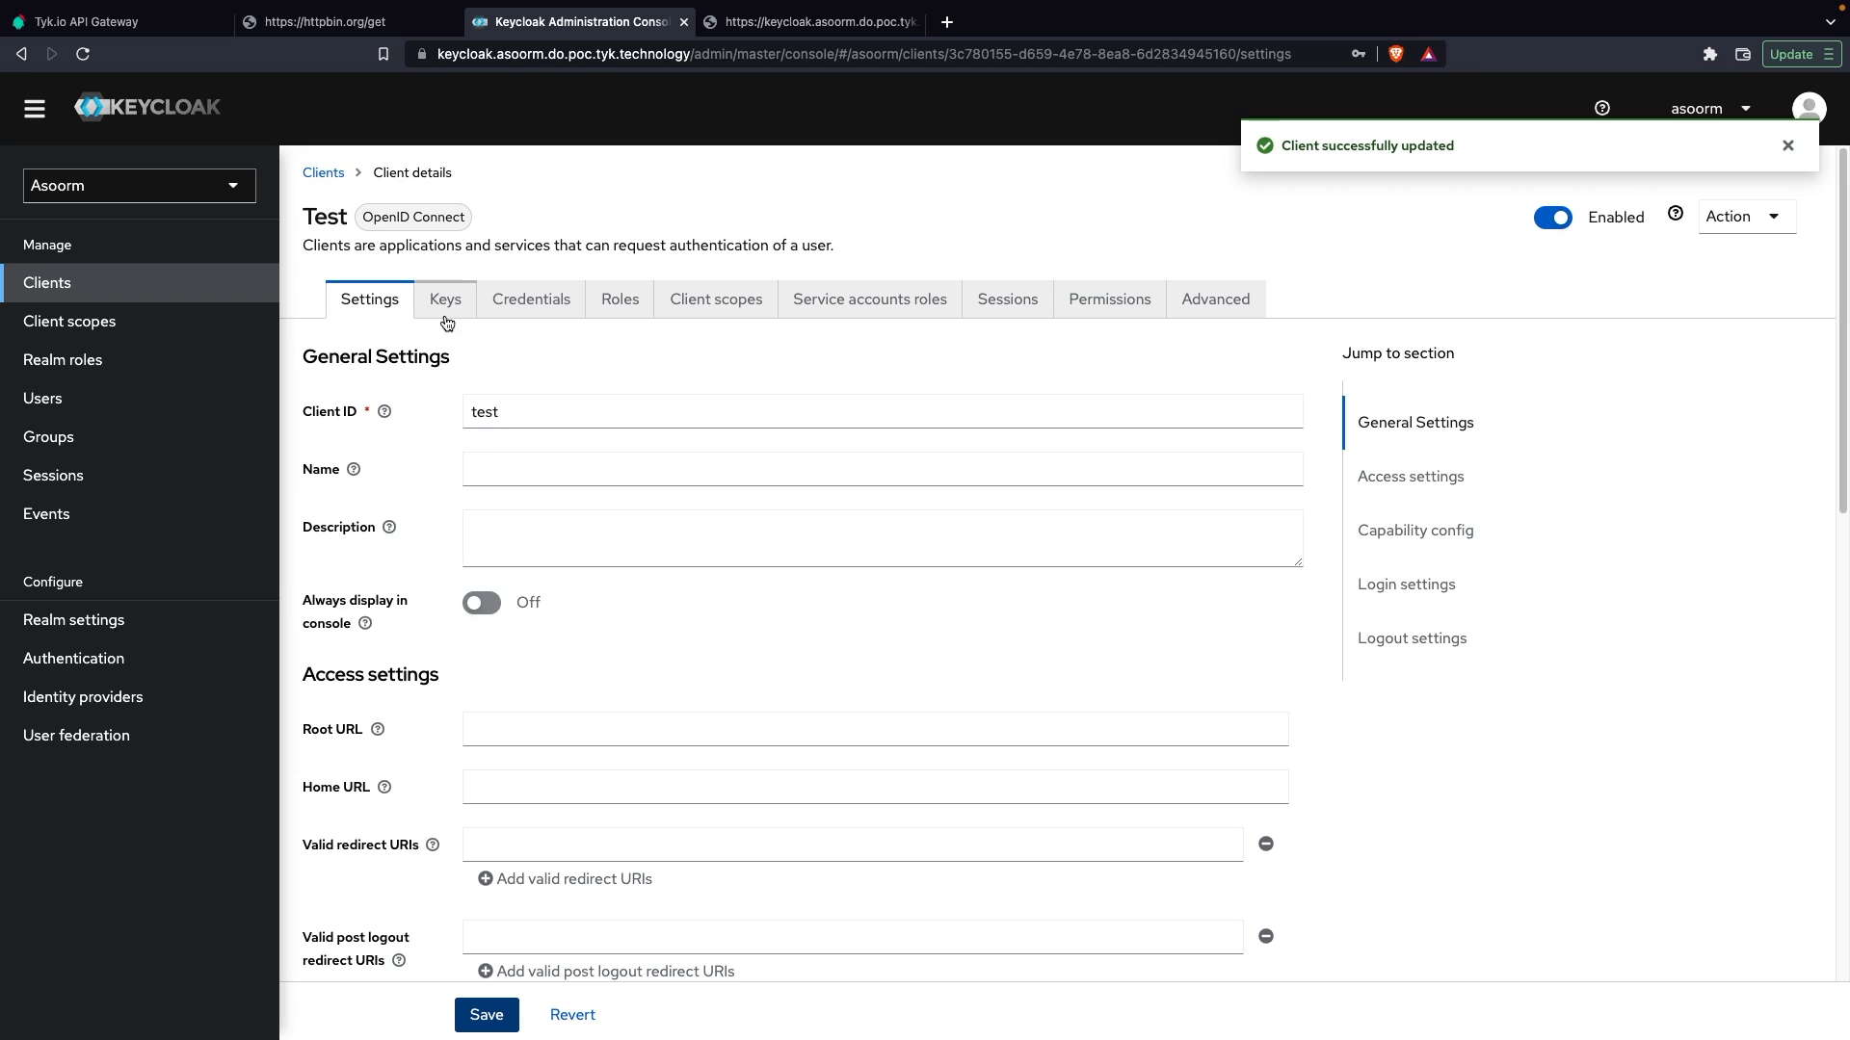
click(533, 302)
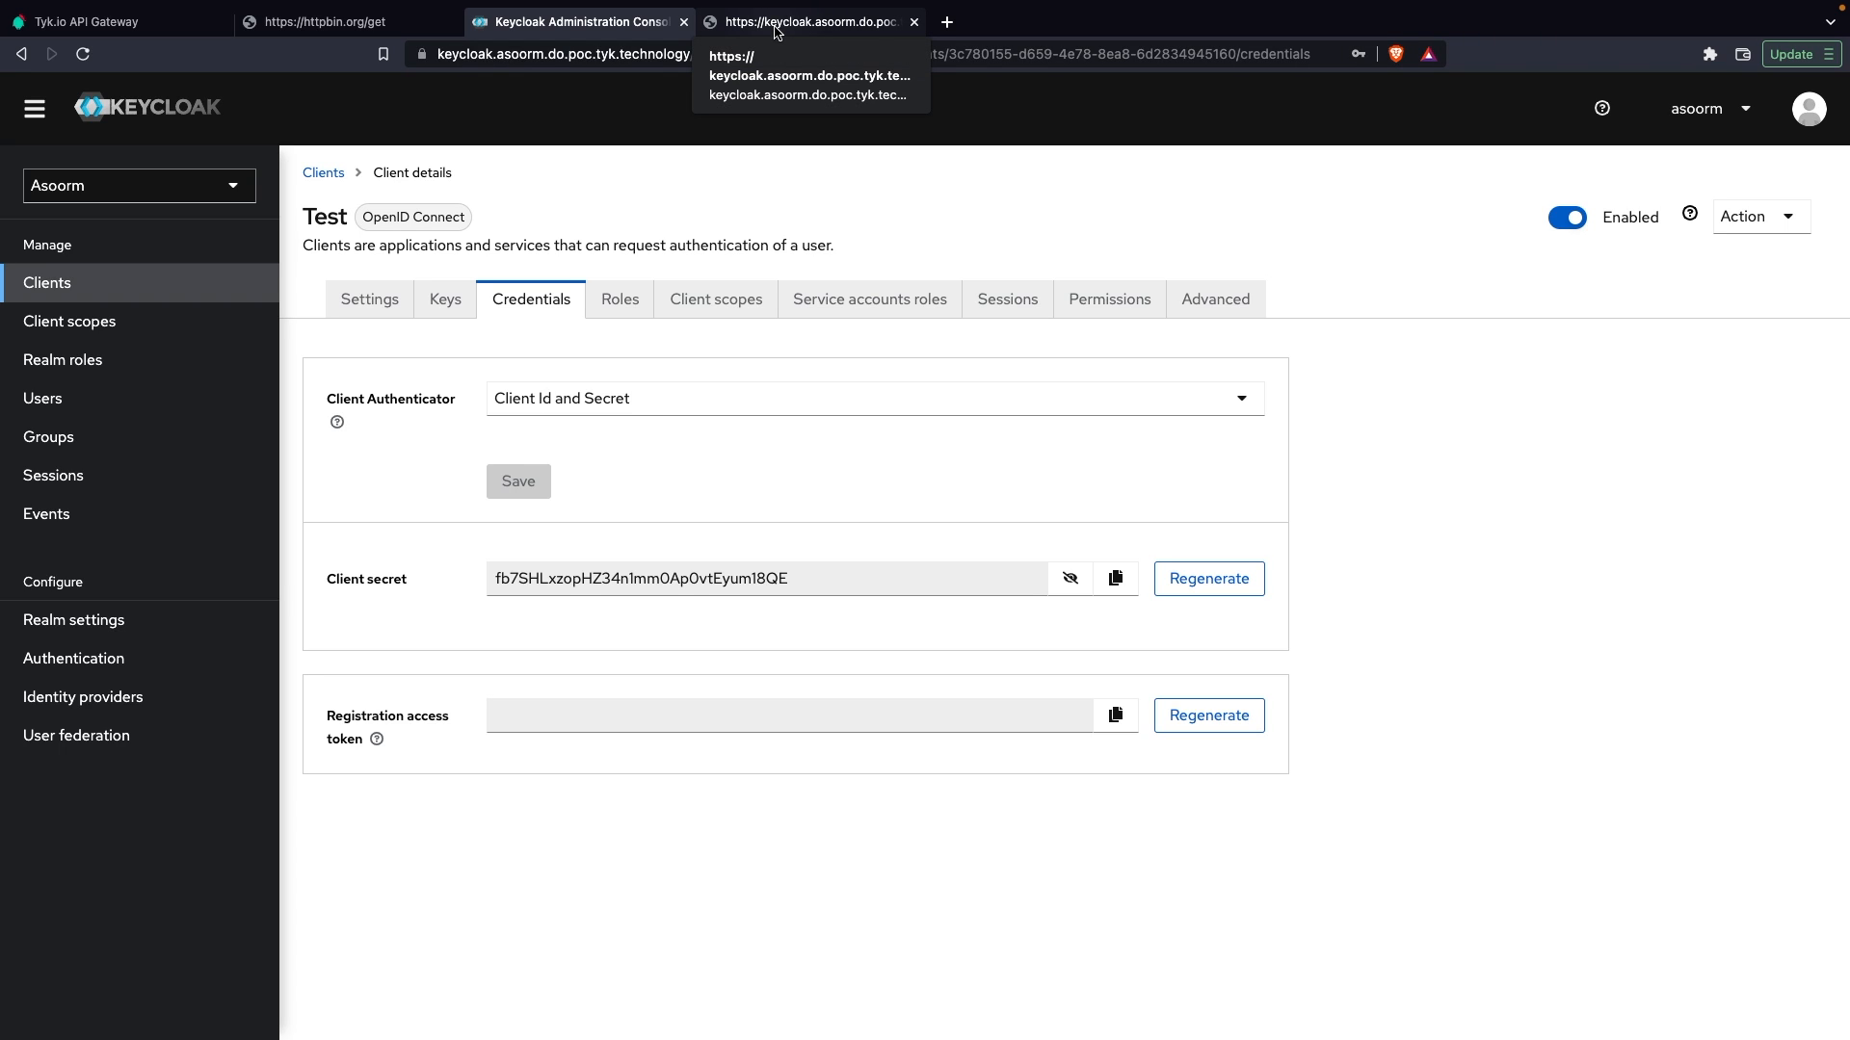
Step: Go back to the realm's OpenID configuration document and copy the token_endpoint URL
click(777, 32)
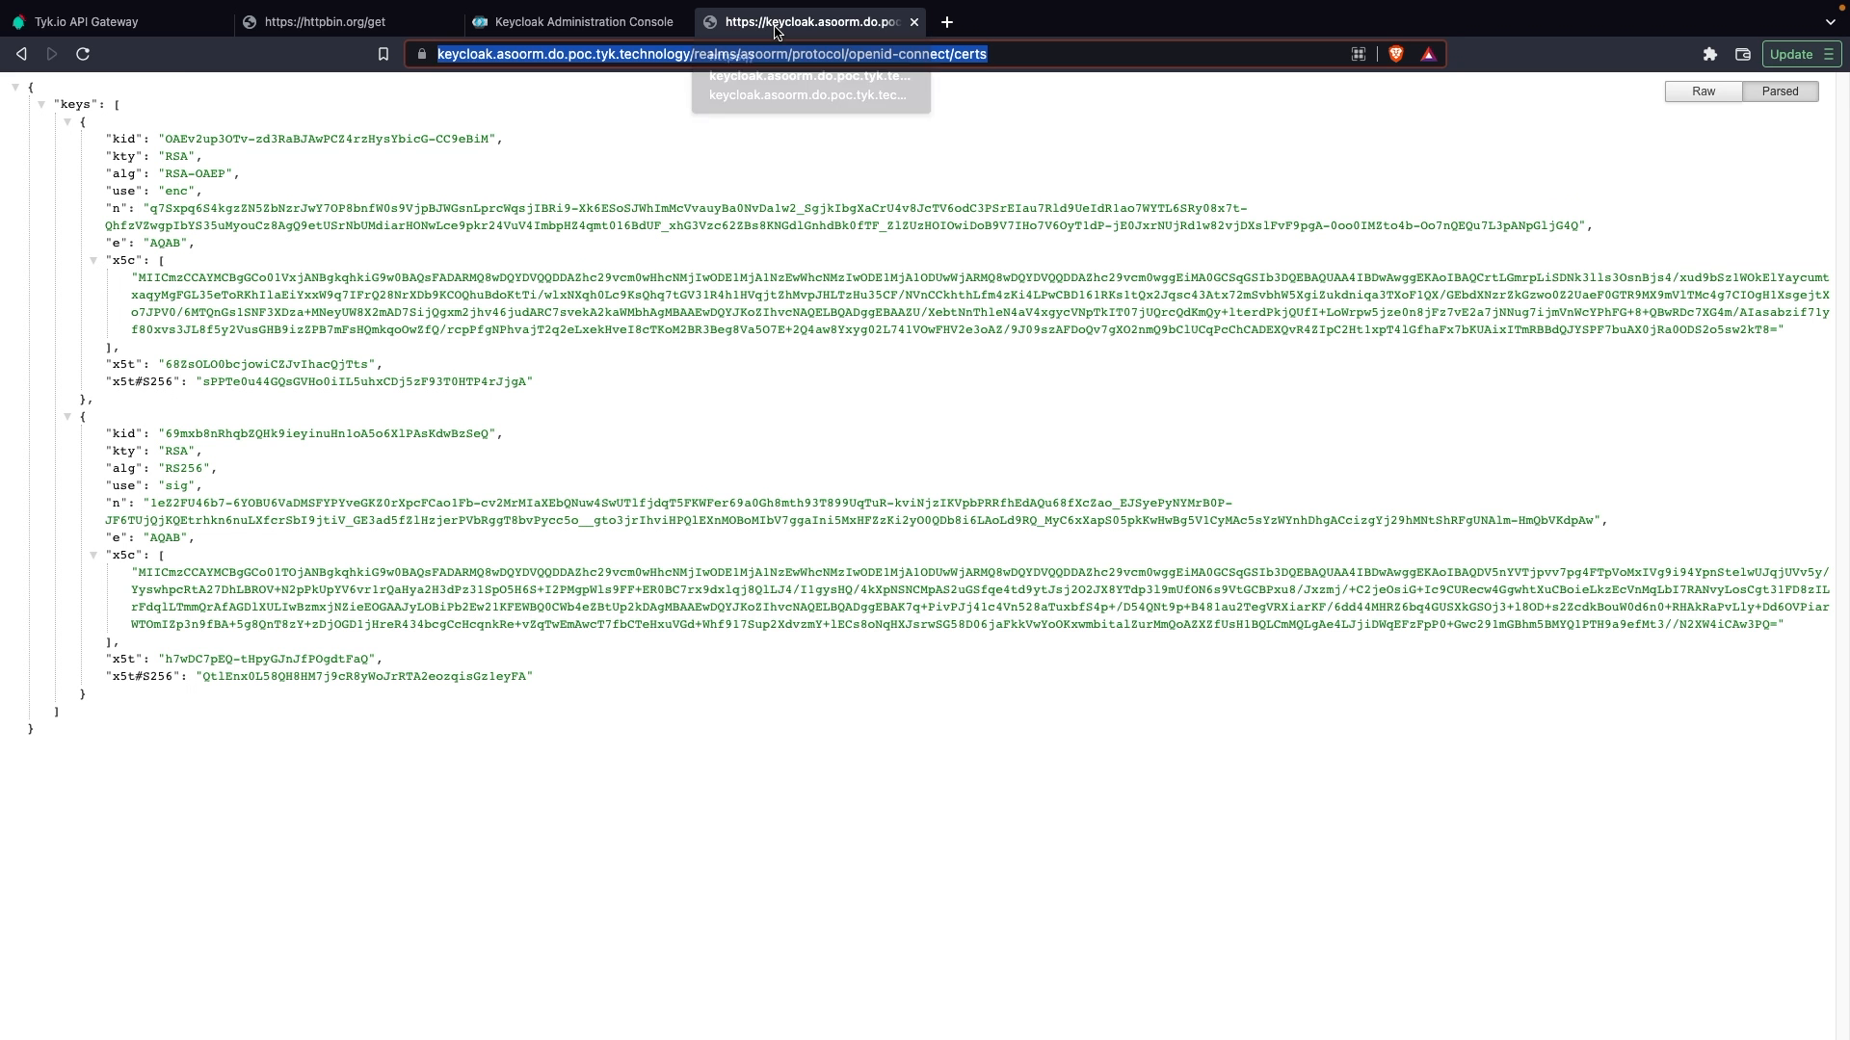
click(22, 55)
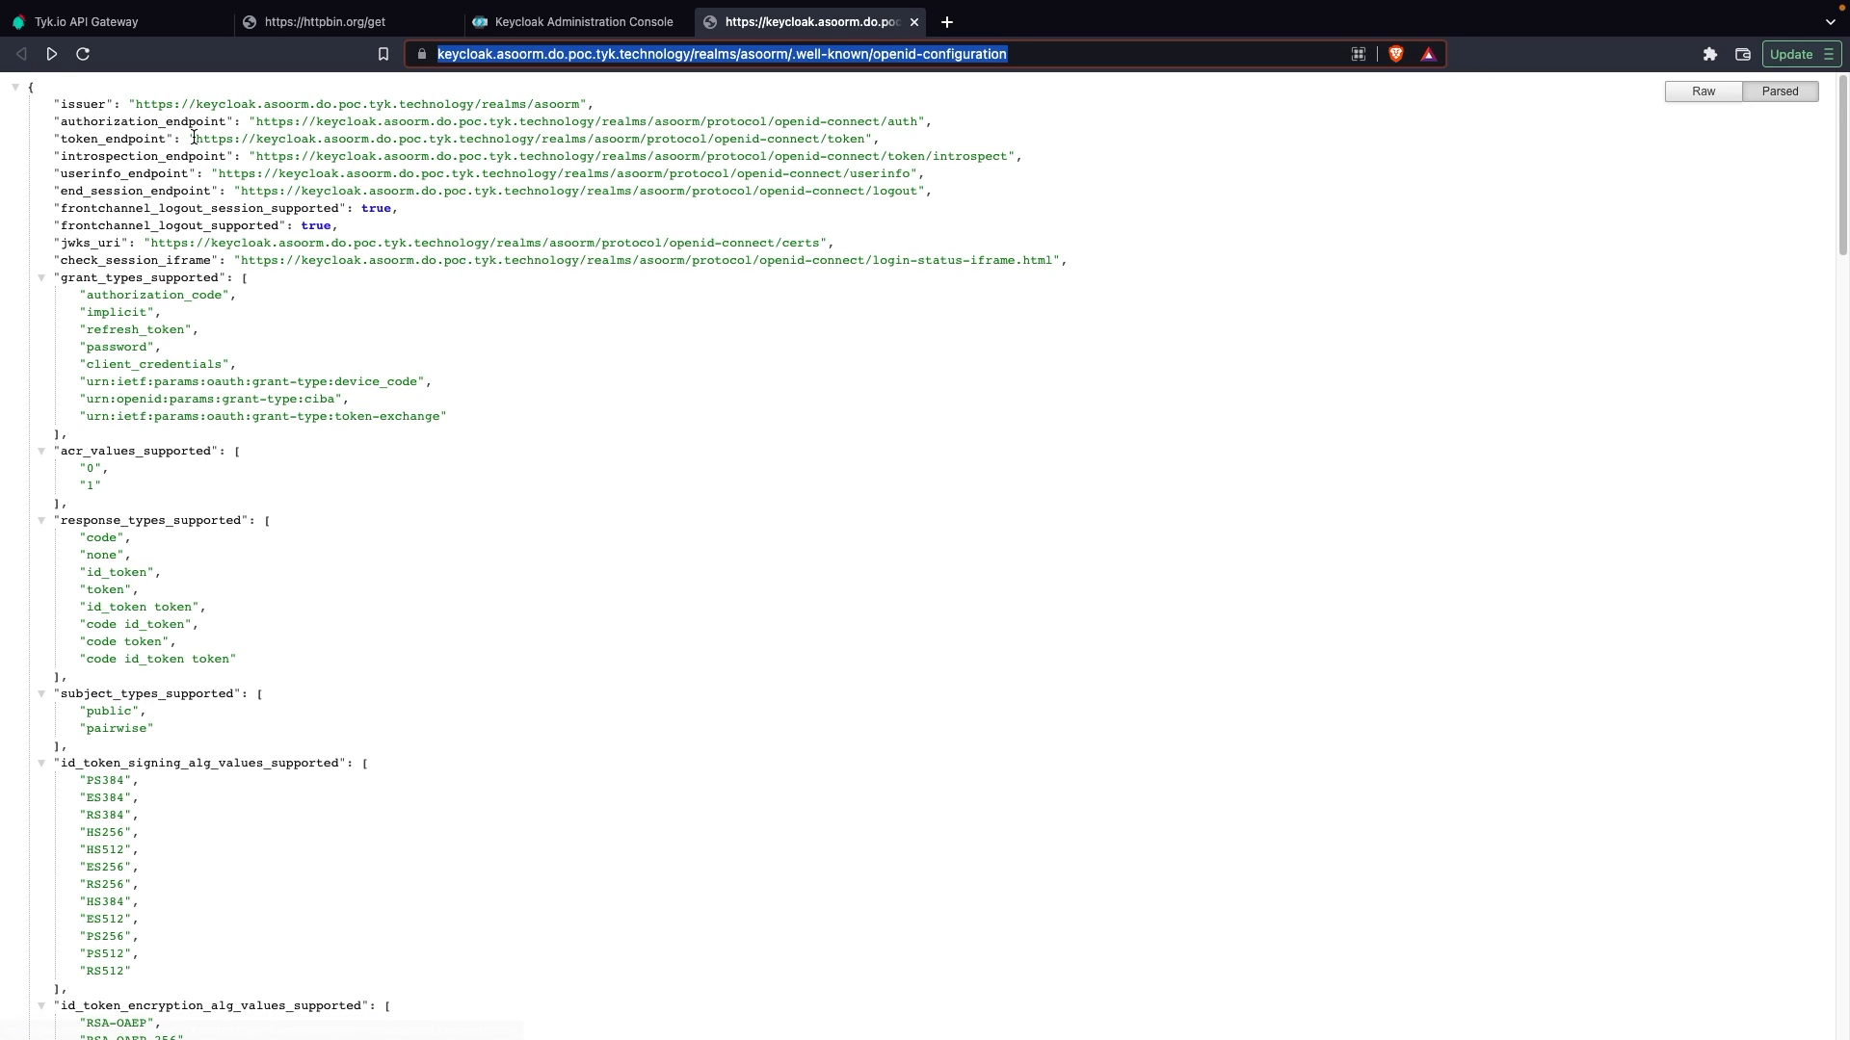
drag(196, 138, 866, 140)
key(ctrl+c)
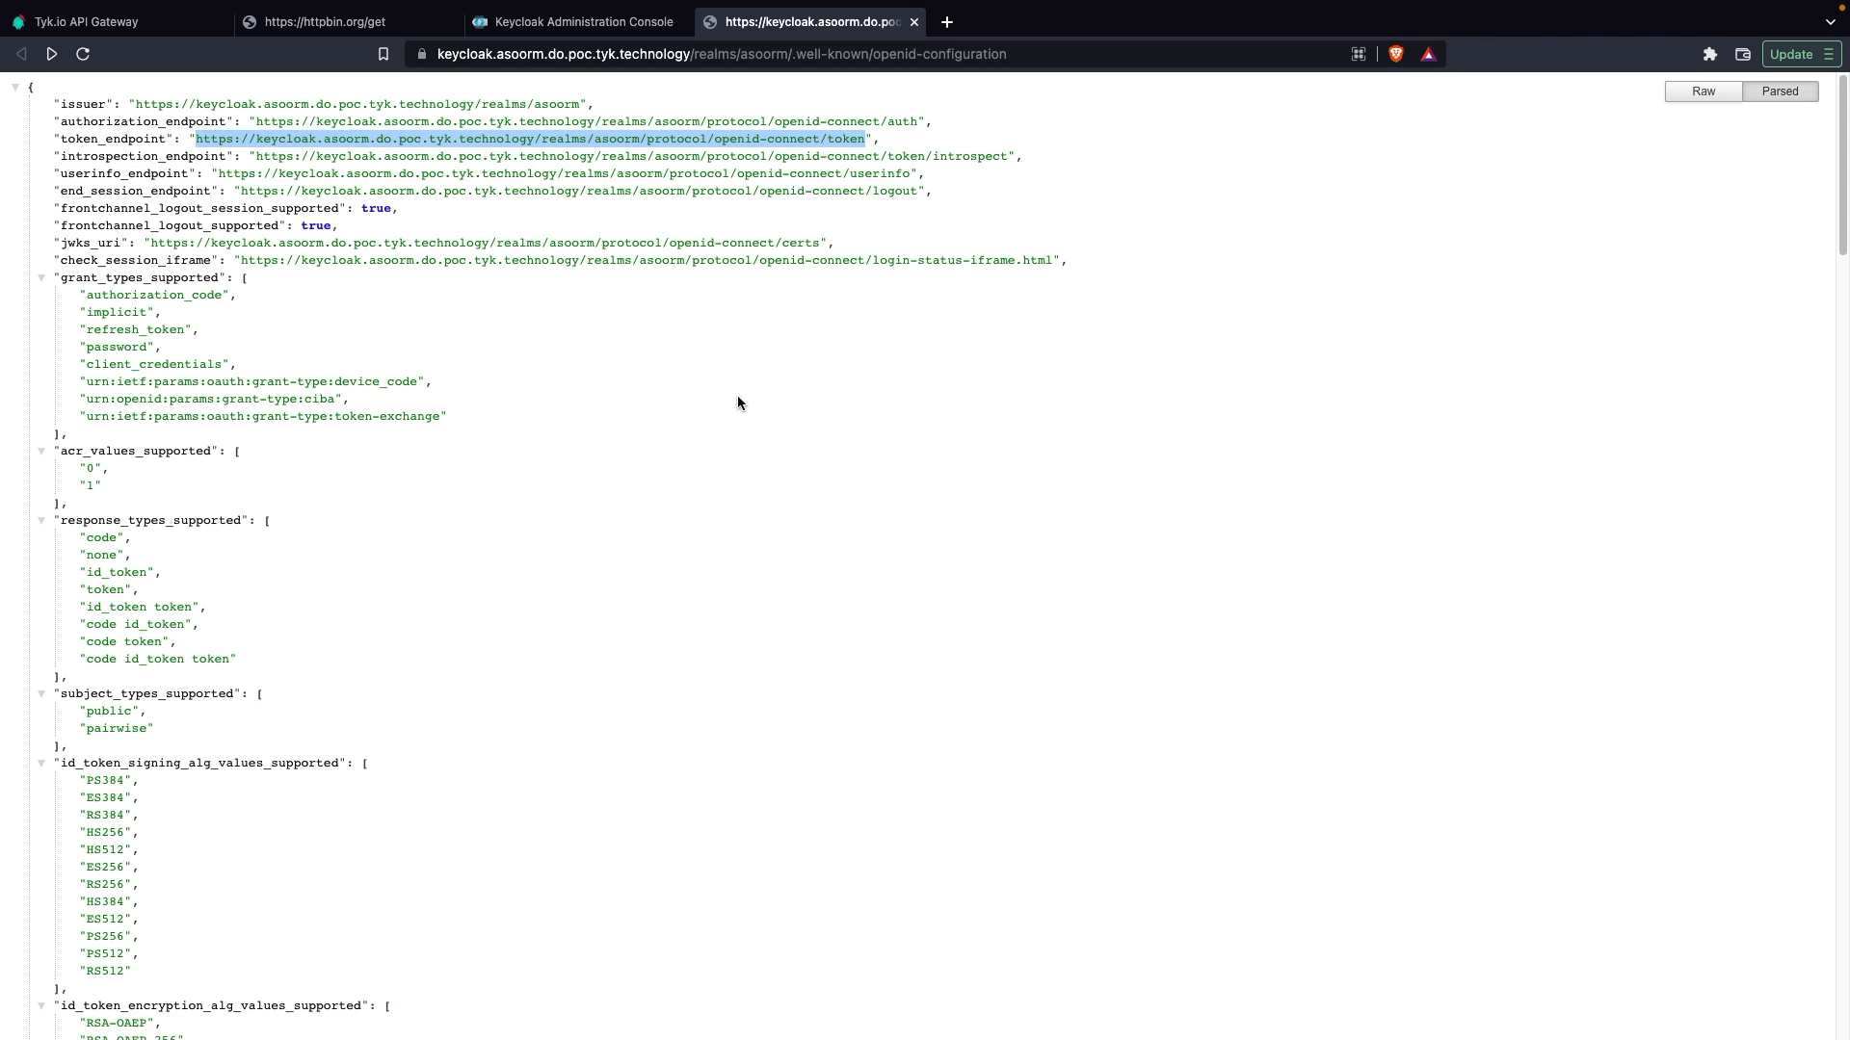
Step: Switch to Postman, resend the httpbin GET request without authorization, and change its authorization type to OAuth 2.0
key(super+Tab)
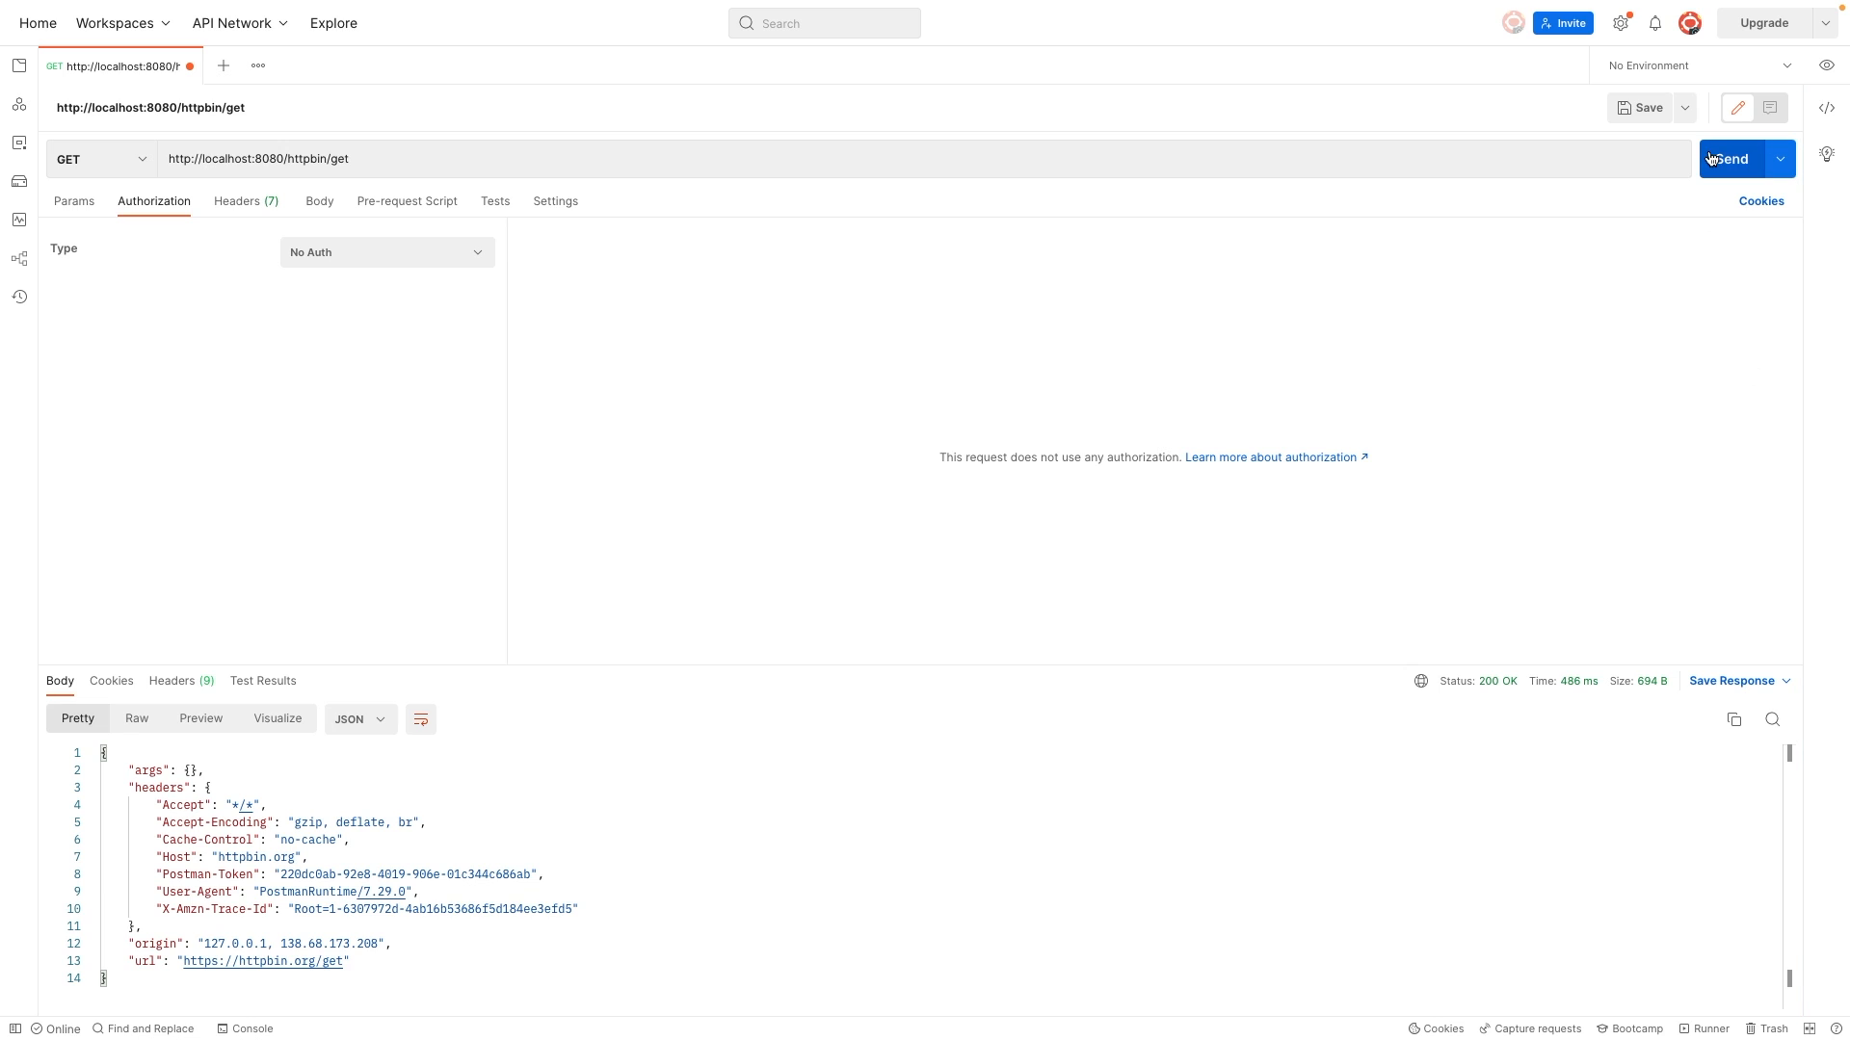
click(1759, 173)
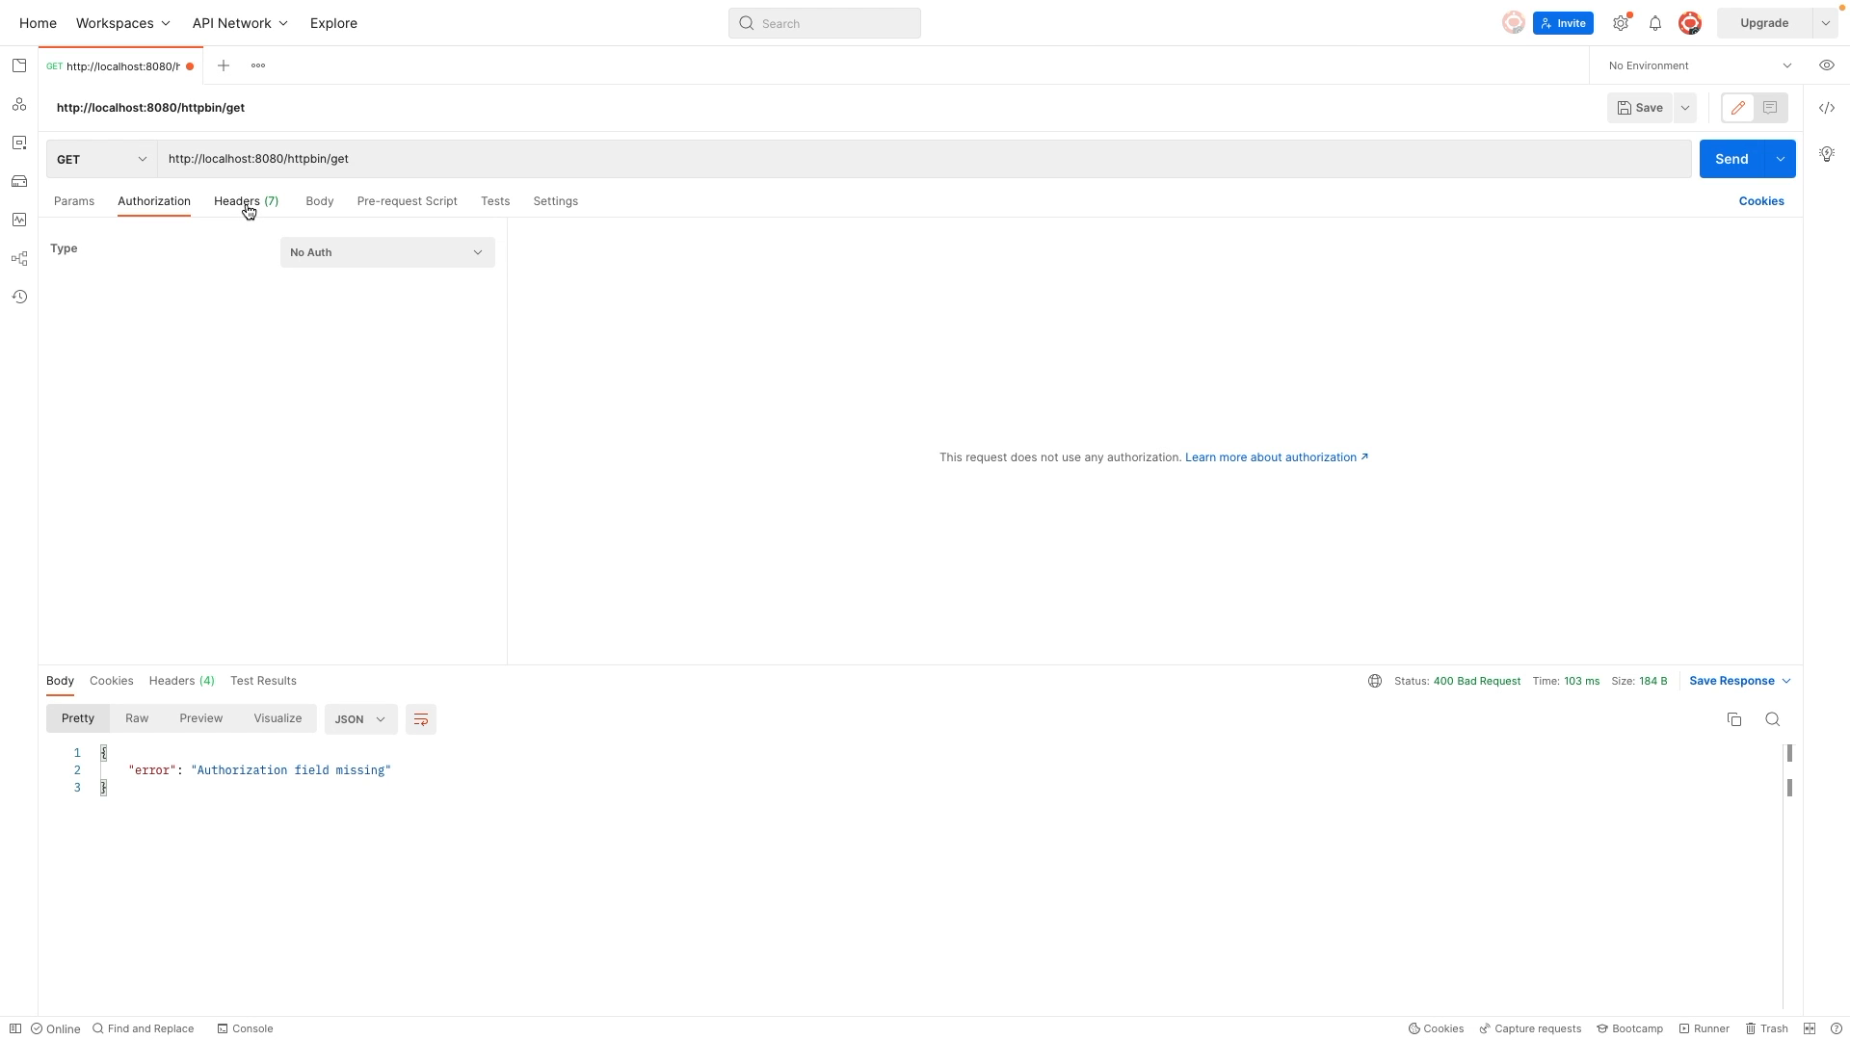
click(333, 254)
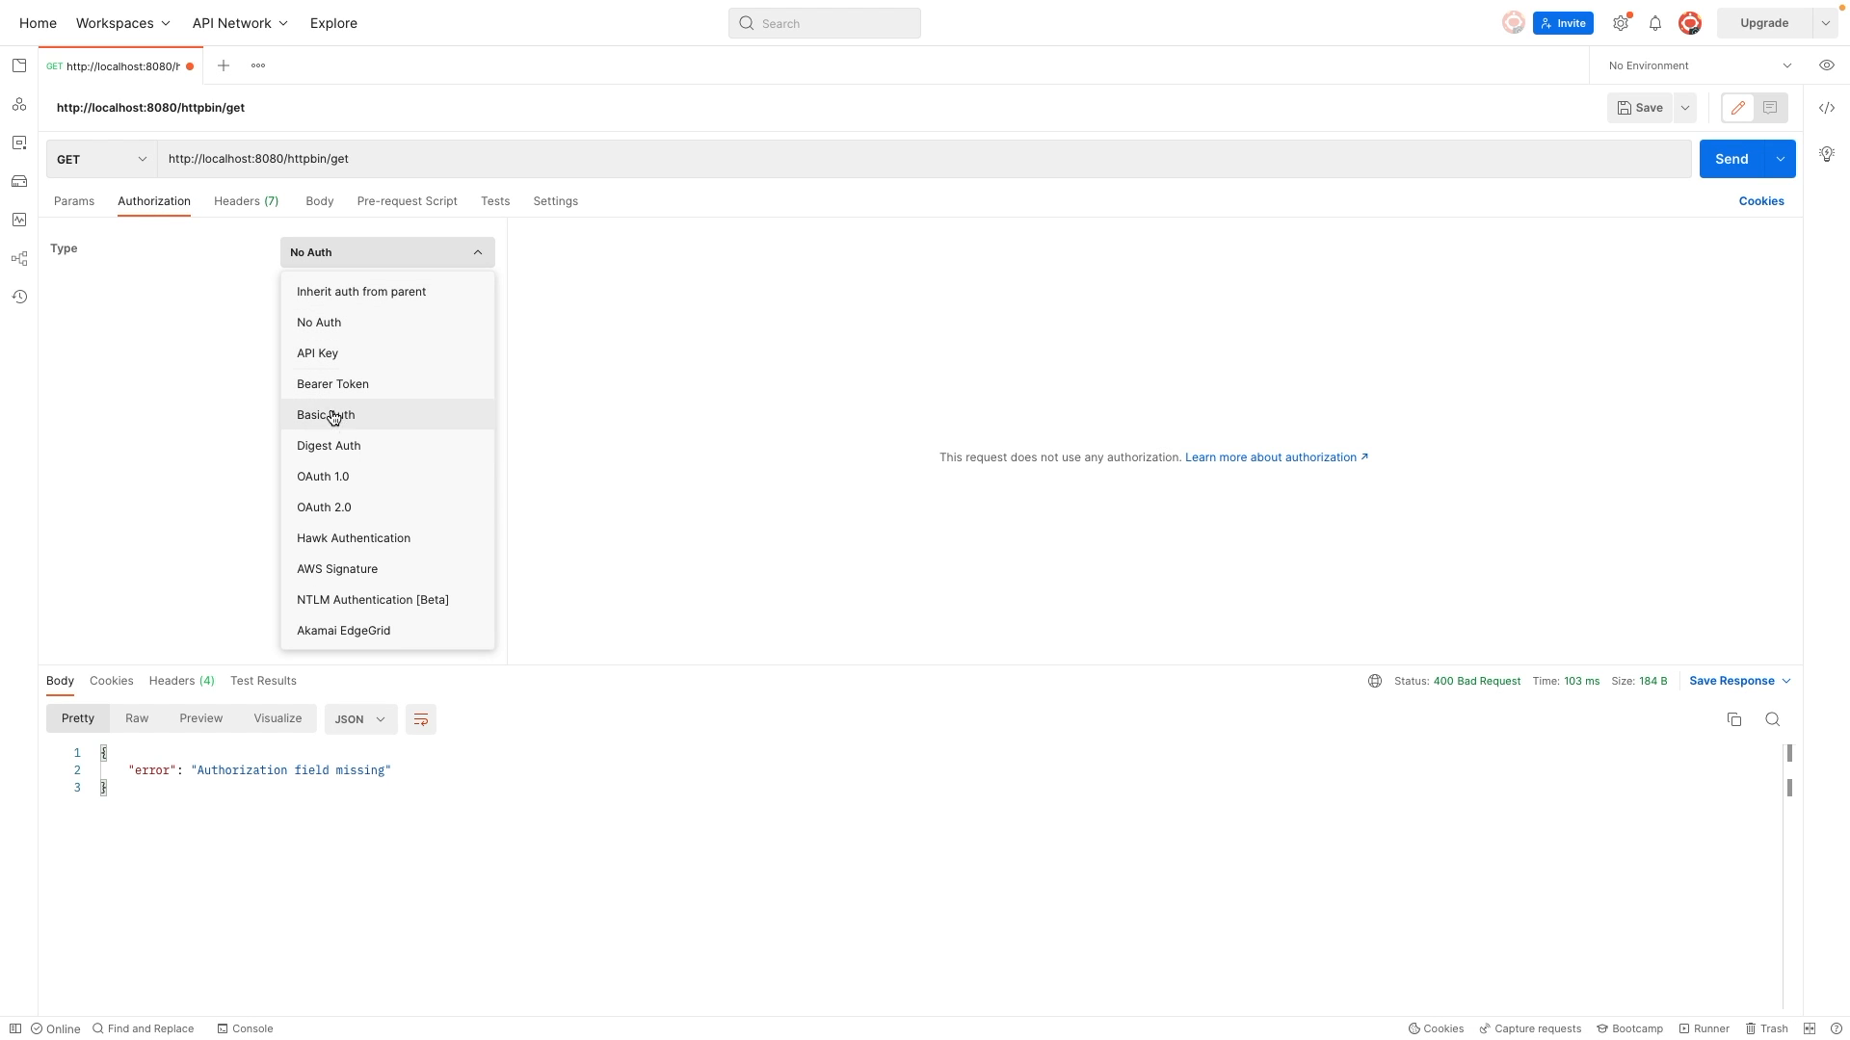
click(323, 507)
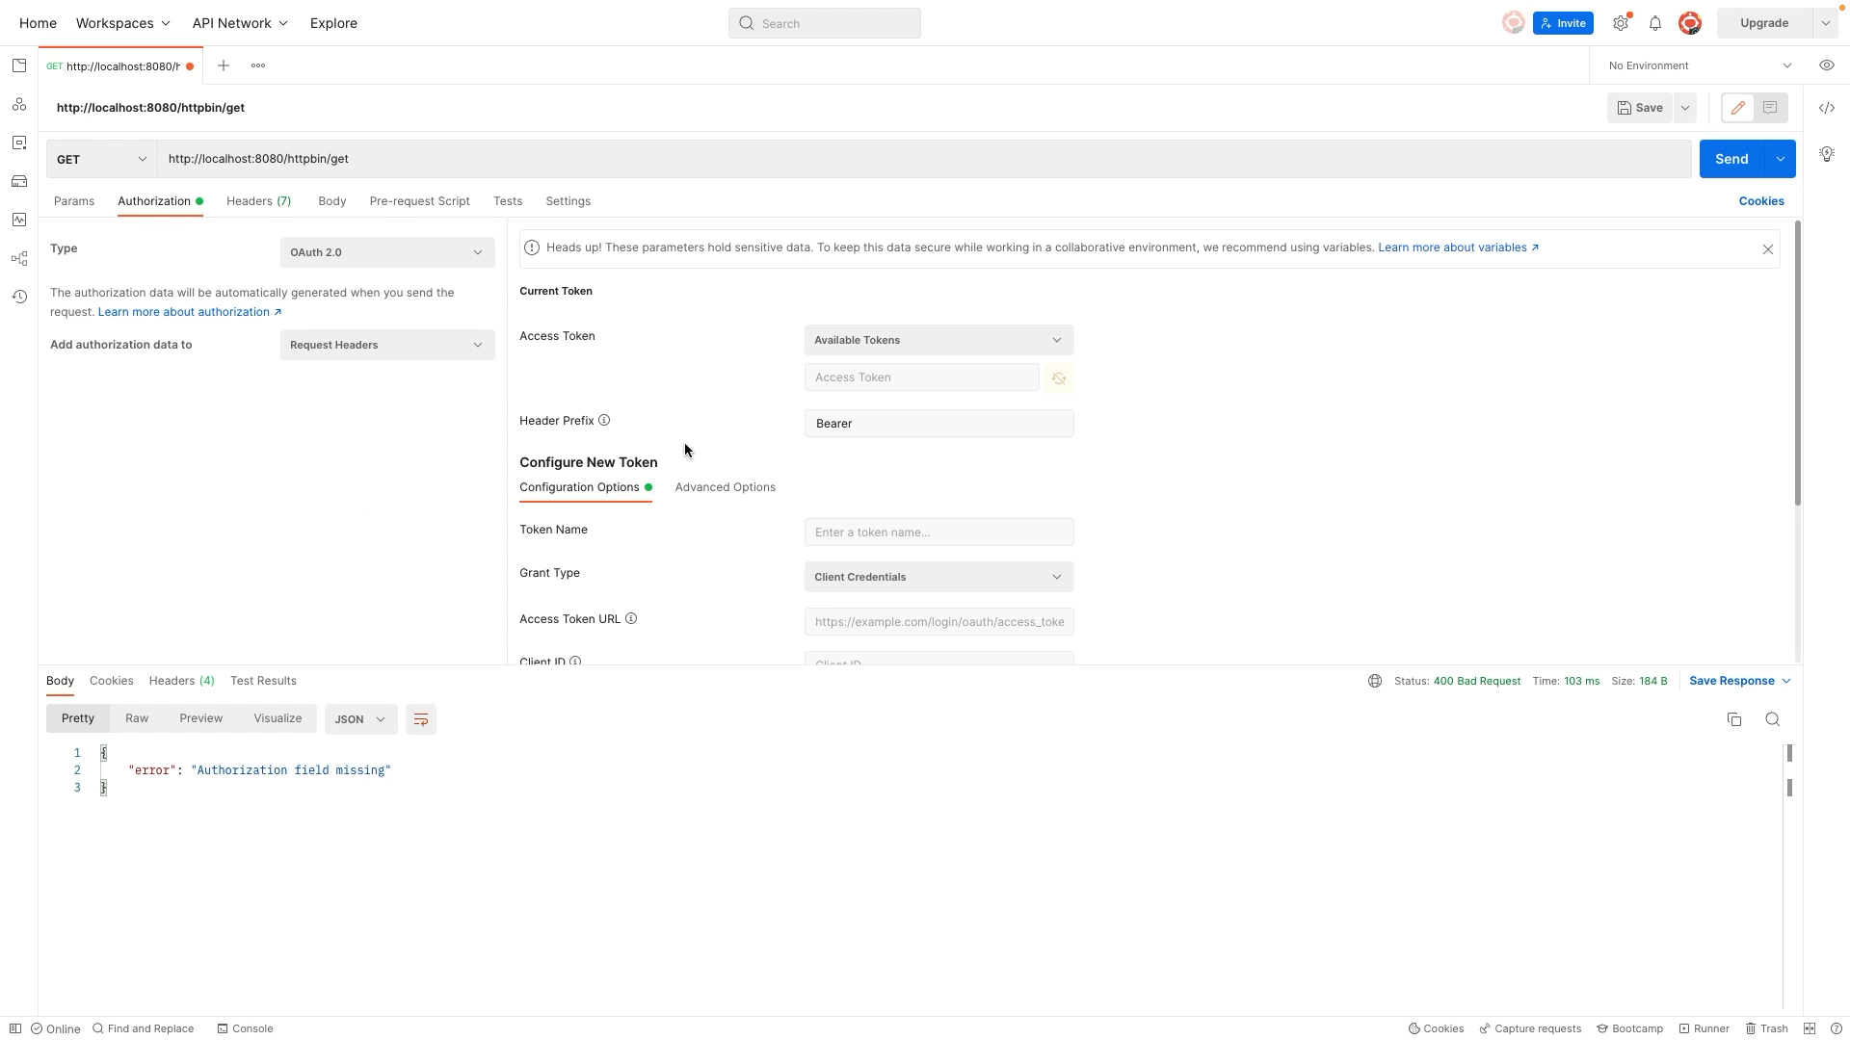
Step: For the new token, set the Access Token URL to the copied Keycloak token endpoint and the Client ID to test
scroll(708, 507, down, 3)
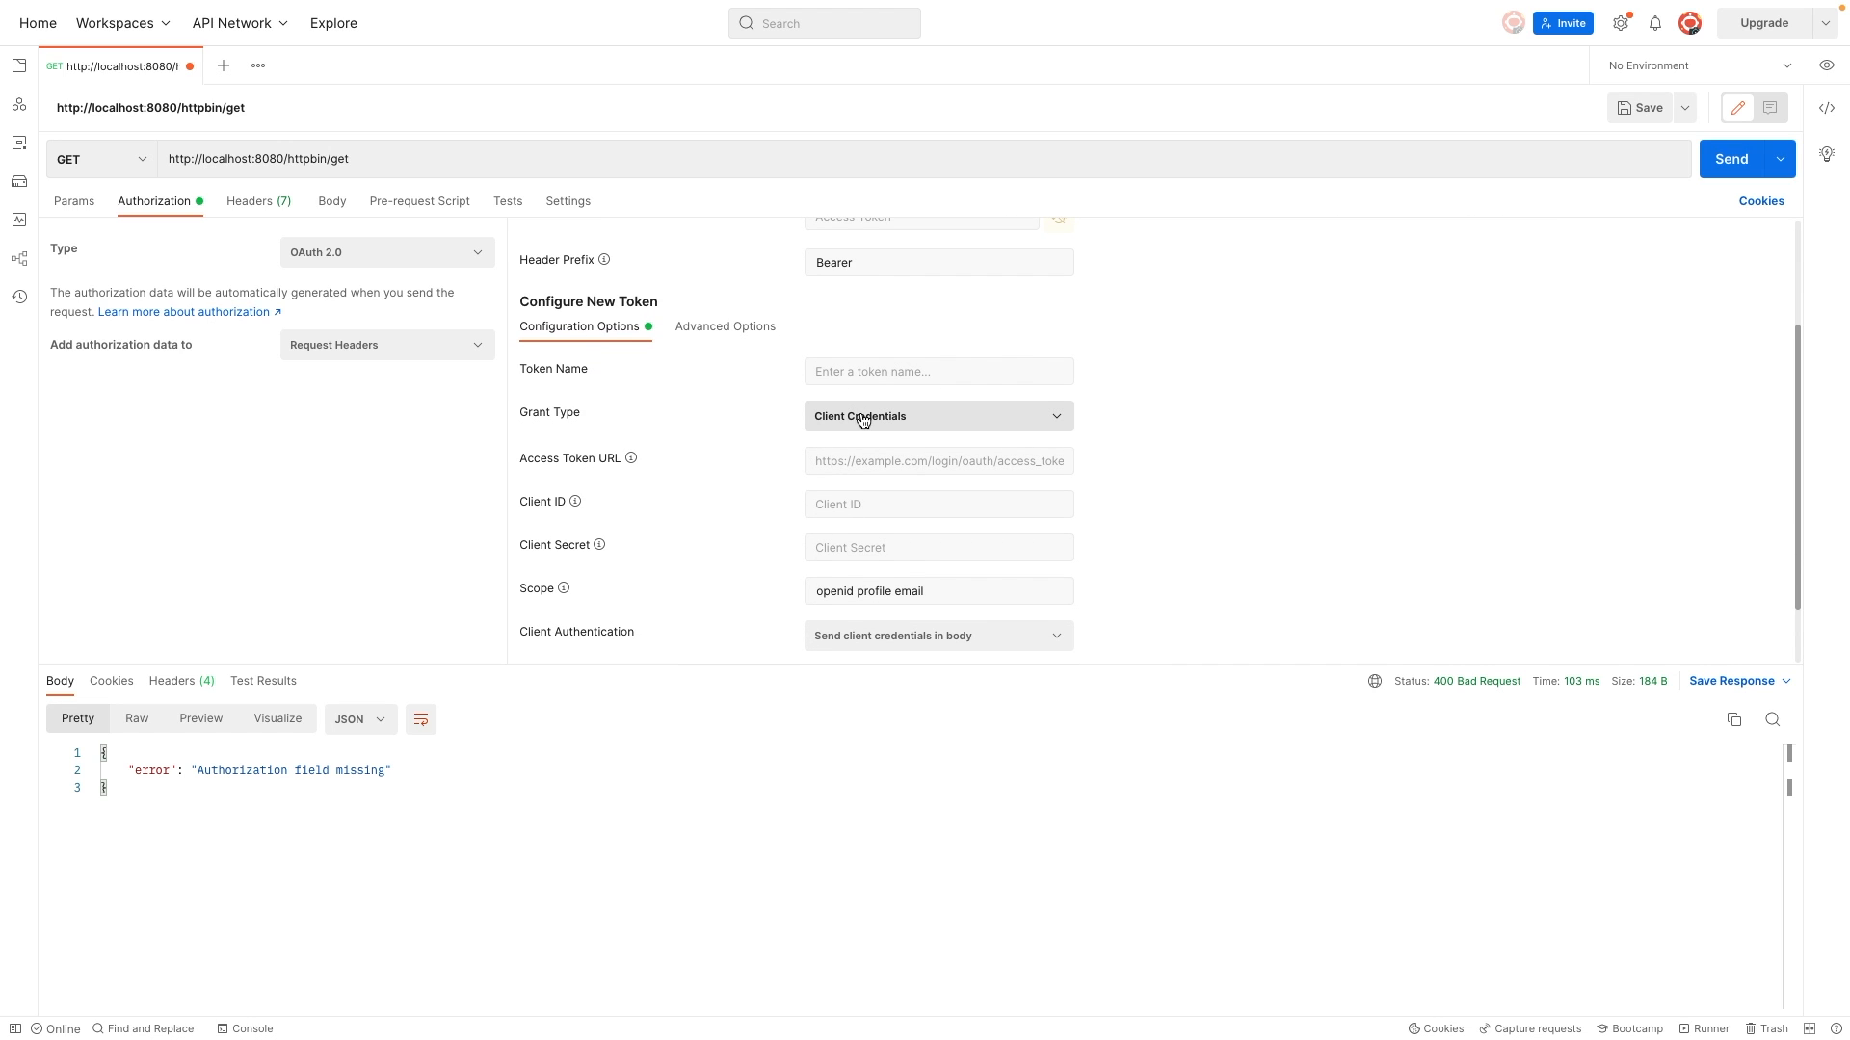
scroll(760, 478, down, 1)
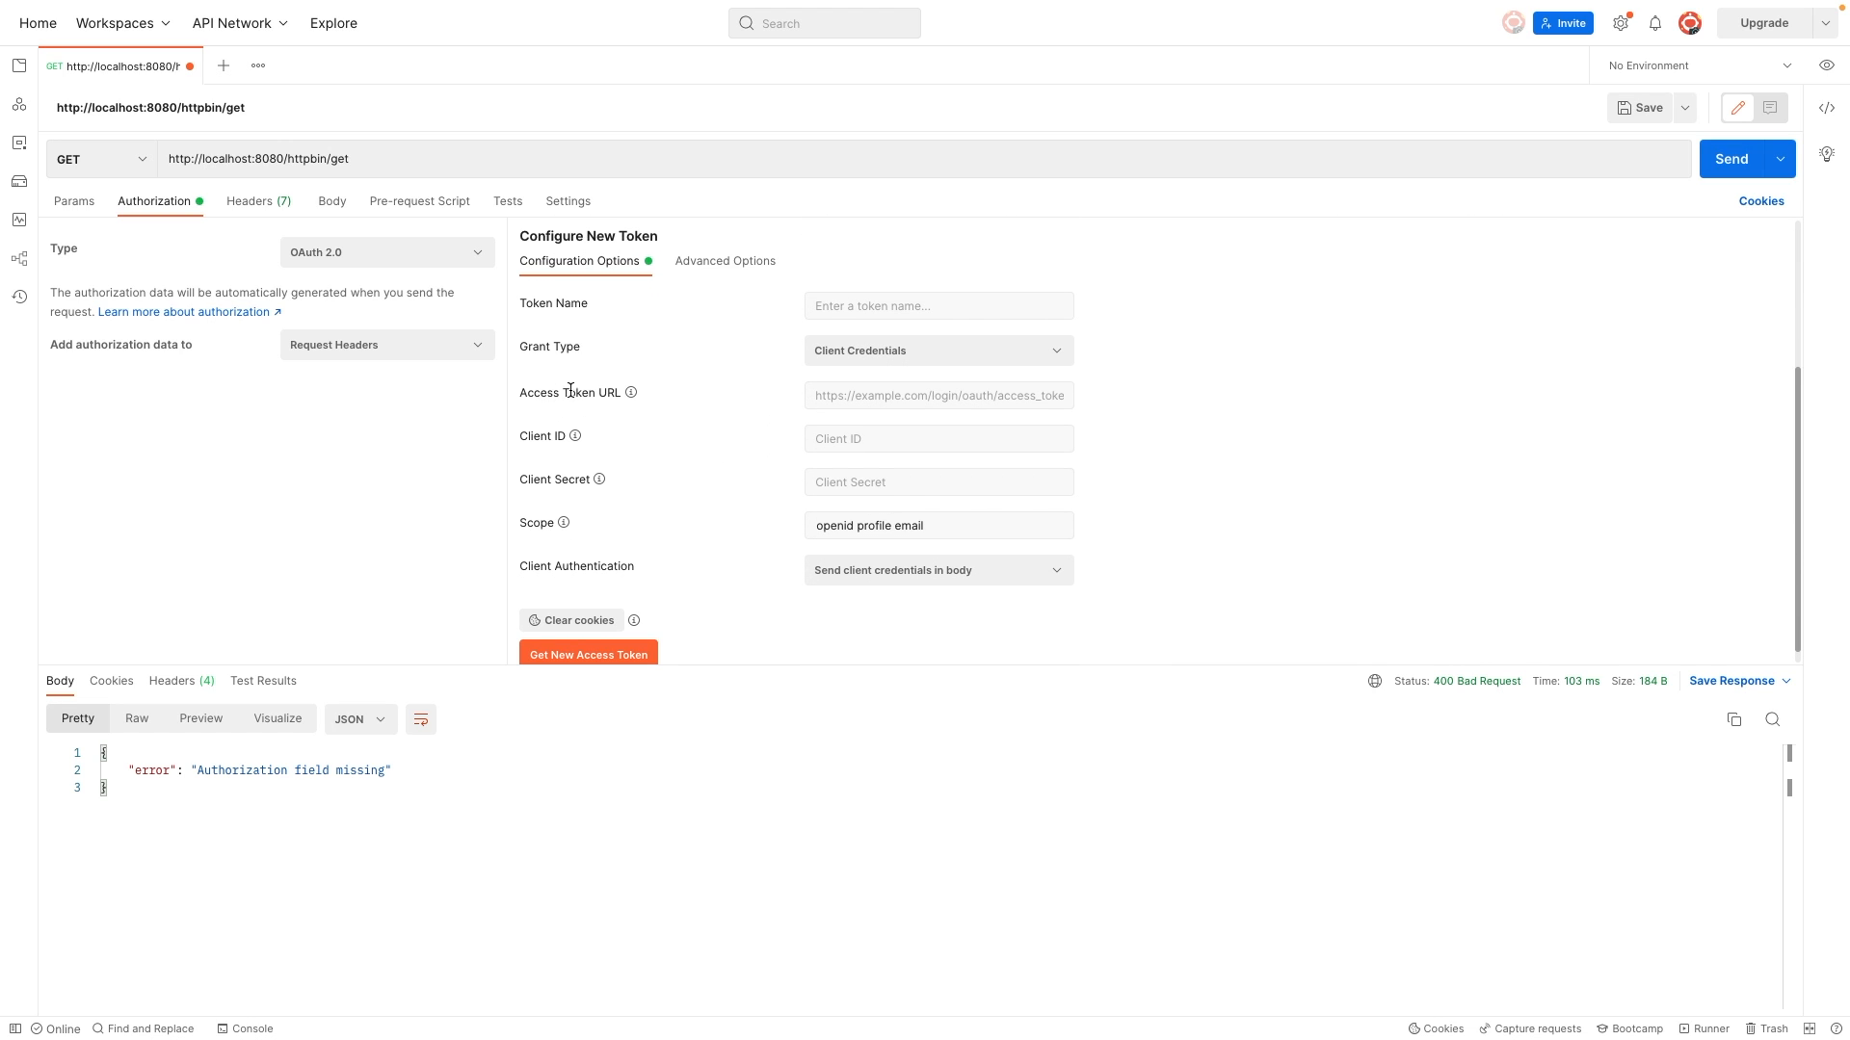
click(861, 393)
key(ctrl+v)
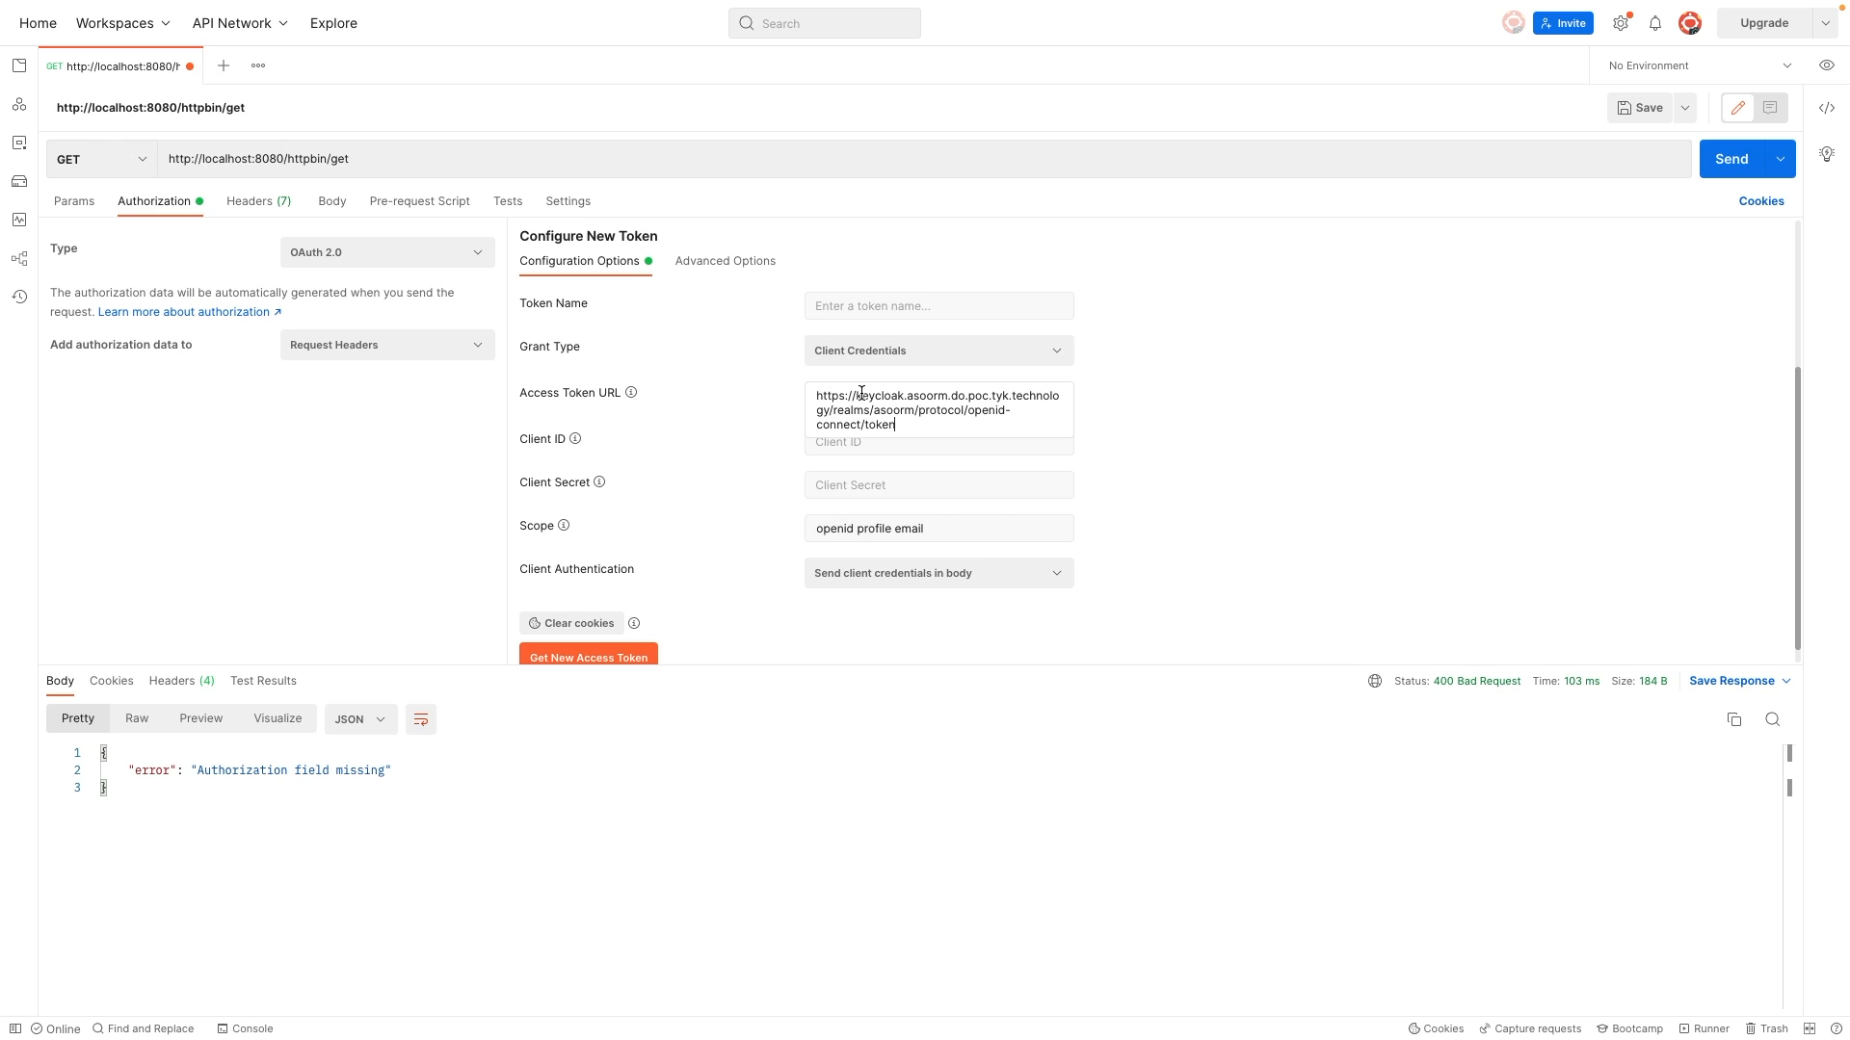
key(ctrl+Left)
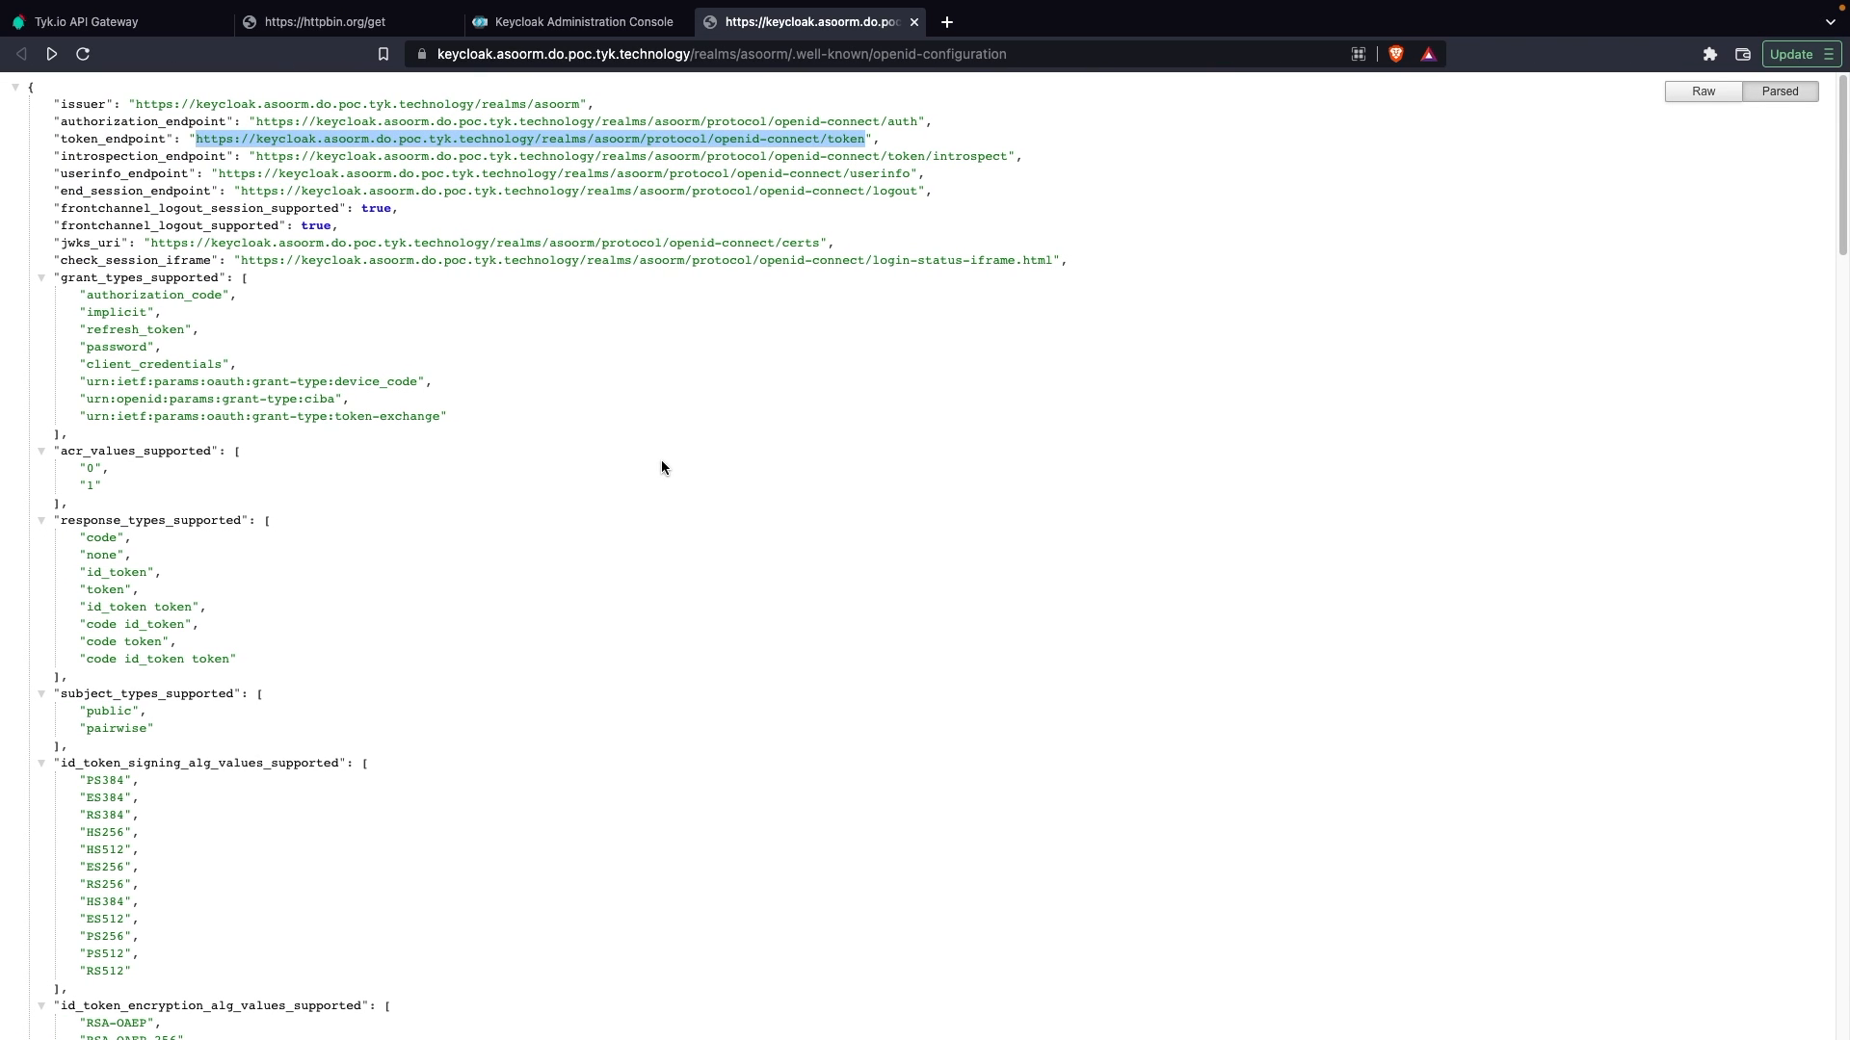
key(ctrl+Right)
click(851, 449)
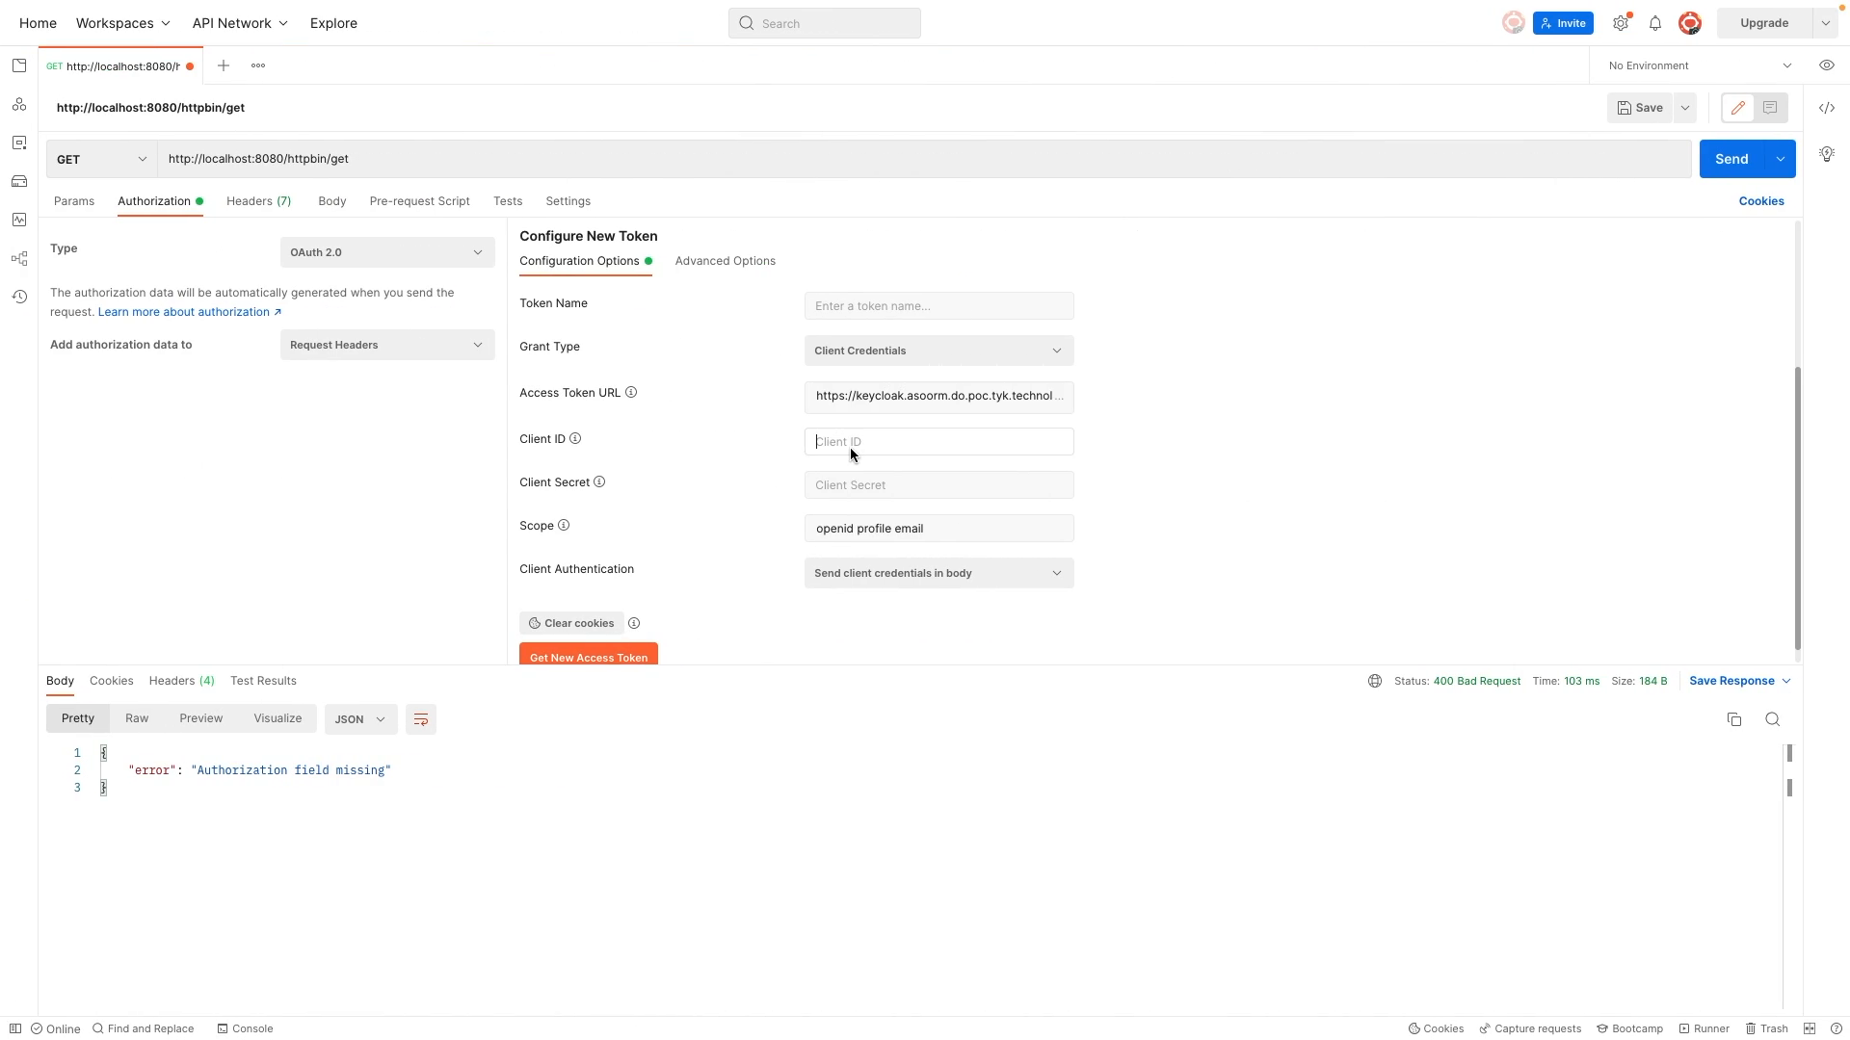
text(test)
Step: Copy the test client's secret from the Keycloak credentials and paste it into Postman's Client Secret field
click(843, 486)
key(ctrl+Left)
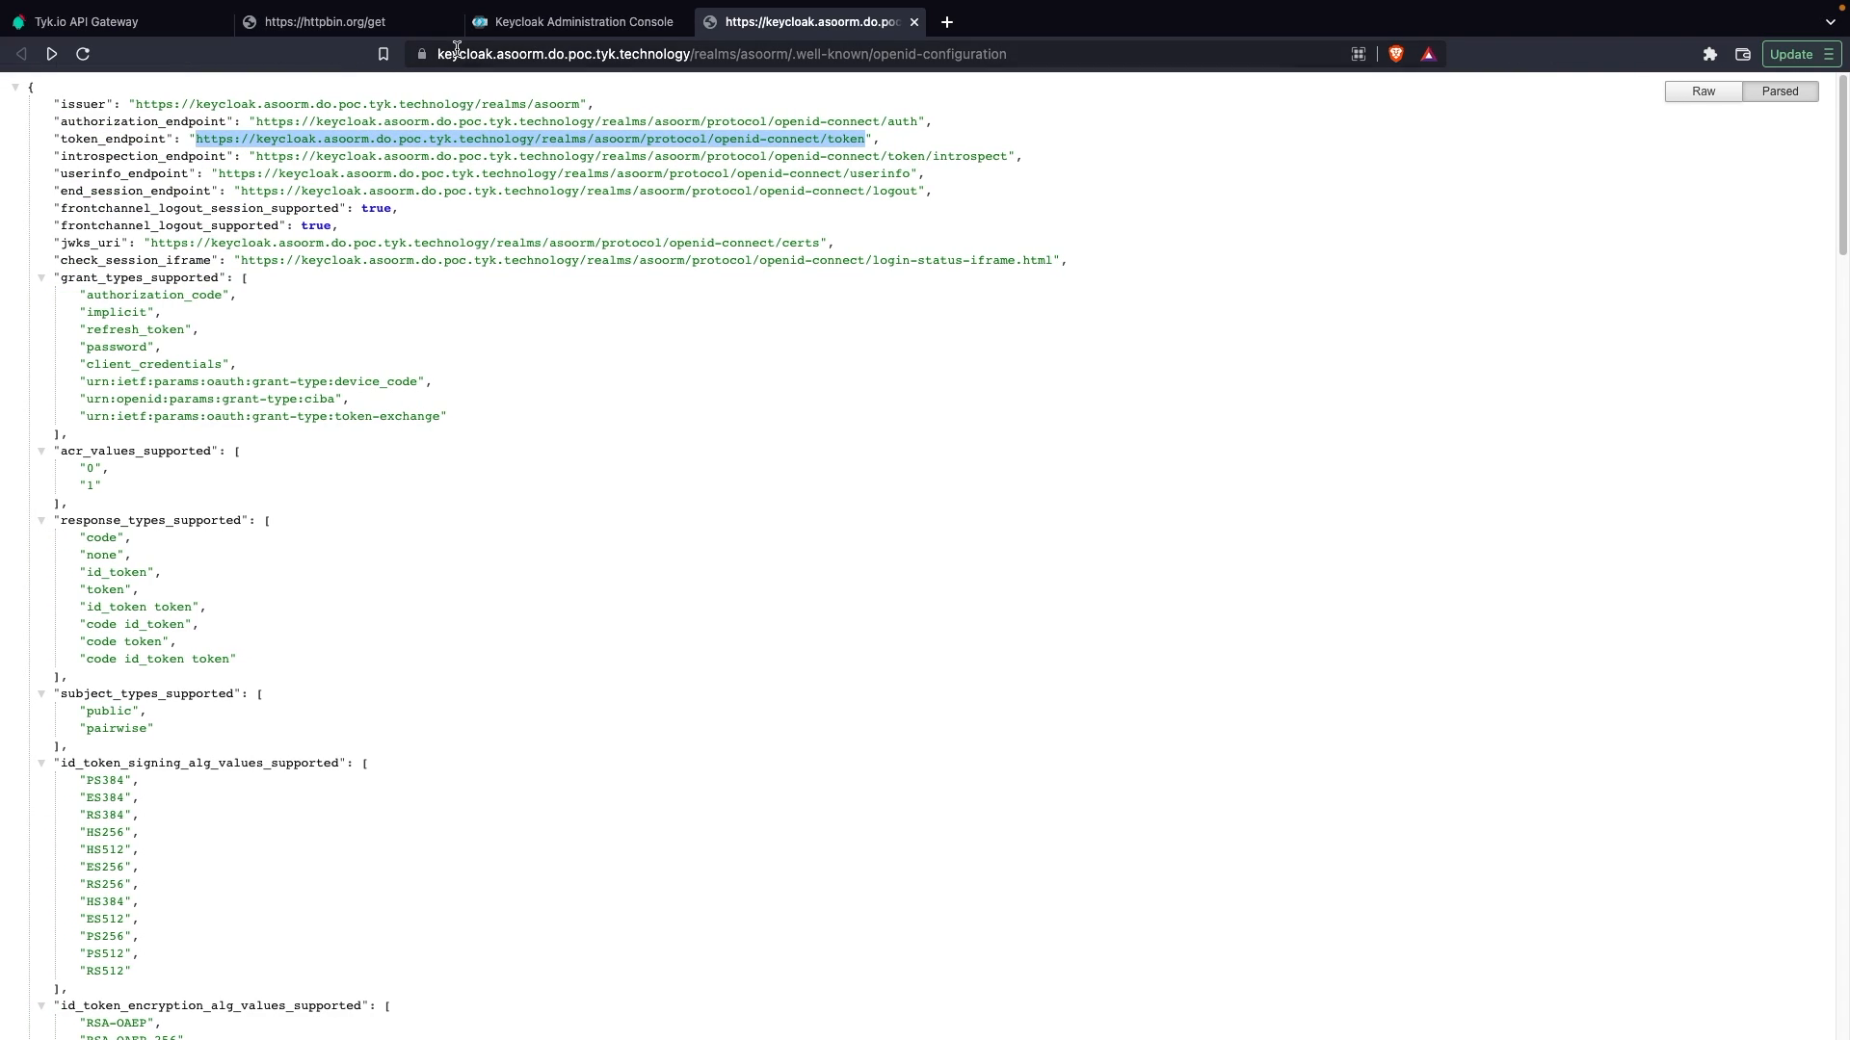
click(534, 25)
click(584, 580)
double_click(584, 580)
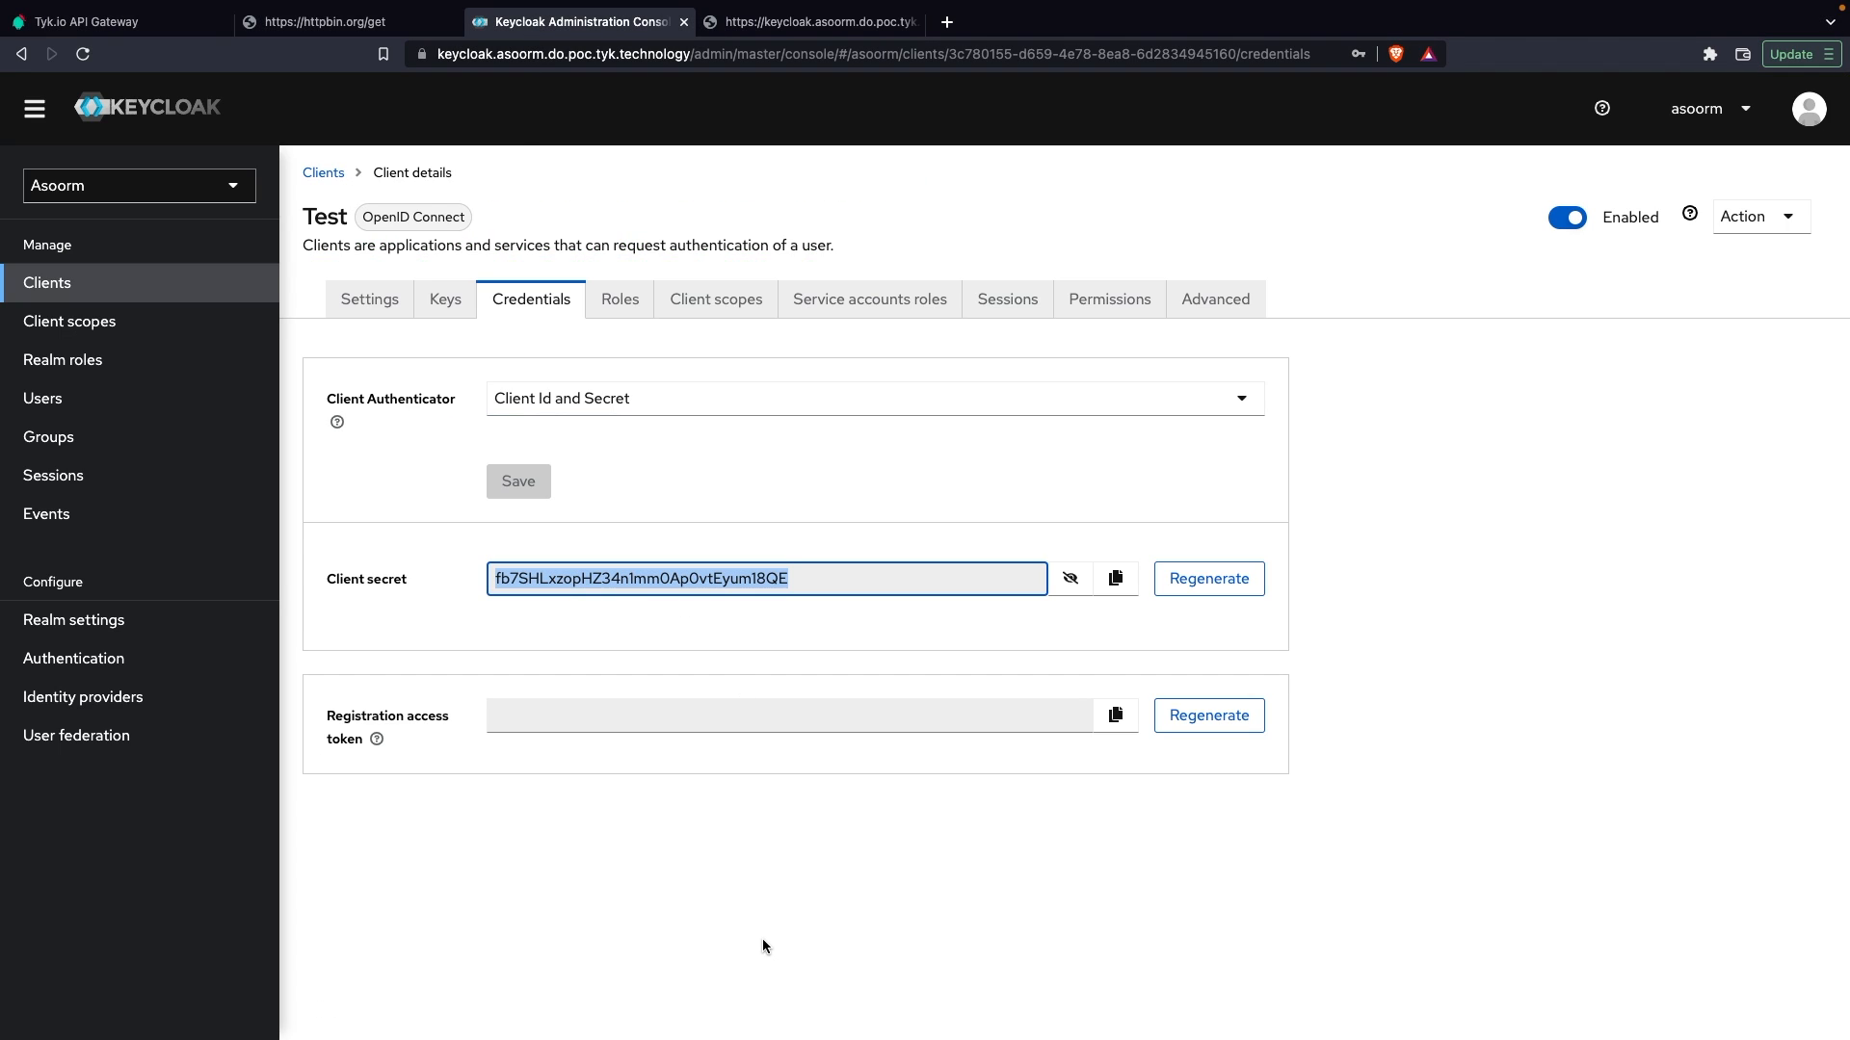
key(ctrl+Right)
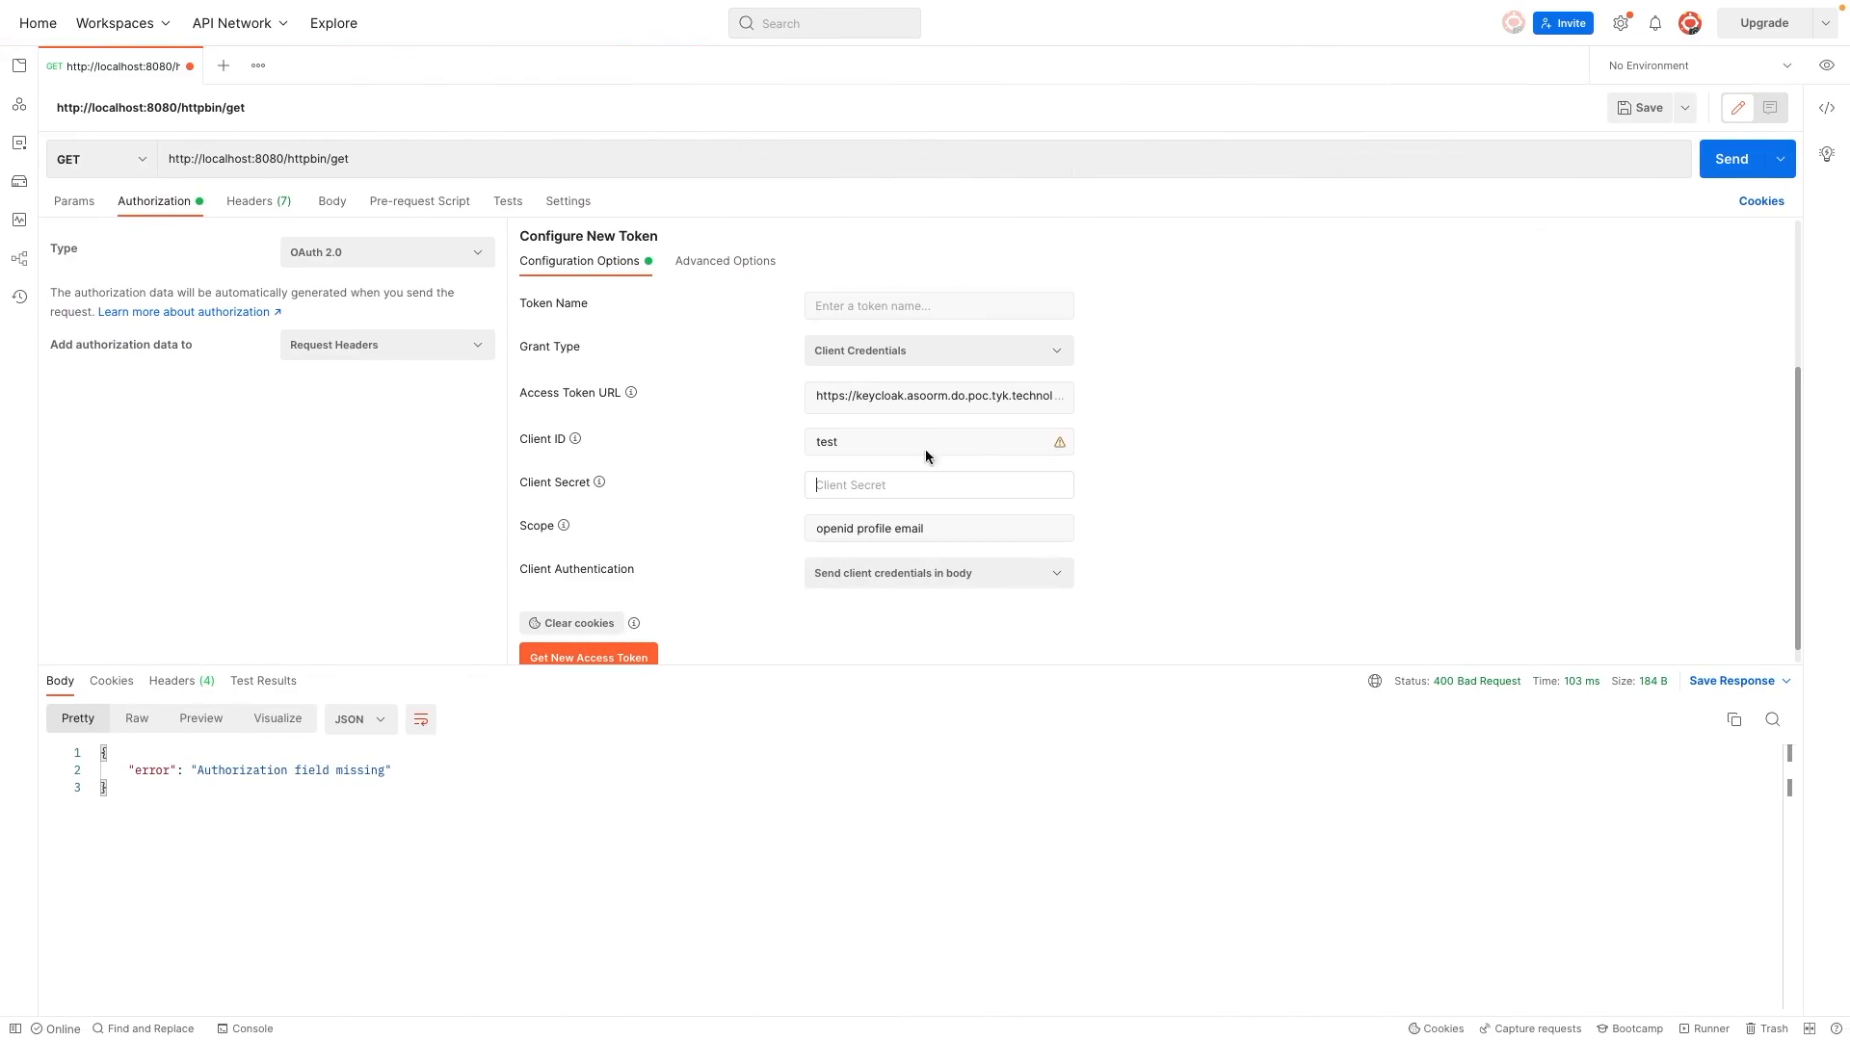
click(870, 484)
key(ctrl+v)
Step: Request a new access token, proceed to the token details, and copy the full access token
scroll(705, 498, down, 1)
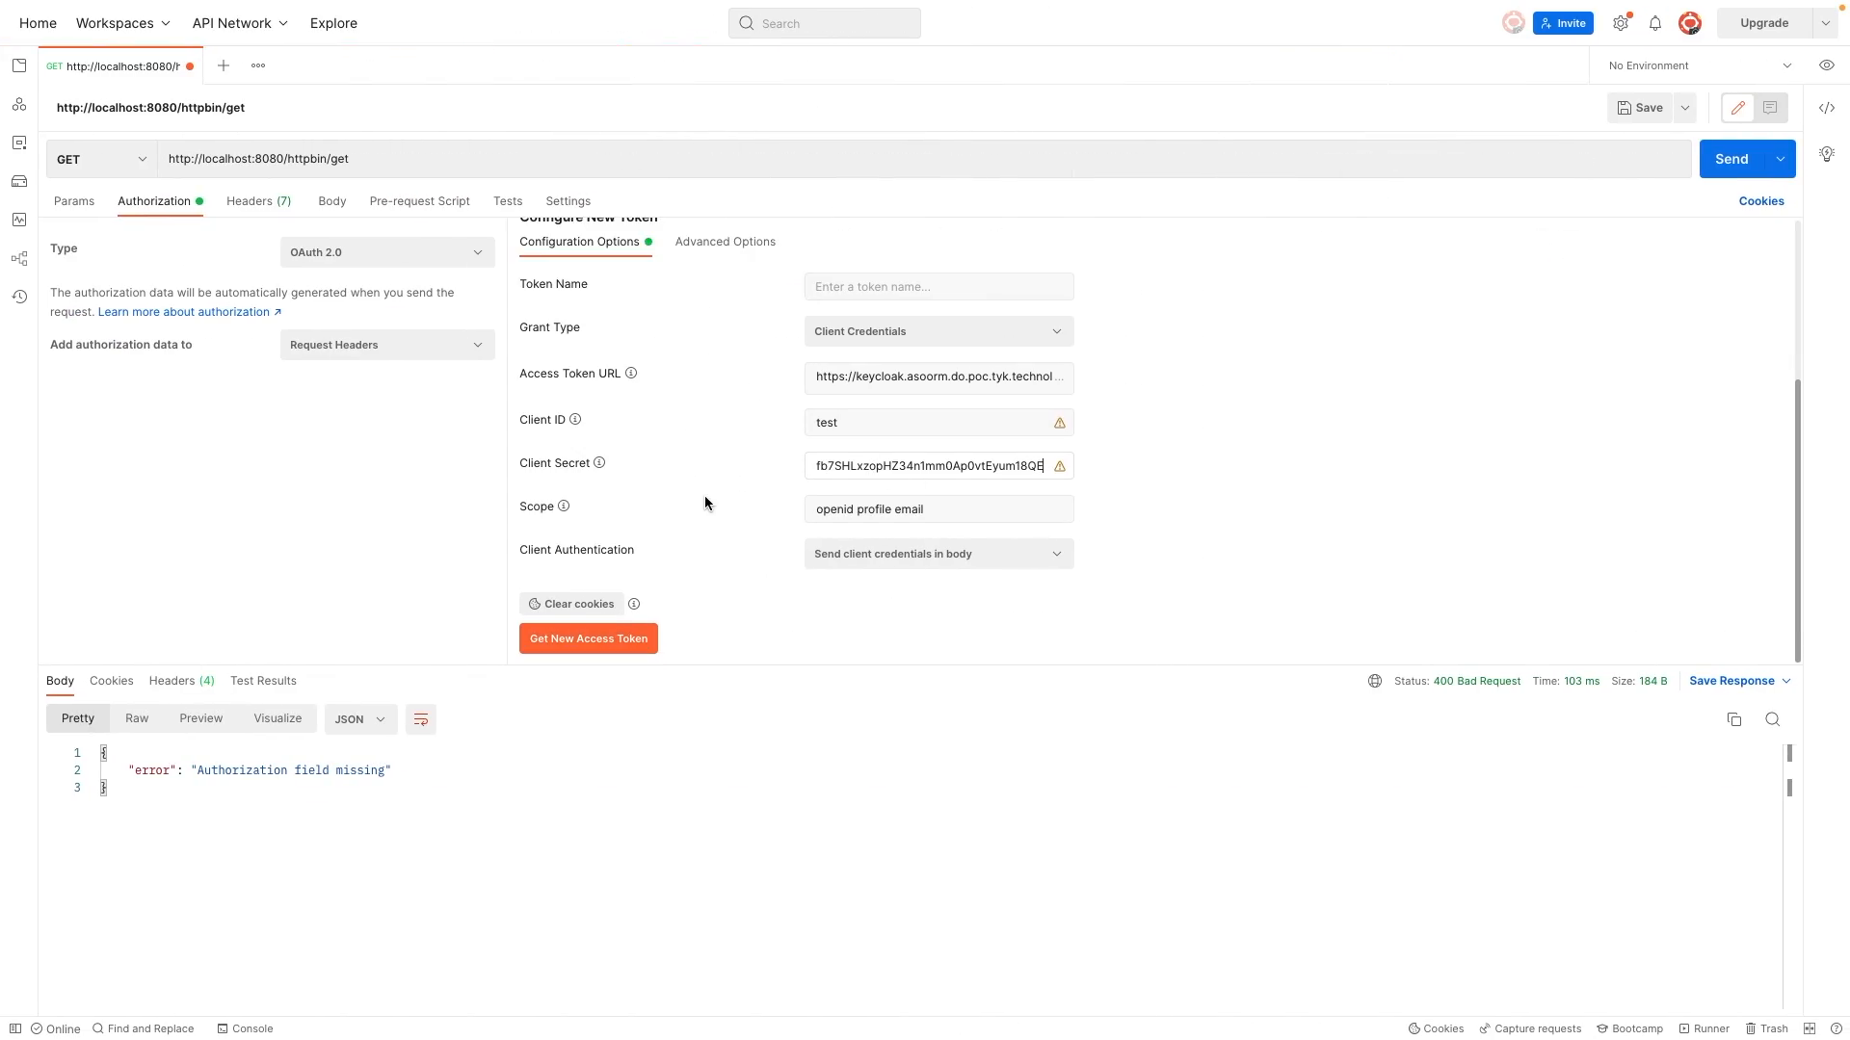
click(590, 638)
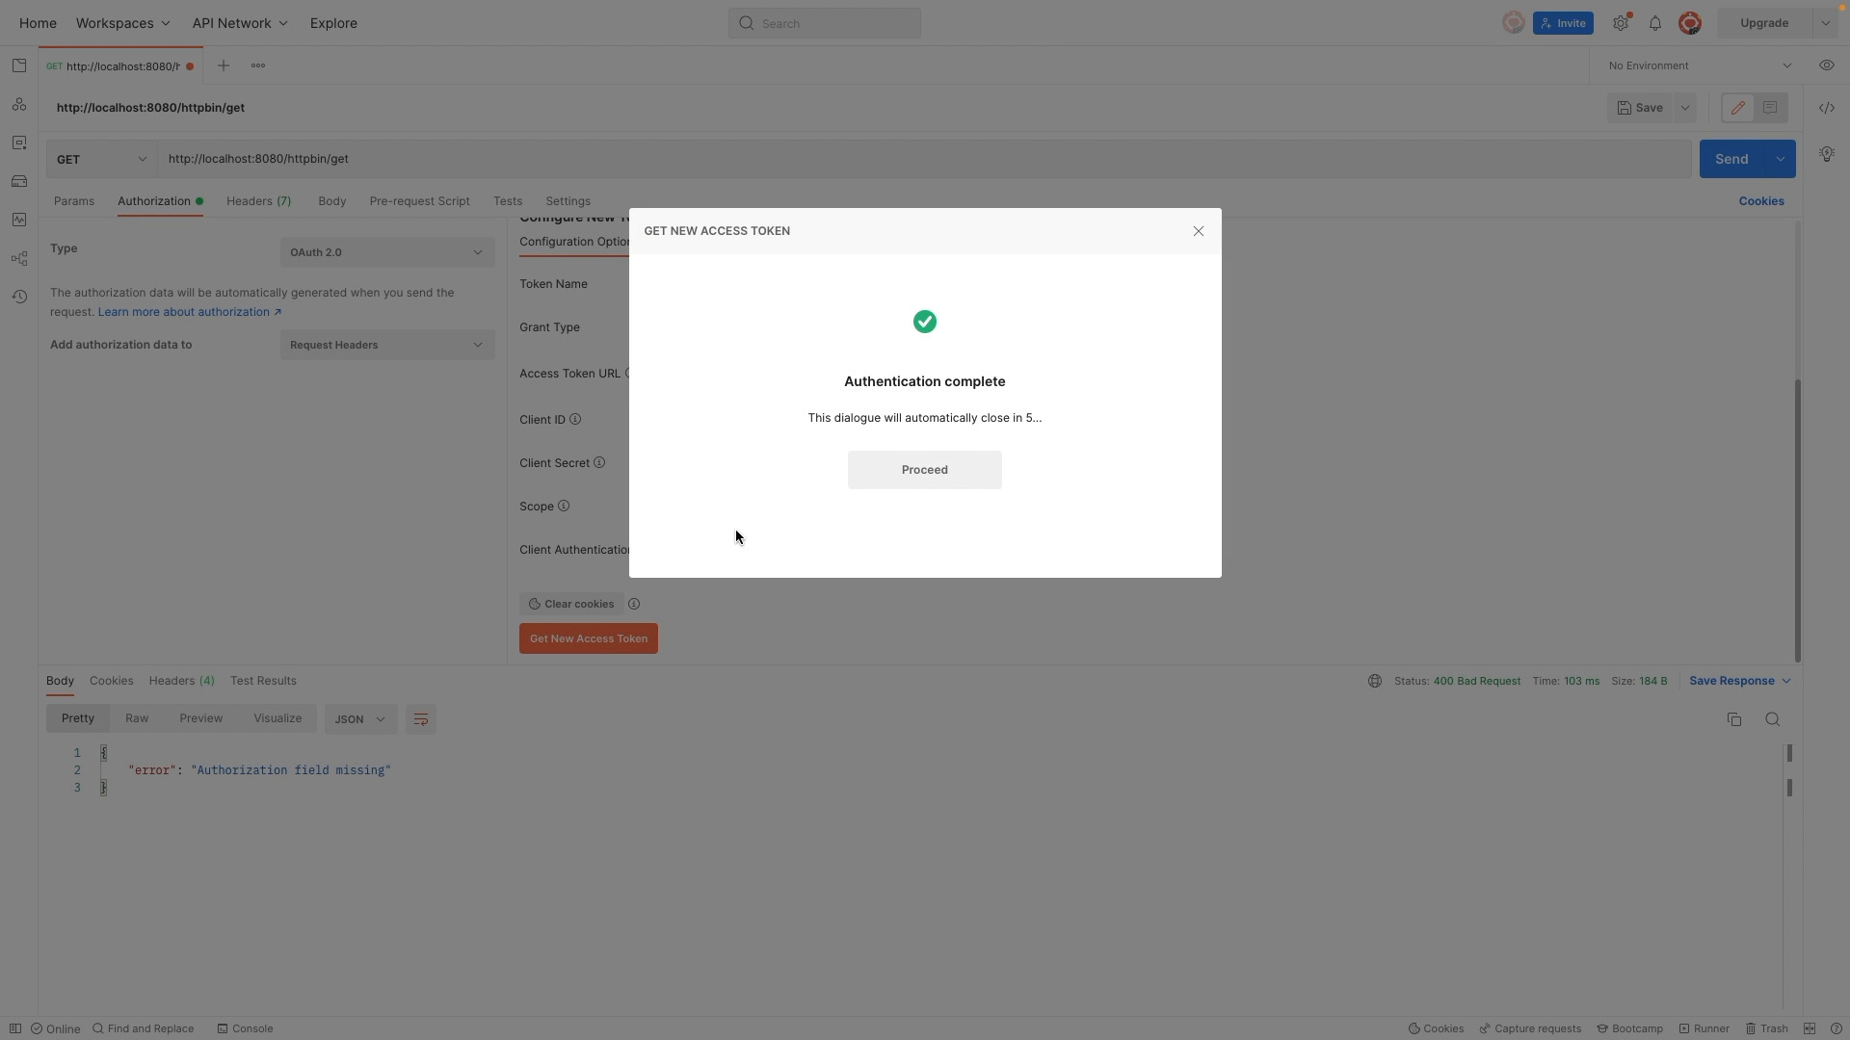
click(924, 469)
drag(916, 387, 1058, 555)
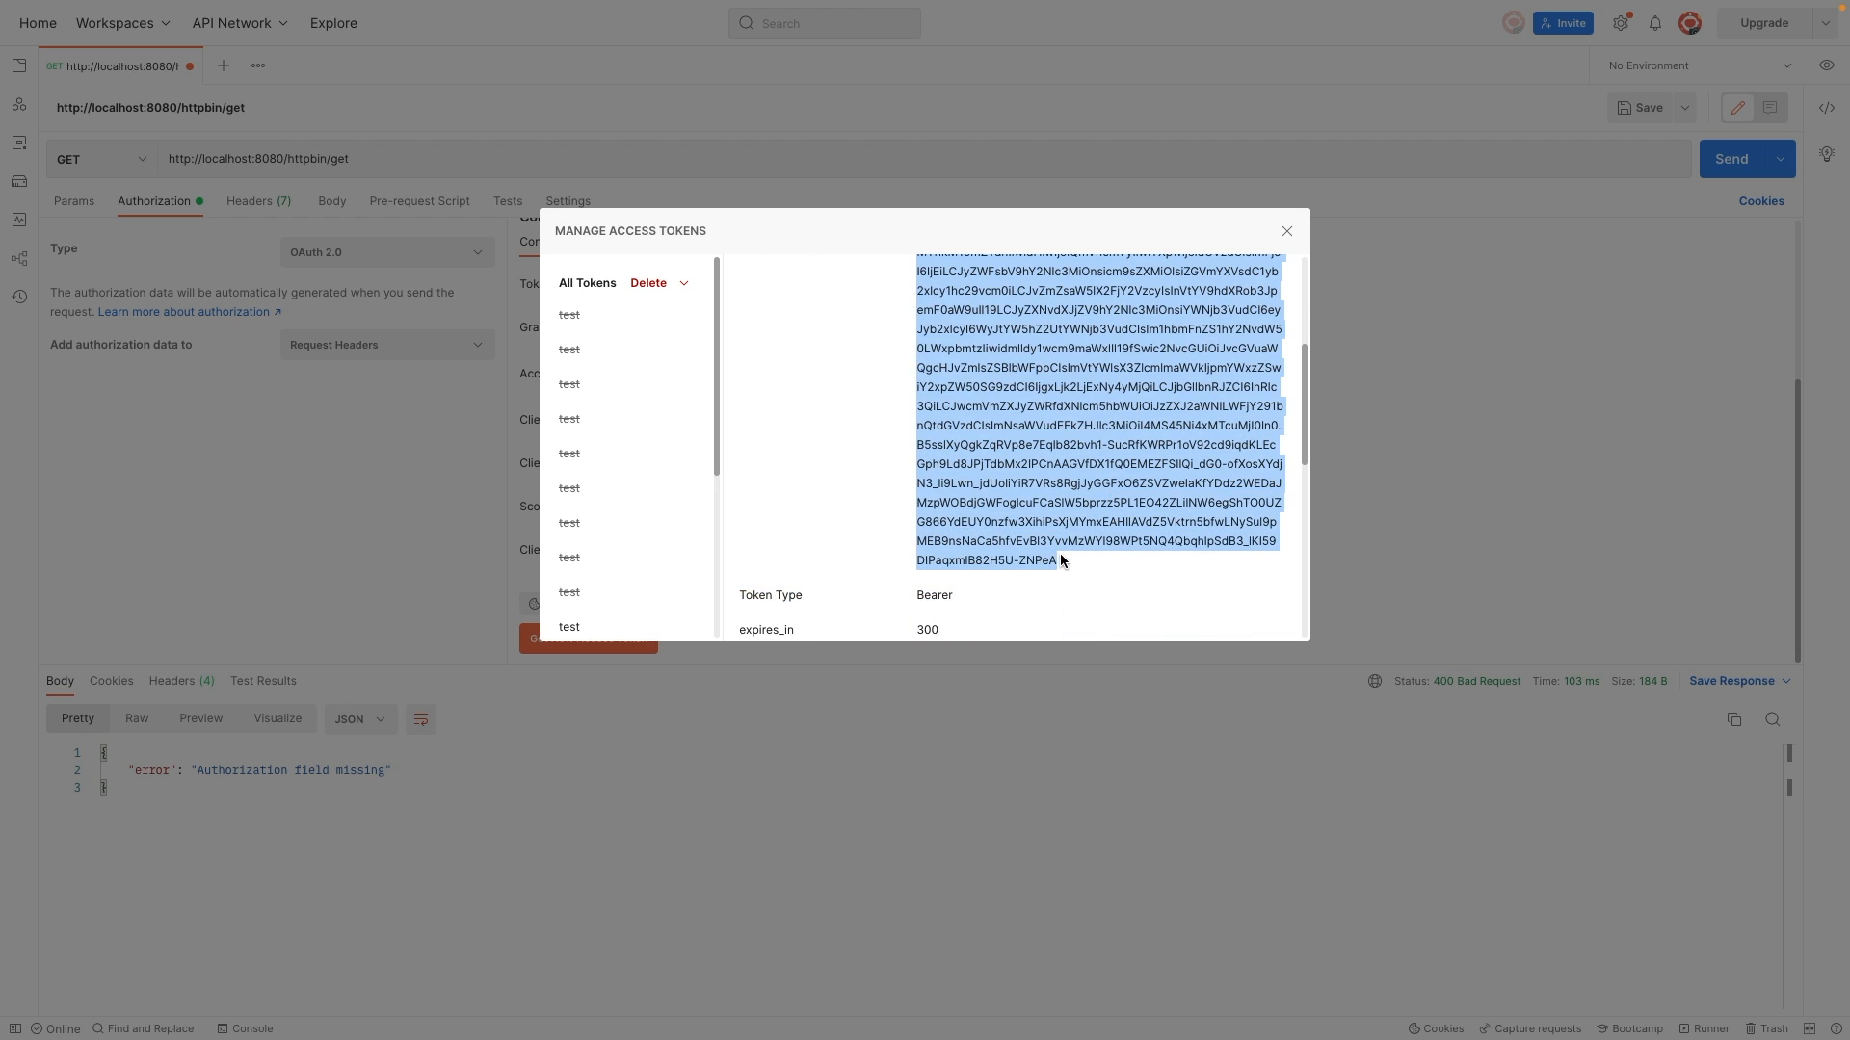
scroll(973, 493, down, 3)
scroll(973, 493, down, 2)
scroll(973, 494, up, 6)
Step: Open jwt.io in a new browser tab and replace the sample encoded JWT with the copied access token to decode it
key(alt+Tab)
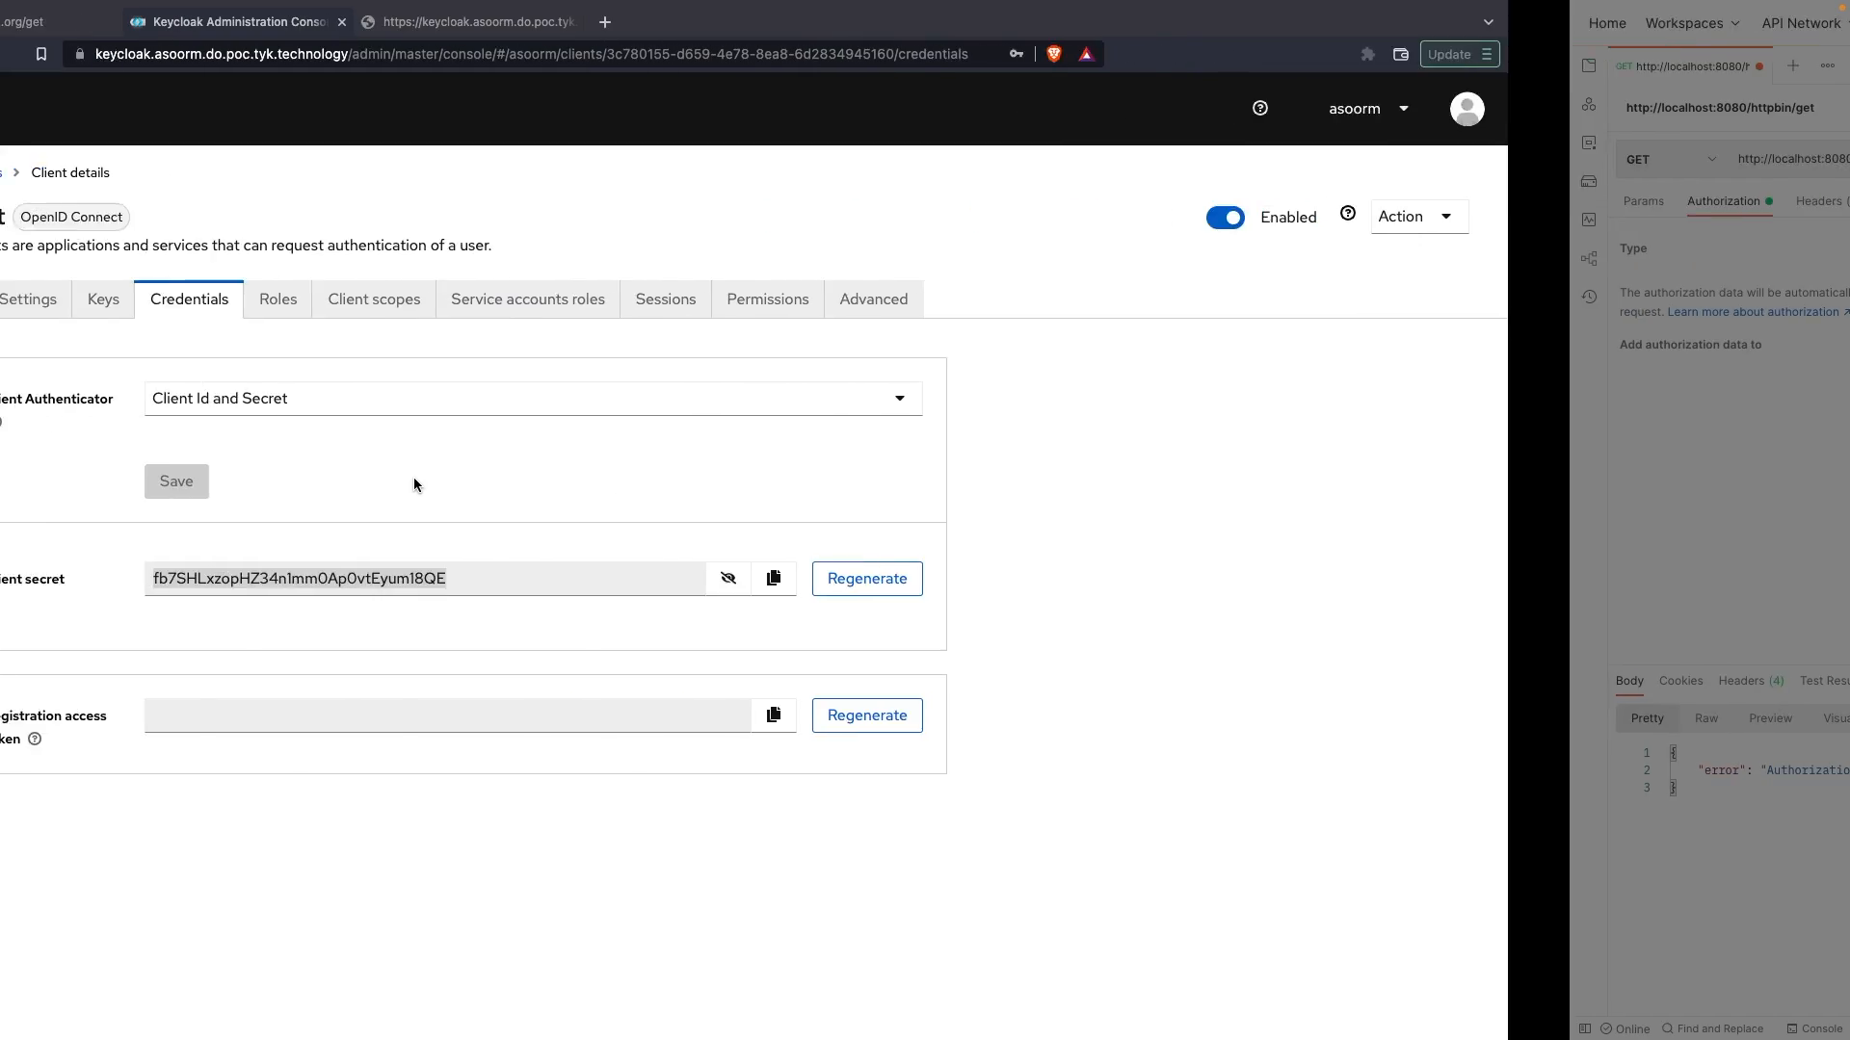
click(949, 21)
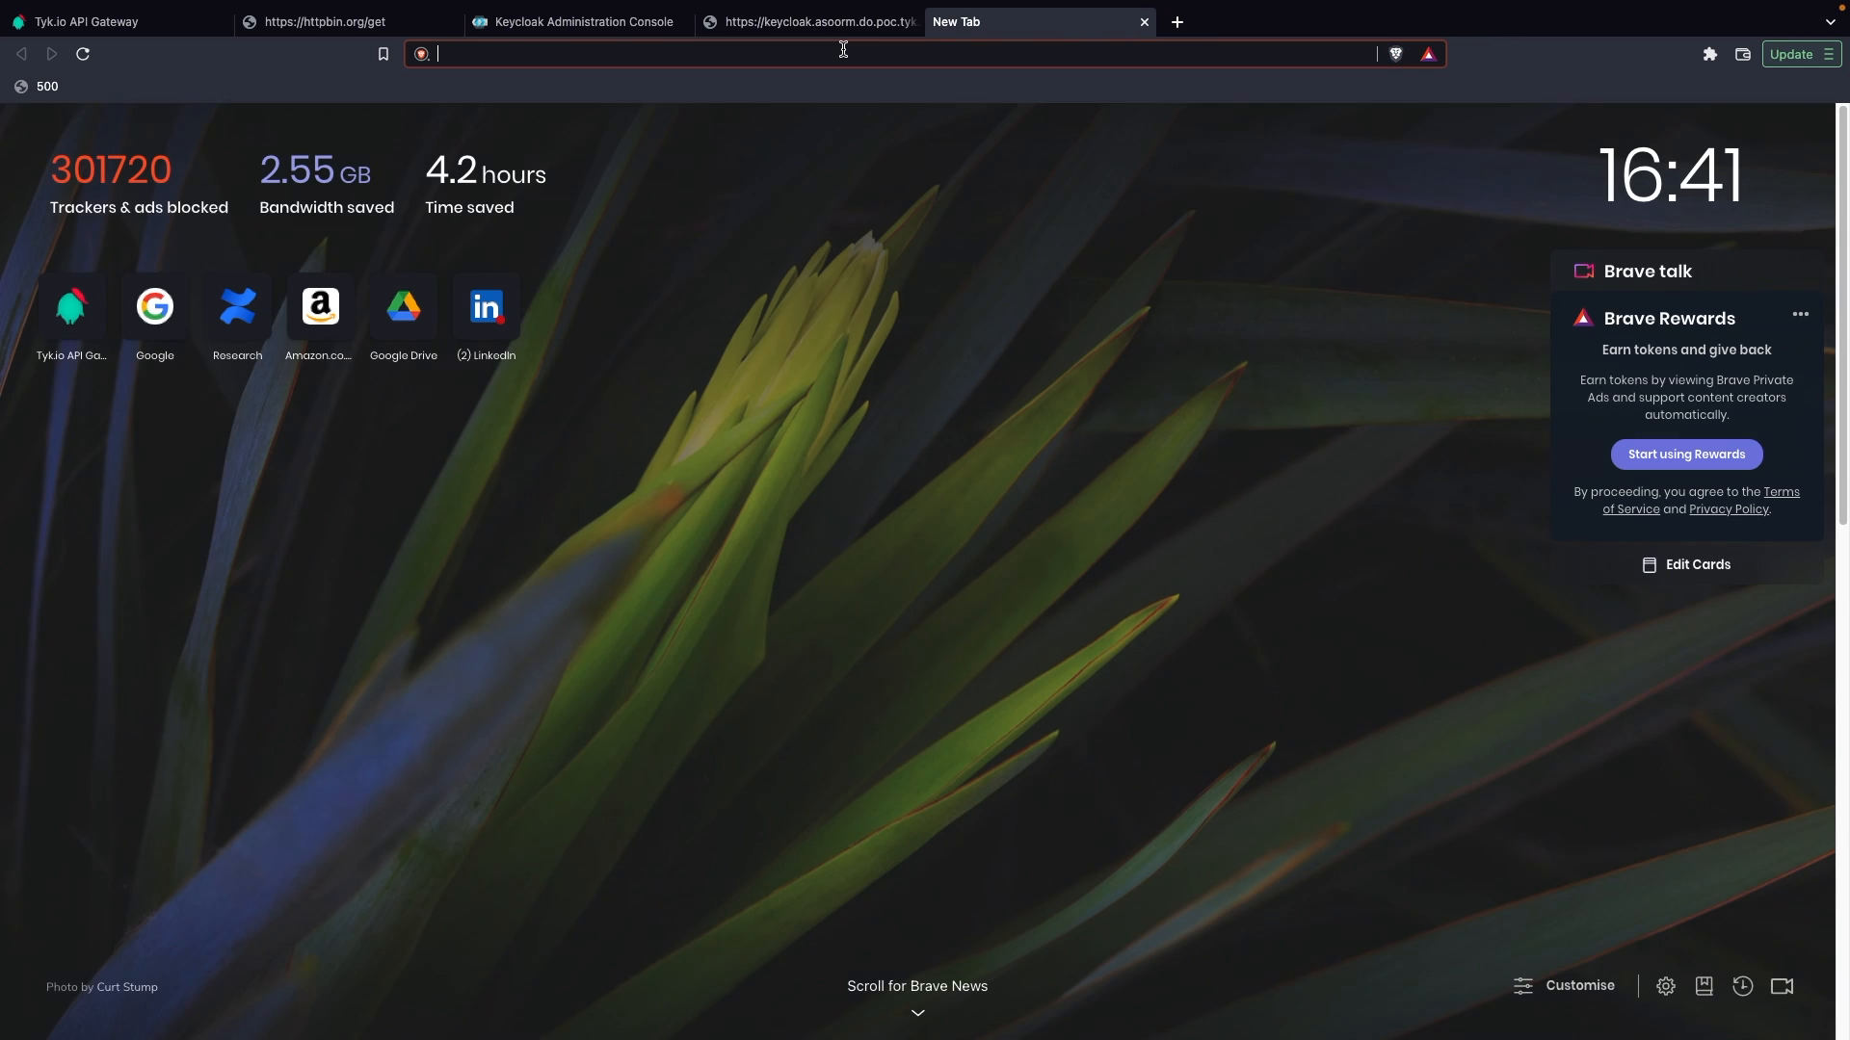
text(jwt.io)
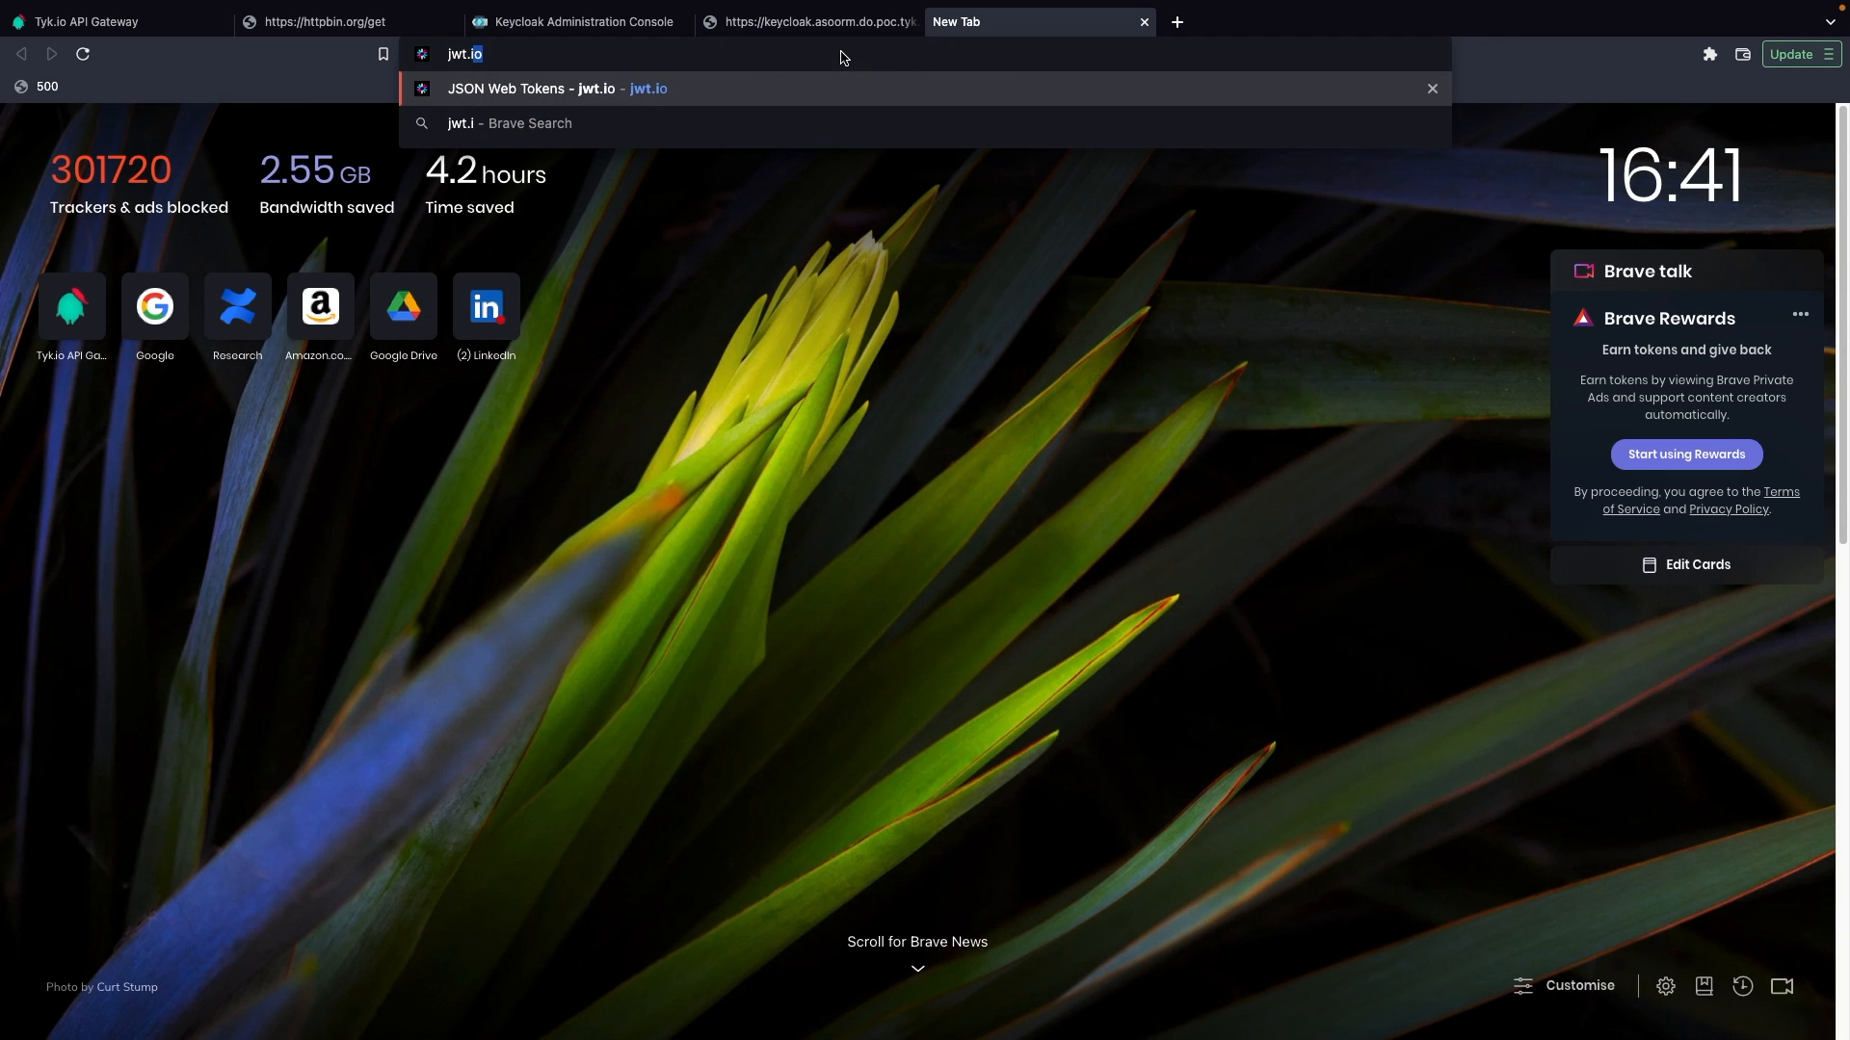
key(Return)
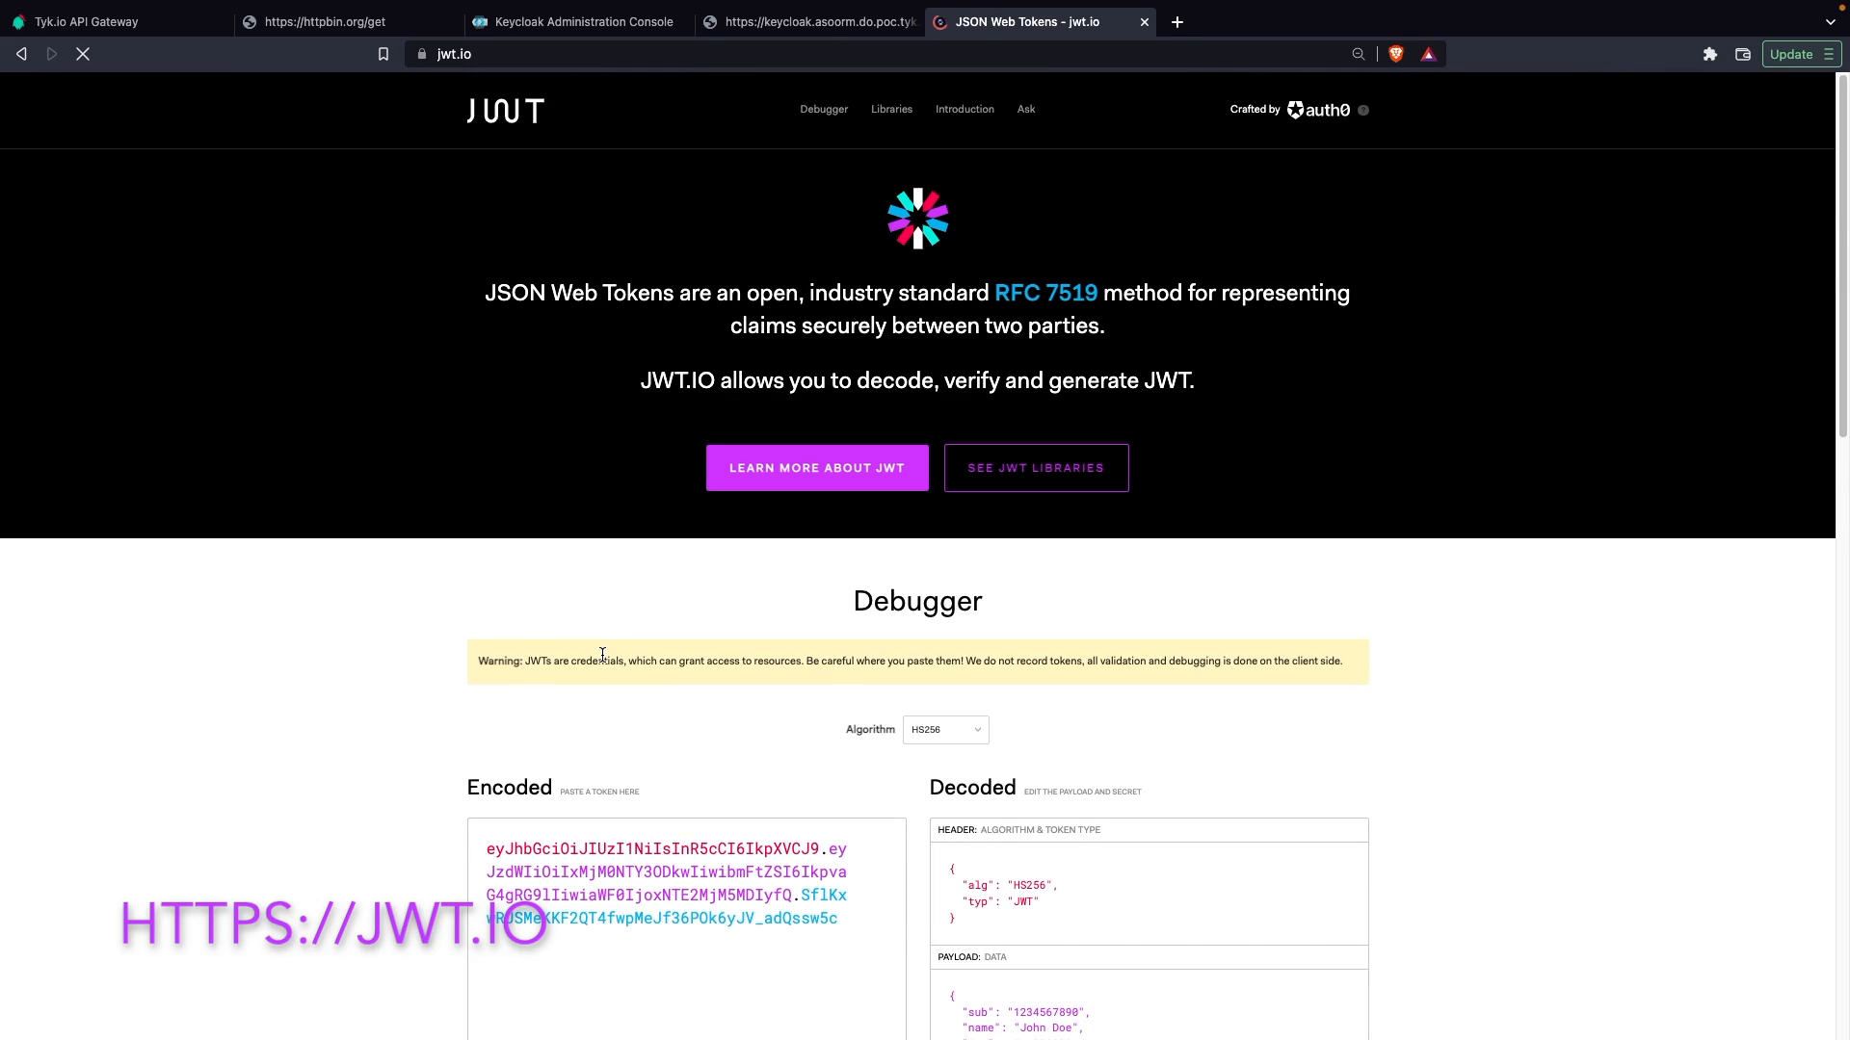
scroll(603, 656, down, 4)
click(750, 537)
click(702, 603)
key(ctrl+a)
key(ctrl+v)
scroll(1285, 740, down, 3)
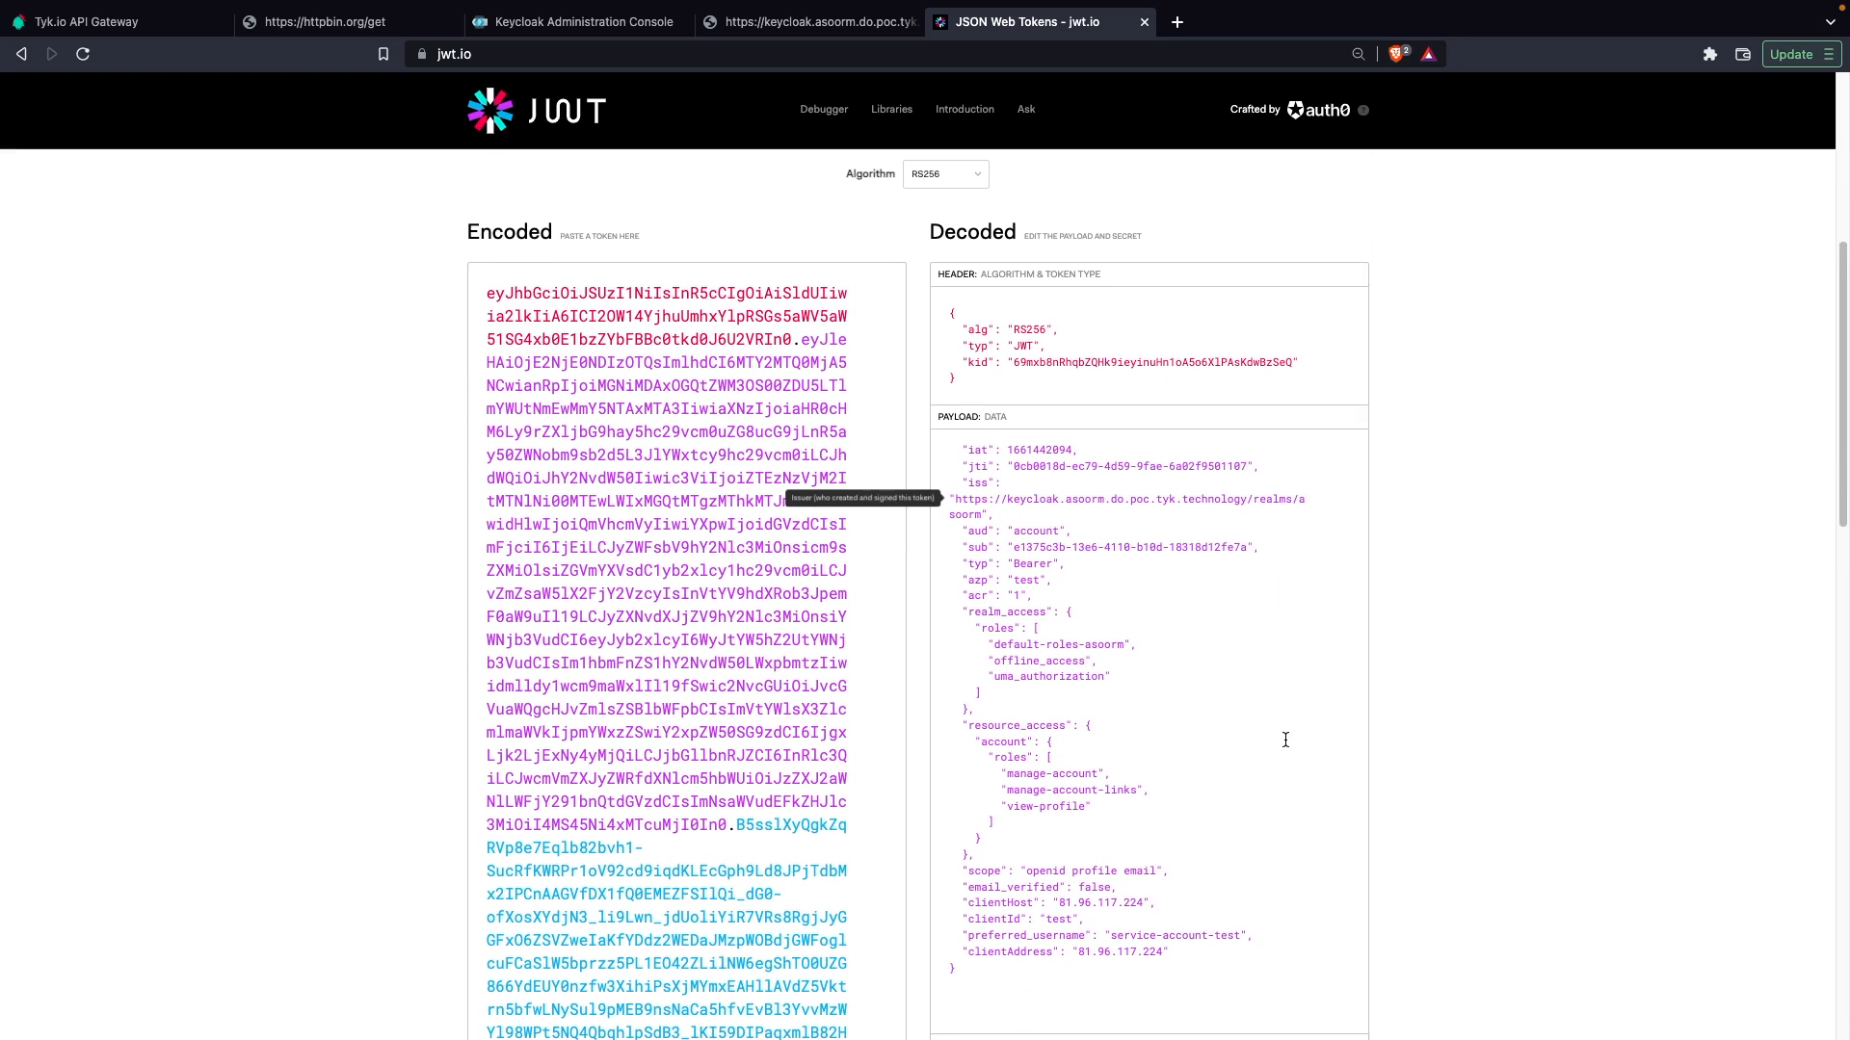
Step: Copy the clientId claim name from the decoded payload, then set it as the httpbin API's Identity Source in Tyk and save the update
scroll(1285, 740, up, 1)
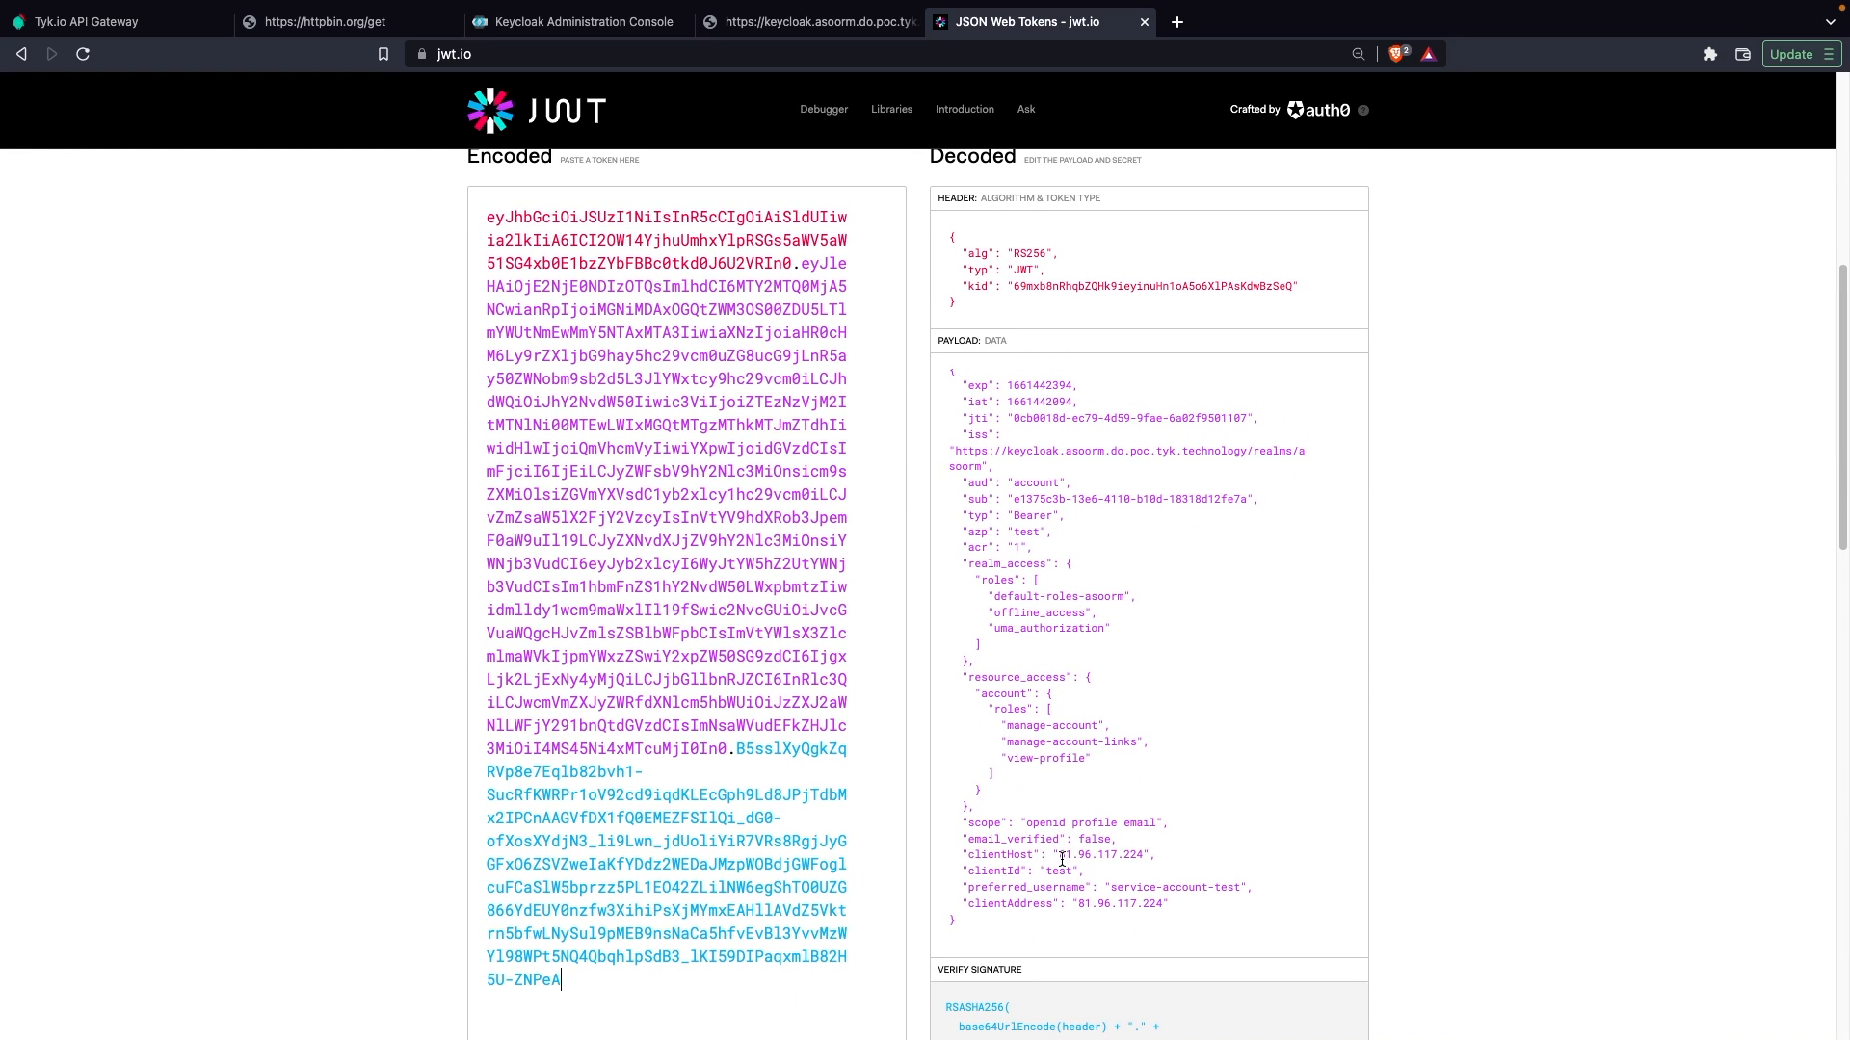
double_click(1008, 870)
click(175, 29)
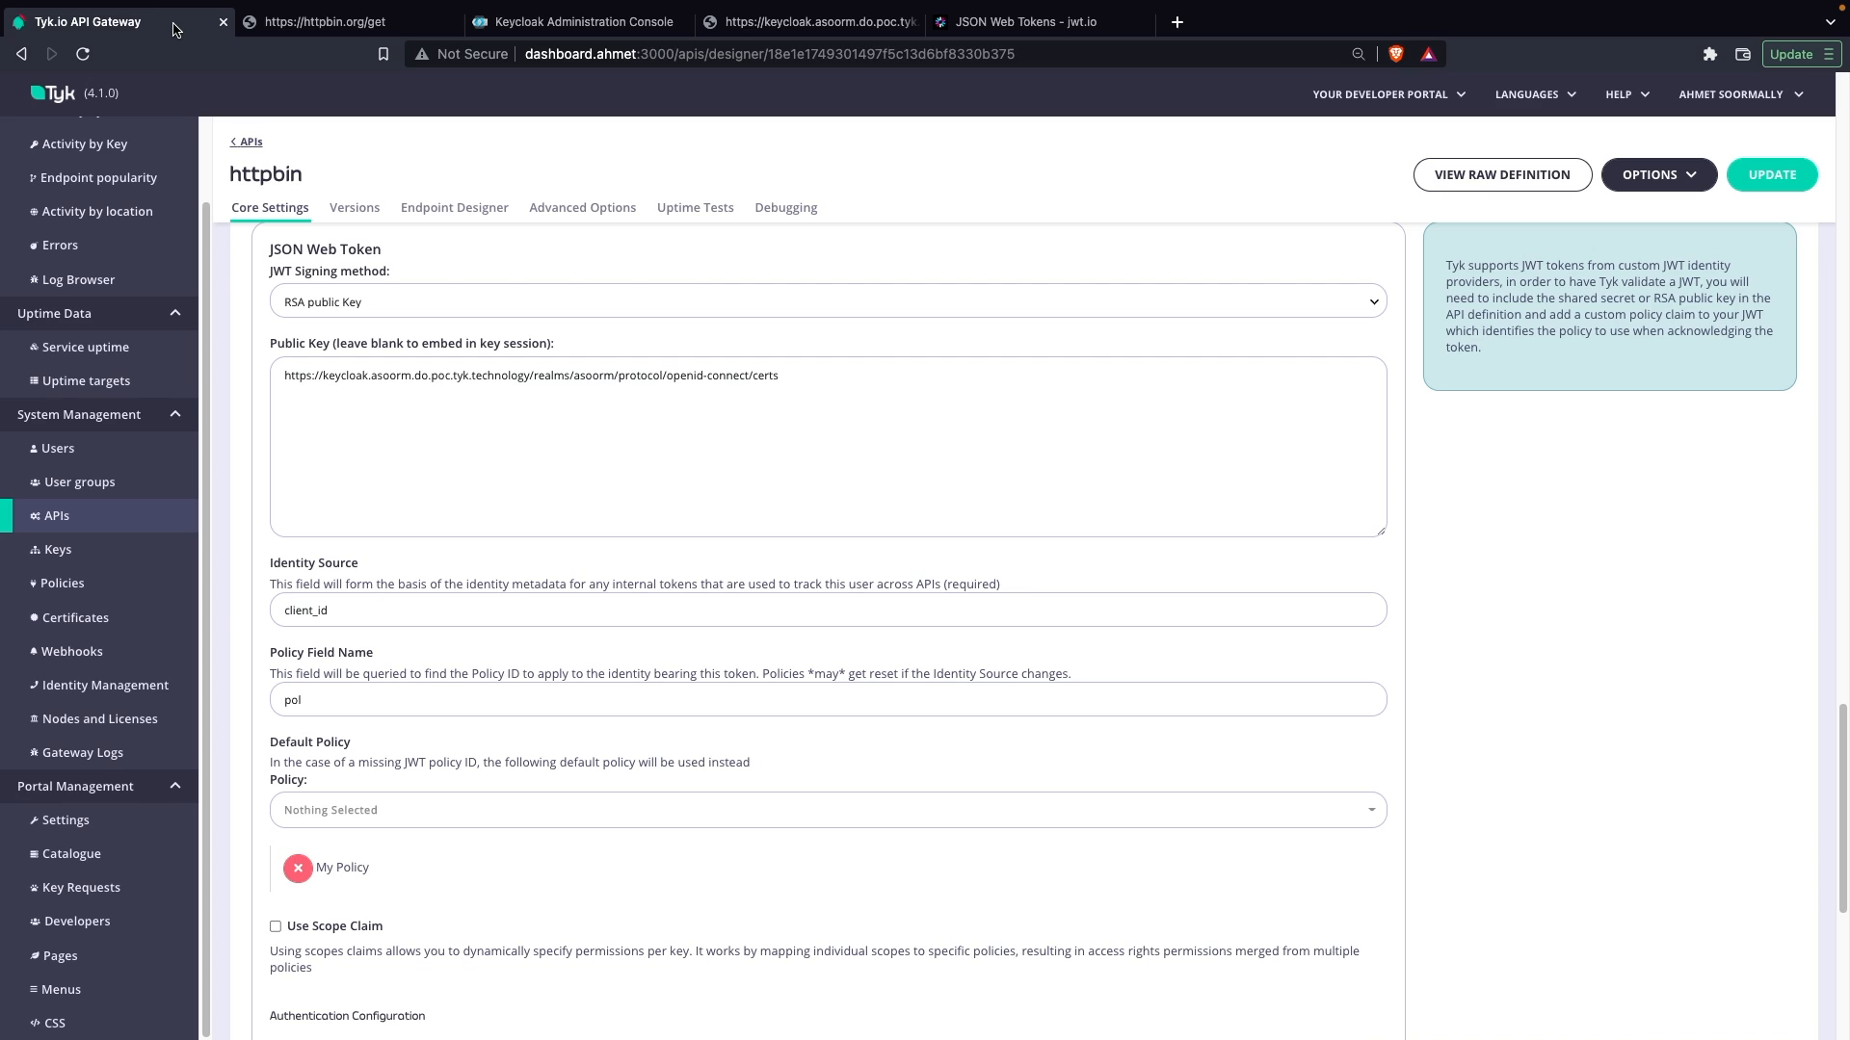
double_click(312, 611)
text(clientId)
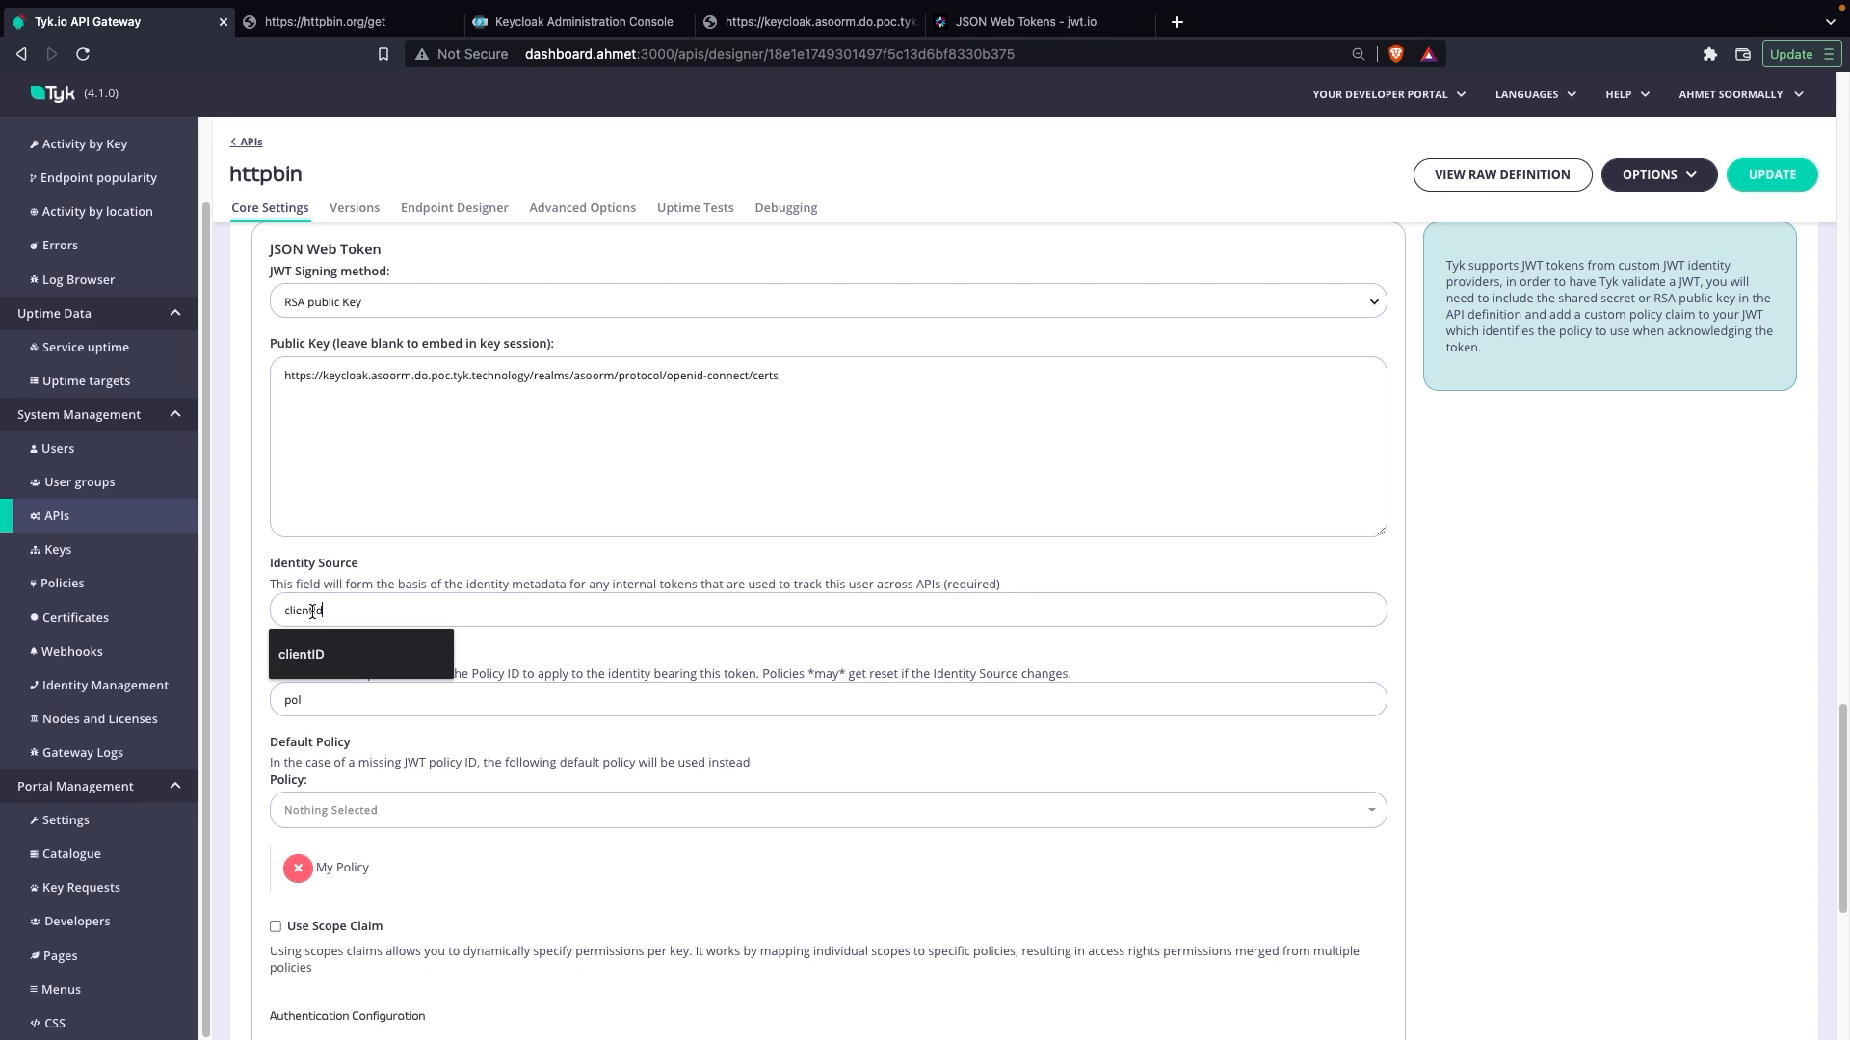
click(508, 641)
click(1771, 175)
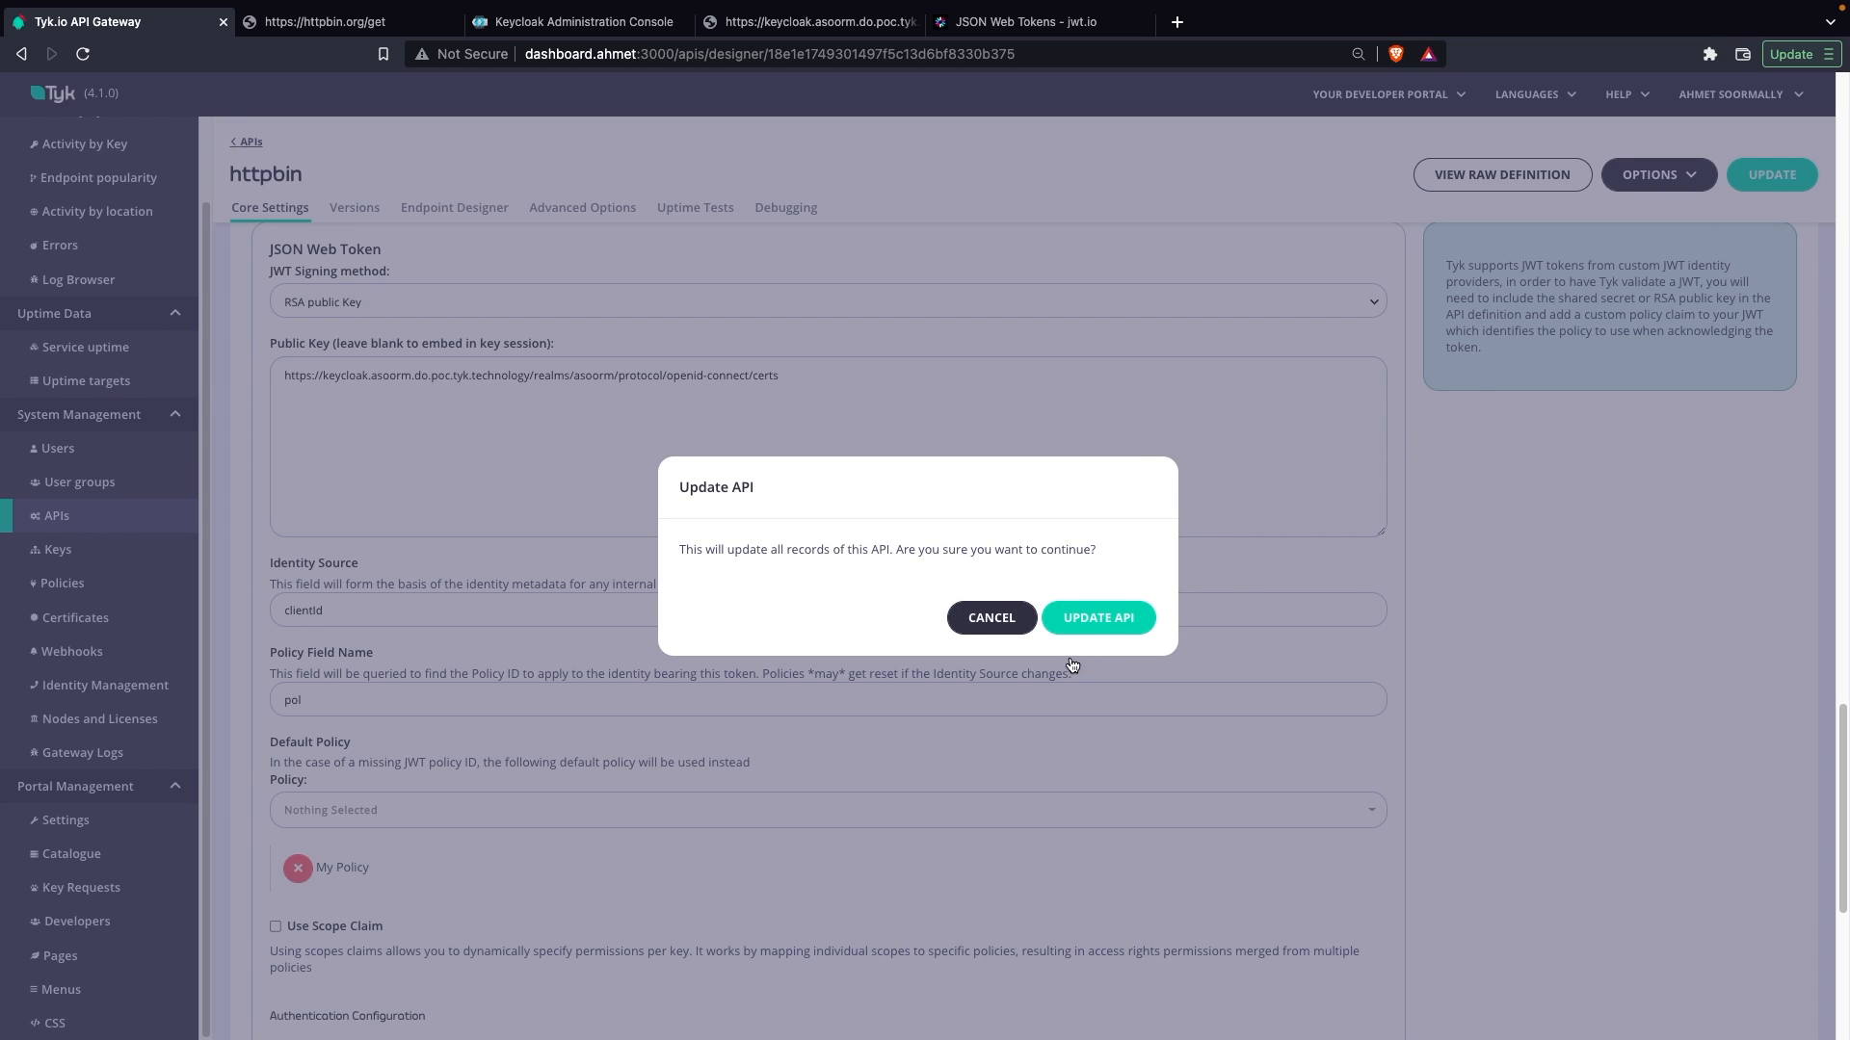
click(1096, 621)
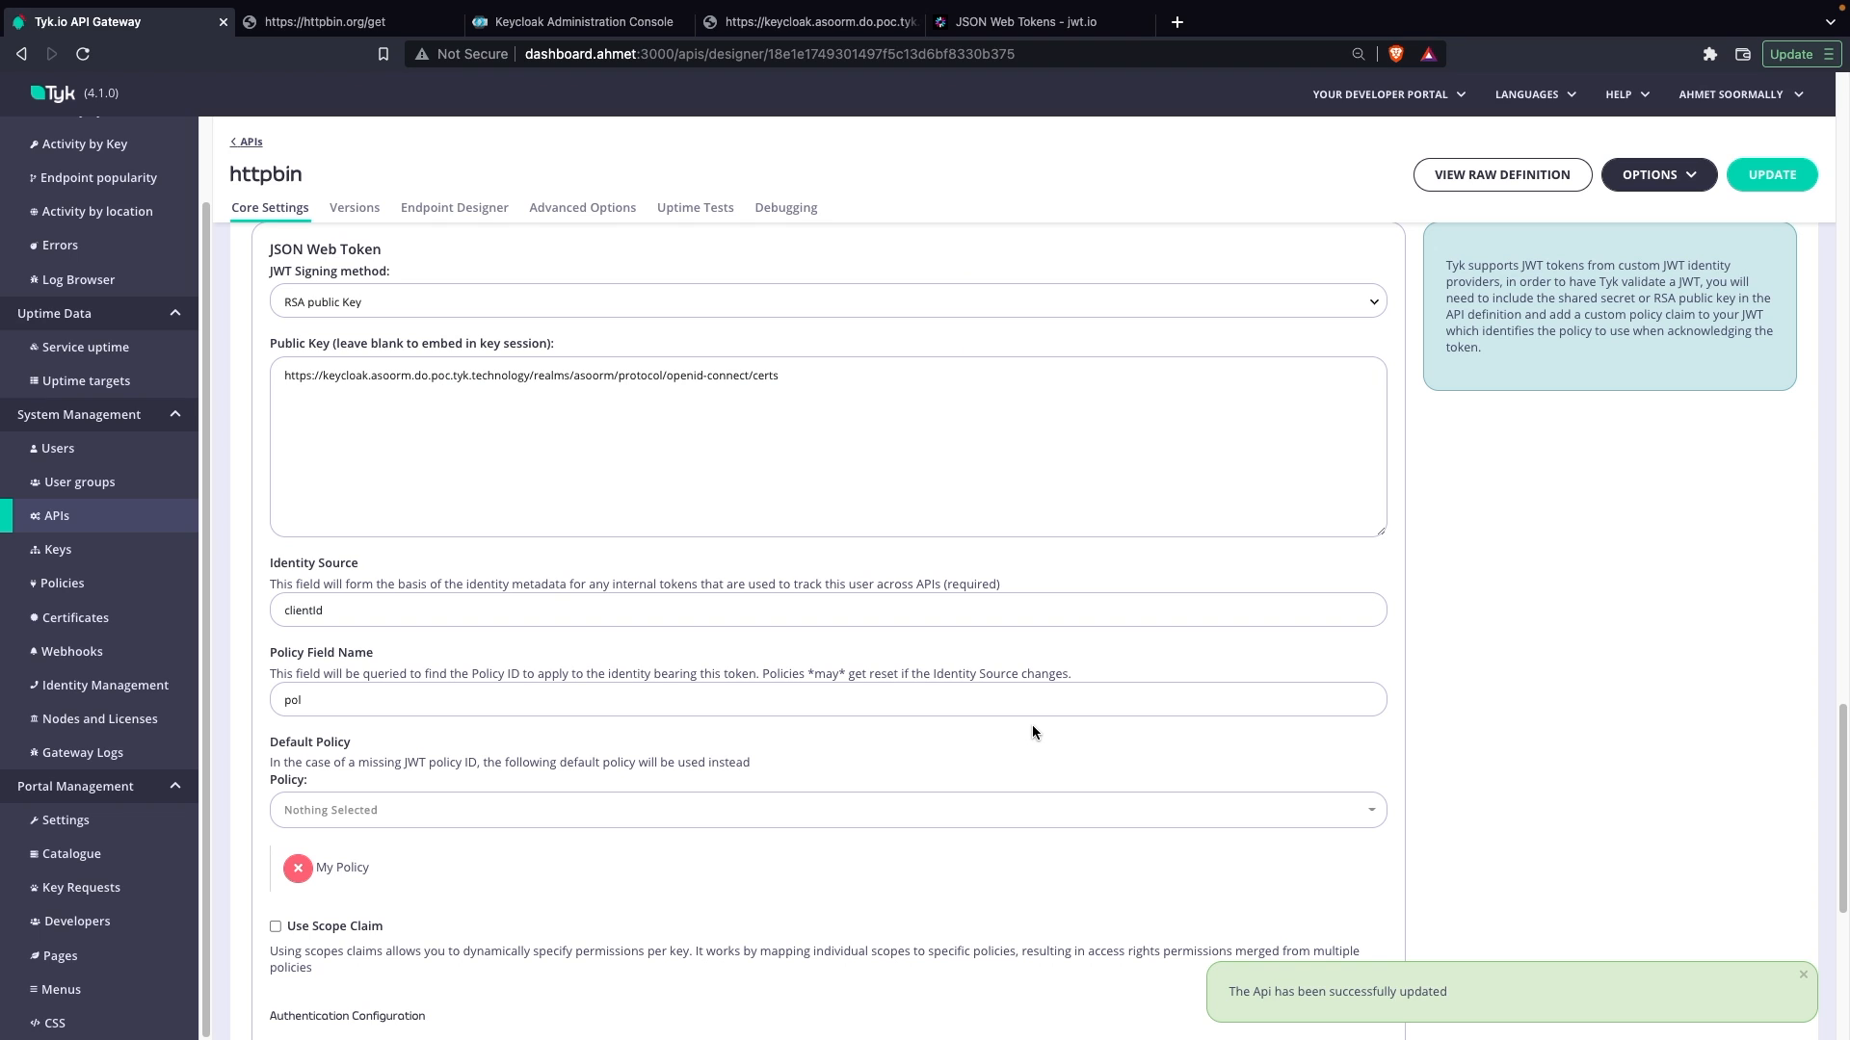
key(ctrl+Right)
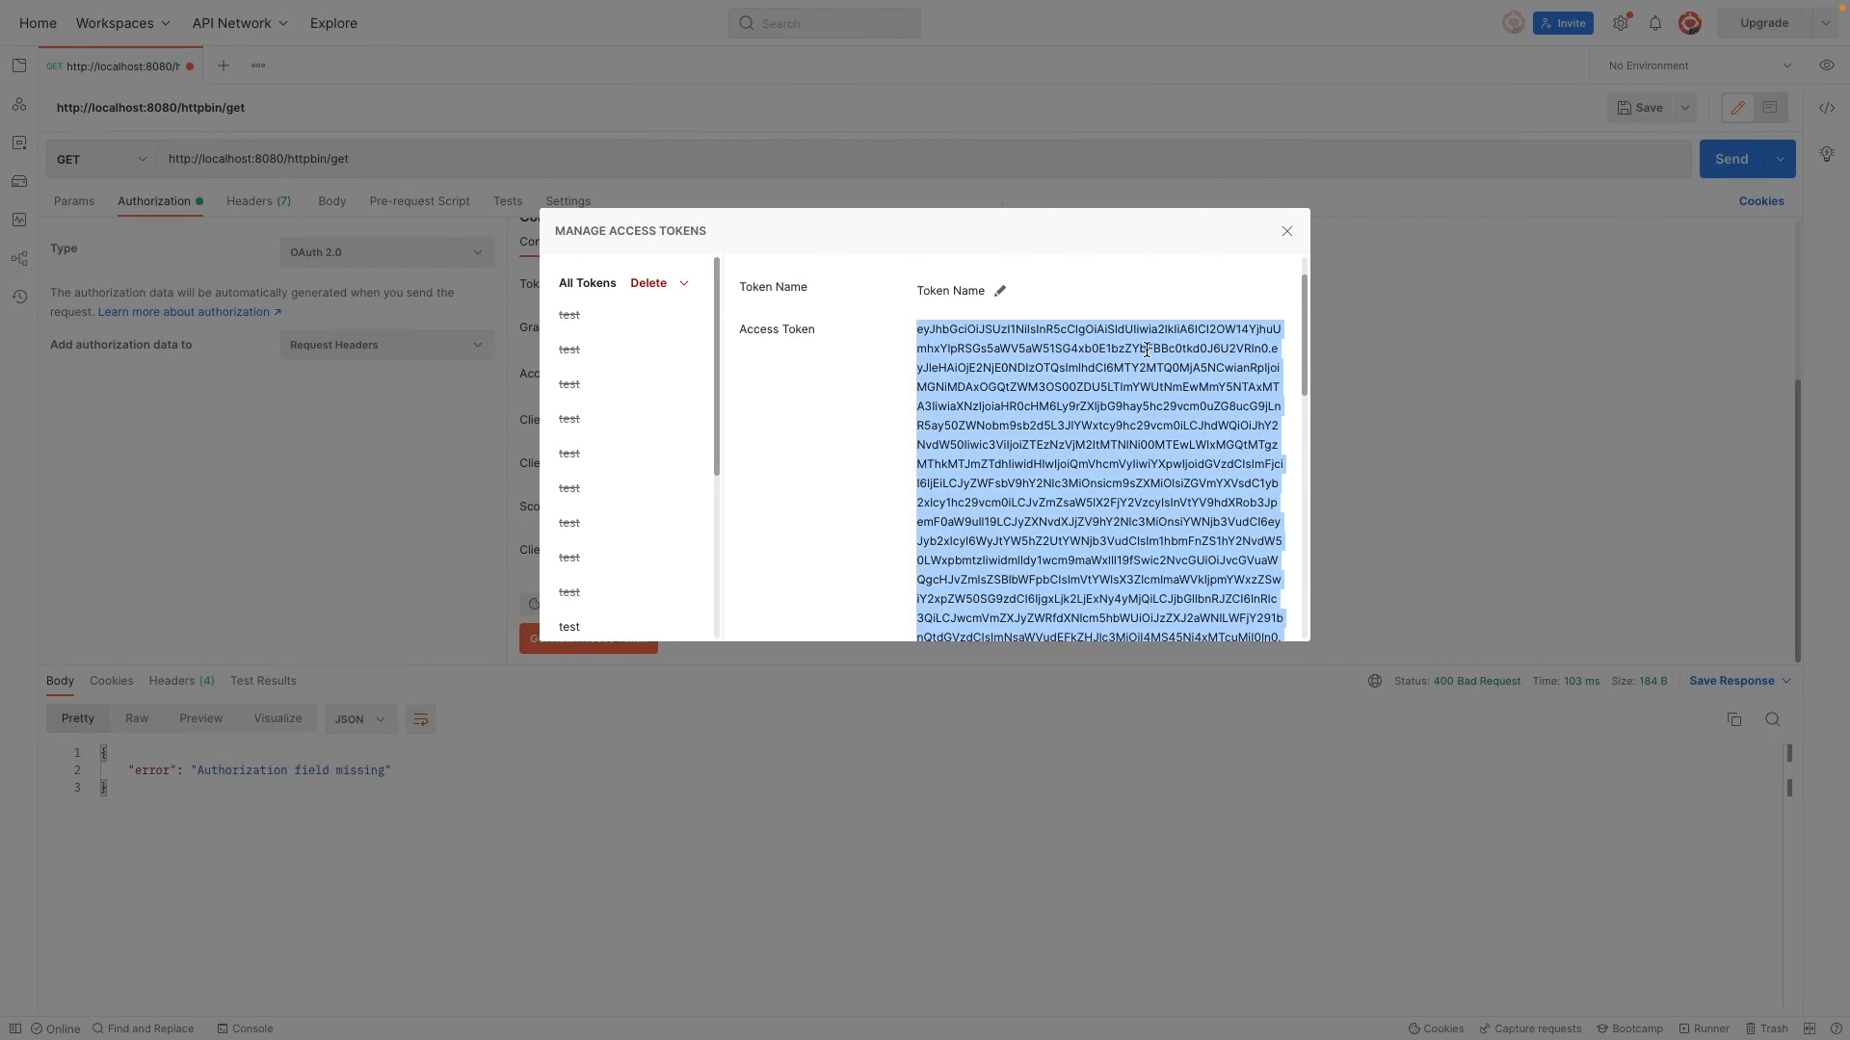
scroll(984, 520, down, 8)
scroll(984, 520, down, 5)
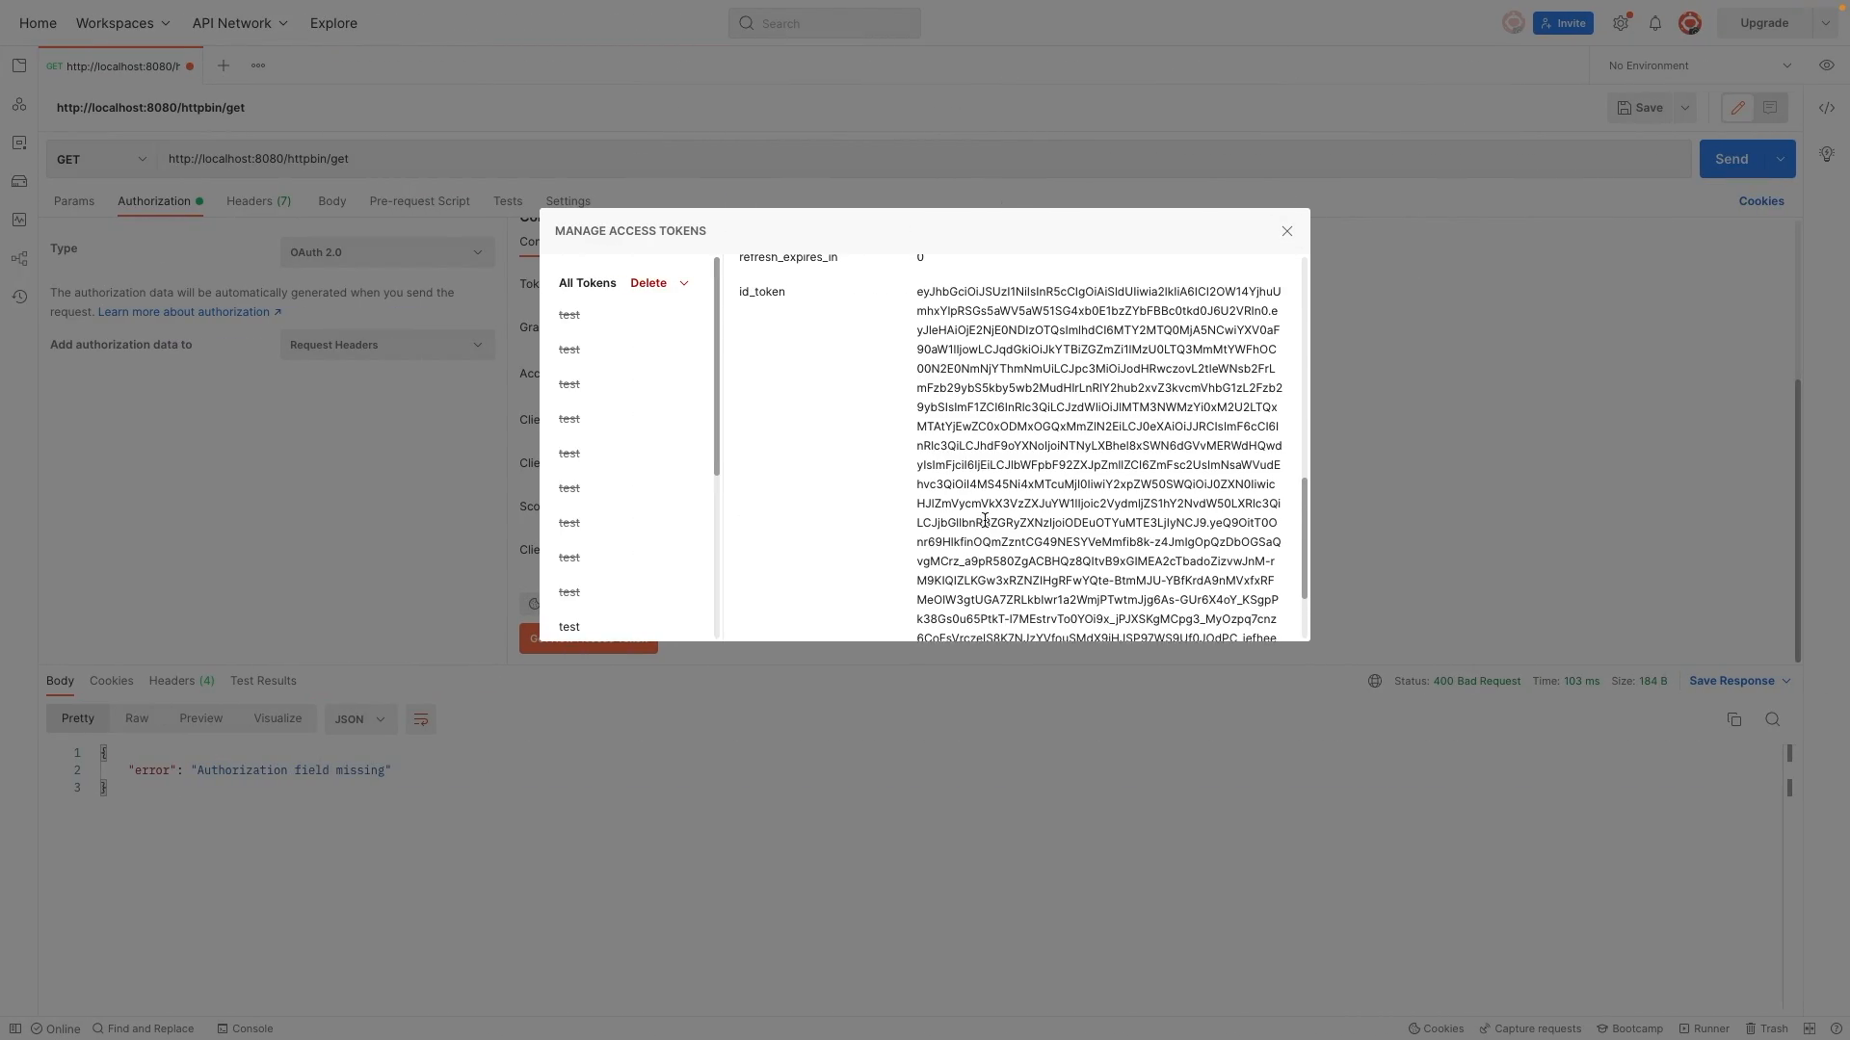
click(1287, 230)
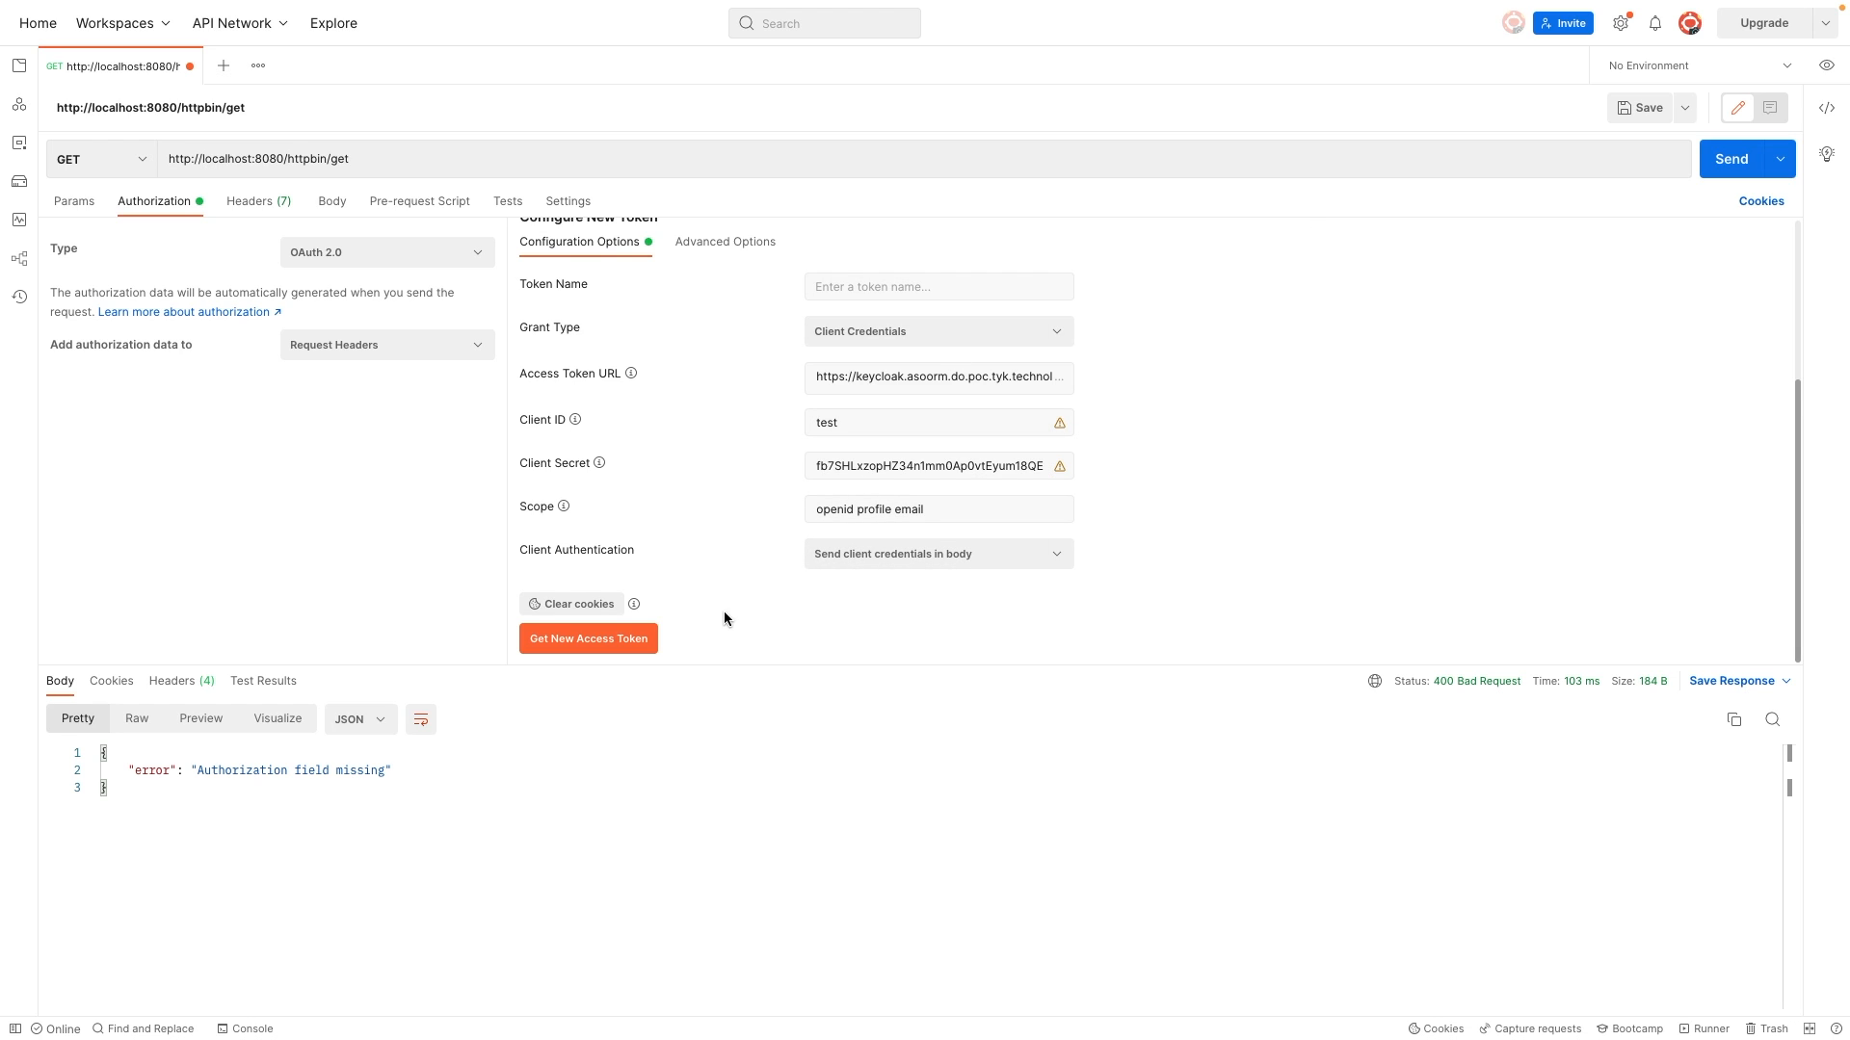
scroll(717, 638, up, 3)
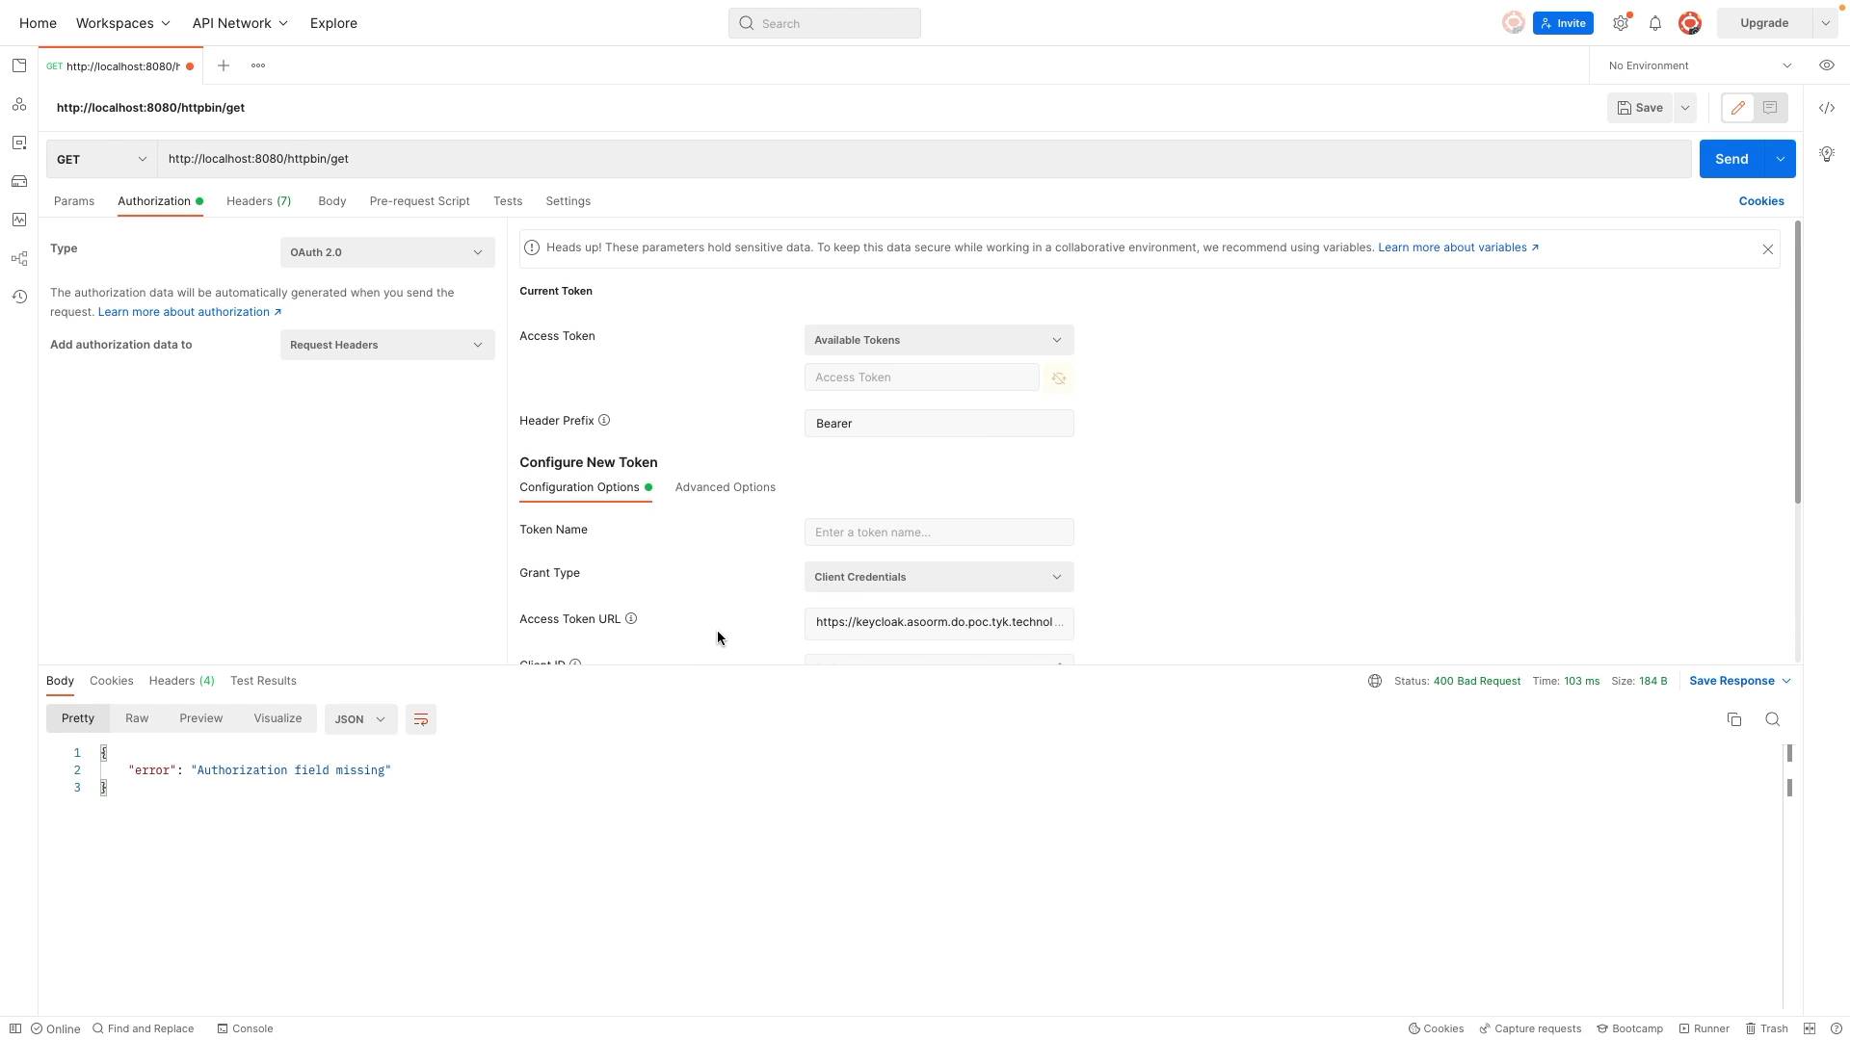
click(1722, 163)
Step: Request a new access token with the configured client credentials and apply it to the request's authorization
scroll(691, 514, down, 3)
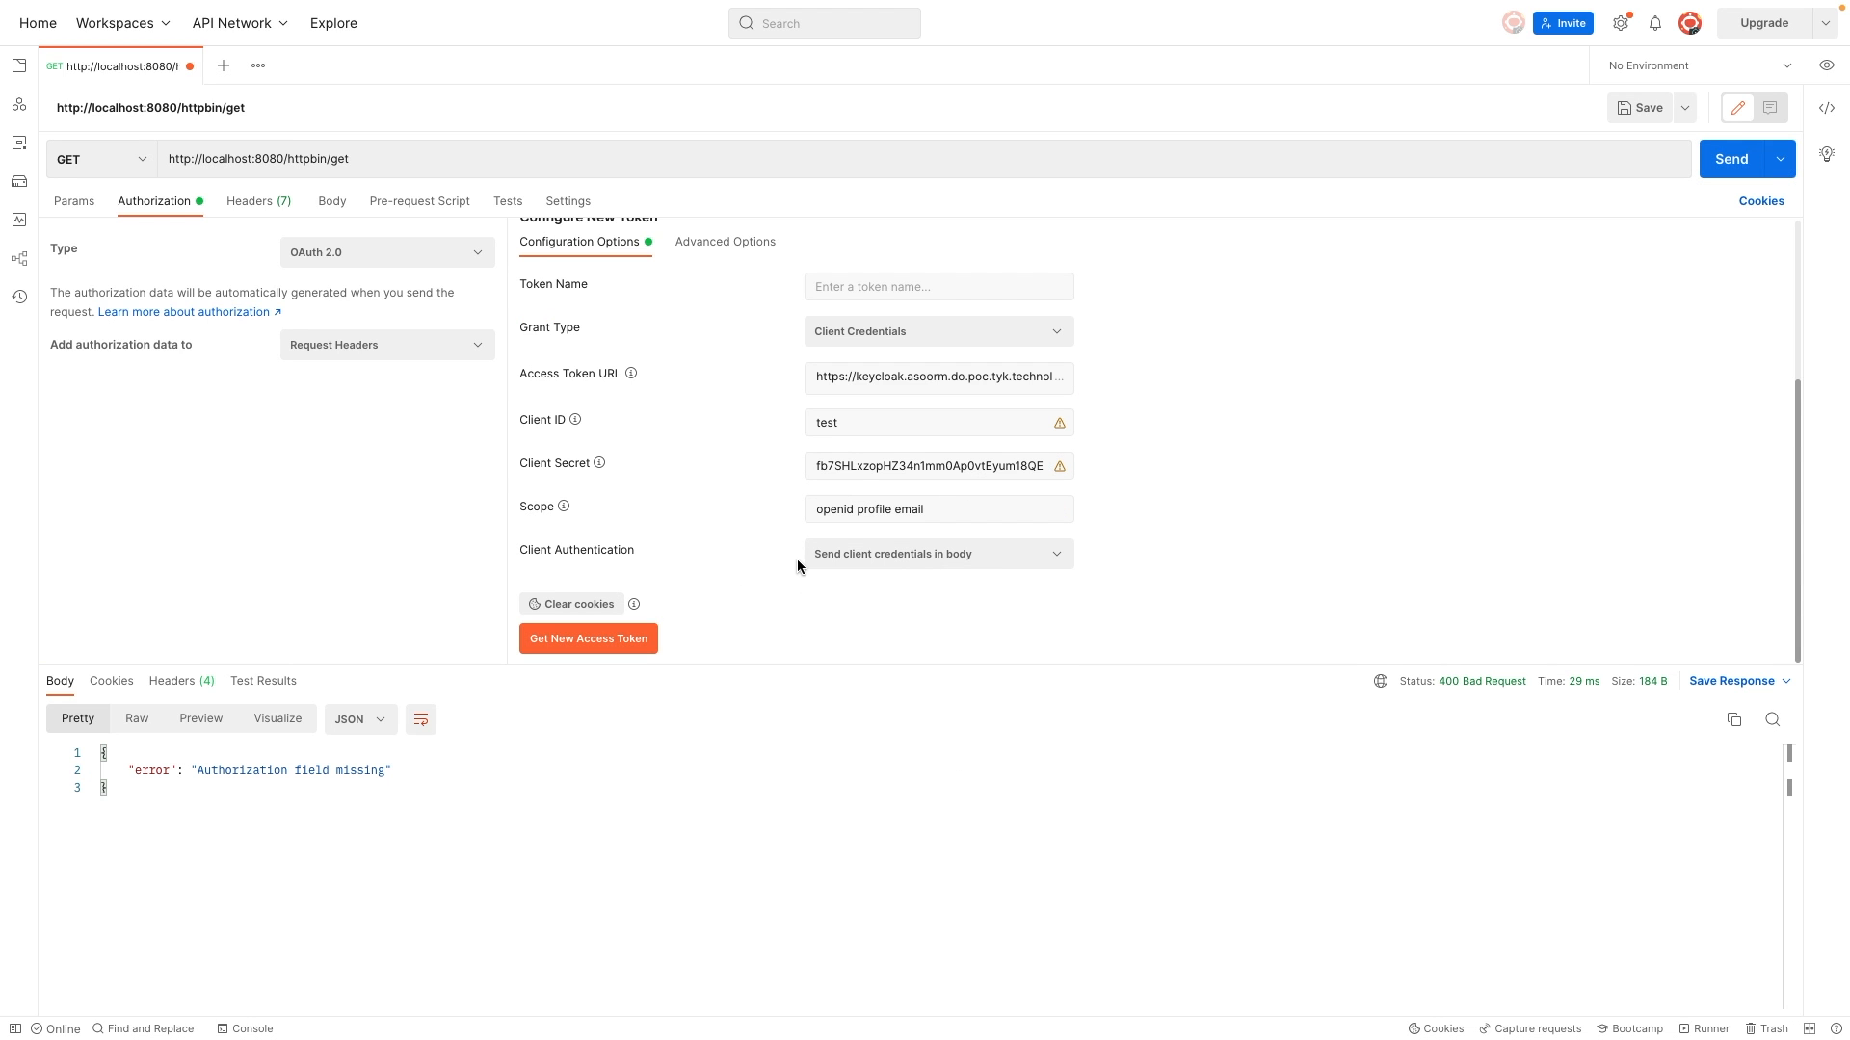
scroll(799, 559, up, 3)
scroll(720, 550, down, 3)
click(590, 639)
click(936, 471)
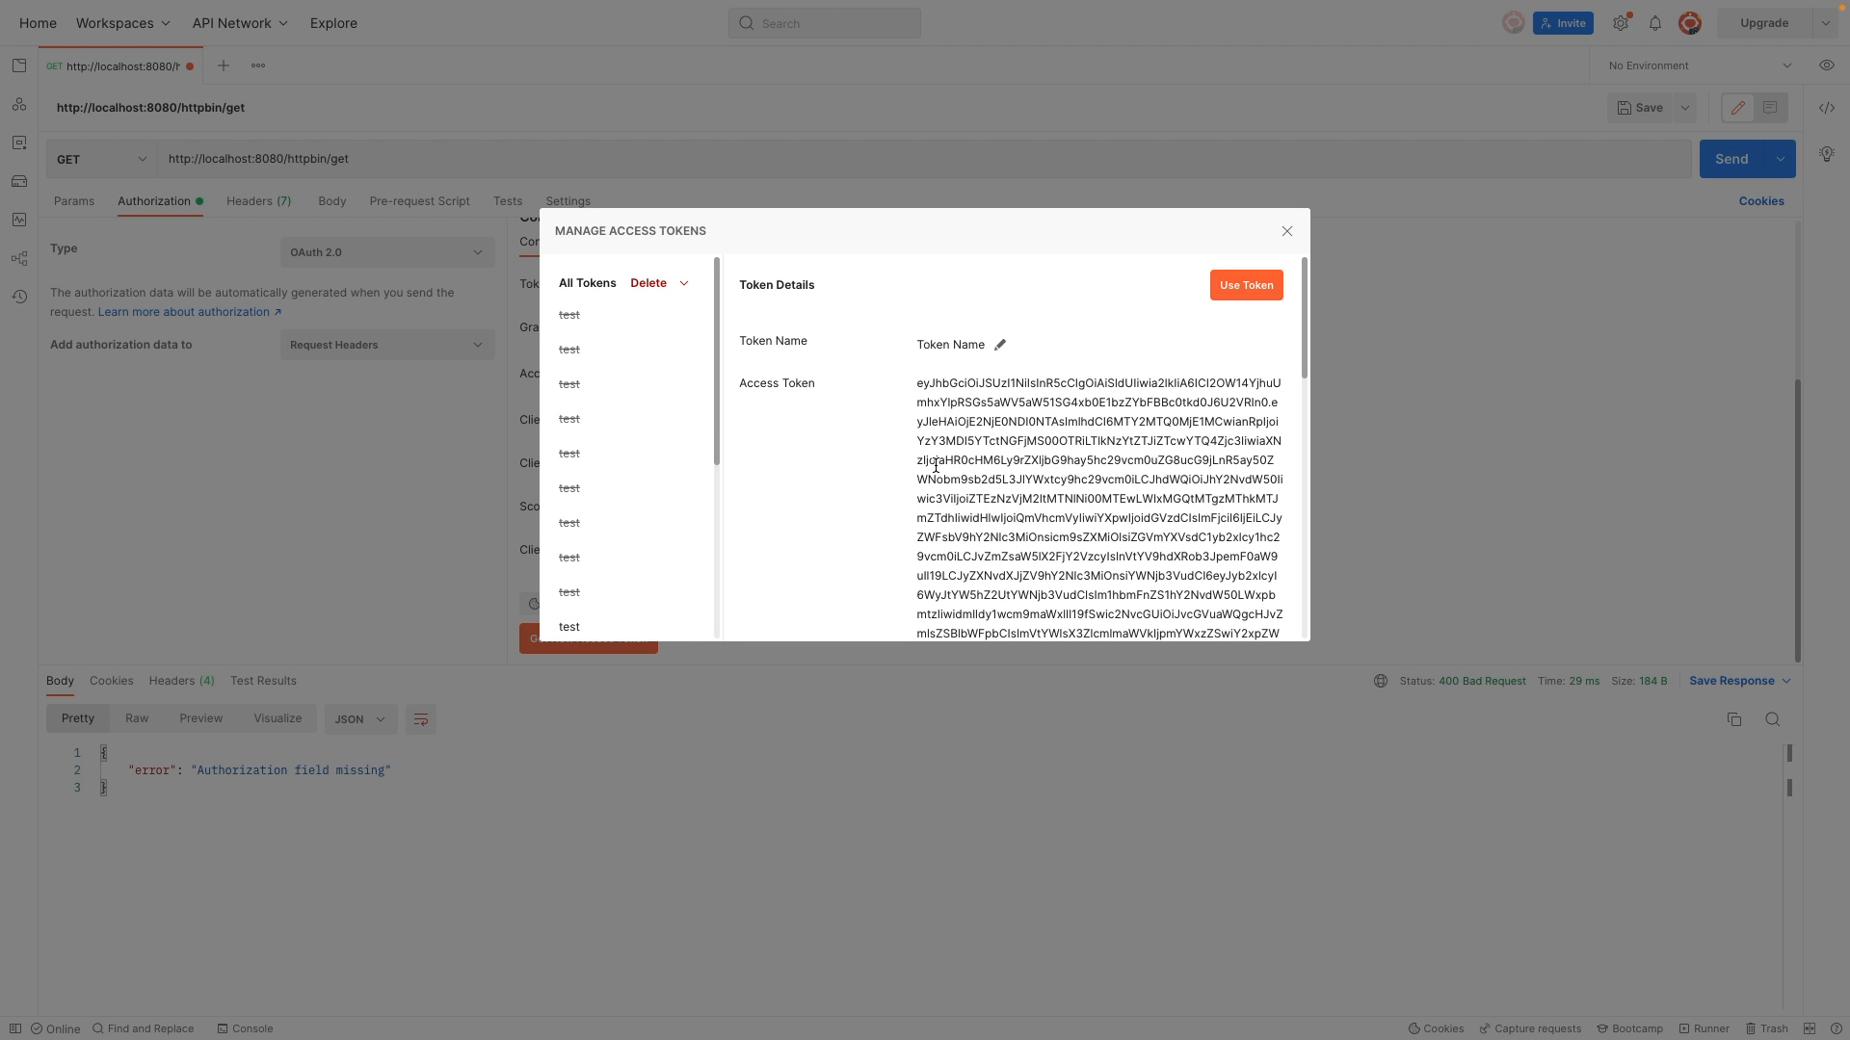
click(1235, 287)
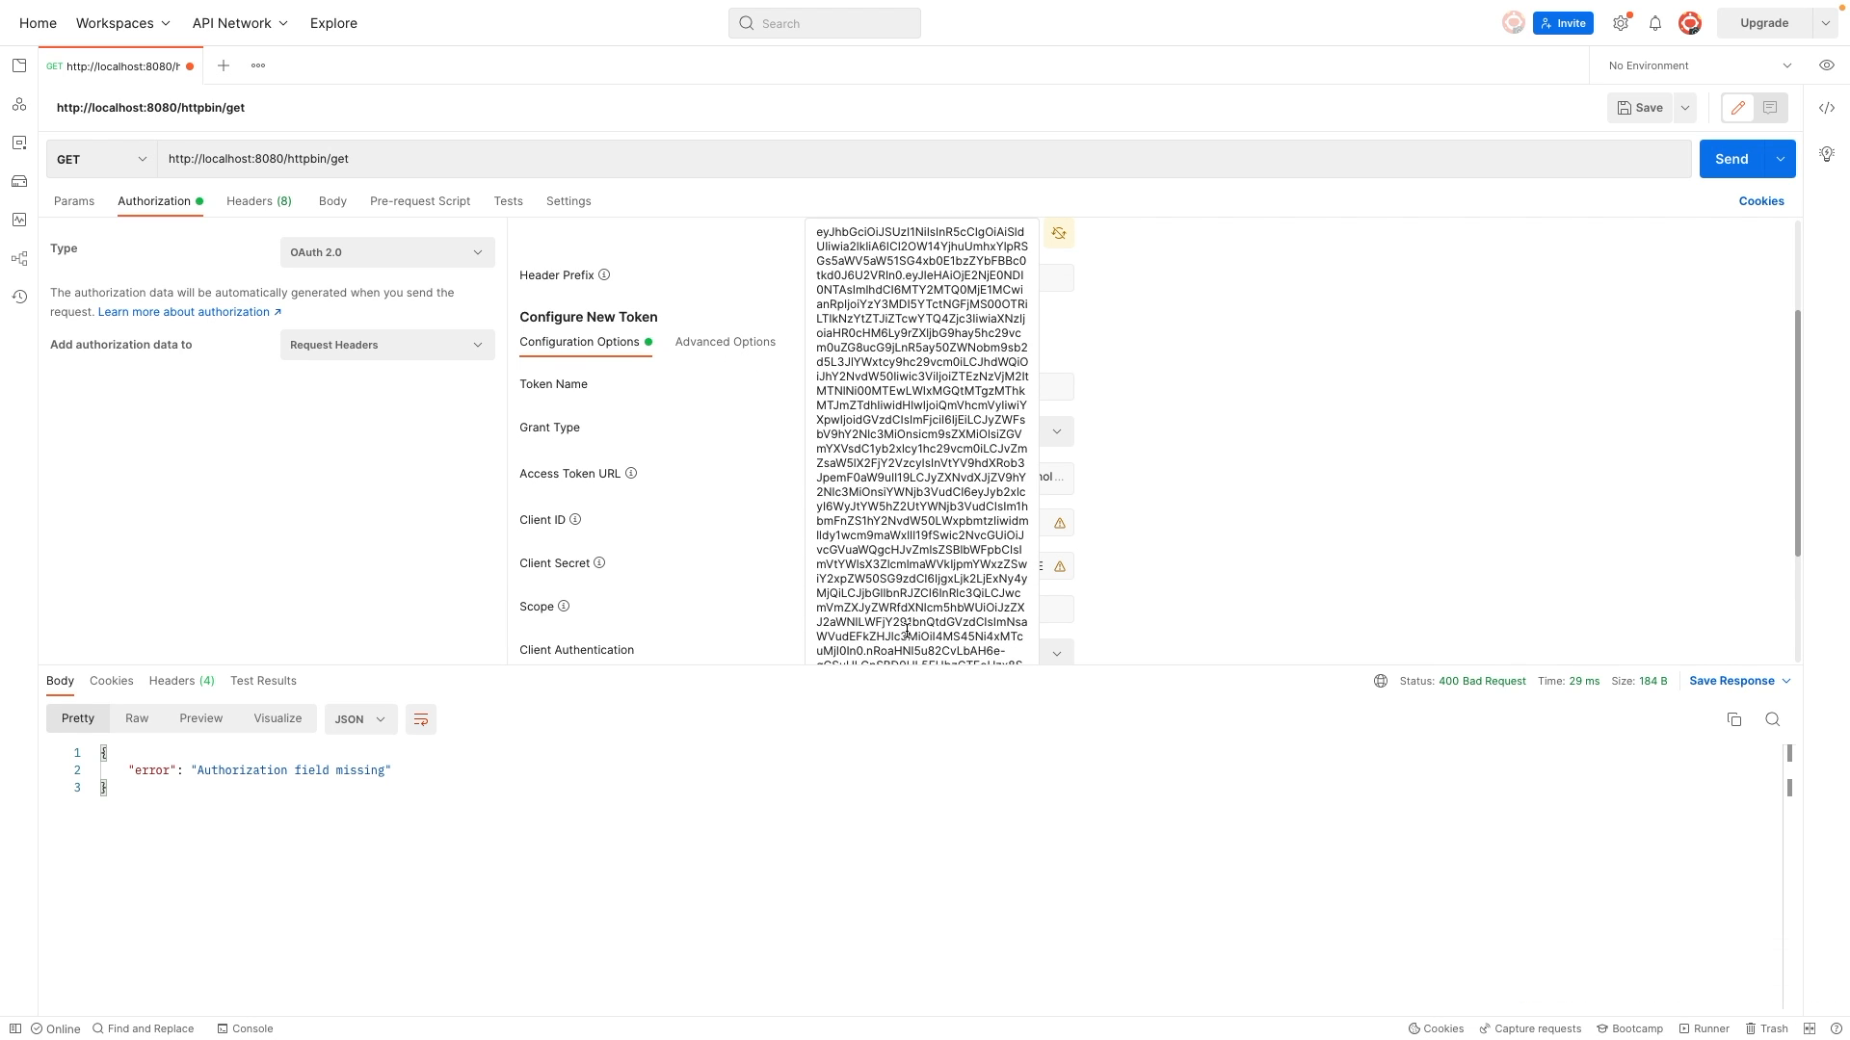
Step: Send the httpbin GET request with the bearer token and review the returned JSON body, including its echoed headers
click(1719, 166)
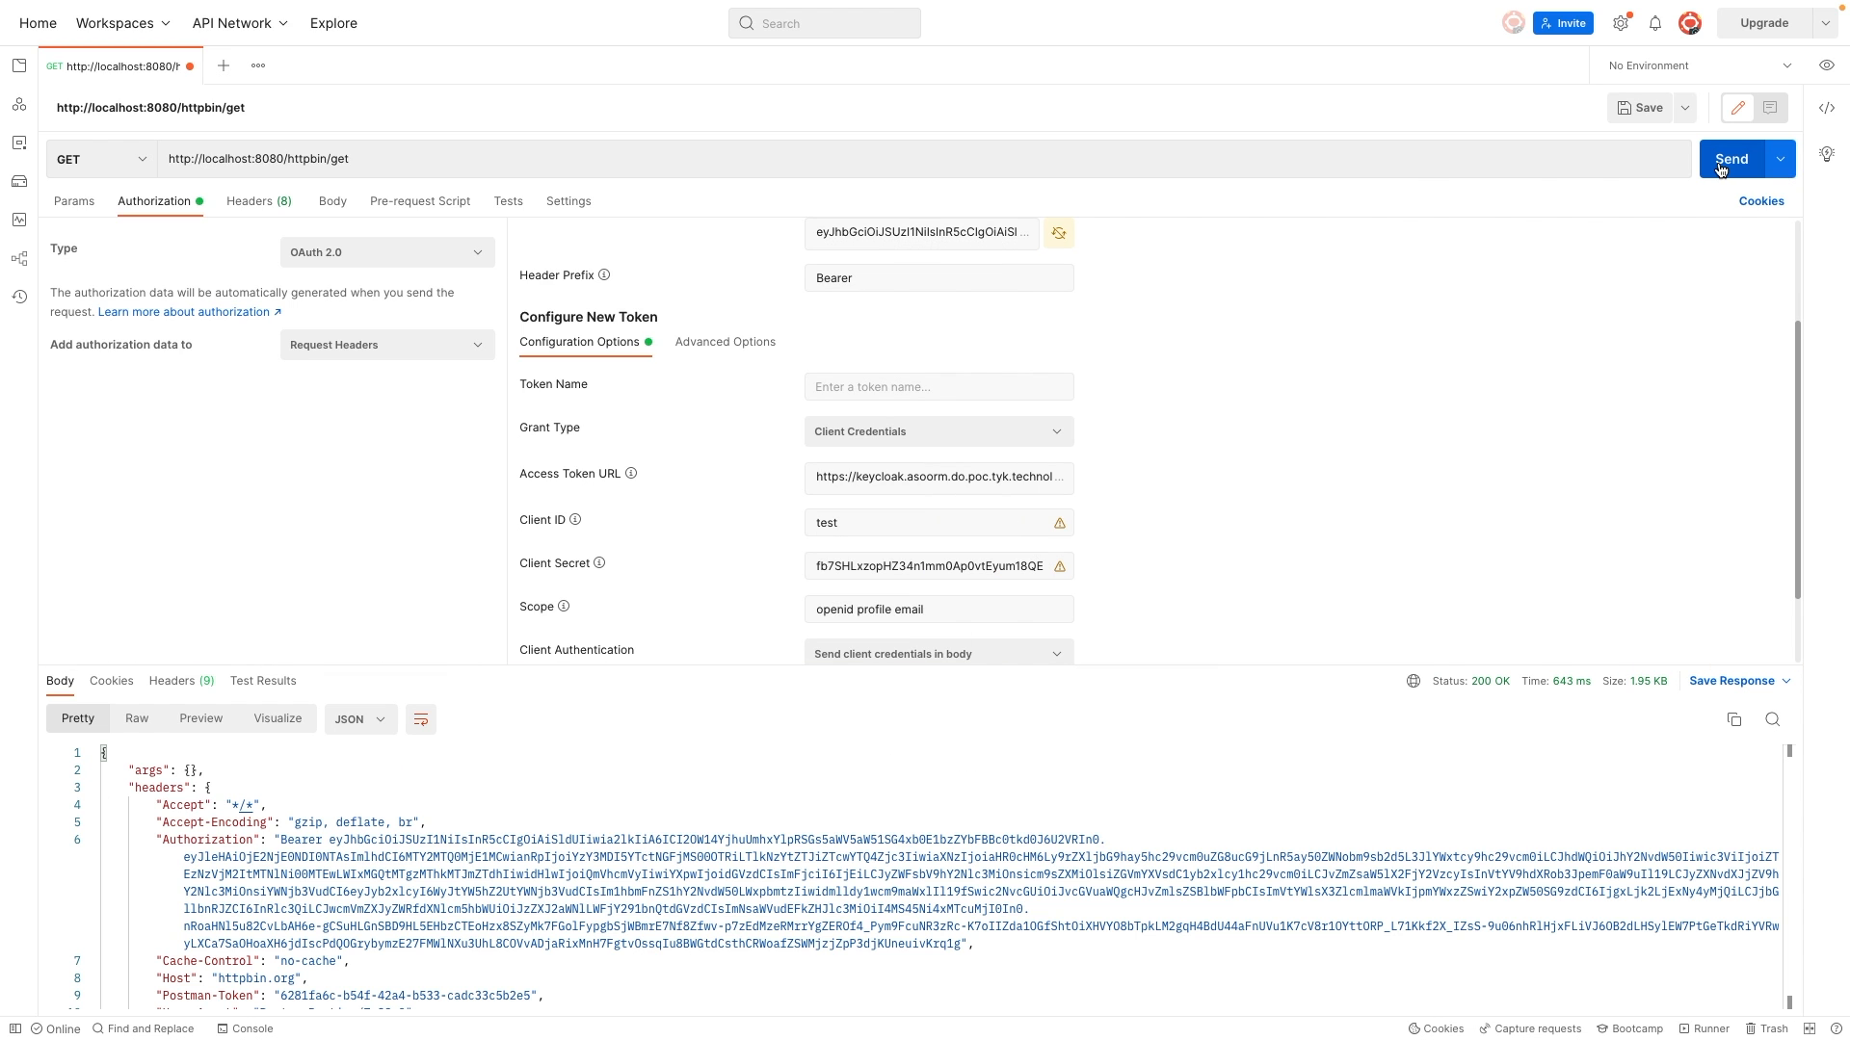
scroll(687, 851, down, 2)
scroll(640, 875, up, 1)
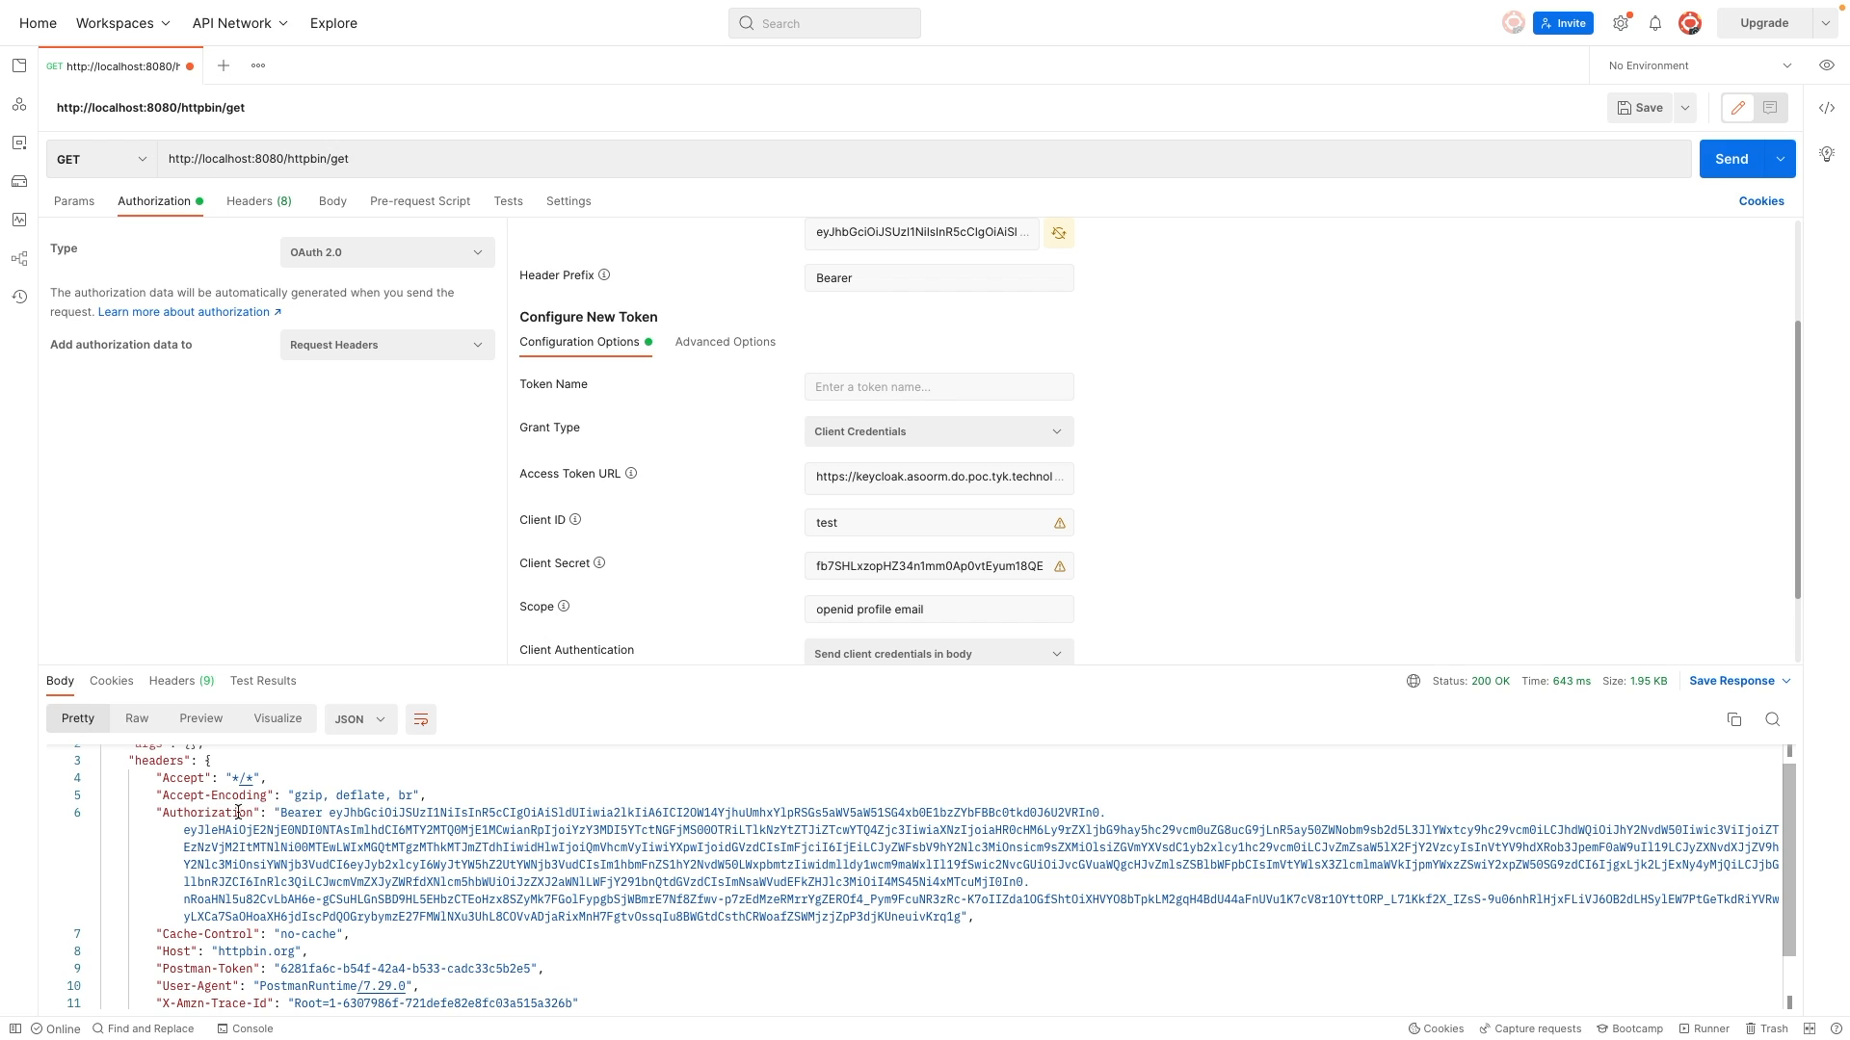
scroll(489, 927, down, 3)
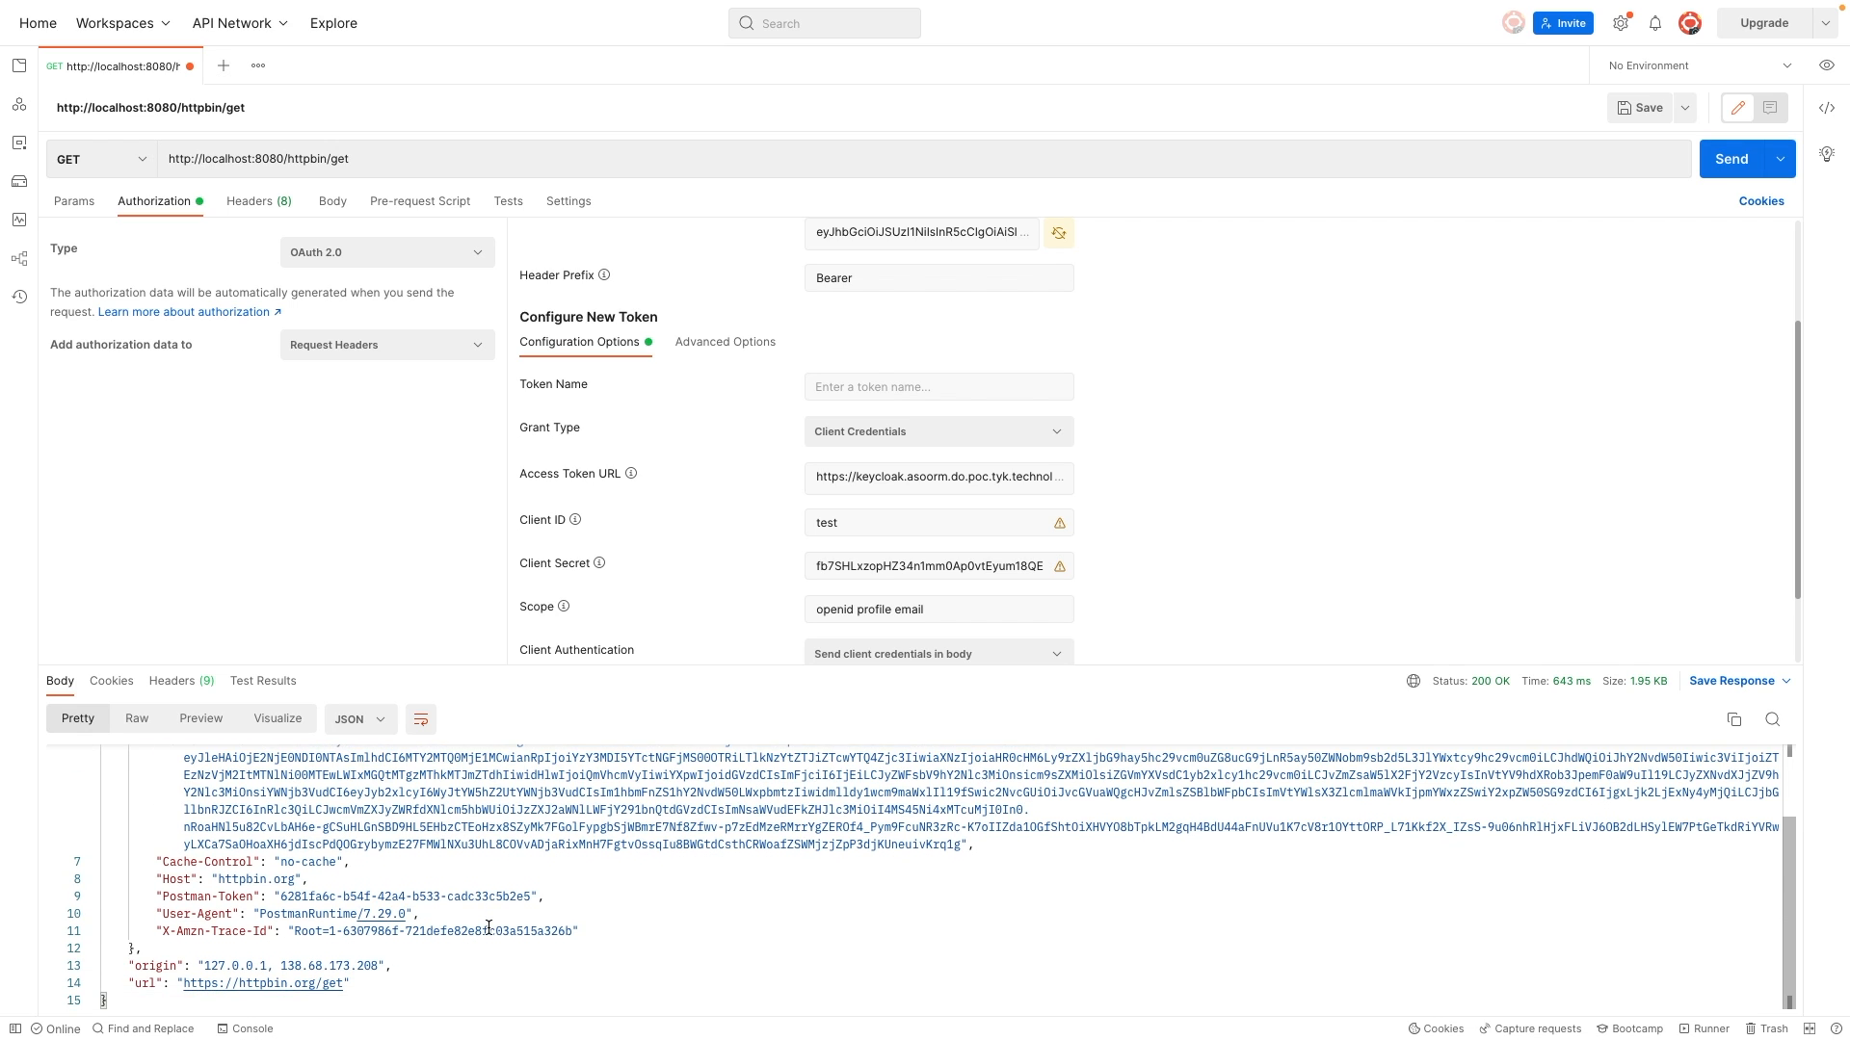
scroll(488, 927, up, 3)
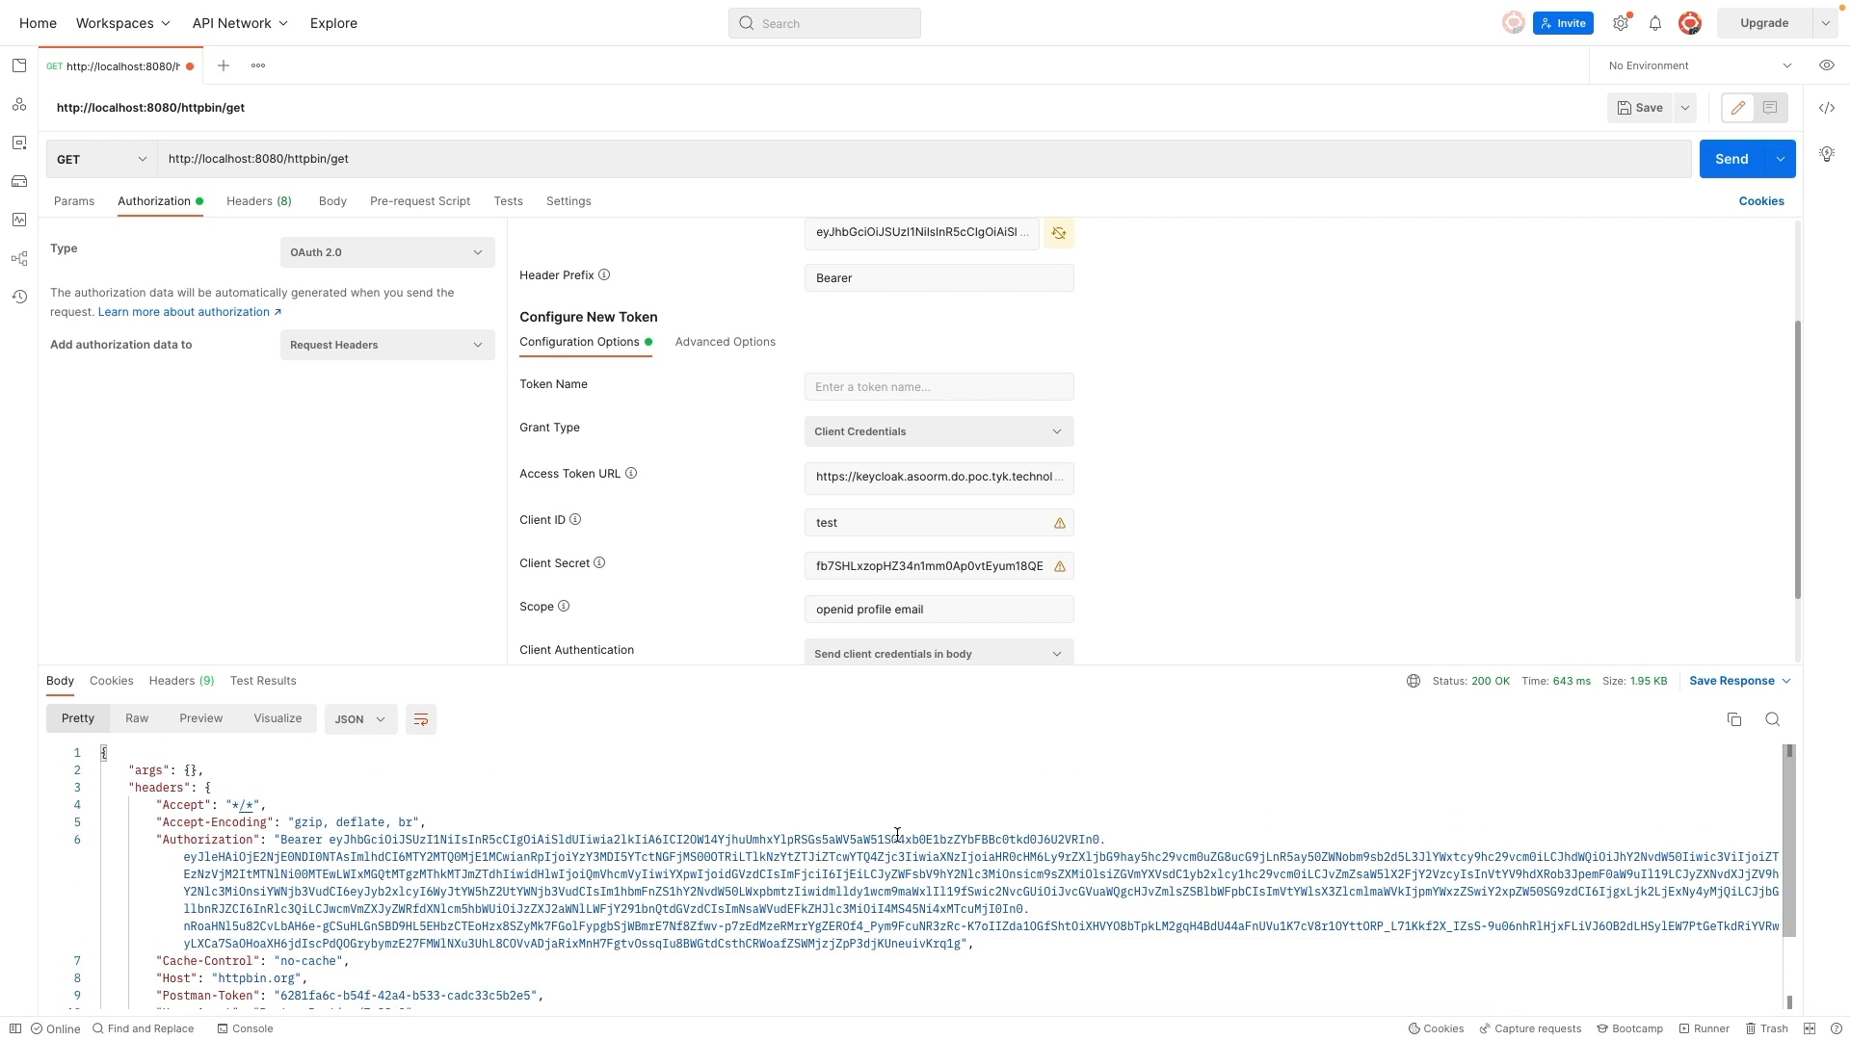